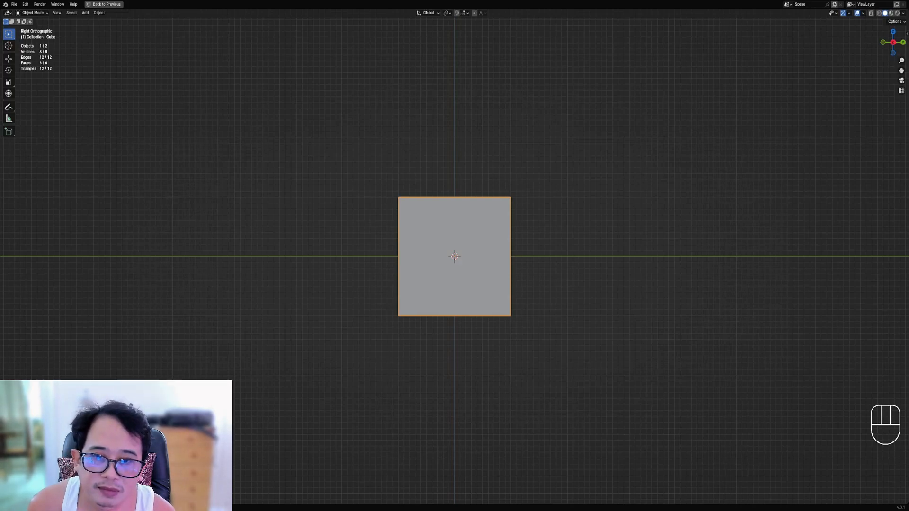
Step: Scale the default cube's mesh into a thin, tall vertical pole for the hammer handle
scroll(484, 238, down, 3)
middle_drag(495, 242, 465, 260)
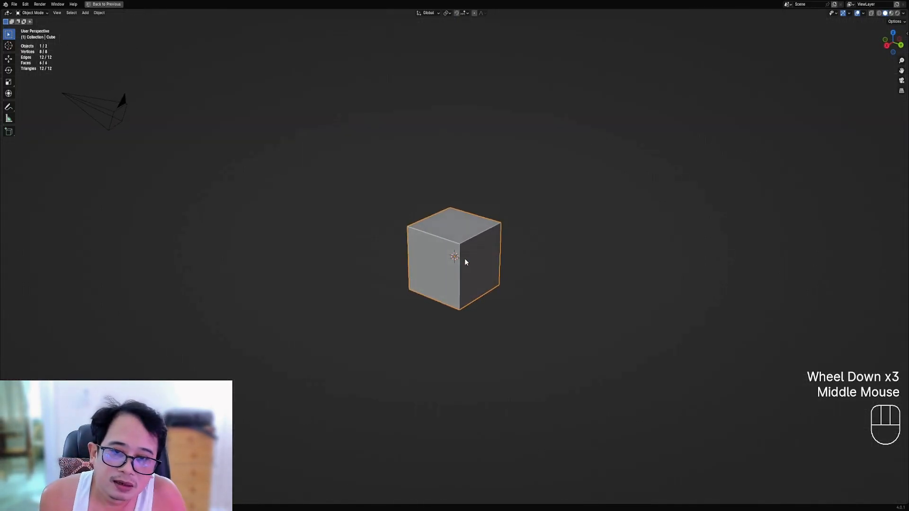
key(Tab)
key(s)
key(s)
key(s)
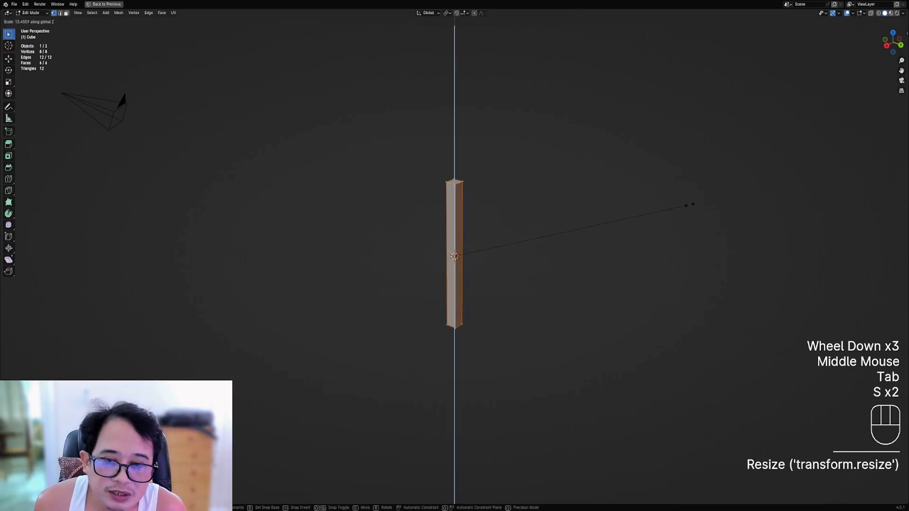
click(515, 228)
key(s)
right_click(497, 230)
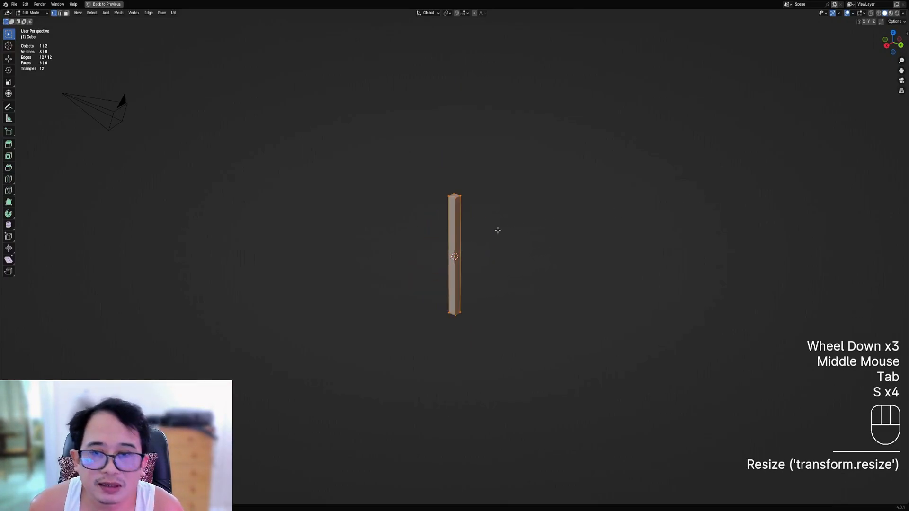
key(s)
key(z)
click(537, 219)
Step: Apply Auto Mirror to the pole across the X and Y axes, keeping one quarter of its mesh editable
middle_drag(538, 219, 493, 284)
key(ctrl+r)
key(shift+ctrl+x)
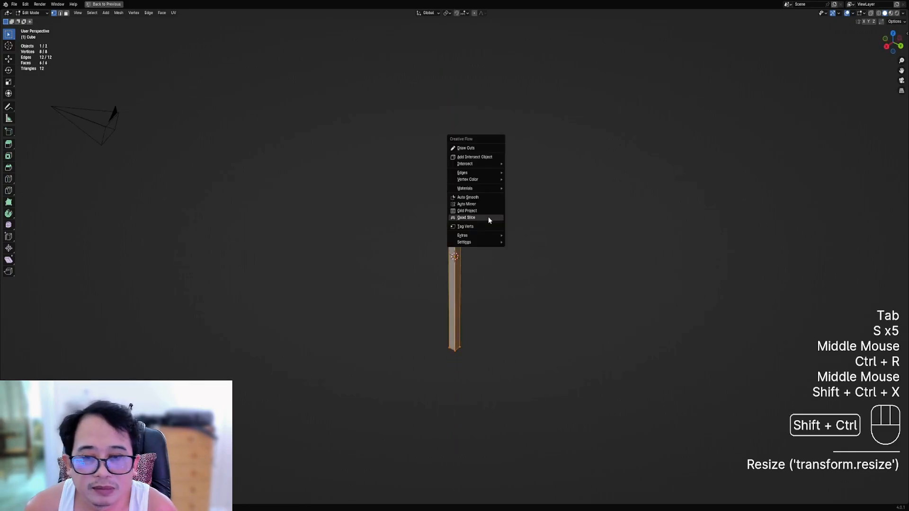
click(482, 209)
click(458, 242)
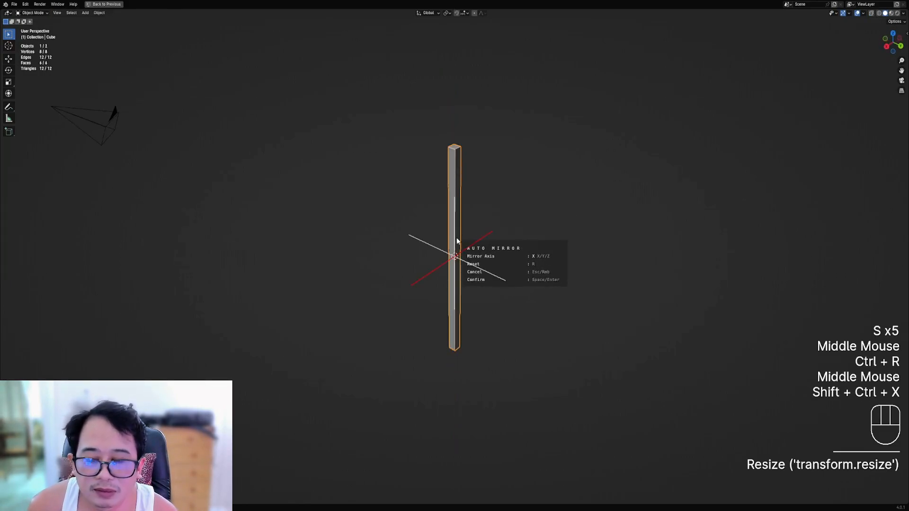
click(456, 241)
key(Tab)
key(Tab)
shift+middle_drag(468, 235, 474, 286)
scroll(475, 286, up, 1)
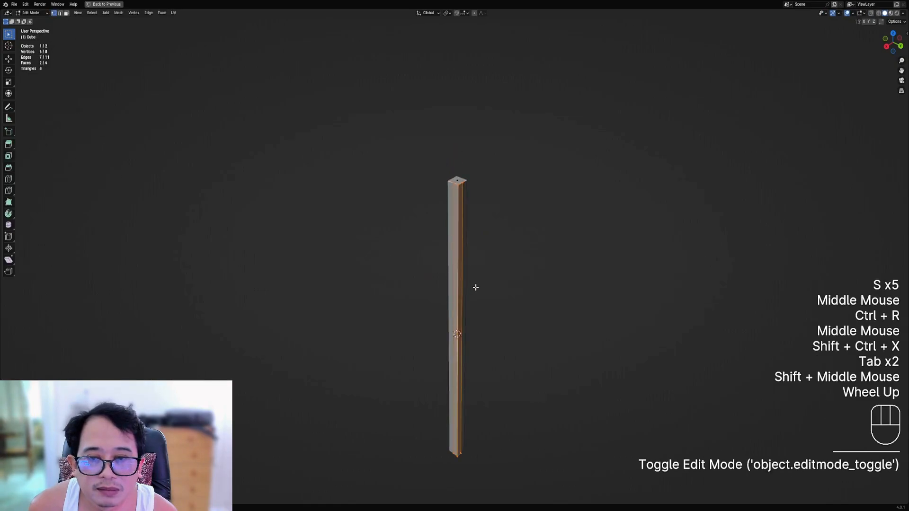
Step: Bevel the pole's vertical corner edge to give the handle an octagonal cross-section
key(2)
right_click(462, 249)
middle_drag(462, 250, 478, 260)
scroll(479, 258, up, 2)
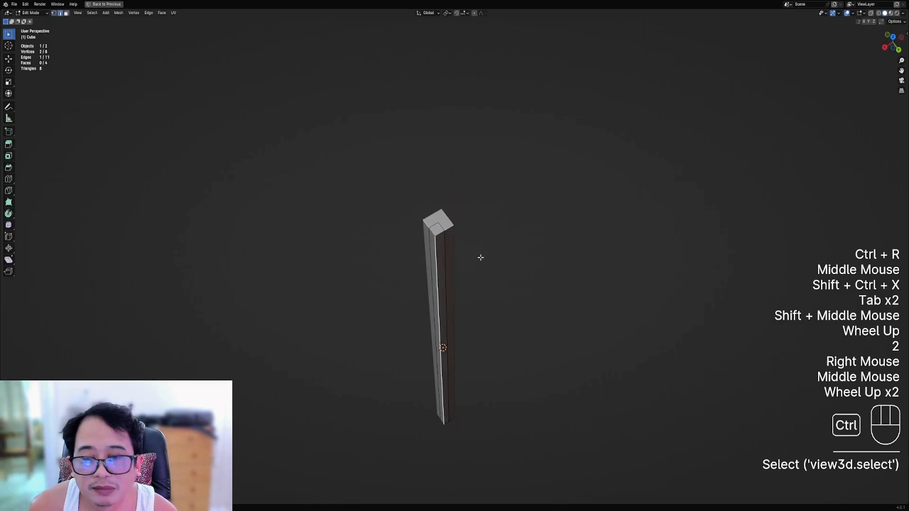
key(ctrl+b)
click(486, 256)
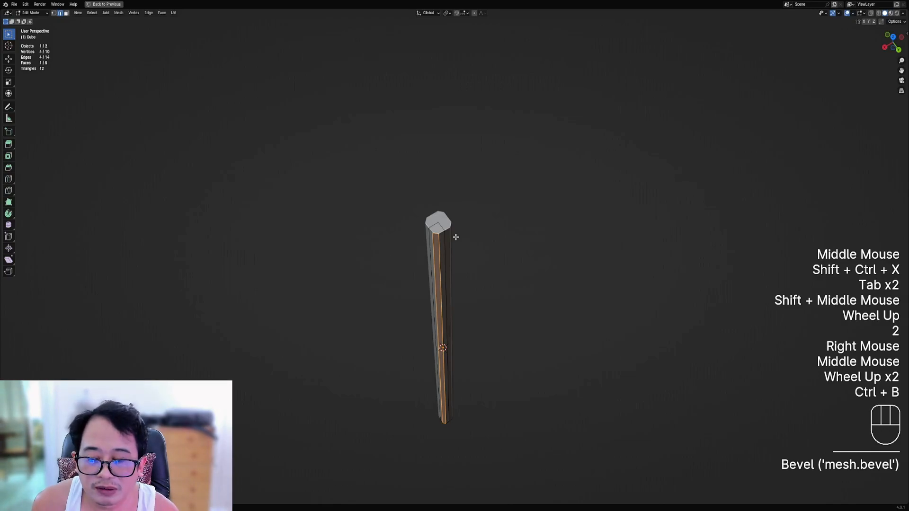
Step: Delete the cap face at the upper end of the handle
key(3)
middle_drag(456, 237, 473, 274)
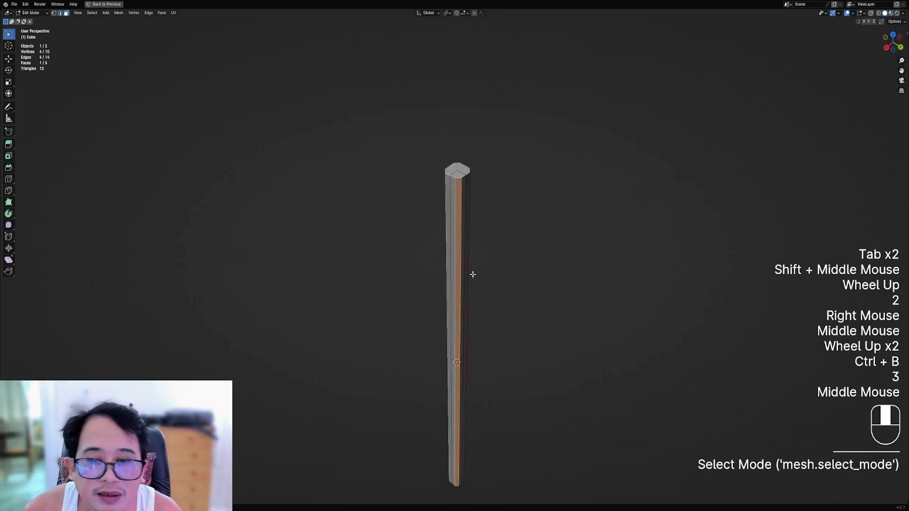
key(3)
right_click(466, 275)
key(x)
scroll(513, 371, down, 1)
Step: Cut the handle's lower cap face with Quad Slice, using Tangent direction with tangent index 1
middle_drag(513, 371, 493, 346)
shift+middle_drag(493, 345, 461, 265)
scroll(462, 293, up, 3)
right_click(452, 297)
scroll(456, 293, up, 1)
scroll(469, 231, up, 4)
key(ctrl+shift+x)
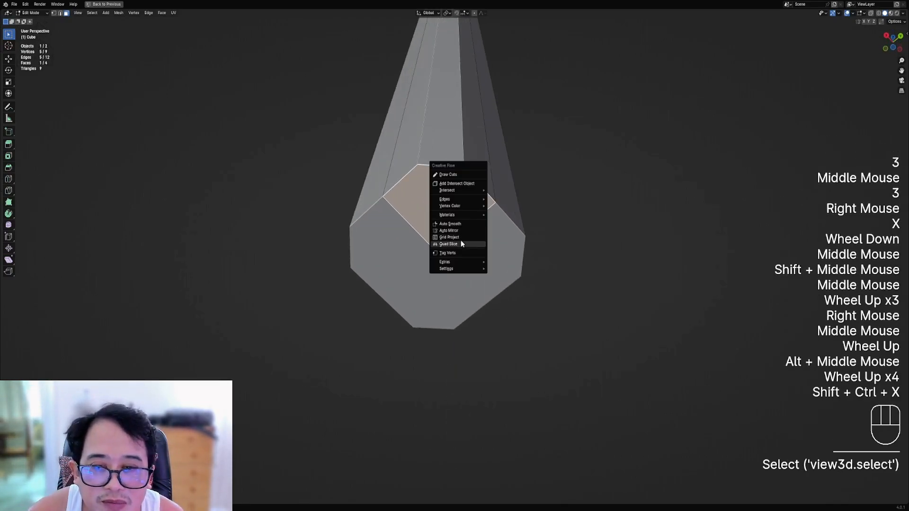
click(461, 243)
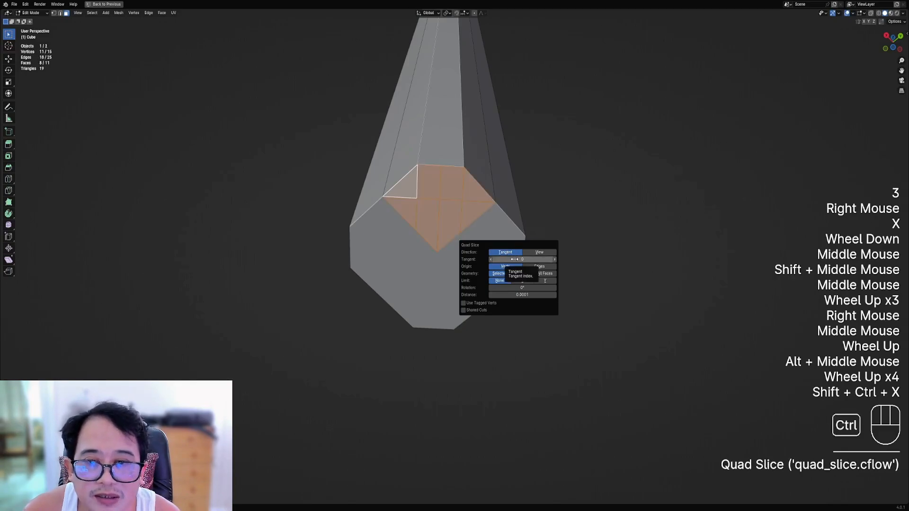
ctrl+scroll(514, 259, up, 1)
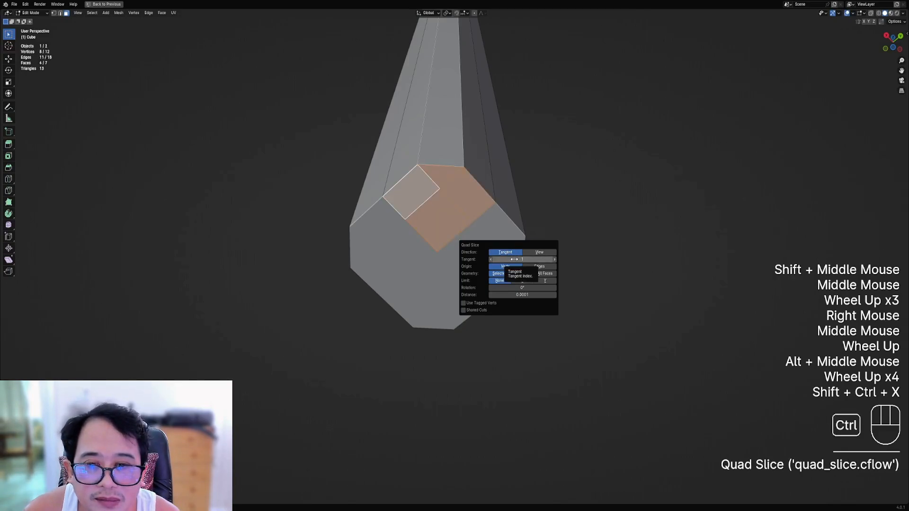
scroll(410, 234, down, 2)
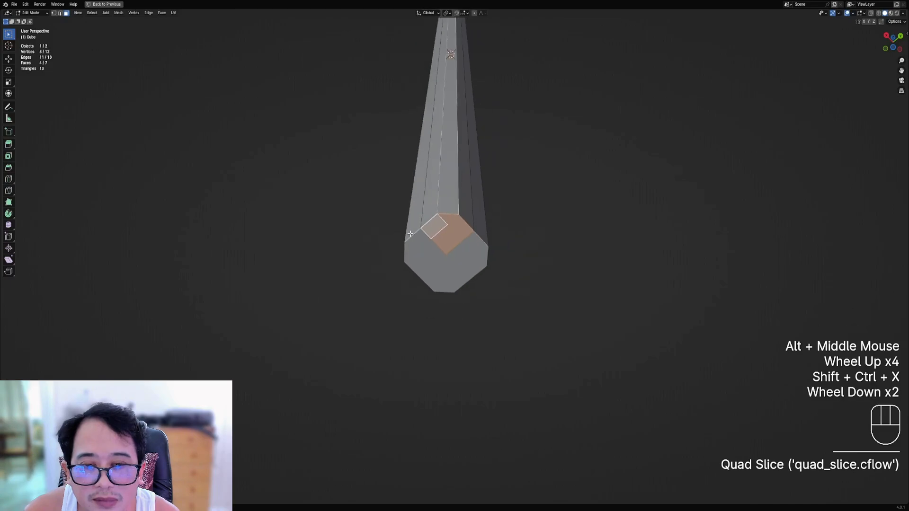
Step: Dissolve the surplus sliced edges on the handle's lower cap
key(2)
right_click(441, 229)
ctrl+right_click(451, 226)
key(ctrl+x)
scroll(478, 209, down, 4)
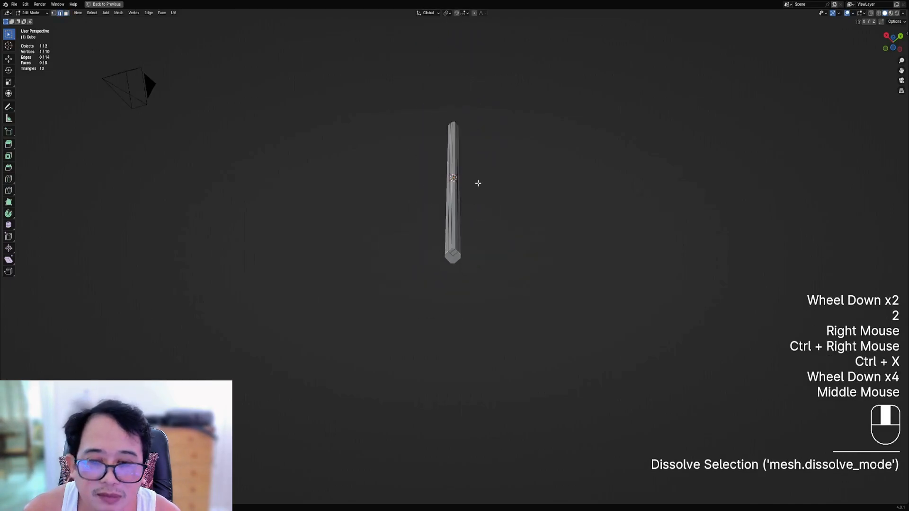
Step: Add 16 evenly spaced loop cuts along the handle's length without sliding them, and clear the selection
middle_drag(478, 183, 479, 213)
shift+middle_drag(479, 213, 482, 327)
key(ctrl+r)
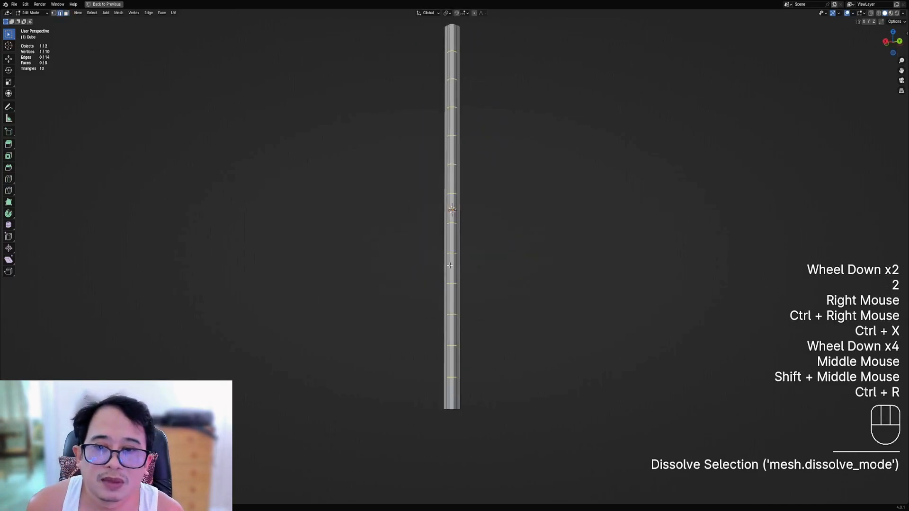
key(ctrl+r)
click(450, 265)
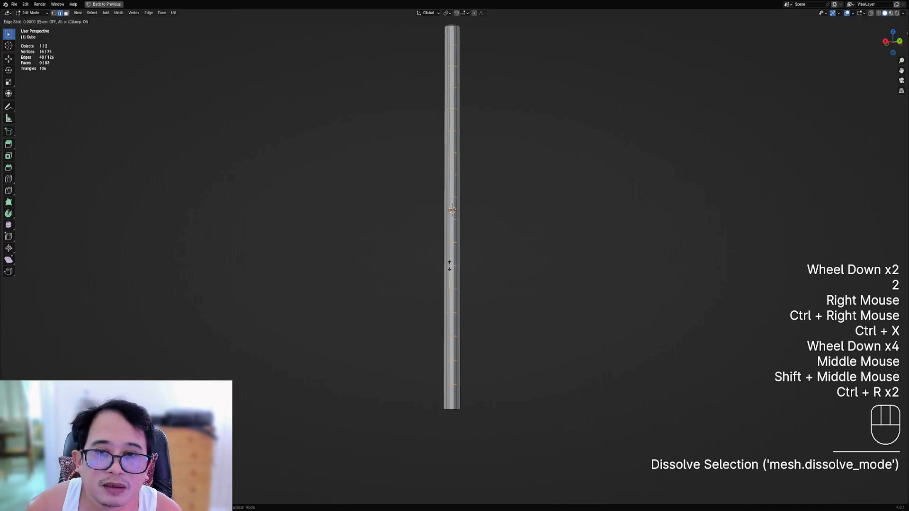
scroll(498, 225, down, 1)
key(alt+a)
Step: Add a cube as a separate object and move it up along Z to the top of the handle
middle_drag(497, 225, 475, 255)
scroll(524, 308, up, 2)
scroll(507, 319, down, 2)
scroll(475, 256, up, 1)
key(Tab)
key(shift+a)
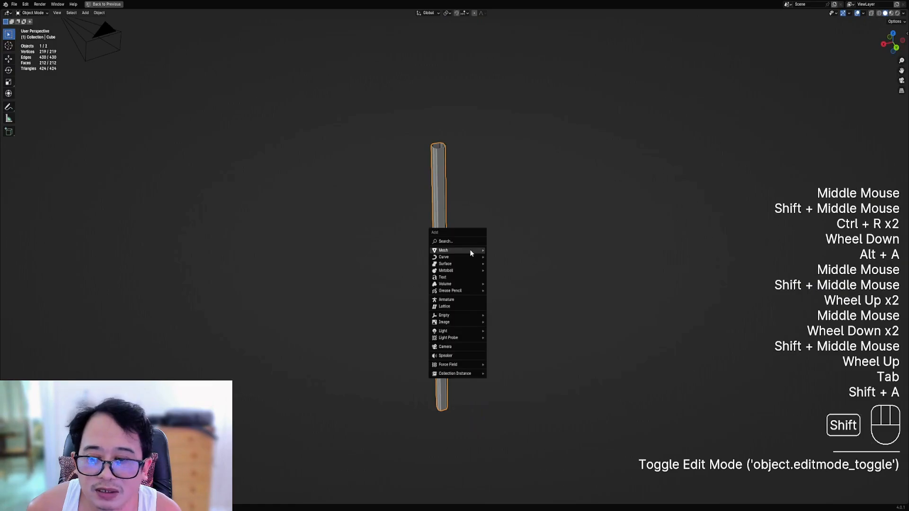
mouse_move(471, 250)
click(510, 266)
scroll(509, 266, down, 2)
key(g)
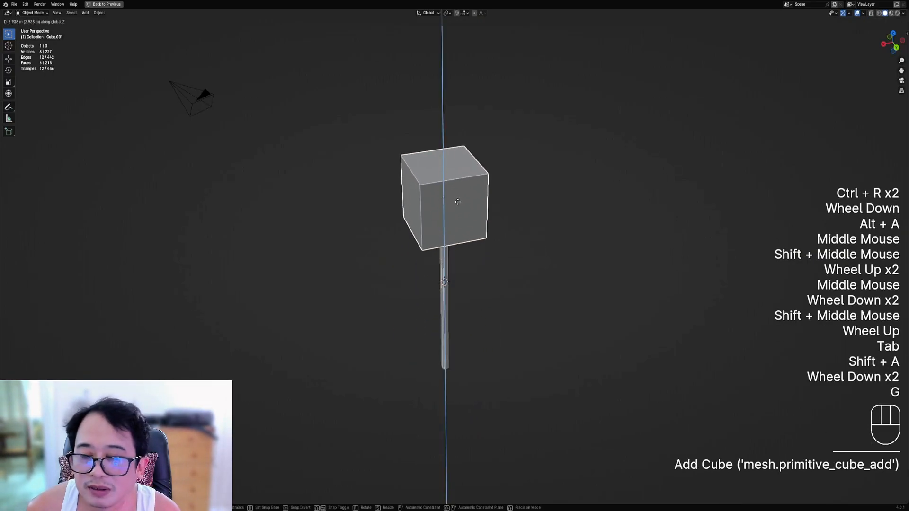
Step: Scale the cube's mesh into a wide, low rectangular hammer head on top of the handle
key(Tab)
middle_drag(458, 186, 517, 262)
key(s)
key(shift+z)
scroll(517, 261, up, 2)
key(s)
key(s)
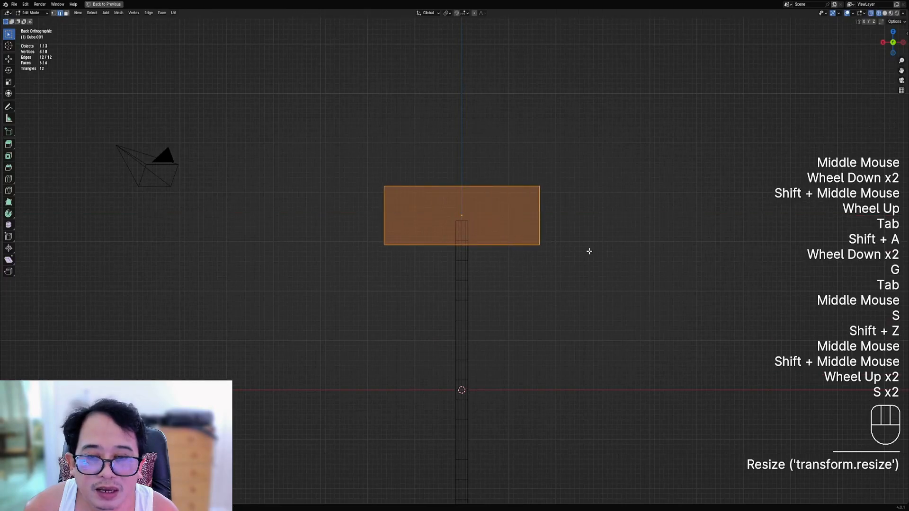
key(shift+z)
scroll(588, 252, down, 3)
shift+middle_drag(589, 252, 472, 262)
scroll(473, 262, up, 2)
key(s)
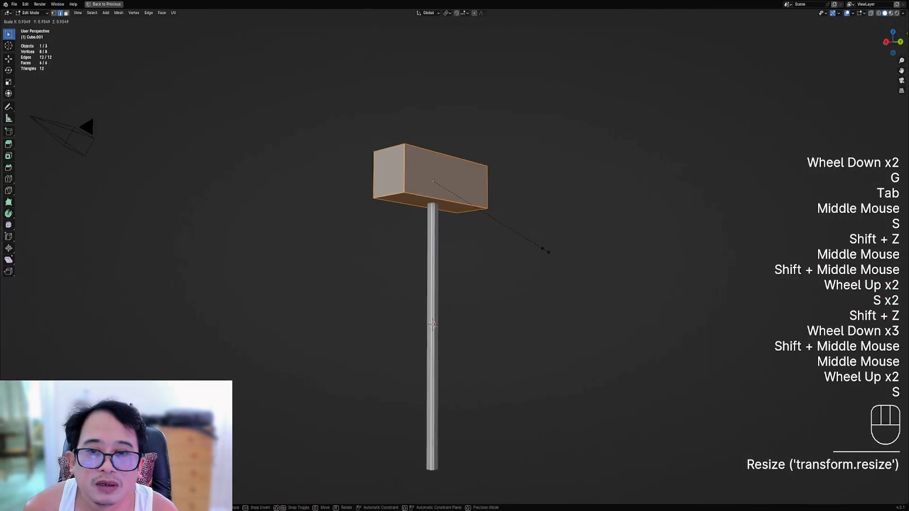
middle_click(482, 264)
scroll(476, 261, up, 1)
Step: Add two more edge loops around the handle's upper part, a short distance below the hammer head
key(Tab)
right_click(440, 251)
key(Tab)
scroll(473, 258, up, 2)
alt+middle_drag(491, 260, 478, 256)
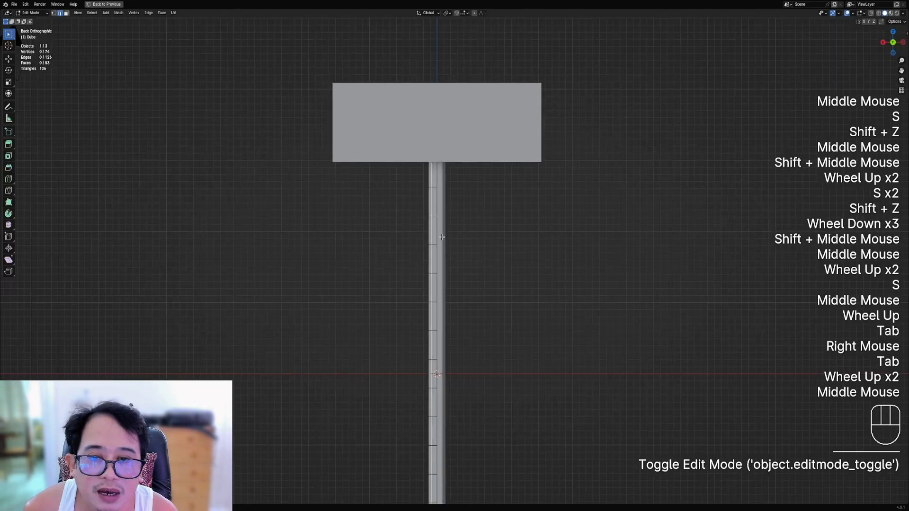
key(ctrl+r)
click(435, 239)
click(435, 240)
key(ctrl+r)
click(434, 268)
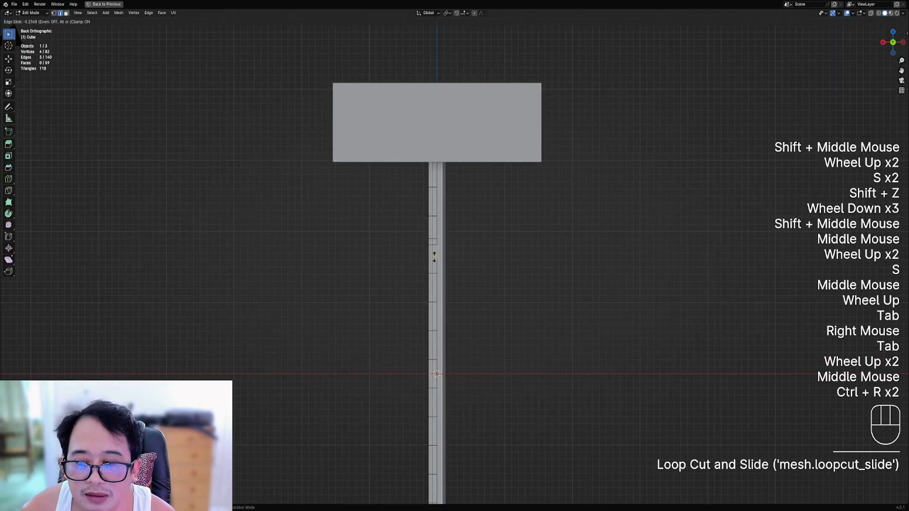
click(434, 258)
scroll(484, 301, down, 2)
scroll(483, 301, down, 1)
shift+middle_drag(484, 300, 480, 282)
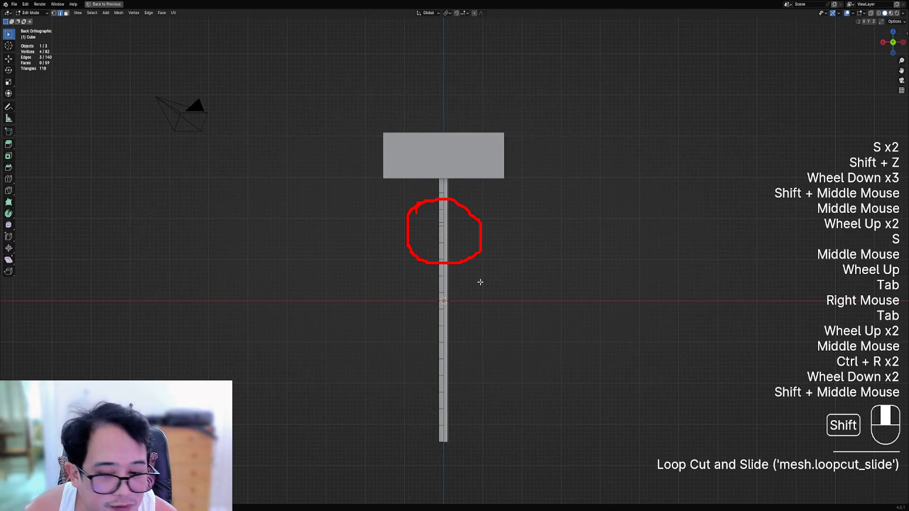
key(Escape)
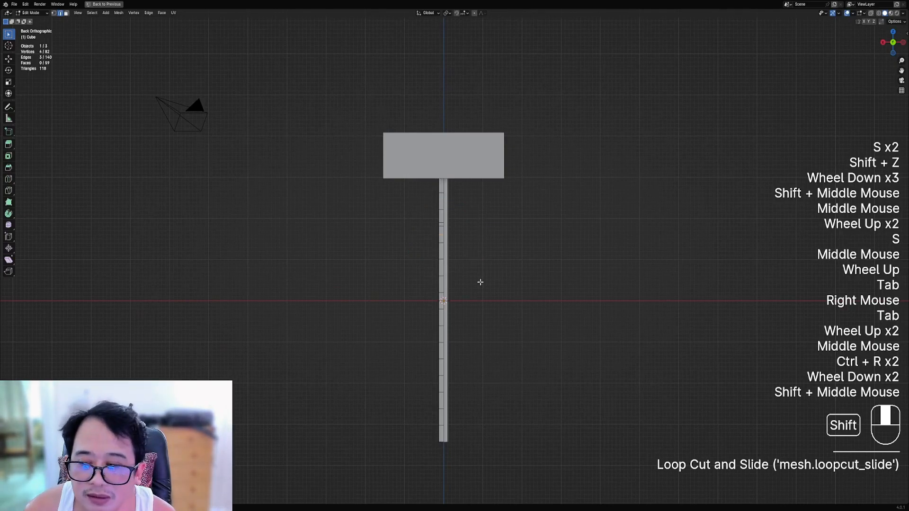
Step: Rip the handle at one upper and one lower edge loop, and separate the middle section into its own object
scroll(476, 280, up, 1)
key(2)
key(alt+a)
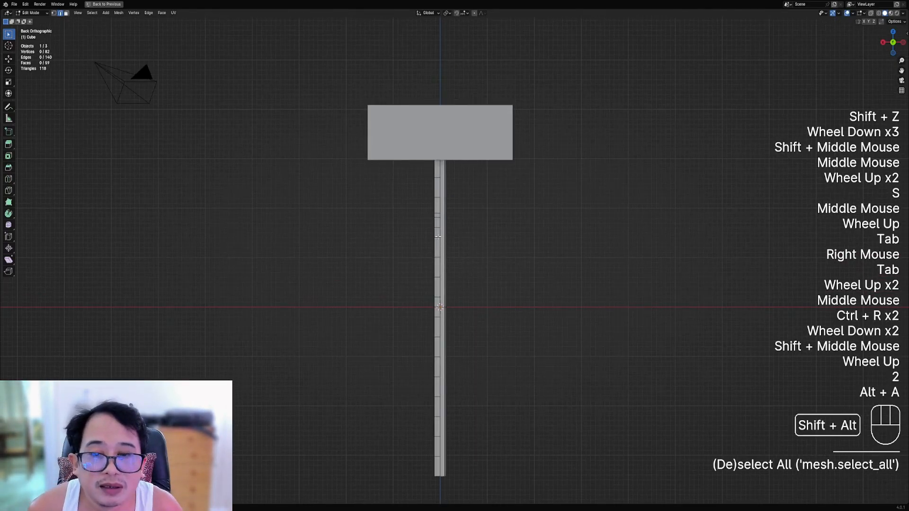
alt+shift+right_click(432, 282)
middle_drag(431, 281, 493, 296)
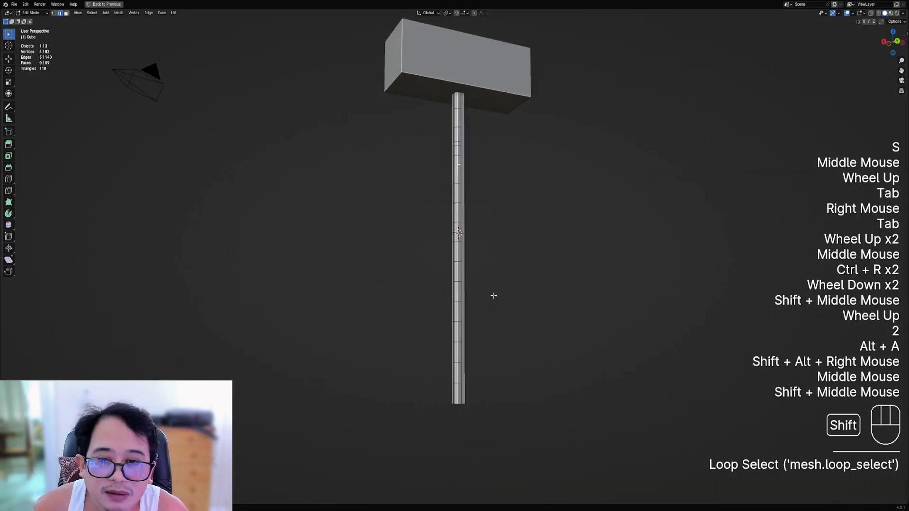
alt+shift+right_click(464, 339)
key(v)
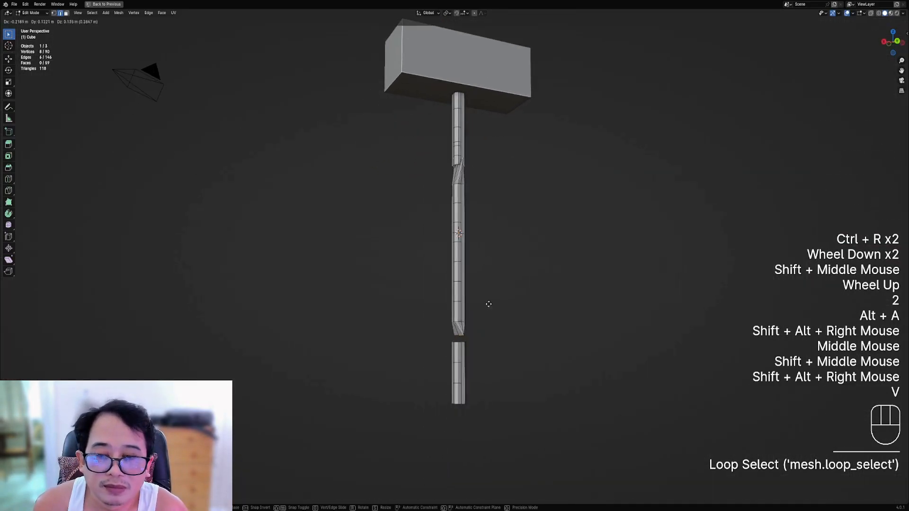
key(alt+a)
key(l)
key(p)
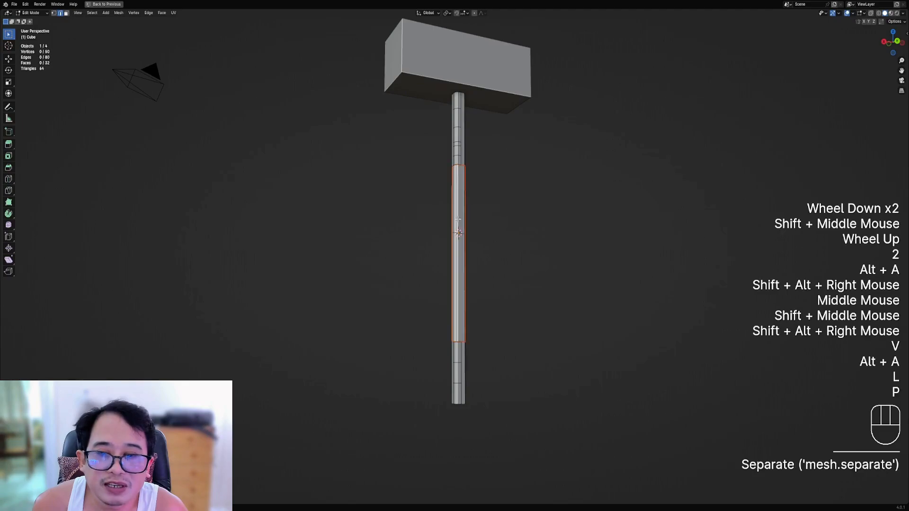
Step: Run Random Panels on all faces of the handle's upper and lower end pieces, using a different operator preset
key(Tab)
right_click(465, 150)
key(Tab)
key(a)
key(Tab)
middle_drag(507, 228, 501, 181)
key(Tab)
key(Tab)
key(shift+q)
click(501, 181)
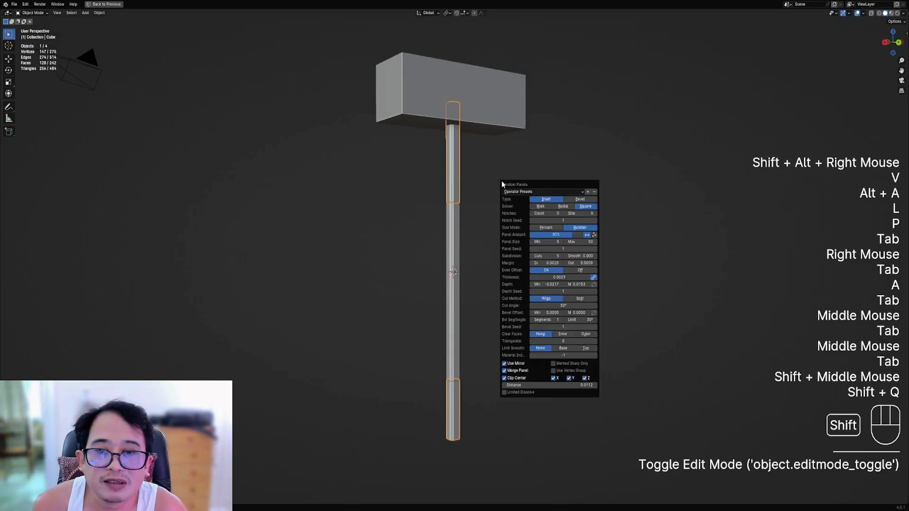
click(532, 192)
click(532, 207)
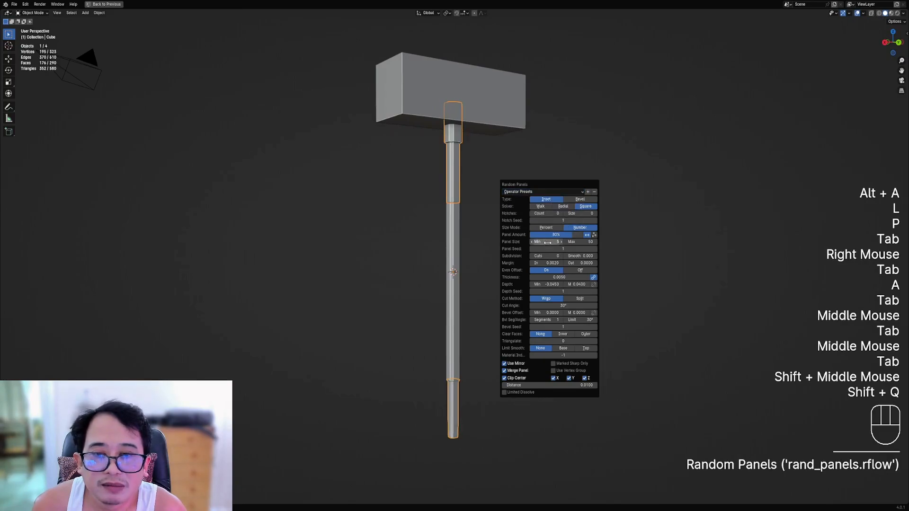
Step: Set the Random Panels subdivision cuts to 7 and hide the viewport overlays to check the panelling
drag(552, 256, 554, 255)
middle_drag(135, 324, 497, 260)
scroll(527, 255, up, 4)
key(shift+alt+z)
key(F9)
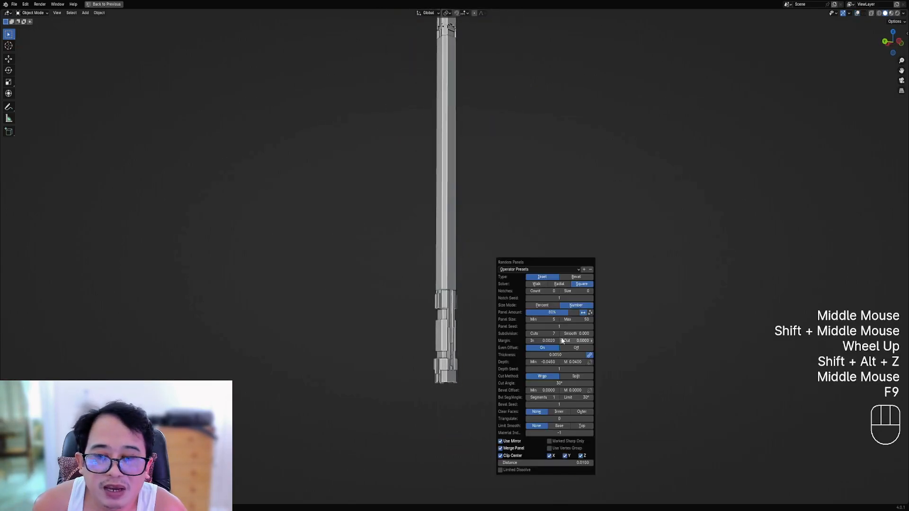
ctrl+scroll(560, 353, down, 2)
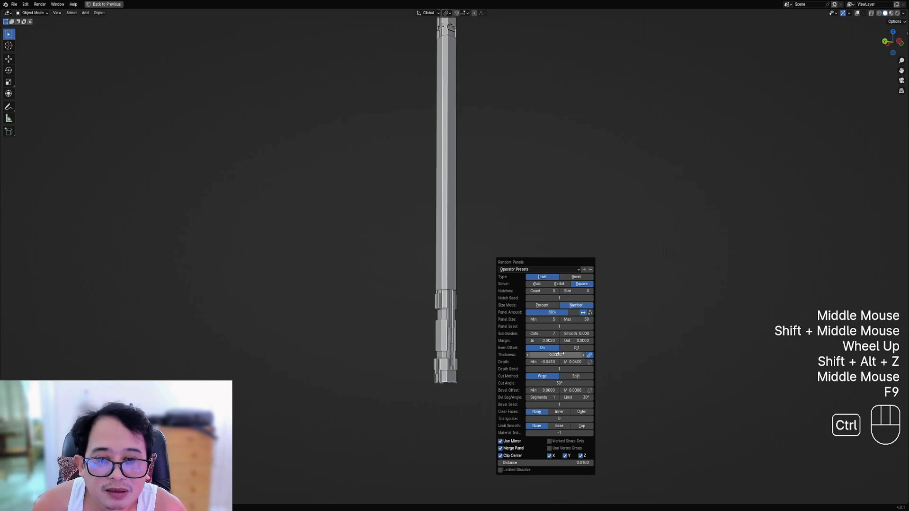
Step: Try several subdivision cut counts for the Random Panels on the handle's end pieces and set it to 6
middle_drag(454, 296, 509, 222)
scroll(514, 218, down, 2)
shift+middle_drag(518, 213, 520, 264)
mouse_move(520, 264)
middle_down()
mouse_move(521, 289)
mouse_move(505, 256)
middle_up()
scroll(505, 256, up, 1)
key(F9)
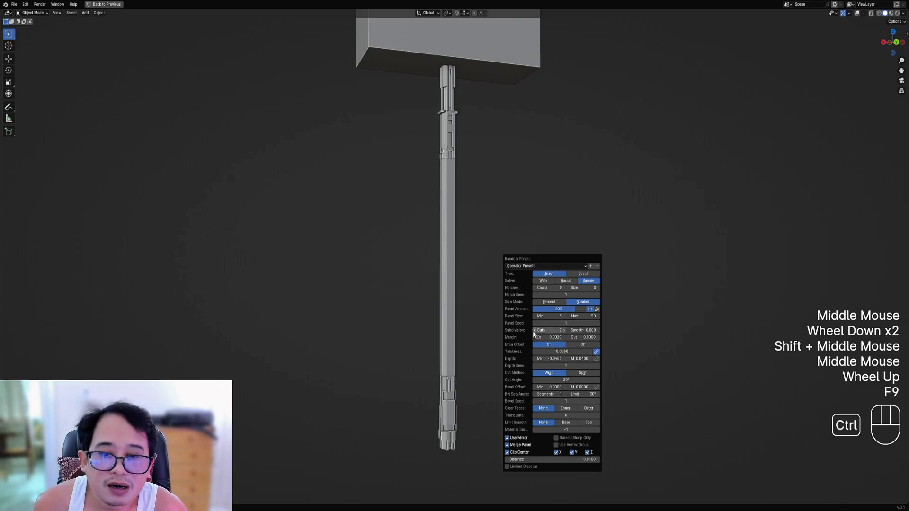
ctrl+scroll(553, 329, up, 1)
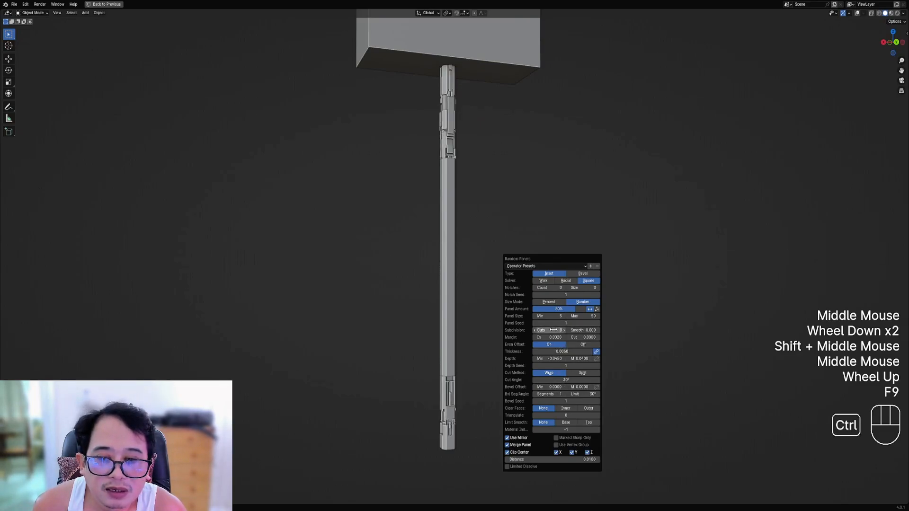
ctrl+scroll(553, 329, down, 1)
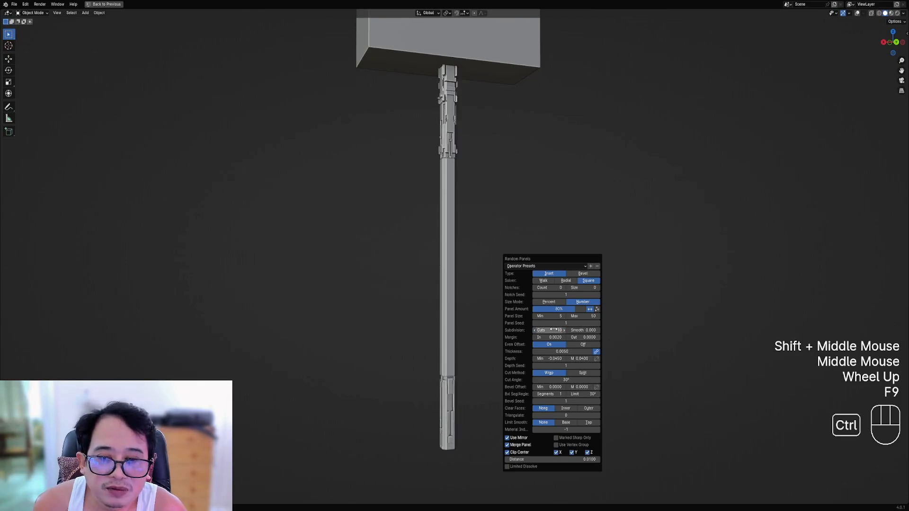
ctrl+scroll(553, 329, down, 2)
ctrl+scroll(554, 330, up, 1)
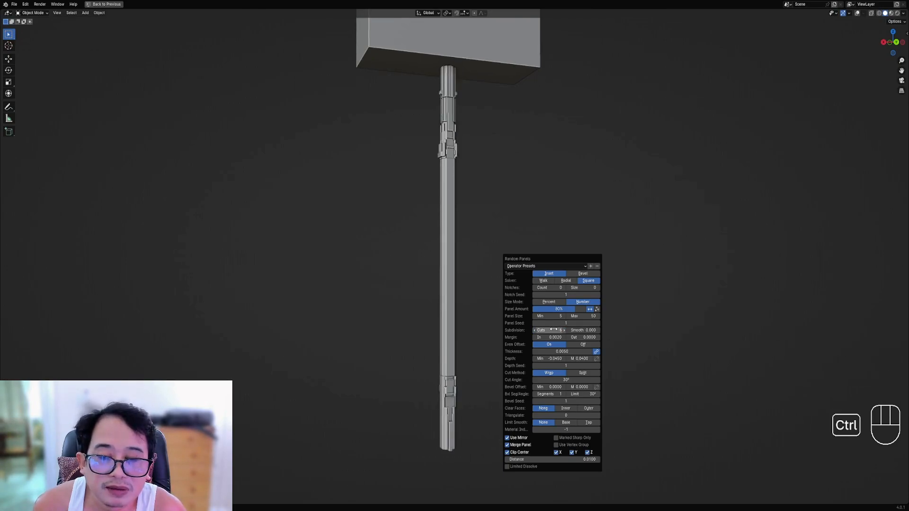
Step: Change the Random Panels panel seed to get a different panel arrangement on the handle's end pieces
ctrl+scroll(558, 323, up, 5)
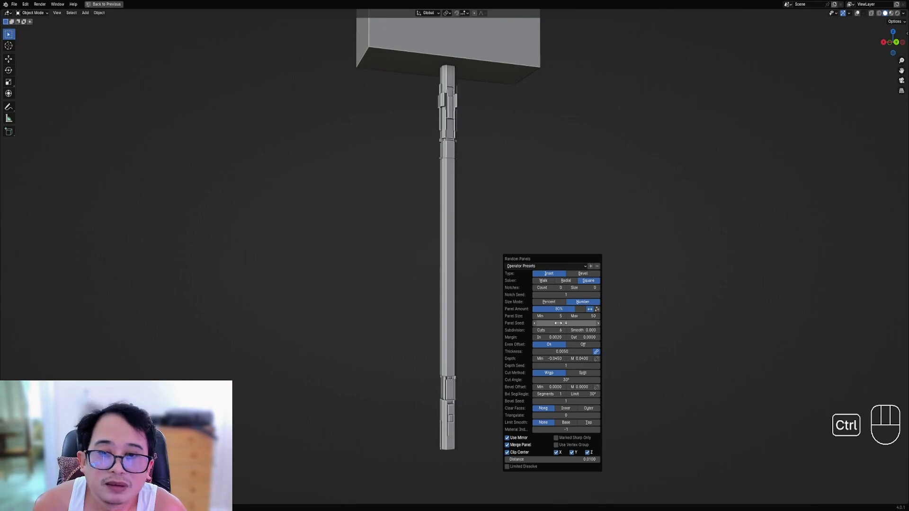
ctrl+scroll(558, 323, up, 4)
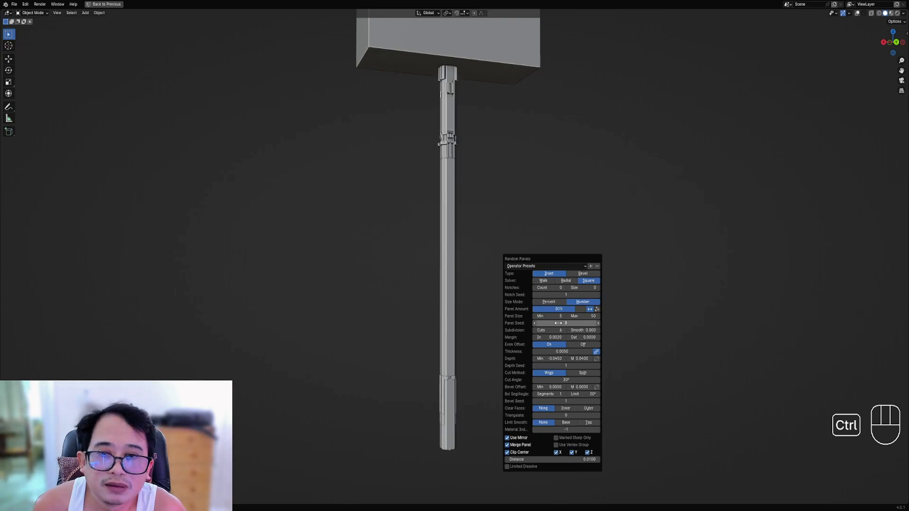
ctrl+scroll(558, 323, up, 1)
Step: Edit the handle's end pieces with overlays shown and connect a centre-line vertex diagonally to one two rows lower on the upper piece's flat back face
middle_drag(502, 322, 439, 249)
shift+scroll(509, 247, down, 1)
scroll(497, 294, up, 2)
right_click(469, 256)
key(Tab)
scroll(469, 254, up, 2)
key(shift+alt+z)
key(alt+a)
scroll(429, 199, down, 2)
scroll(439, 248, up, 2)
middle_drag(439, 249, 463, 219)
scroll(463, 219, up, 1)
key(2)
alt+middle_drag(467, 164, 486, 209)
scroll(486, 209, up, 1)
key(1)
right_click(464, 173)
shift+right_click(452, 214)
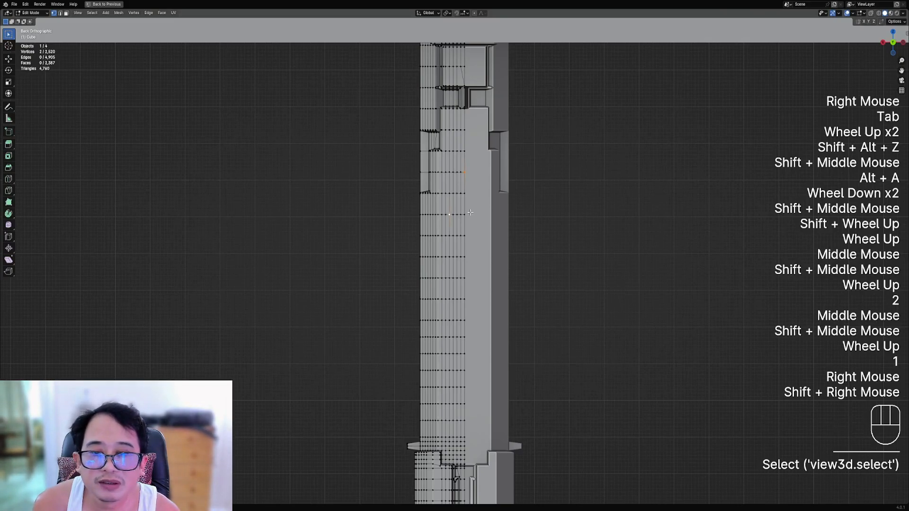
key(j)
Step: Select the diagonal and its horizontal base edges, run Panel Cut on the mirrored triangle with a width of 0.0022, and leave edit mode
scroll(464, 197, up, 3)
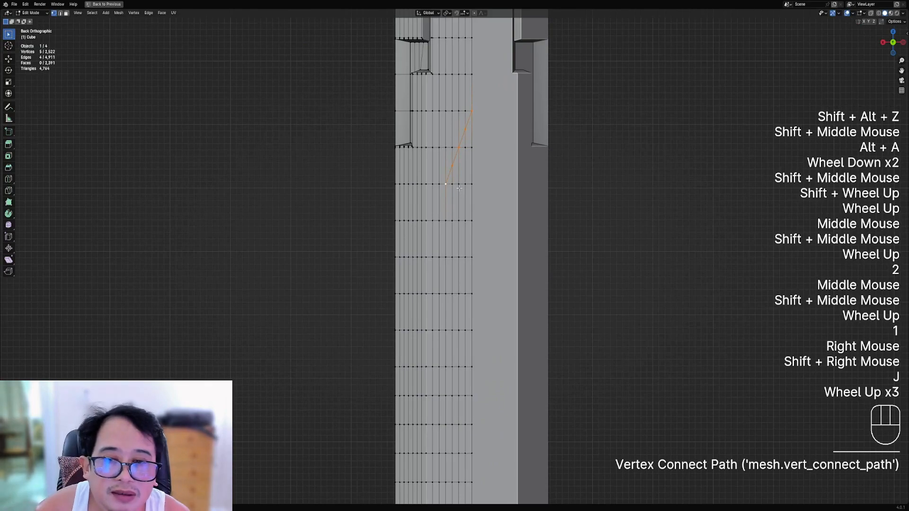
key(2)
shift+right_click(459, 183)
ctrl+right_click(520, 176)
key(w)
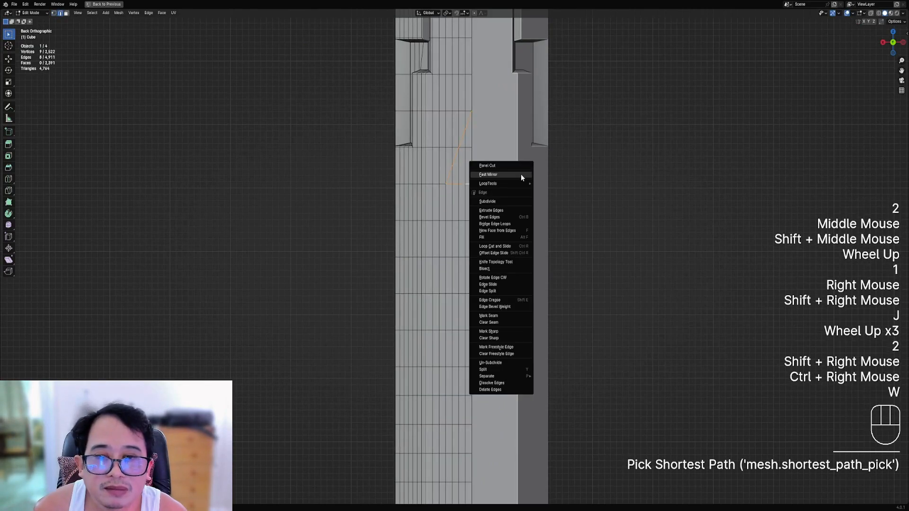
click(521, 175)
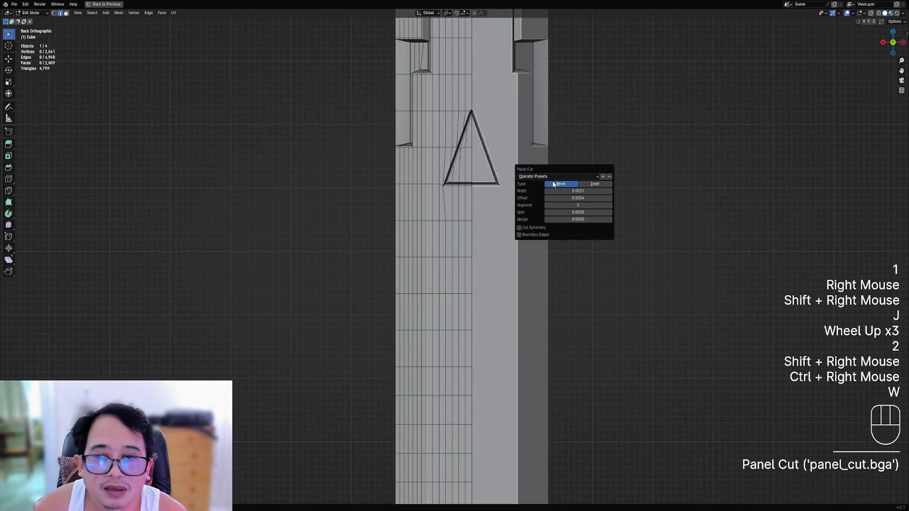
shift+drag(572, 191, 568, 191)
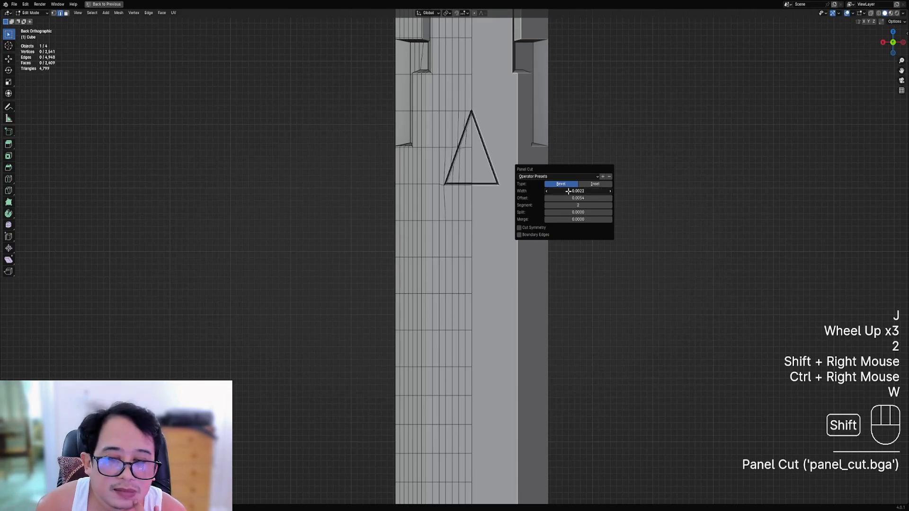
scroll(548, 203, down, 1)
key(Tab)
scroll(547, 204, down, 2)
scroll(531, 237, down, 1)
shift+middle_drag(521, 251, 465, 223)
scroll(487, 223, down, 1)
scroll(465, 223, up, 2)
middle_drag(488, 233, 471, 256)
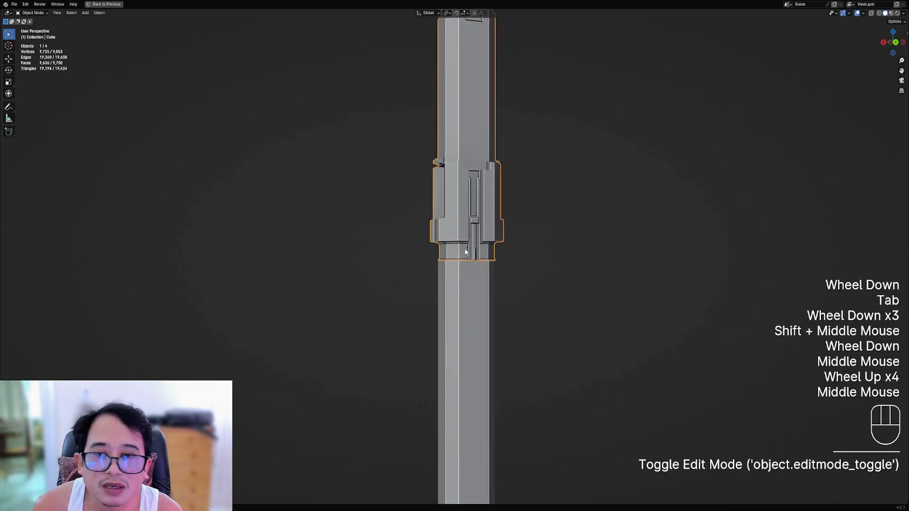
scroll(466, 263, down, 1)
right_click(466, 263)
key(Tab)
scroll(467, 246, up, 1)
key(Tab)
right_click(459, 216)
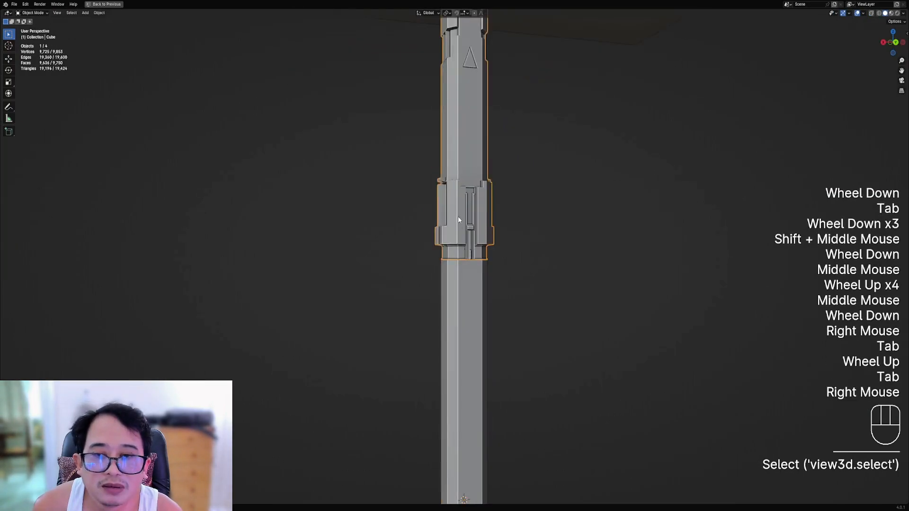
Step: Run Panel Cut on the horizontal edge loop just above the upper handle piece's lower collar, with a width of 0.0066
key(Tab)
middle_drag(458, 215, 514, 200)
scroll(514, 200, up, 1)
key(alt+a)
key(2)
alt+shift+right_click(516, 200)
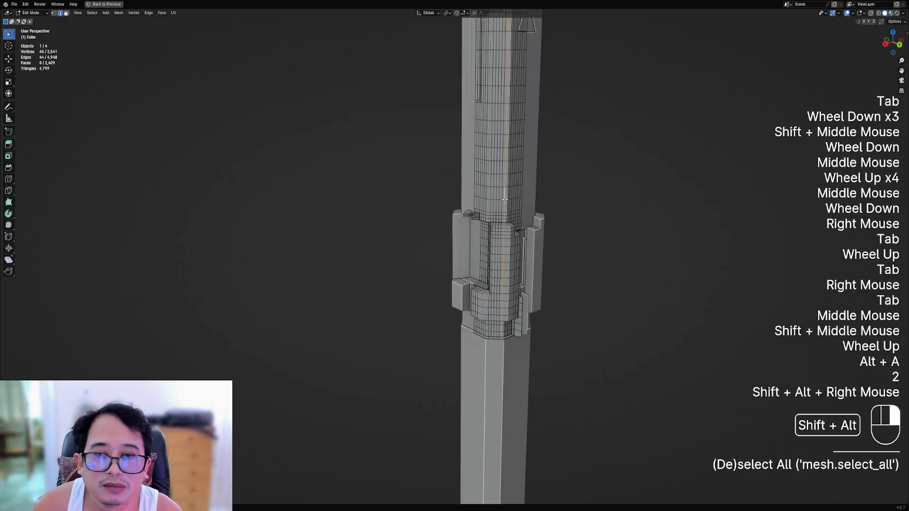
scroll(522, 201, down, 2)
key(alt+a)
scroll(523, 201, up, 1)
alt+shift+right_click(478, 221)
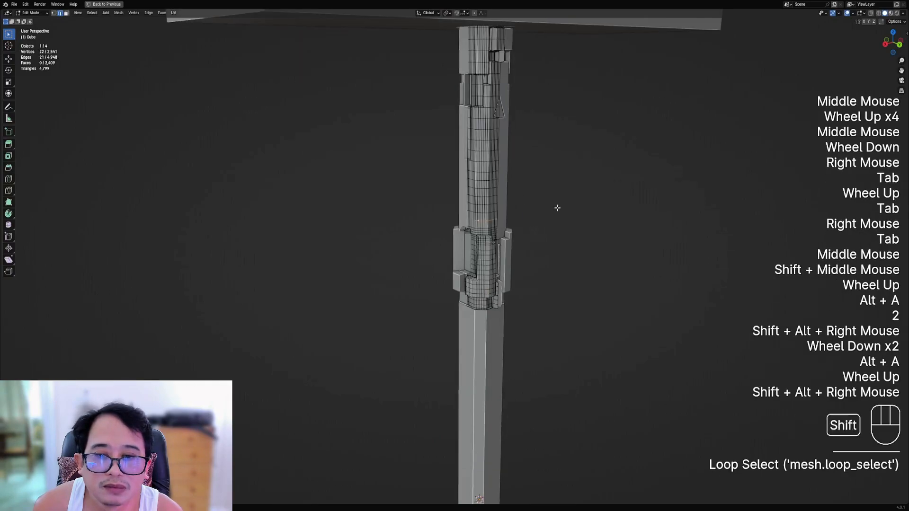
key(w)
click(527, 203)
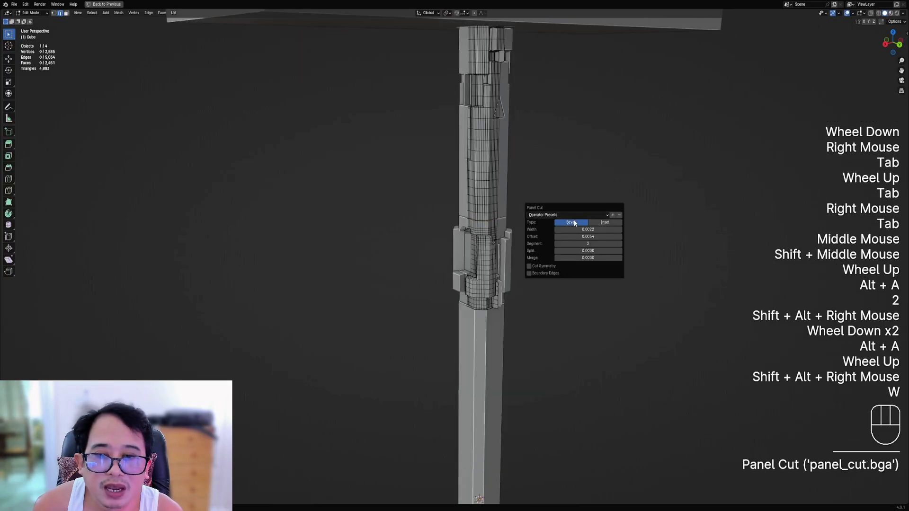
shift+drag(575, 230, 613, 229)
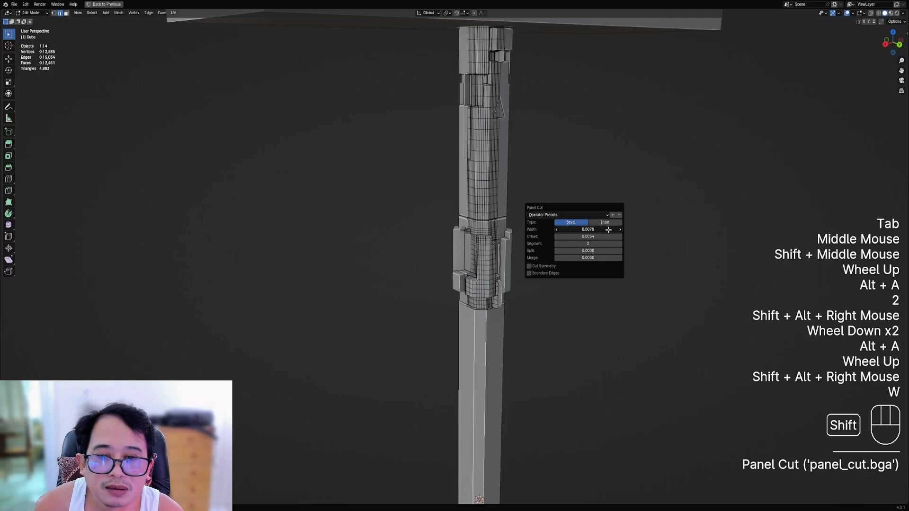
scroll(327, 233, down, 2)
key(Tab)
middle_drag(327, 234, 360, 241)
scroll(496, 254, down, 1)
key(alt+a)
shift+middle_drag(495, 254, 477, 188)
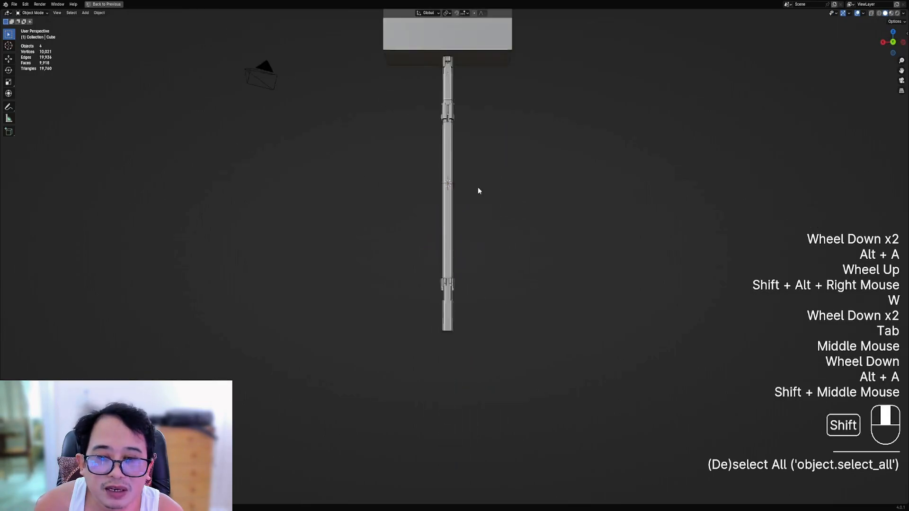
Step: Select five horizontal edge rows across the recessed face of the handle's lower end piece and run Panel Cut on them to make grooves
scroll(439, 227, up, 3)
right_click(439, 227)
key(Tab)
middle_drag(438, 227, 450, 234)
shift+middle_drag(450, 234, 491, 227)
scroll(467, 241, up, 2)
alt+middle_click(467, 242)
scroll(467, 241, up, 3)
key(2)
right_click(535, 219)
ctrl+right_click(492, 216)
scroll(492, 217, down, 1)
shift+right_click(492, 227)
ctrl+right_click(489, 228)
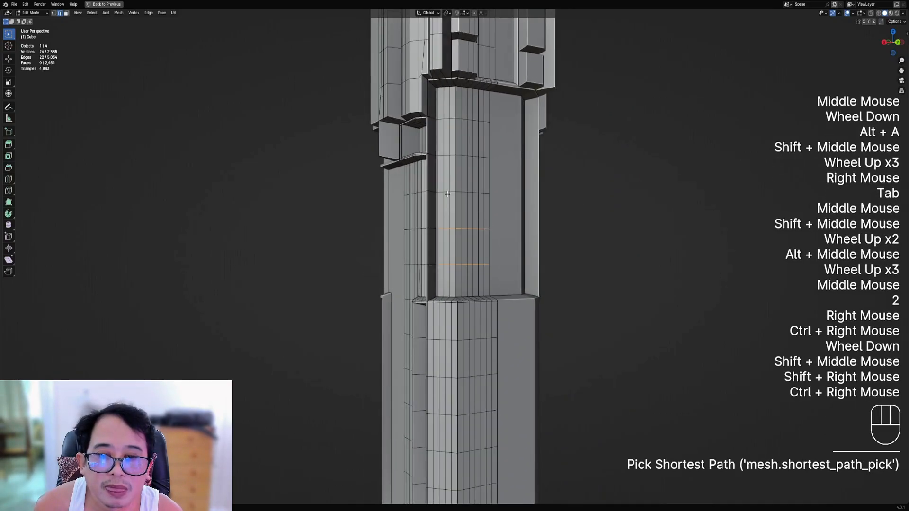
shift+right_click(437, 193)
ctrl+right_click(488, 193)
shift+right_click(441, 156)
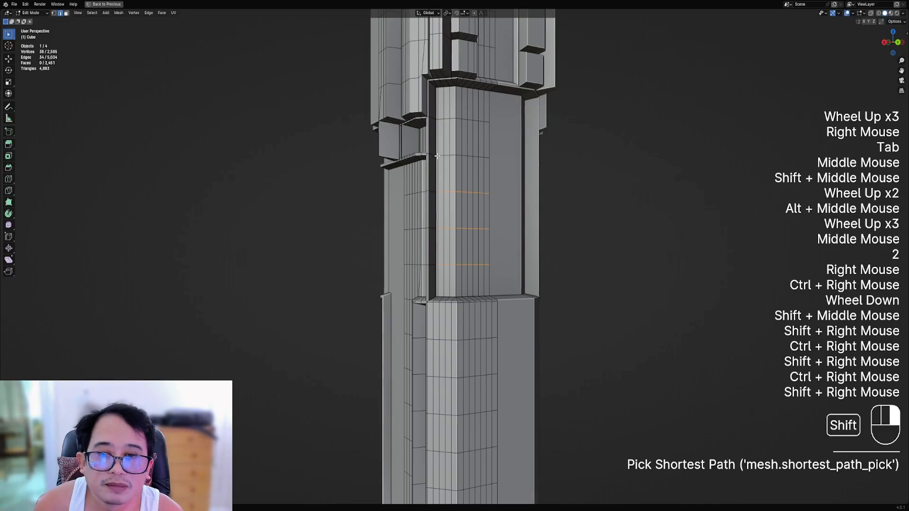
ctrl+right_click(488, 158)
shift+right_click(436, 119)
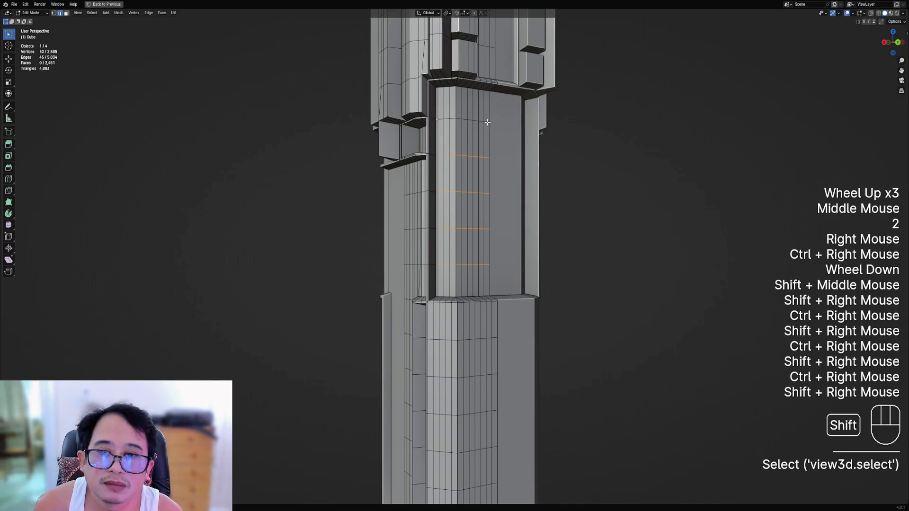
ctrl+right_click(488, 122)
key(w)
click(521, 124)
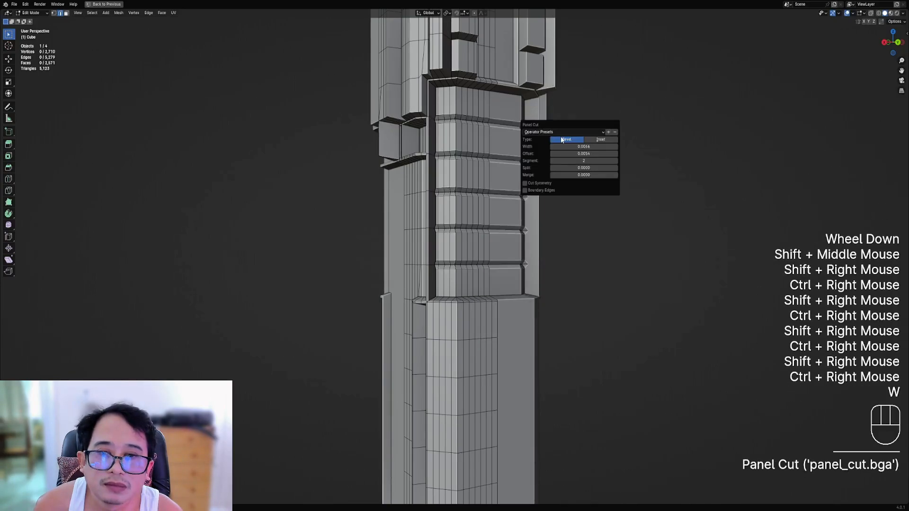
Step: Set the grooves' Panel Cut split to 0.0030 and merge to 0.0016 to separate and clean up the groove ends
scroll(458, 155, down, 2)
middle_drag(458, 155, 500, 197)
scroll(493, 185, up, 2)
scroll(500, 198, up, 2)
key(F9)
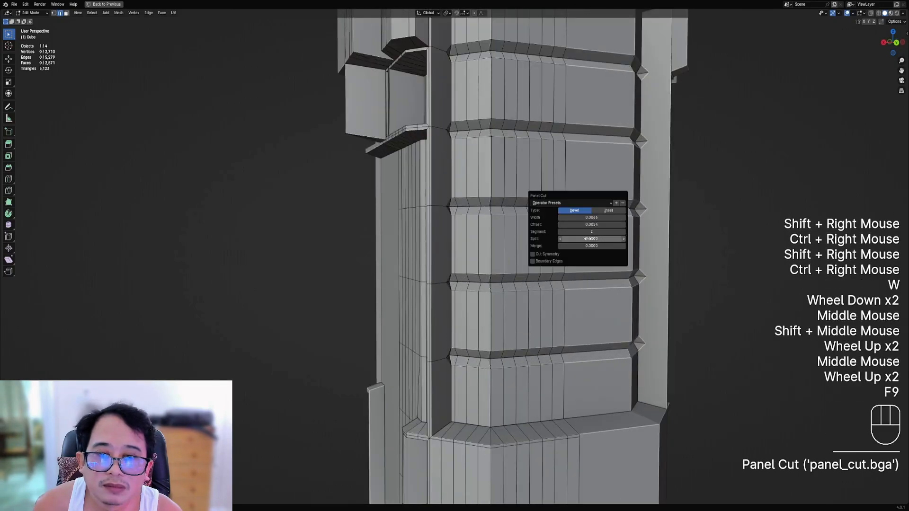
drag(589, 238, 544, 240)
drag(601, 245, 605, 245)
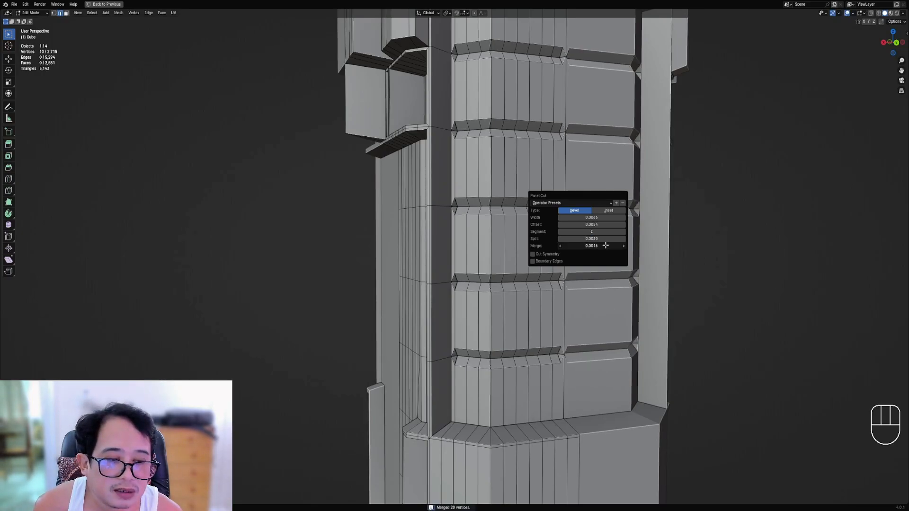
mouse_move(433, 322)
mouse_down()
mouse_move(469, 364)
mouse_move(494, 134)
mouse_move(465, 93)
mouse_move(445, 94)
mouse_up()
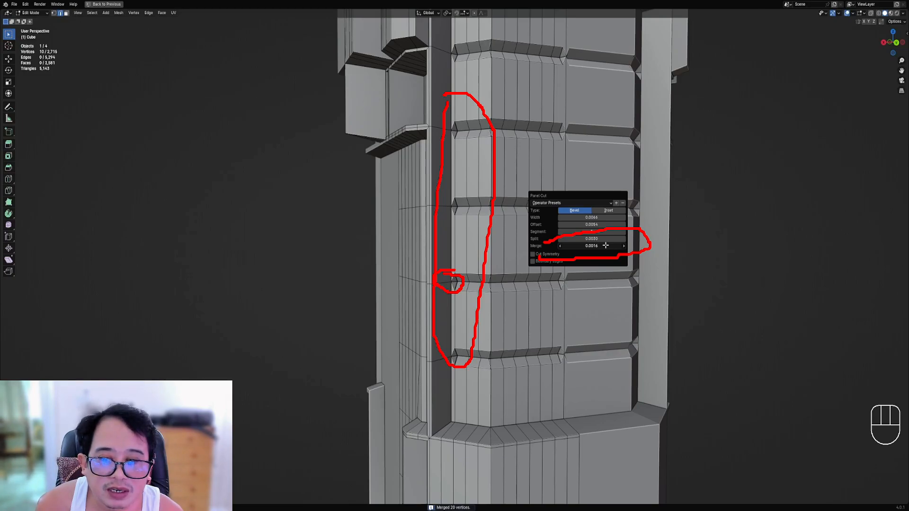
key(Escape)
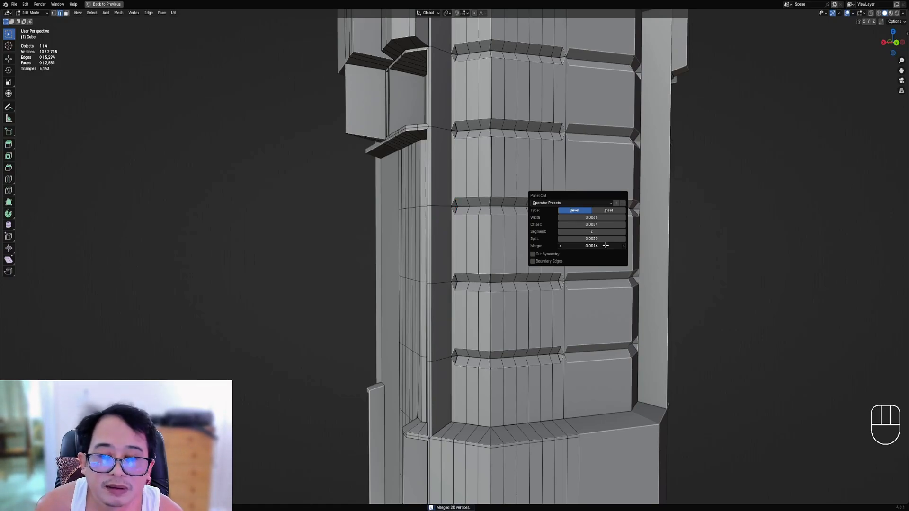
Step: Enable Cut Symmetry for the grooves' Panel Cut so they run across the mirror centre, and leave edit mode
scroll(495, 251, down, 2)
scroll(521, 246, up, 1)
key(F9)
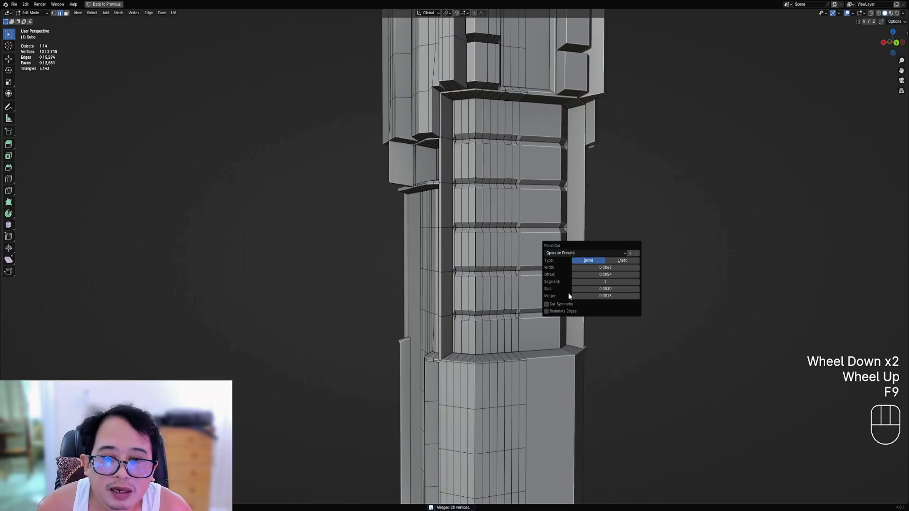
scroll(544, 296, down, 1)
middle_drag(545, 296, 453, 304)
key(Tab)
scroll(509, 283, down, 3)
scroll(503, 280, down, 1)
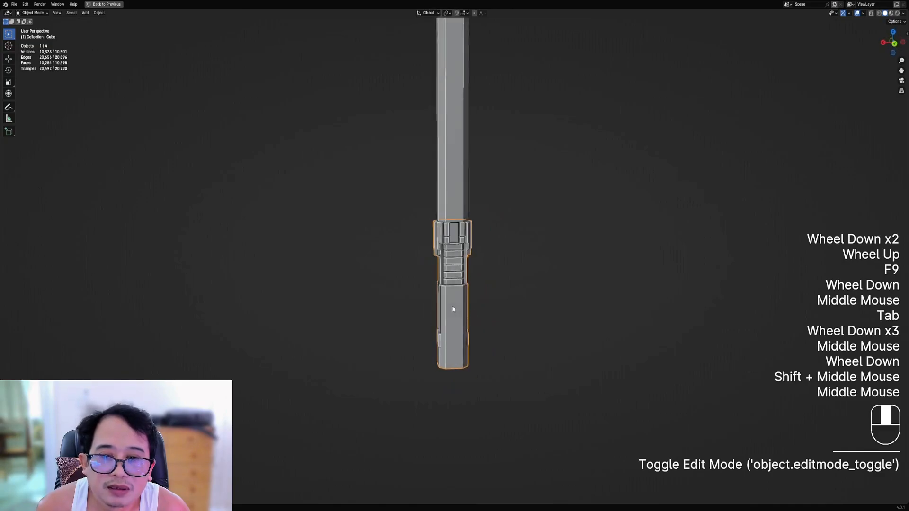
Step: Select the recessed window faces above the grooves on the lower handle piece and inset them with Boundary off
scroll(472, 255, down, 1)
shift+middle_drag(472, 251, 453, 204)
scroll(473, 276, up, 1)
right_click(462, 279)
key(Tab)
scroll(458, 265, up, 2)
scroll(453, 202, up, 3)
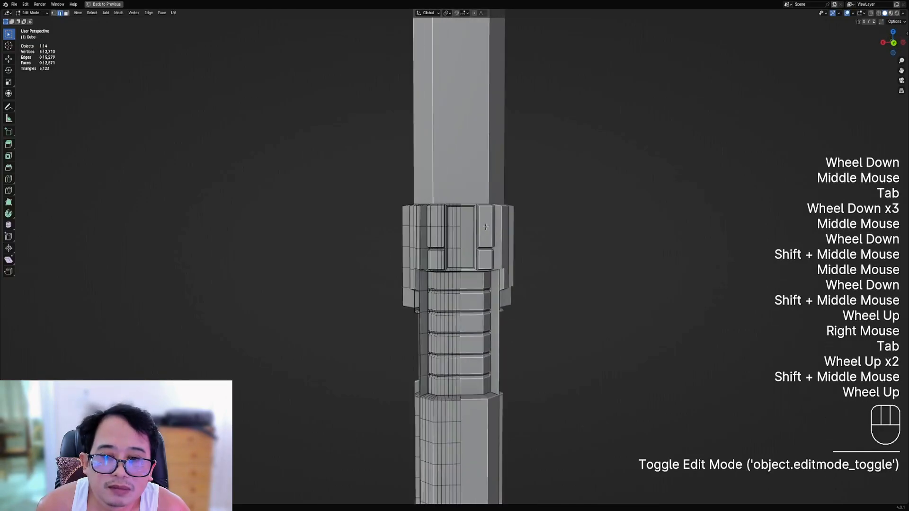
key(3)
right_click(454, 201)
ctrl+shift+right_click(454, 270)
scroll(454, 265, up, 2)
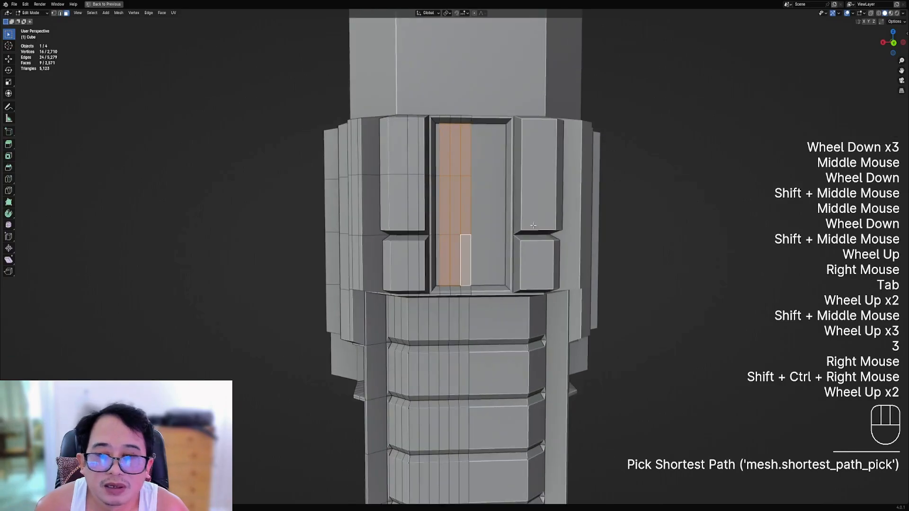
key(i)
key(b)
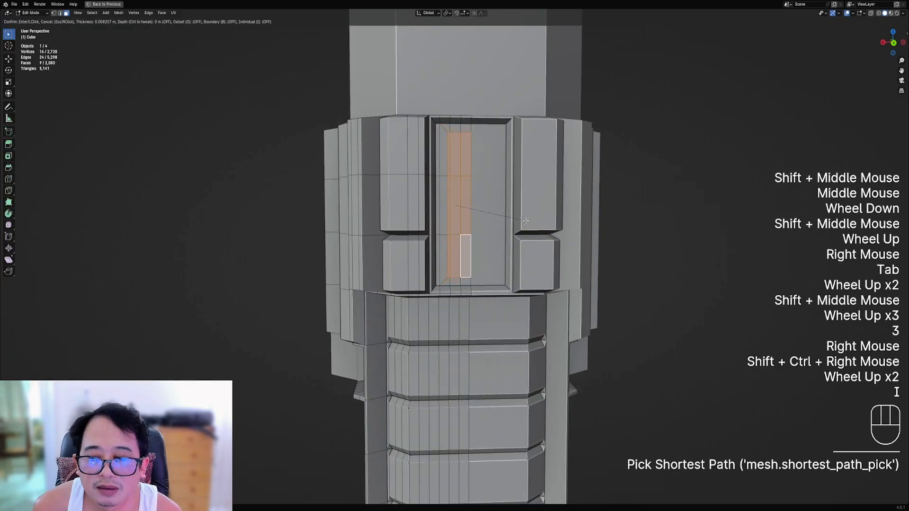
click(528, 220)
Step: Try a Panel Cut on the inset window faces with Cut Symmetry off and Boundary Edges on, adjusting its offset
key(w)
click(468, 190)
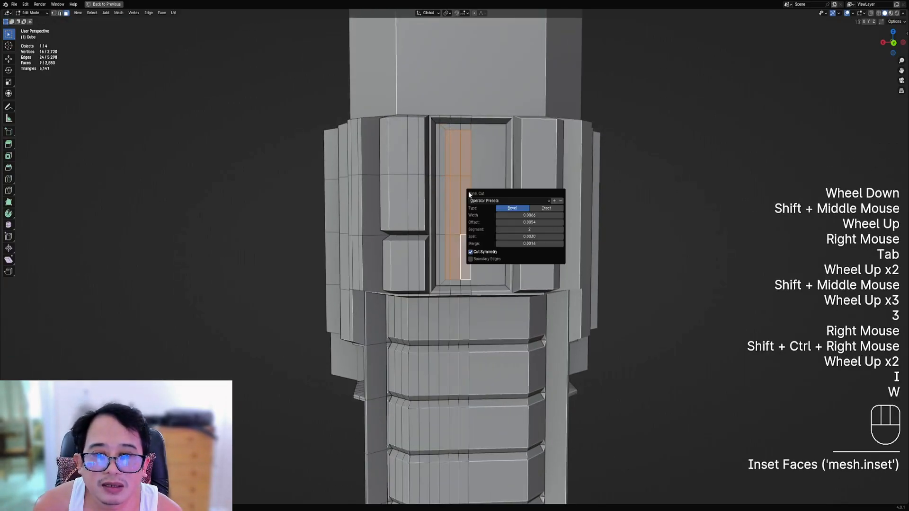
click(492, 251)
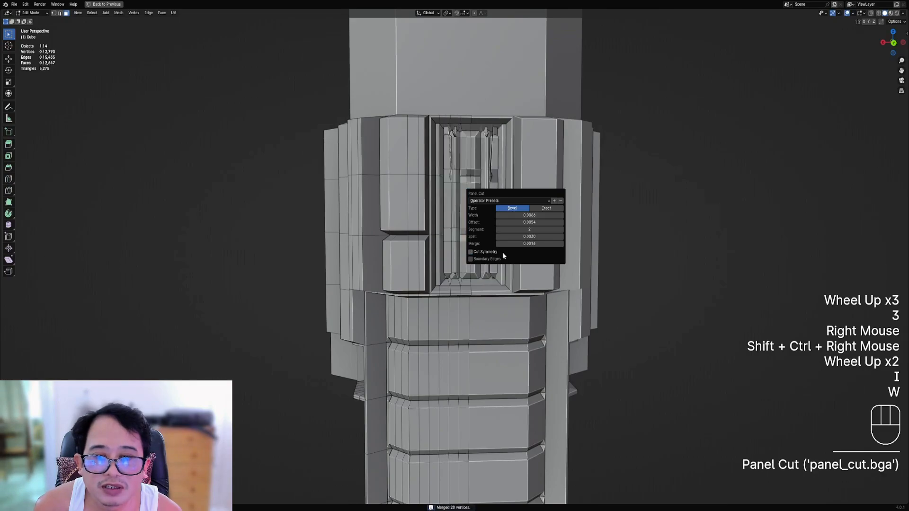
click(487, 259)
shift+drag(507, 220, 507, 219)
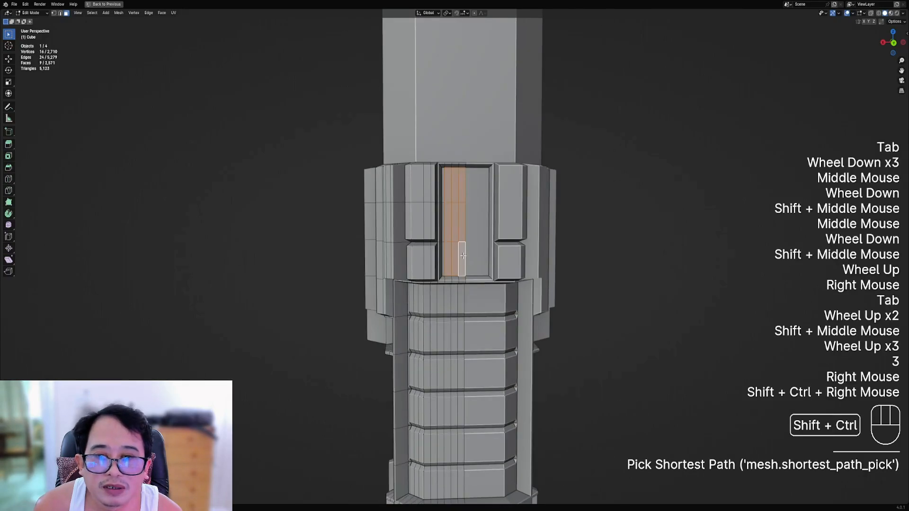
Step: Inset the recessed window faces again, keeping the inset open along the mirror centre
scroll(463, 256, up, 2)
key(i)
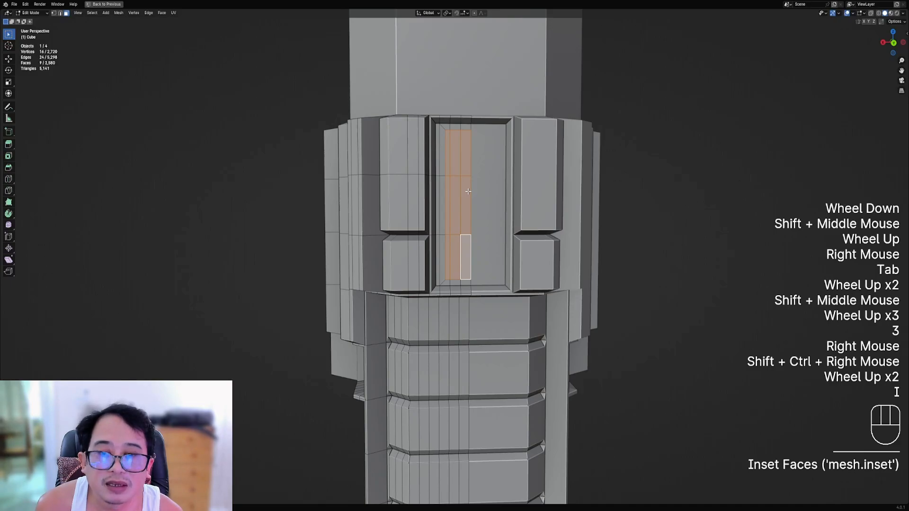
Step: Panel Cut the inset window faces with Boundary Edges on and a width of 0.0028, and leave edit mode
key(w)
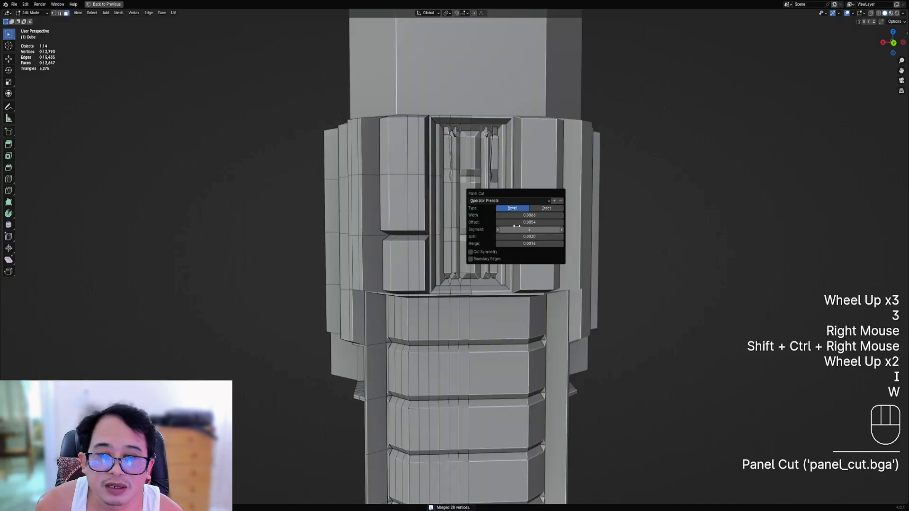
click(494, 258)
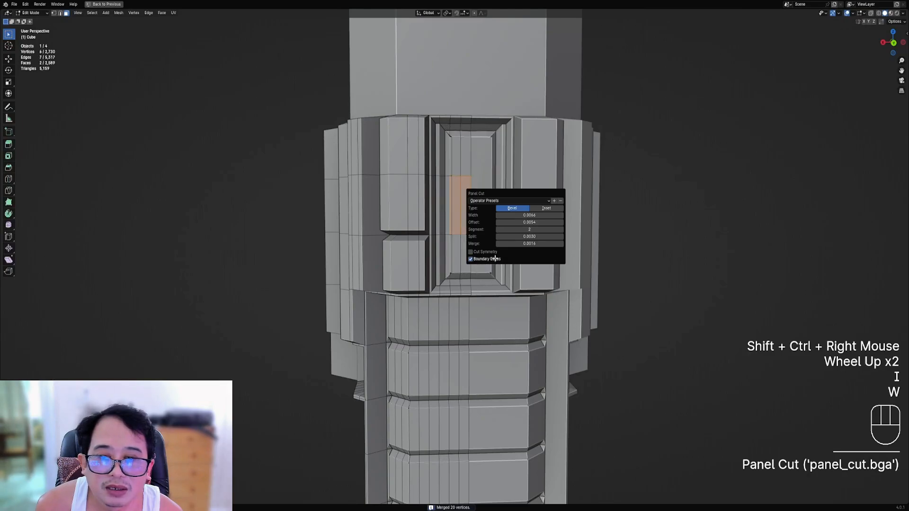
shift+drag(529, 216, 507, 220)
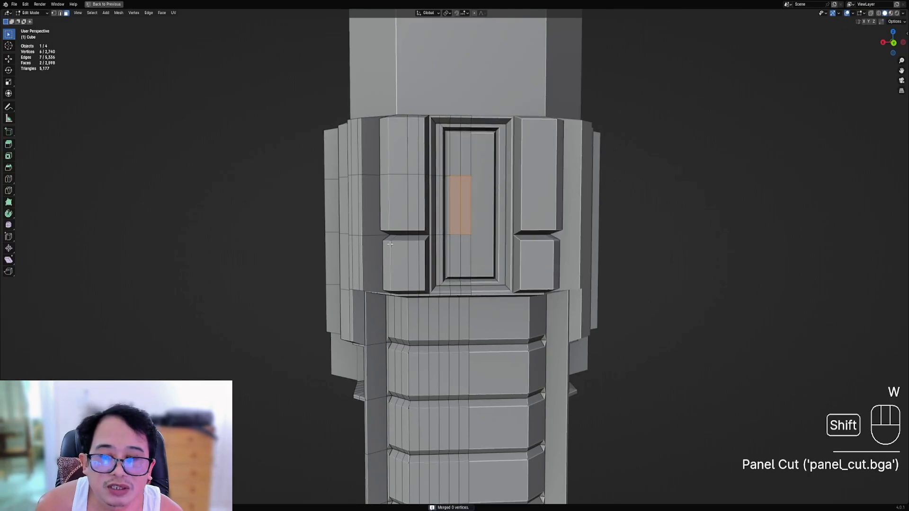
scroll(476, 228, down, 3)
key(Tab)
Step: Select the lowest row of faces beside the mirror centre at the lower handle piece's end and inset them
scroll(476, 229, down, 2)
scroll(477, 216, up, 1)
shift+middle_drag(489, 269, 457, 270)
right_click(477, 216)
key(Tab)
scroll(476, 216, up, 2)
key(alt+a)
scroll(457, 270, up, 2)
right_click(457, 269)
ctrl+right_click(492, 274)
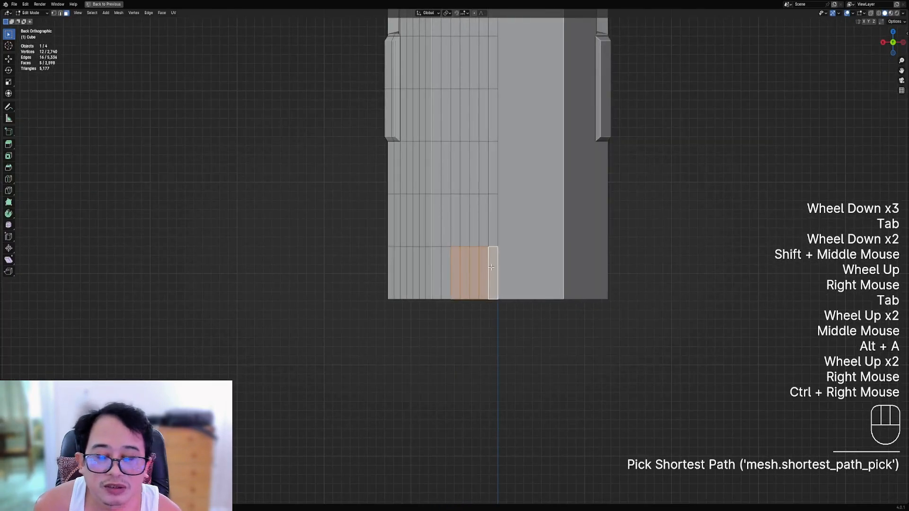
key(i)
click(548, 263)
Step: Panel Cut the inset faces at the handle's lower end with Boundary Edges on and width 0.0028, and leave edit mode
key(w)
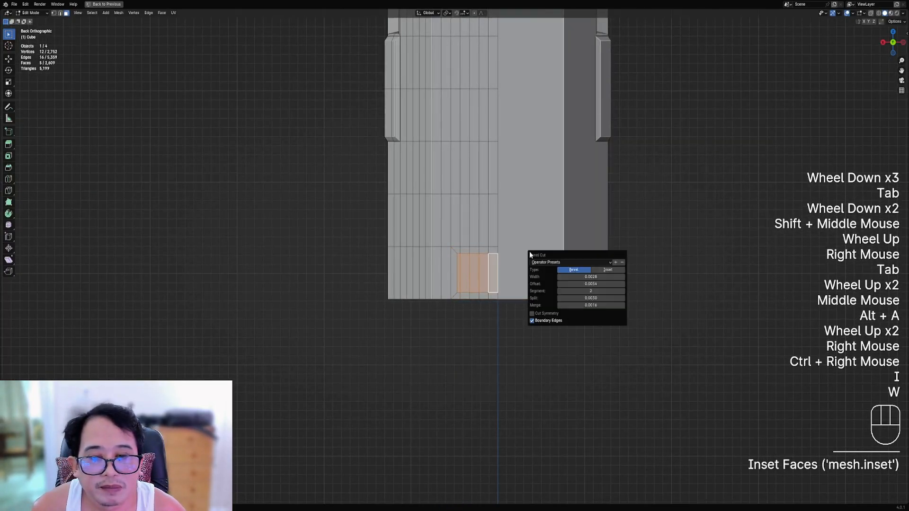
key(Tab)
scroll(422, 275, down, 3)
middle_drag(422, 275, 515, 261)
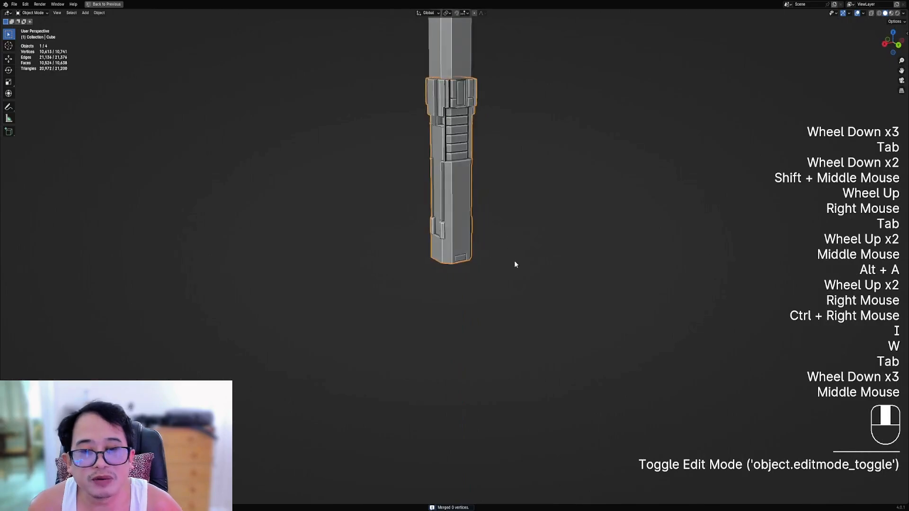
Step: Select the cut panel's faces at the handle's lower end and push them outwards with Shrink/Fatten
scroll(515, 262, up, 1)
key(Tab)
scroll(515, 262, up, 4)
key(3)
right_click(470, 268)
ctrl+right_click(485, 271)
key(alt+s)
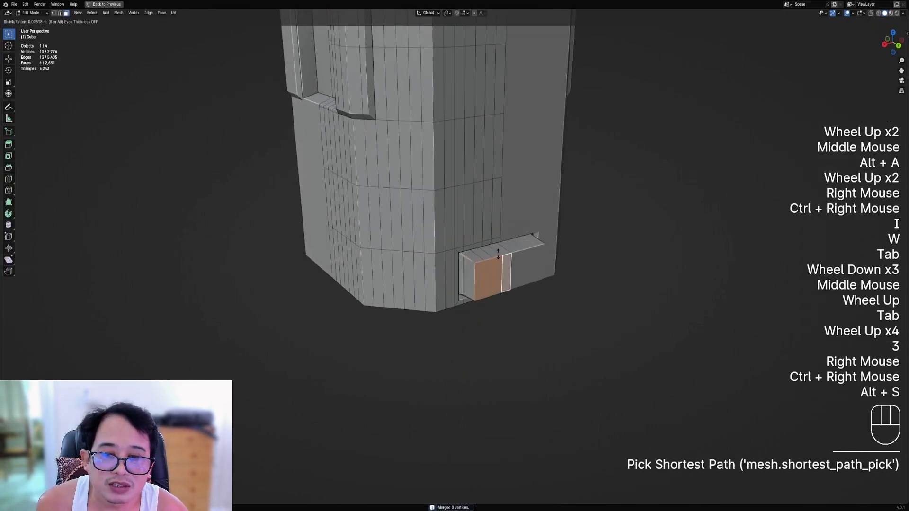
click(491, 278)
scroll(491, 278, up, 1)
scroll(491, 278, up, 1)
middle_drag(491, 278, 480, 248)
scroll(470, 274, up, 3)
key(2)
right_click(460, 238)
right_click(480, 249)
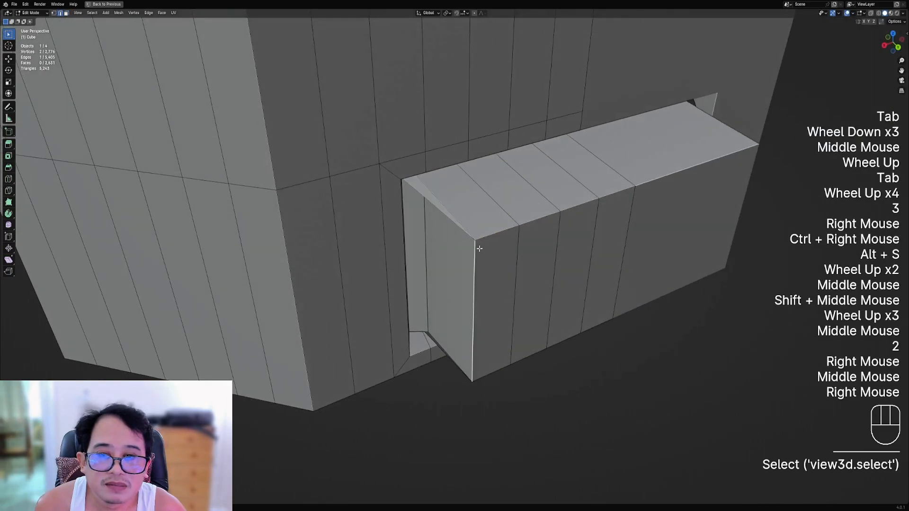
key(g)
right_click(478, 246)
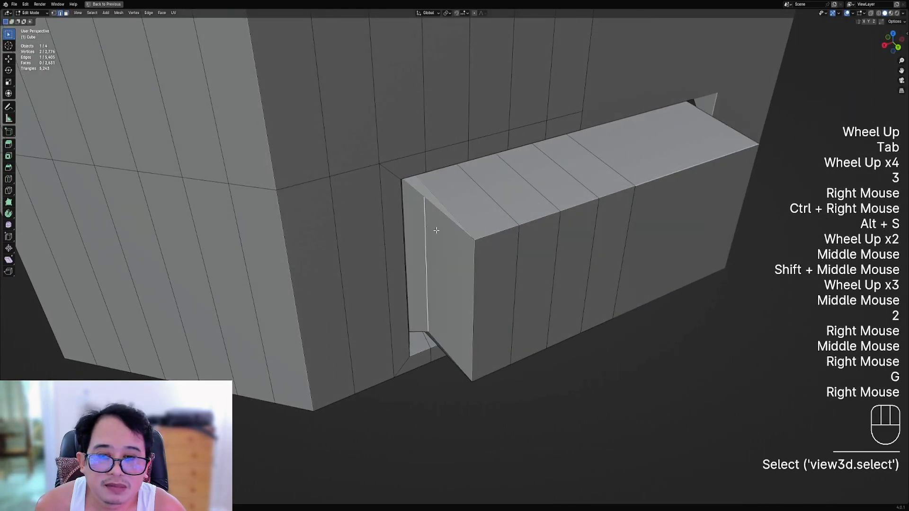
scroll(494, 246, down, 1)
Step: Leave edit mode, select the long middle shaft of the handle and save the file
key(Tab)
scroll(495, 247, down, 2)
scroll(495, 246, down, 3)
middle_drag(494, 246, 464, 237)
scroll(439, 237, down, 1)
middle_drag(464, 237, 493, 223)
scroll(527, 223, down, 1)
scroll(527, 223, down, 2)
right_click(477, 247)
key(ctrl+s)
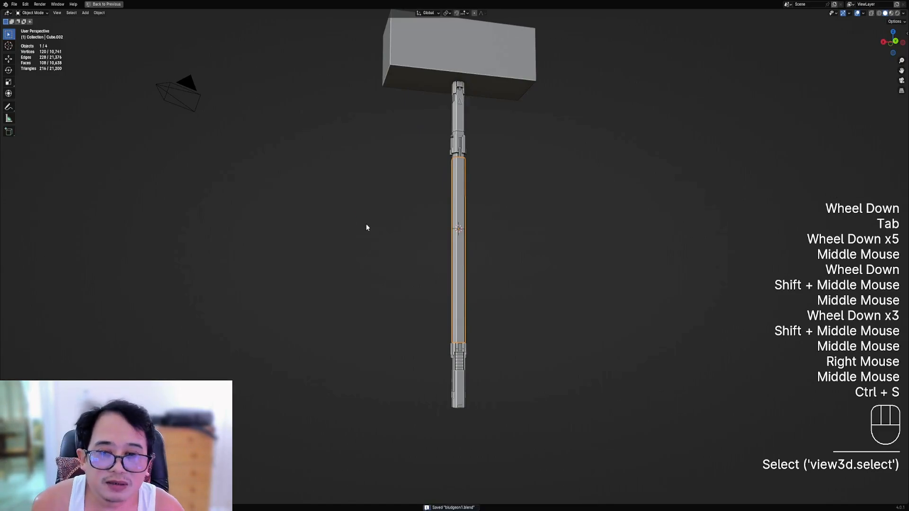
Step: Select all geometry of the middle shaft in edit mode and return to object mode
scroll(365, 224, up, 1)
key(Tab)
key(a)
key(Tab)
shift+middle_drag(522, 195, 515, 229)
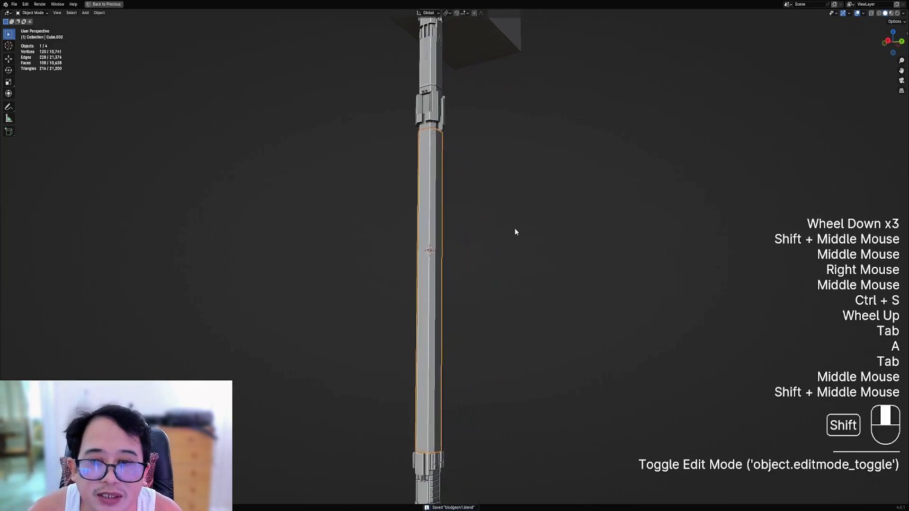
Step: Run Random Flow's Panel Cloth on the middle shaft with the saved uniform preset
key(shift+q)
mouse_move(489, 233)
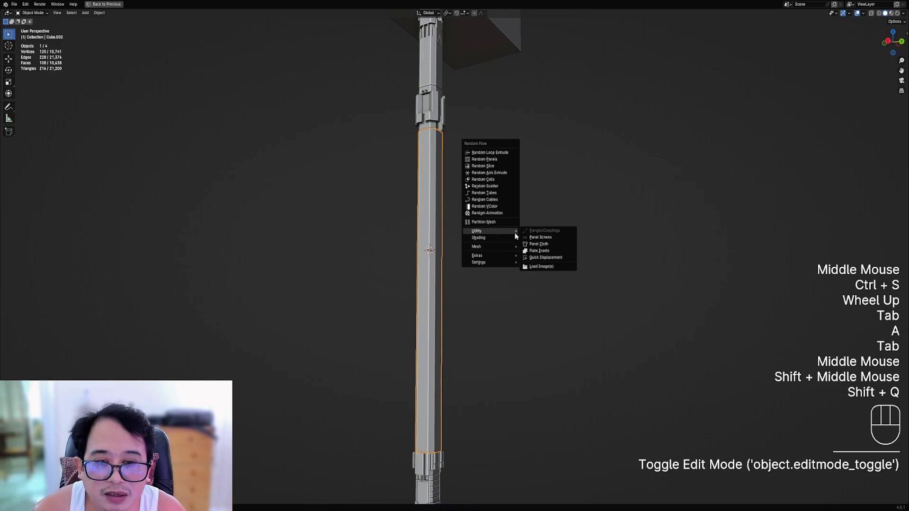
click(538, 244)
click(571, 254)
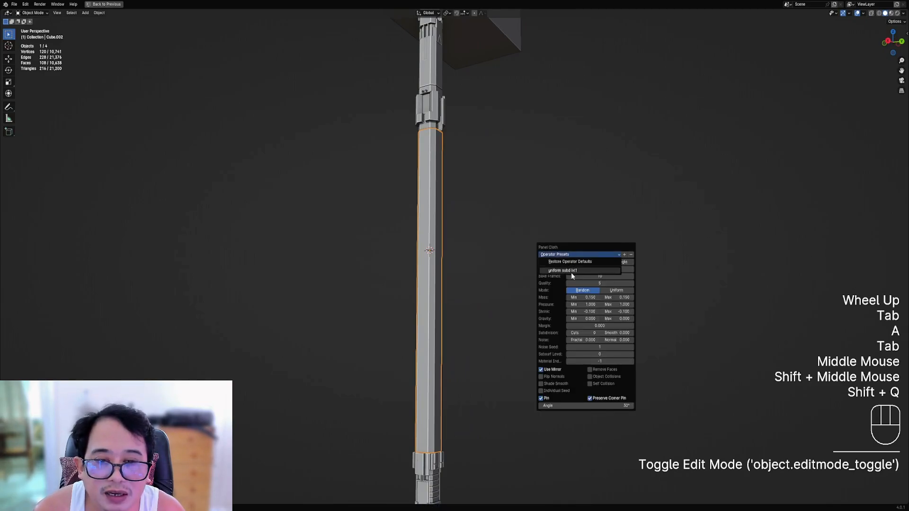
click(573, 268)
middle_drag(436, 279, 517, 227)
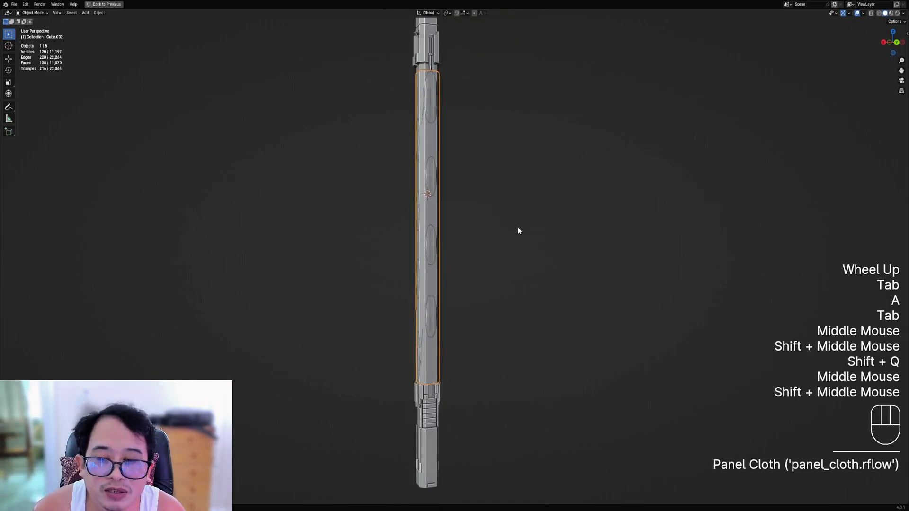
Step: Enable Remove Faces for the Panel Cloth and set its subdivision cuts to 3
key(F9)
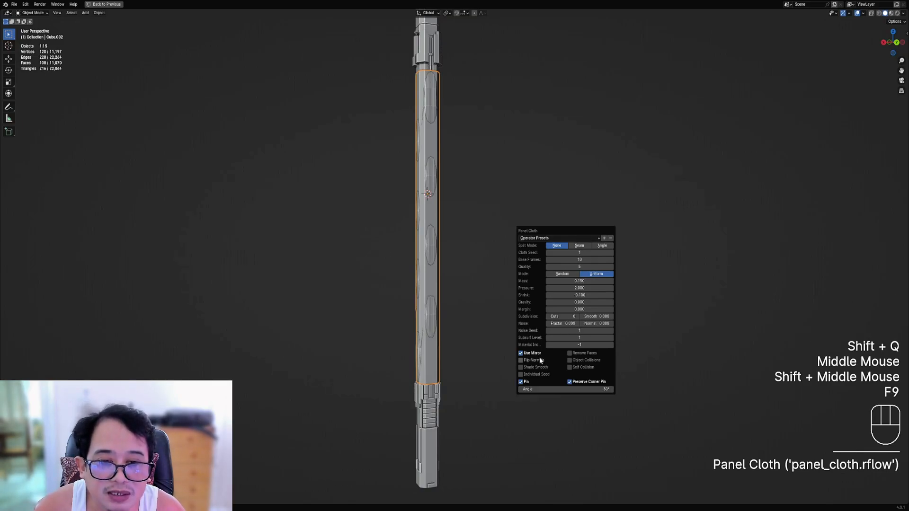
click(570, 352)
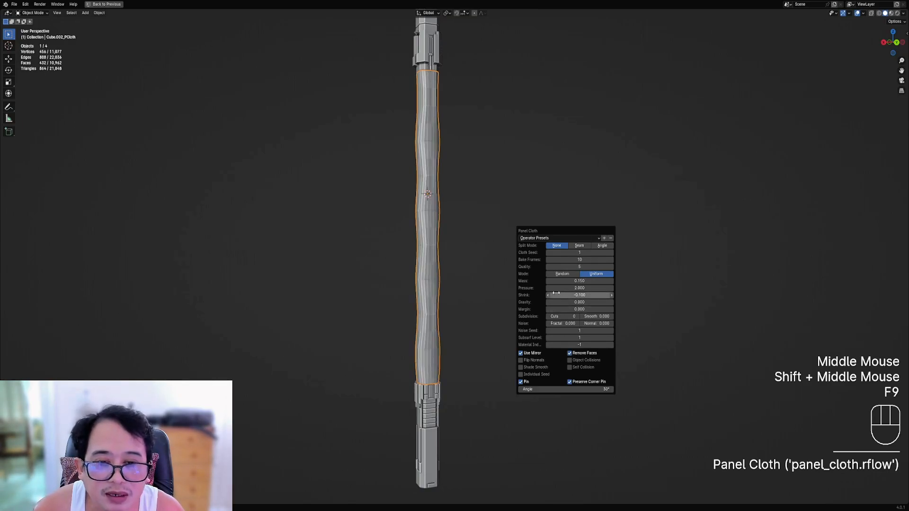
ctrl+scroll(567, 317, up, 2)
ctrl+scroll(567, 317, up, 1)
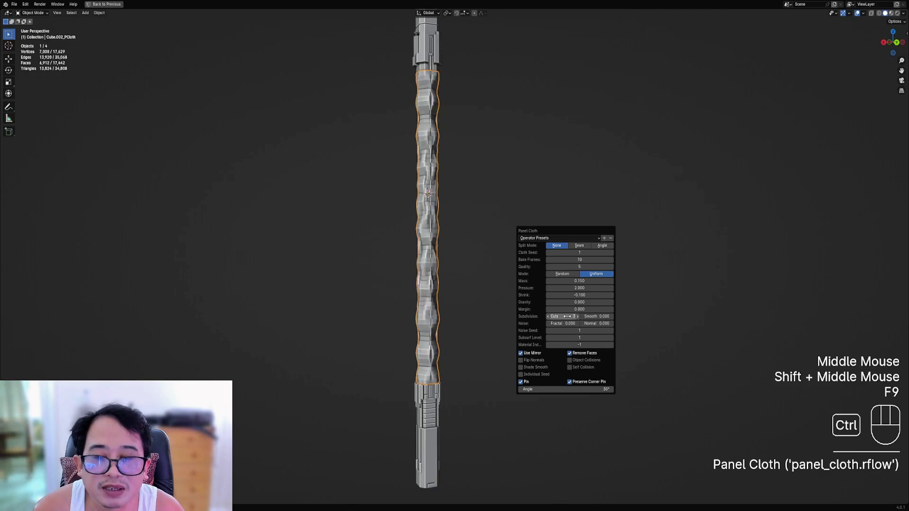
Step: Set the Panel Cloth's pressure to 4 and its shrink to about -0.04
click(577, 288)
text(4)
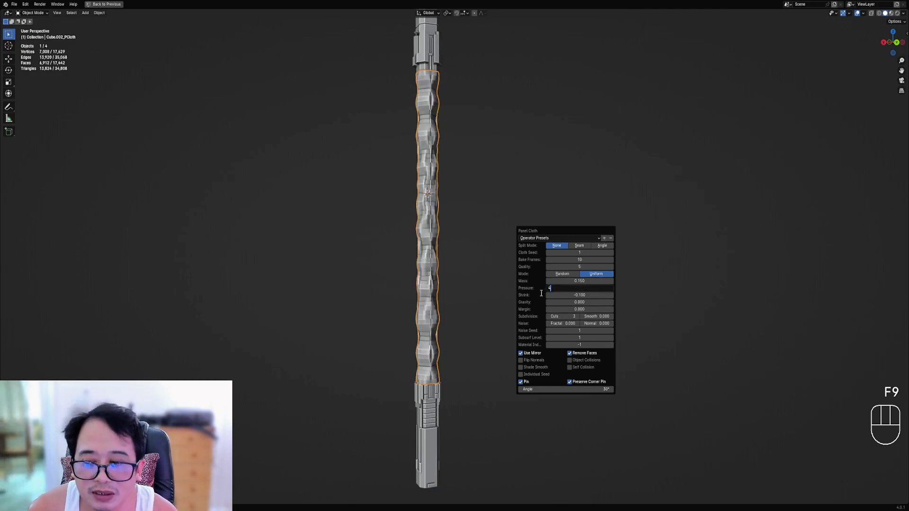
key(Return)
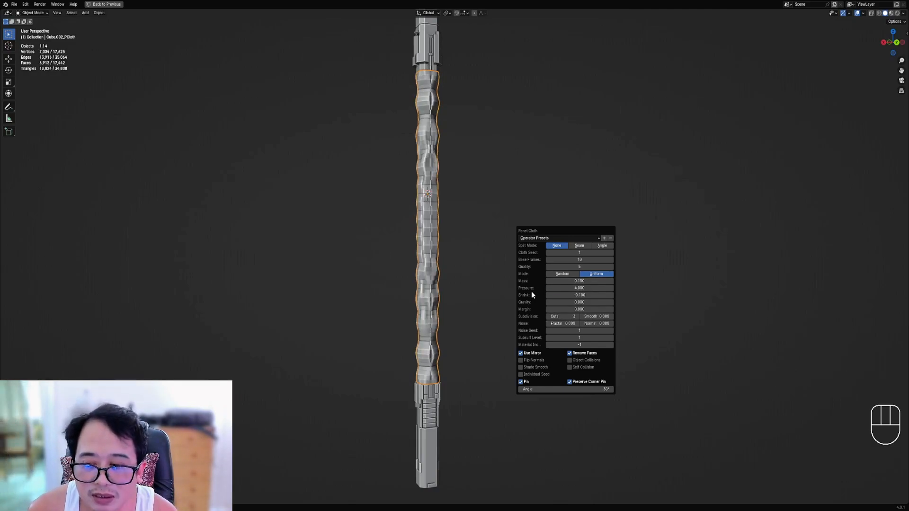
mouse_move(560, 281)
mouse_down()
mouse_move(594, 280)
mouse_move(564, 281)
mouse_move(564, 295)
mouse_move(603, 295)
mouse_move(589, 294)
mouse_up()
right_click(564, 281)
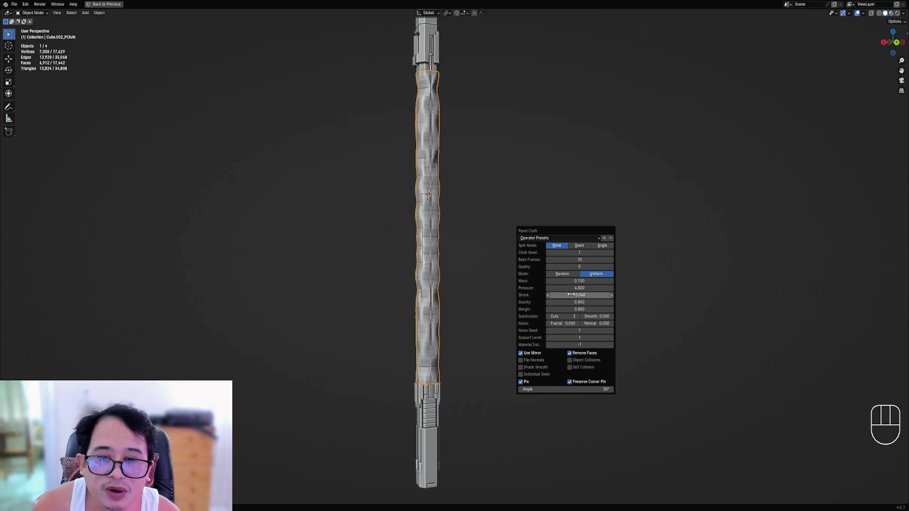
Step: Set the Panel Cloth's bake frames to 20 and its quality to 5
click(574, 260)
text(20)
key(Return)
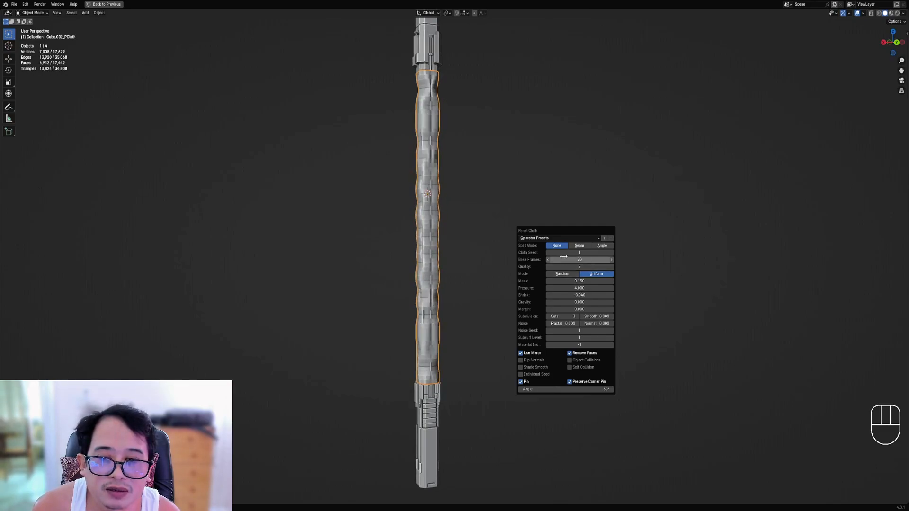
drag(575, 266, 604, 267)
click(576, 266)
text(4)
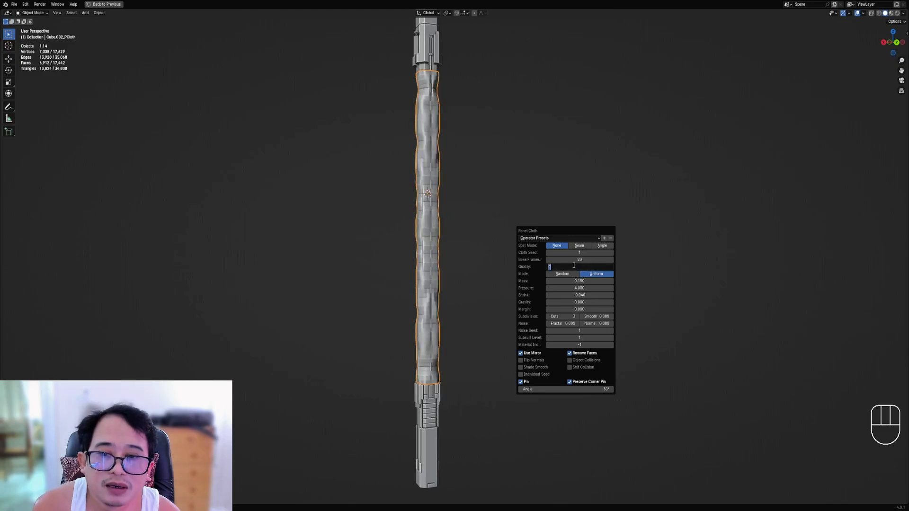
key(ctrl+a)
text(5)
key(Return)
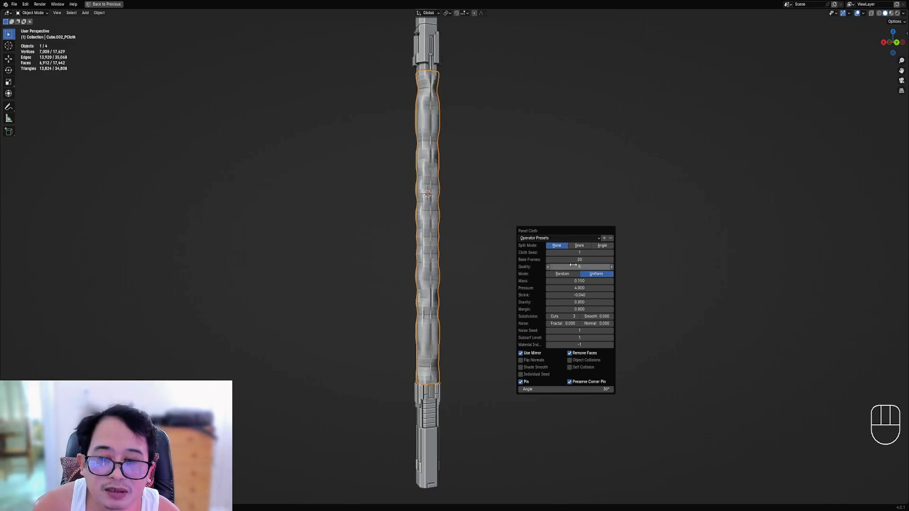
Step: Lower the Panel Cloth's pressure to about 1.66 and set its shrink to -0.2
mouse_move(580, 287)
mouse_down()
mouse_move(572, 288)
mouse_move(610, 295)
mouse_move(554, 295)
mouse_move(585, 280)
mouse_move(622, 281)
mouse_move(570, 288)
mouse_up()
click(587, 295)
text(-0.2)
key(Return)
right_click(581, 281)
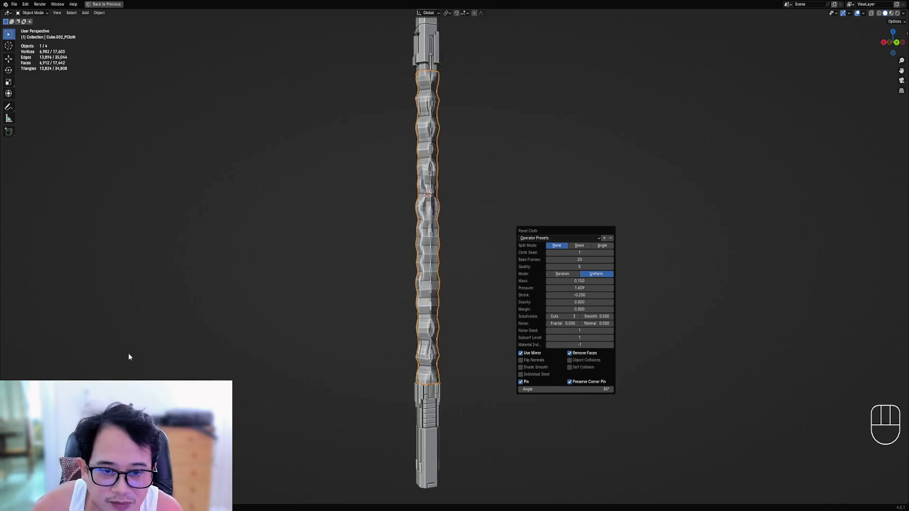
Step: Turn off Use Mirror for the Panel Cloth and try fewer subdivision cuts, ending at 2
scroll(446, 287, up, 3)
scroll(446, 287, down, 2)
key(F9)
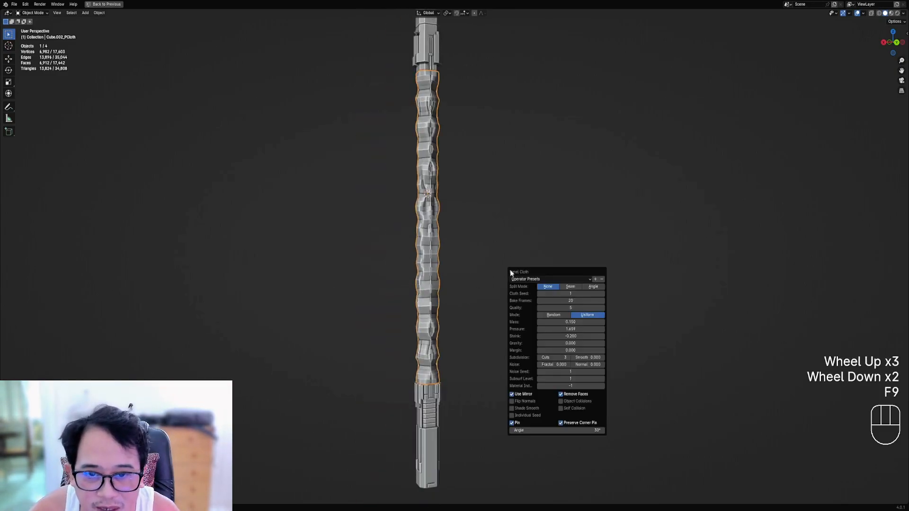
click(512, 394)
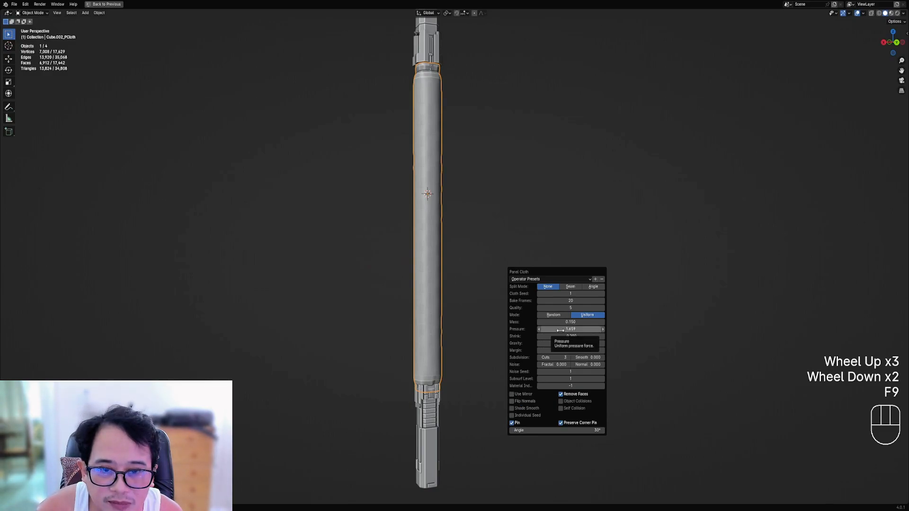
ctrl+scroll(552, 358, down, 2)
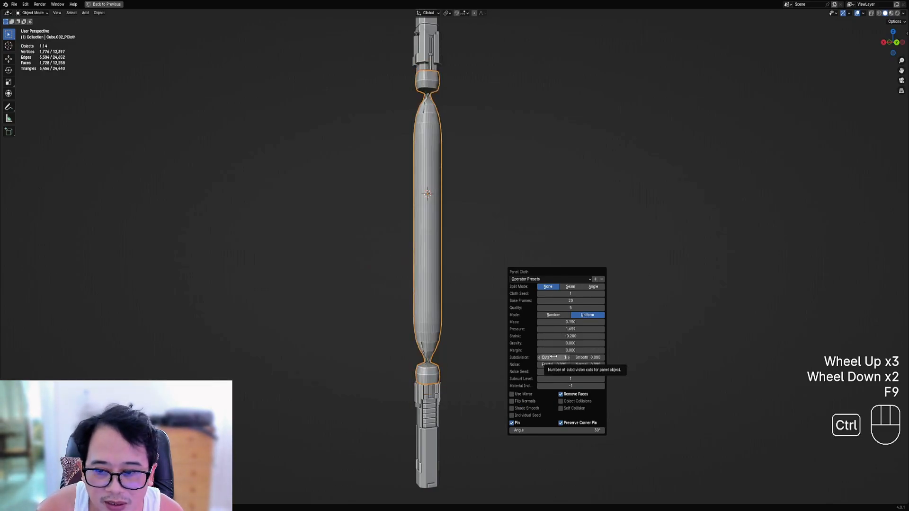
ctrl+scroll(554, 356, up, 1)
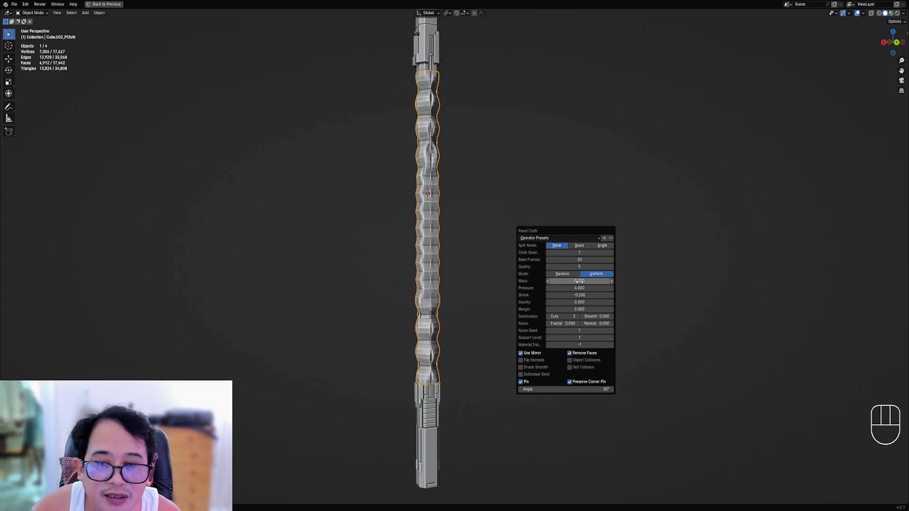
drag(579, 282, 554, 282)
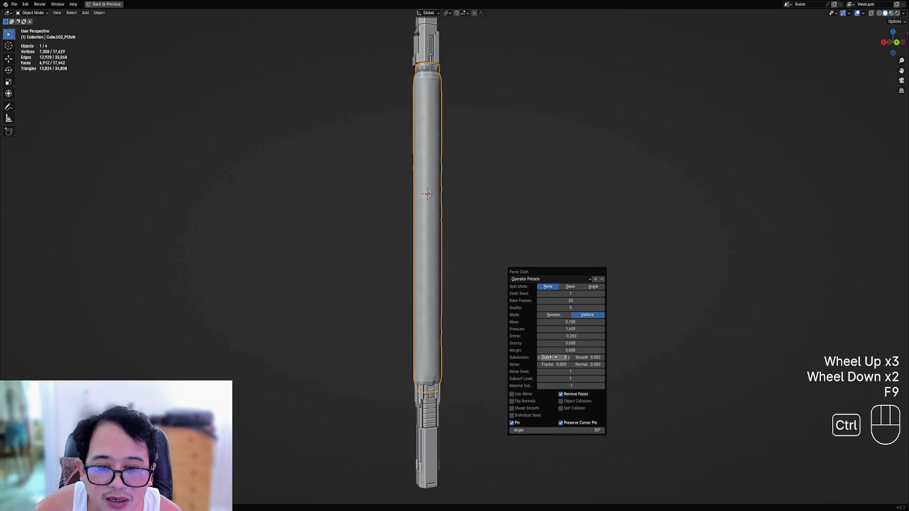
ctrl+scroll(554, 357, down, 1)
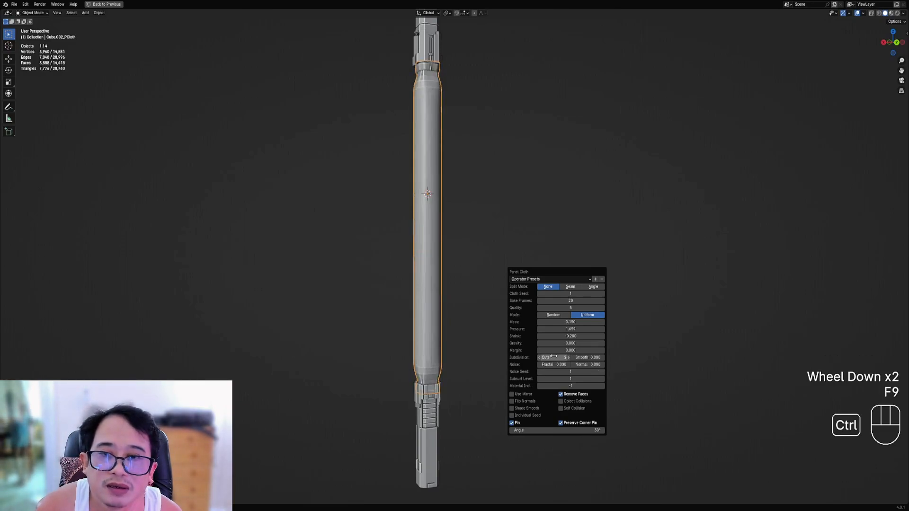
Step: Set the Panel Cloth's pressure to 2, reset its shrink to the default and adjust its mass
click(557, 330)
text(2)
key(Return)
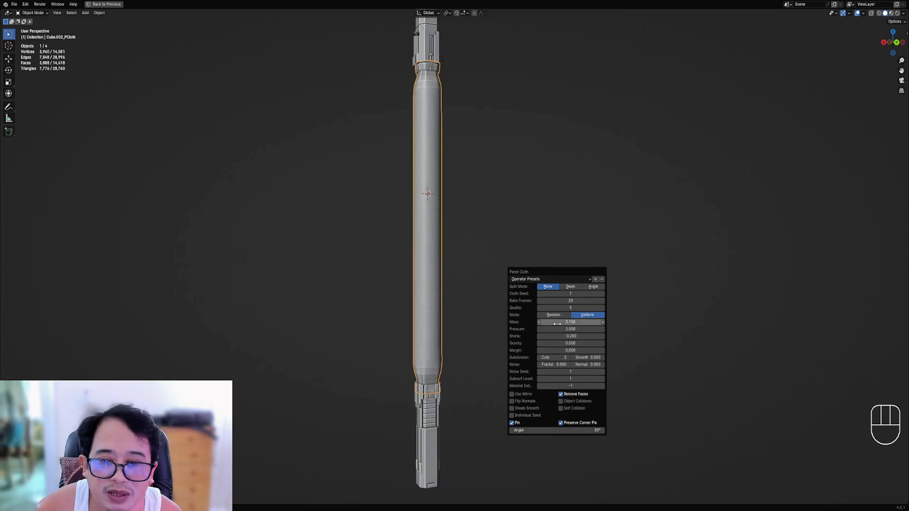
drag(567, 336, 556, 337)
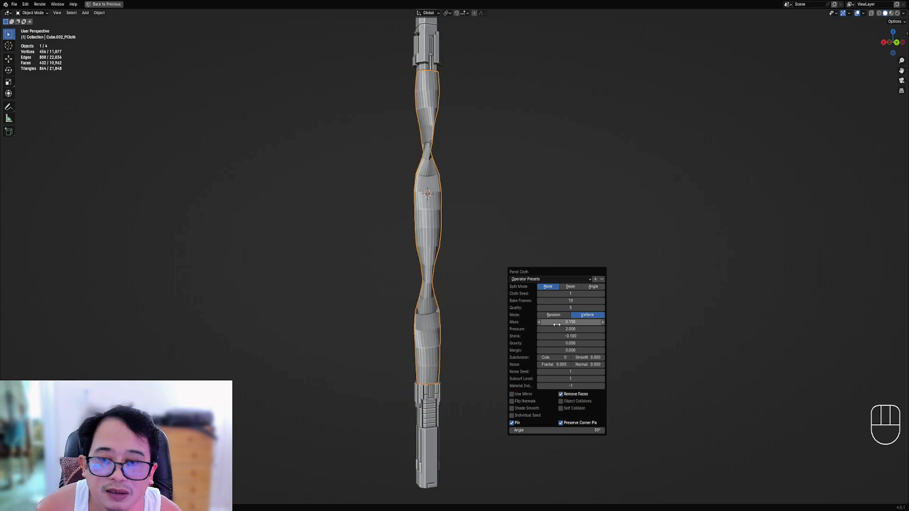
right_click(586, 334)
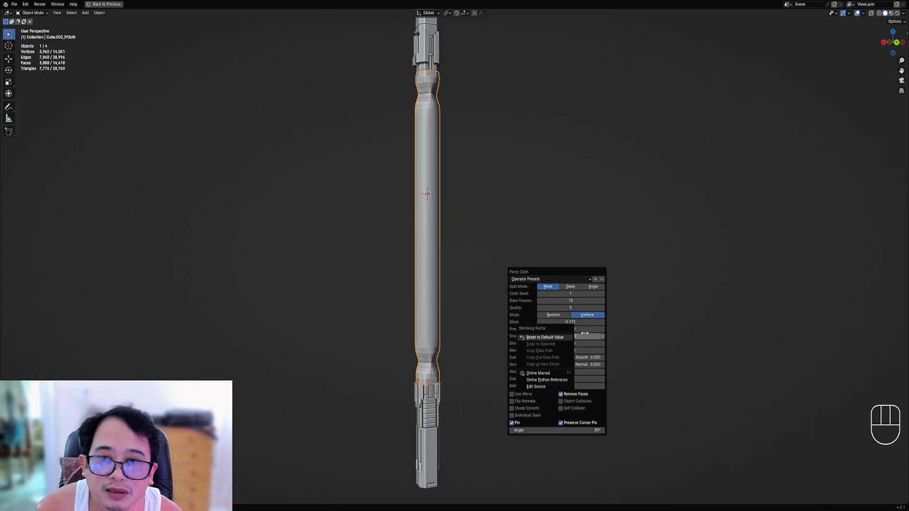
click(545, 337)
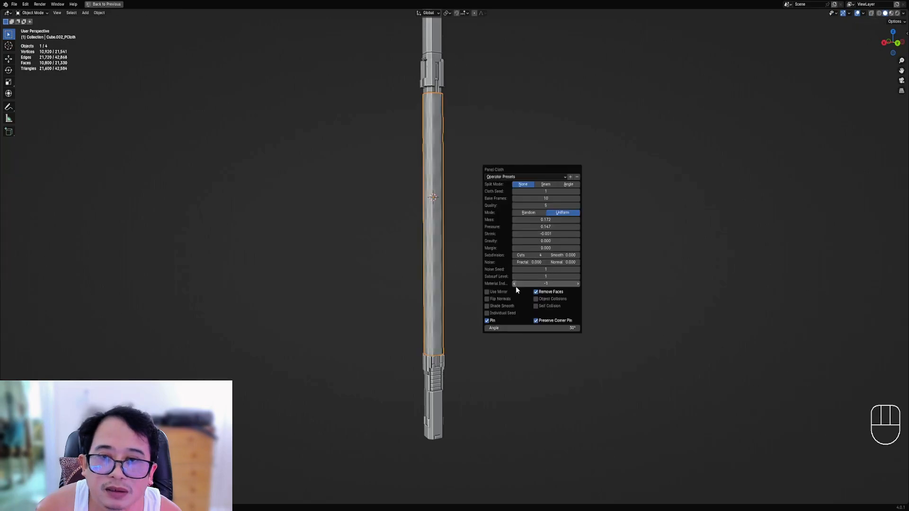
drag(544, 220, 564, 220)
Step: Undo the last Panel Cloth and clear the seams from all edges of the middle shaft
key(ctrl+z)
key(Tab)
key(ctrl+e)
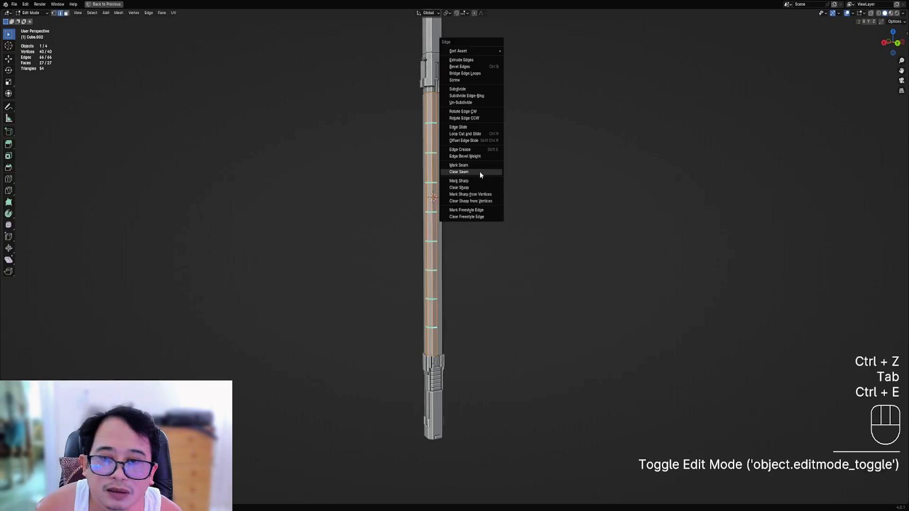
click(479, 172)
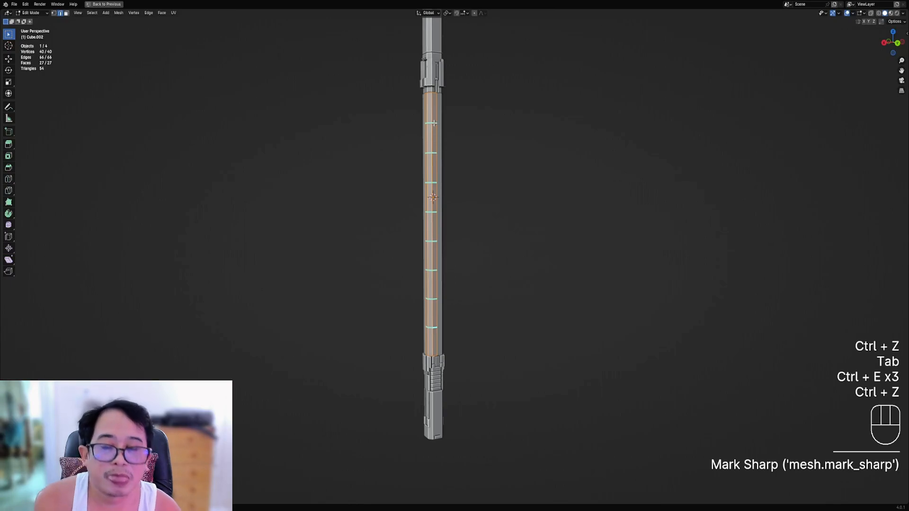
Step: Select the ring edges across the middle shaft by similarity, clear their sharp marks and mark them as seams
right_click(515, 160)
key(shift+g)
click(503, 217)
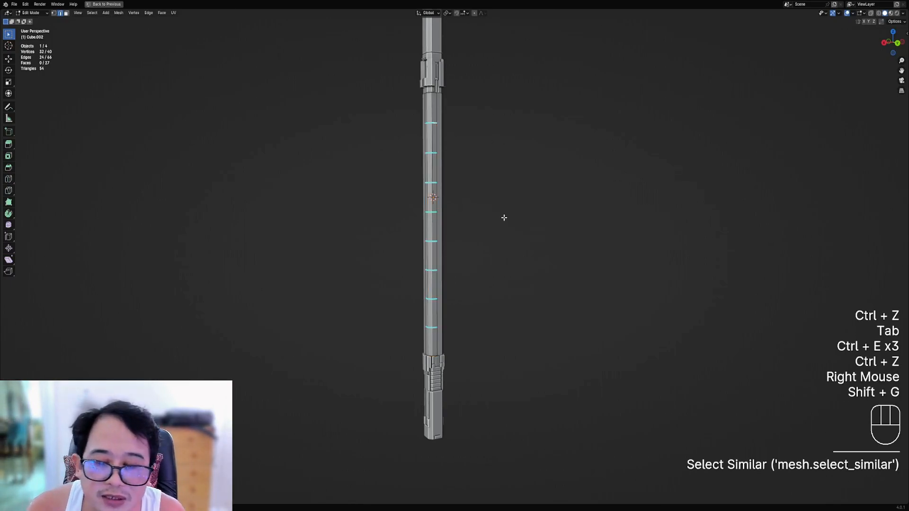
key(shift+g)
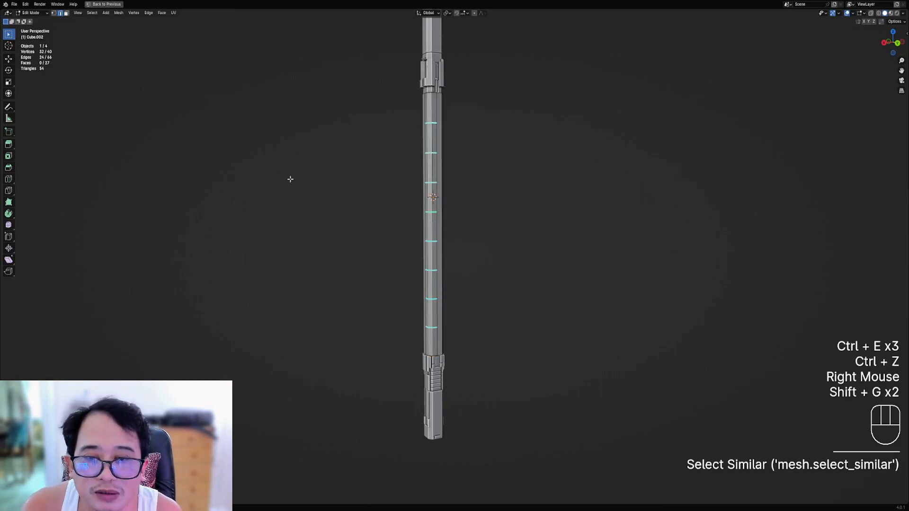
key(ctrl+e)
click(504, 174)
key(ctrl+e)
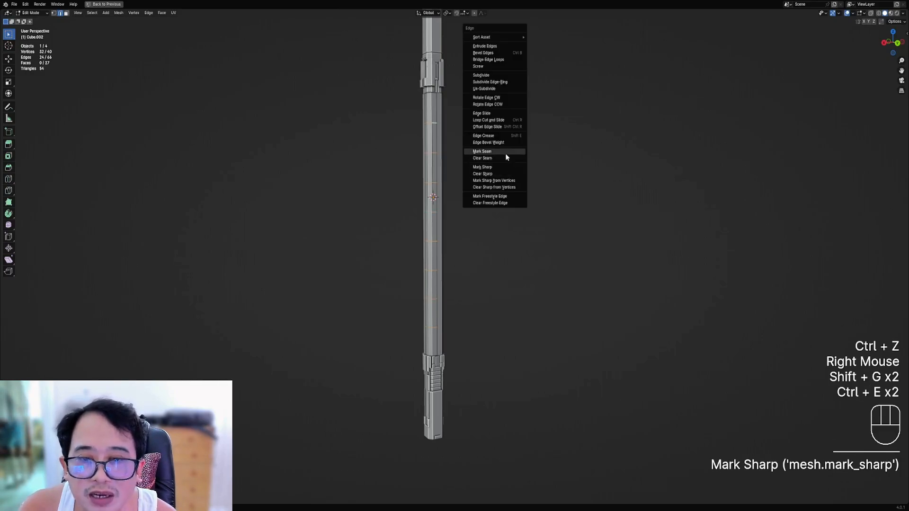
click(506, 152)
Step: Run Panel Cloth on the middle shaft with 2 subdivision cuts and a pressure of 4
key(a)
key(Tab)
key(shift+q)
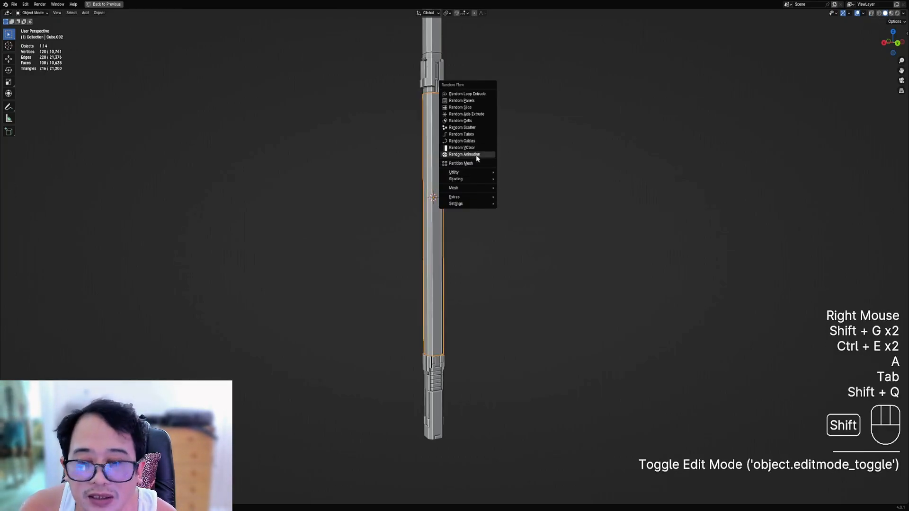
mouse_move(476, 172)
click(524, 184)
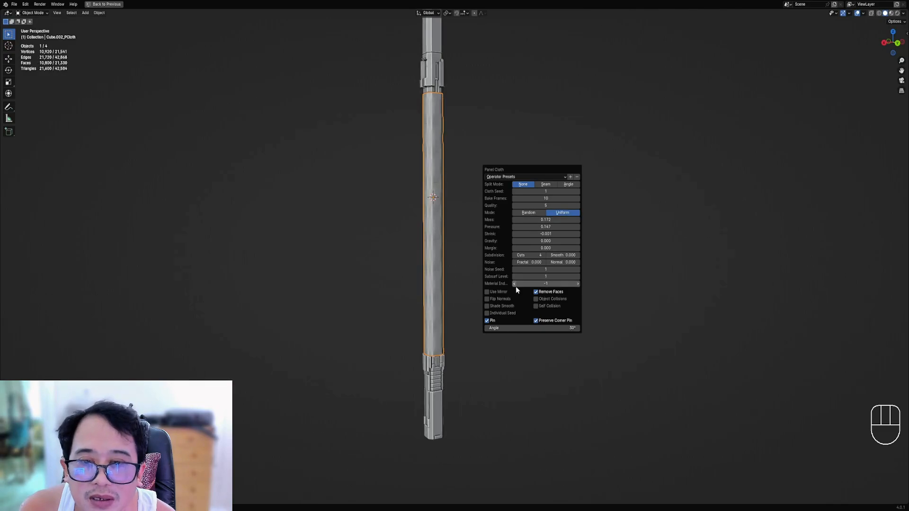
ctrl+scroll(532, 256, up, 2)
drag(540, 227, 551, 229)
key(shift+g)
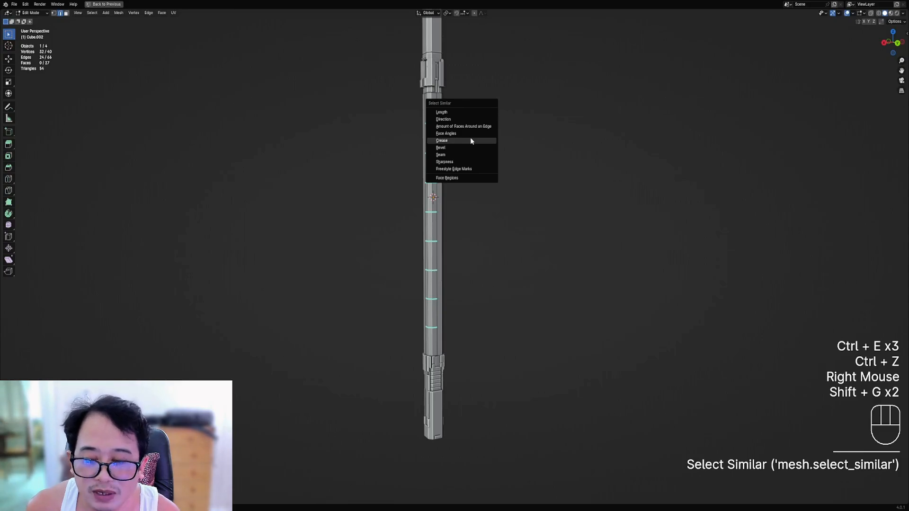
key(ctrl+e)
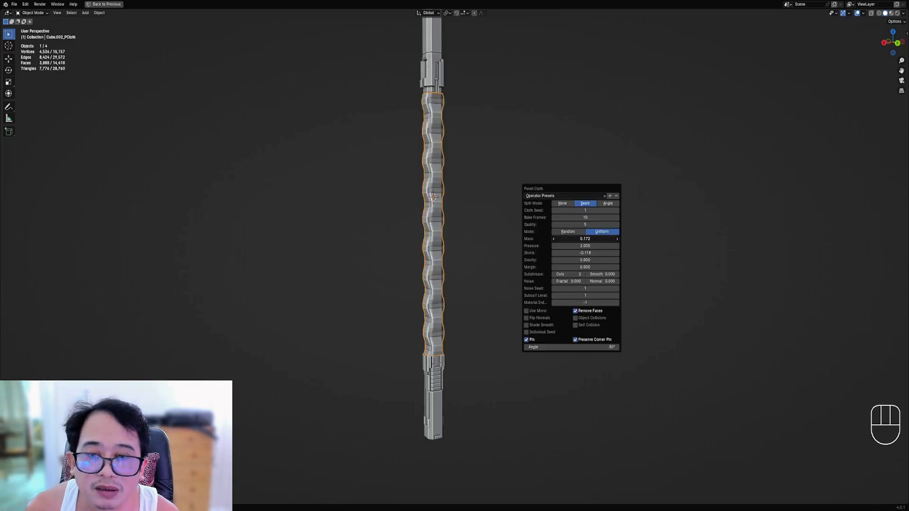
drag(585, 239, 599, 238)
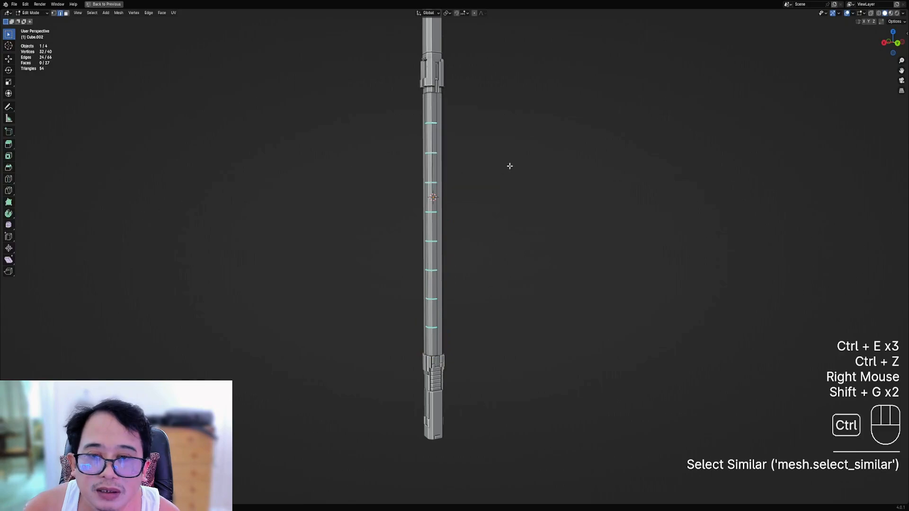
key(ctrl+e)
click(482, 159)
key(ctrl+e)
click(502, 152)
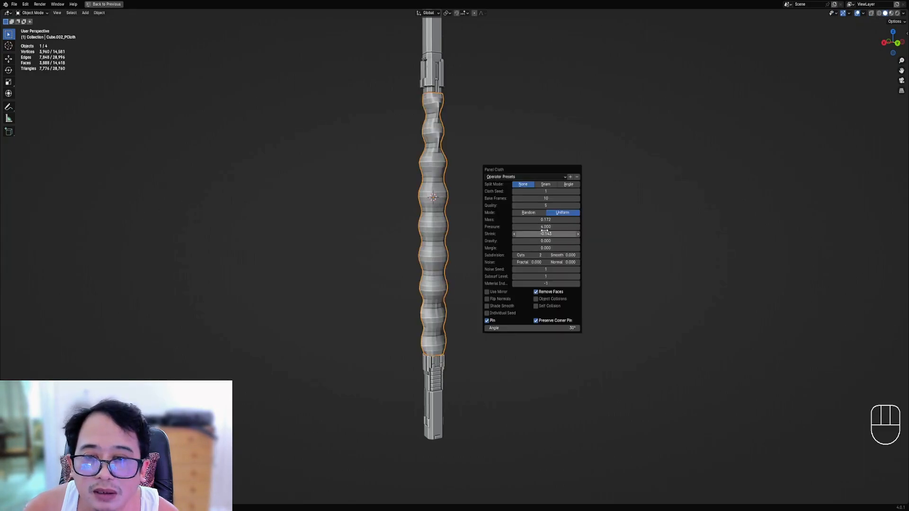
Step: Undo the Panel Cloth and clear the seam marks from all of the middle shaft's edges, keeping the sharp marks
key(ctrl+z)
key(Tab)
key(ctrl+e)
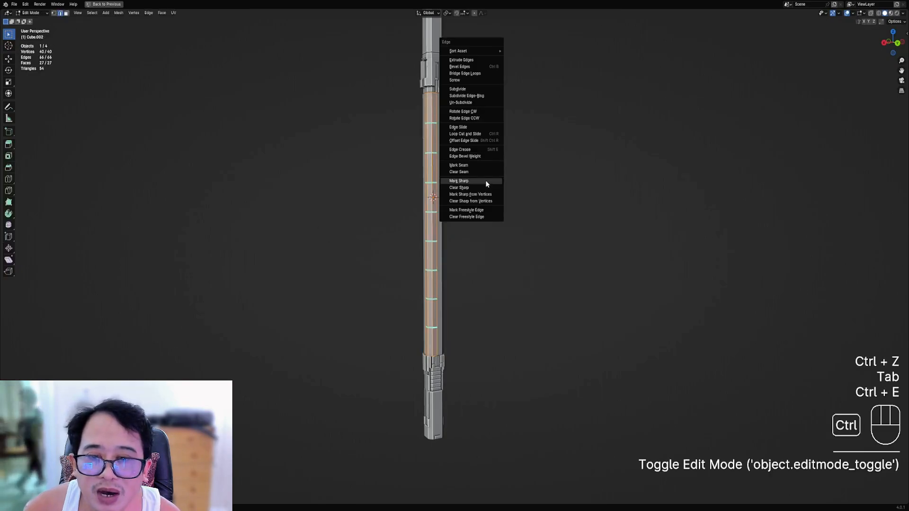
click(479, 172)
key(ctrl+e)
click(477, 181)
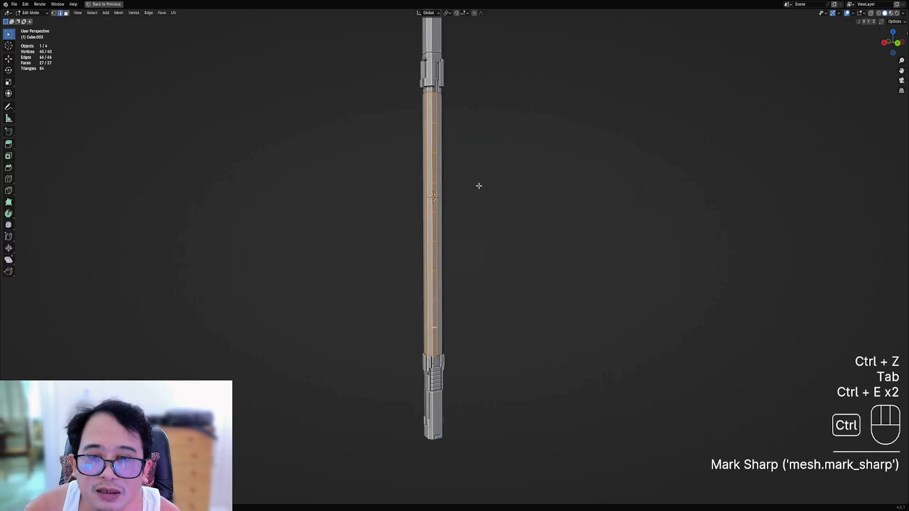
key(ctrl+e)
click(477, 180)
key(ctrl+z)
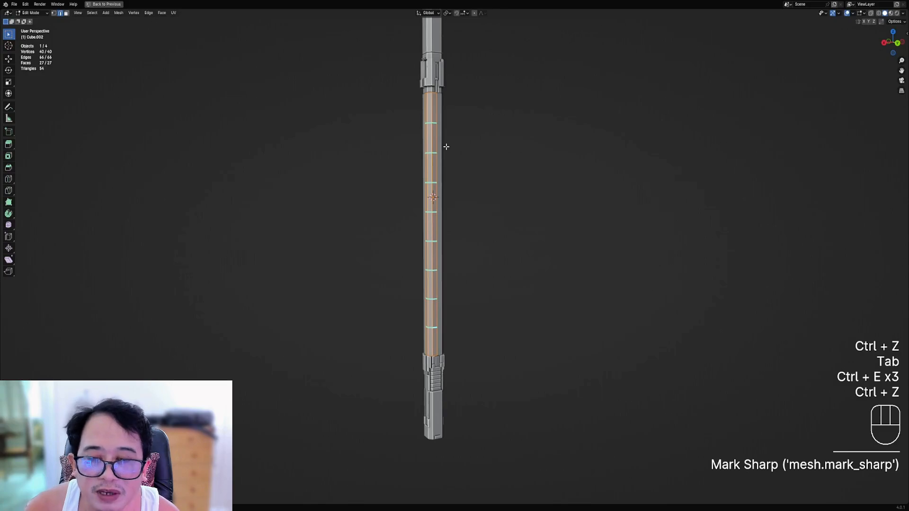
Step: Select all sharp ring edges of the middle shaft by similarity, clear their sharp marks and mark them as seams
right_click(433, 123)
key(shift+g)
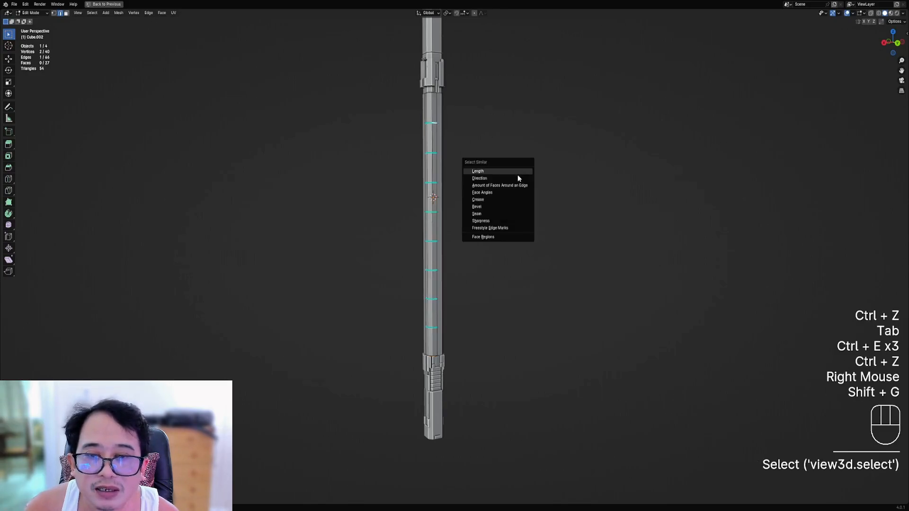
click(504, 216)
key(shift+g)
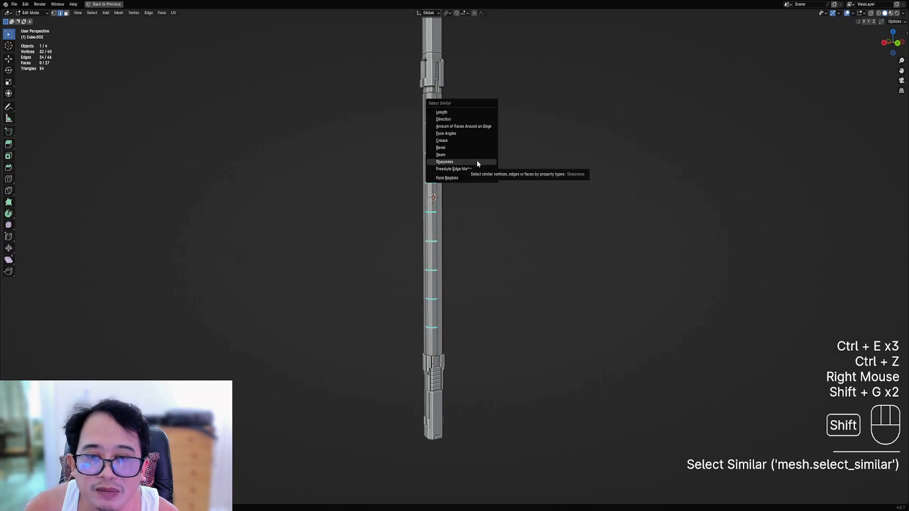
click(470, 162)
key(ctrl+e)
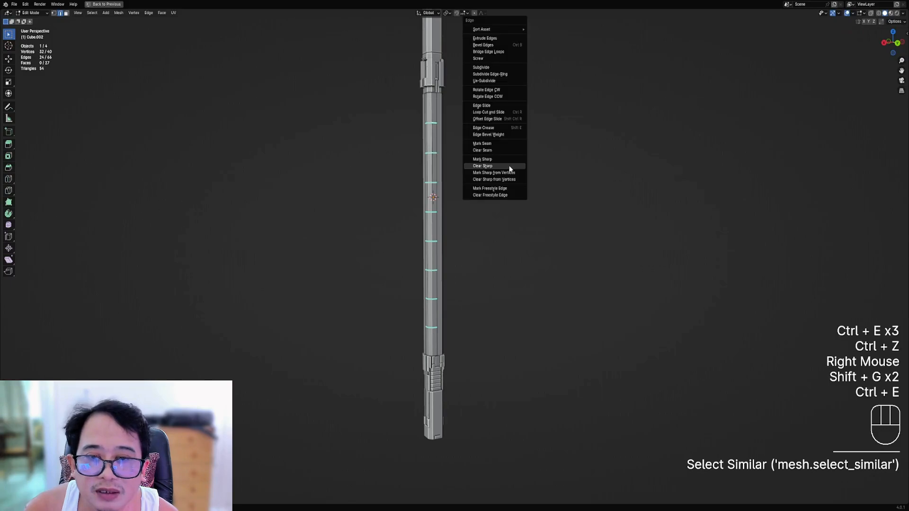
click(505, 160)
key(ctrl+e)
Step: Run Panel Cloth on the whole middle shaft with the Seam split mode and 2 subdivision cuts
key(a)
key(Tab)
key(shift+q)
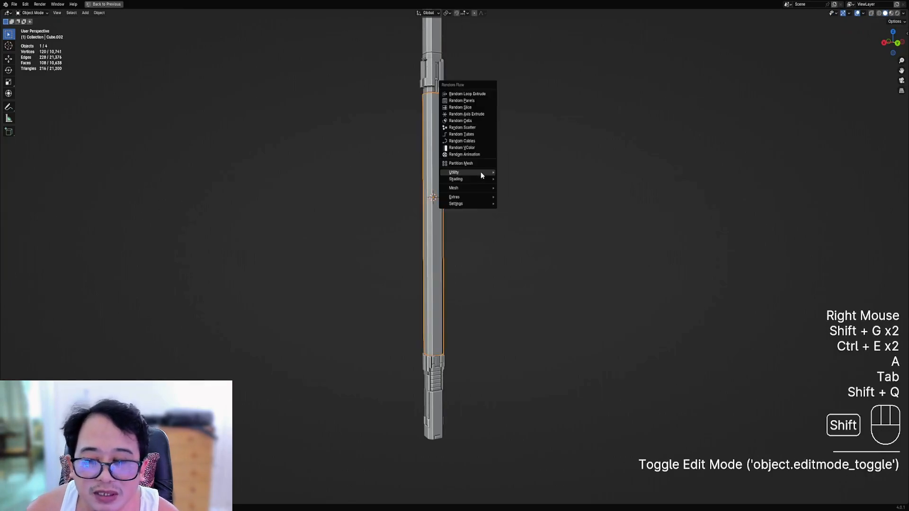
mouse_move(481, 175)
click(521, 187)
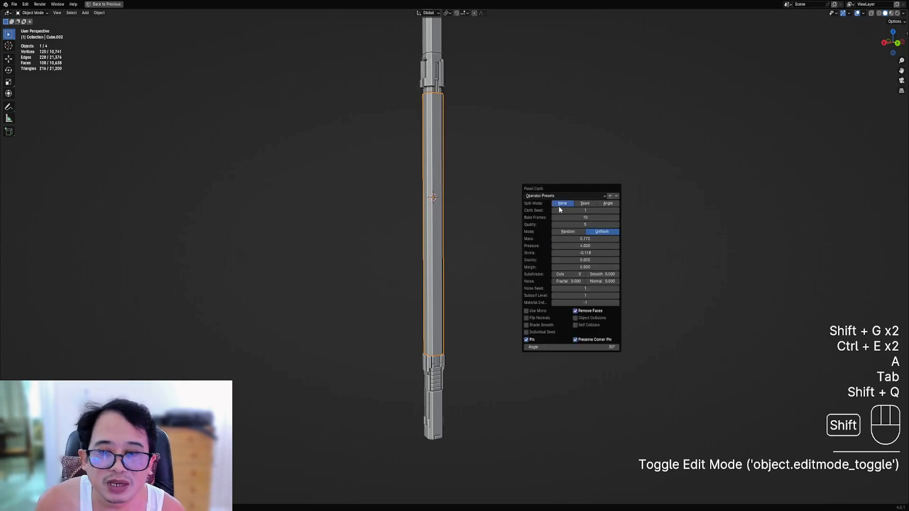
click(585, 203)
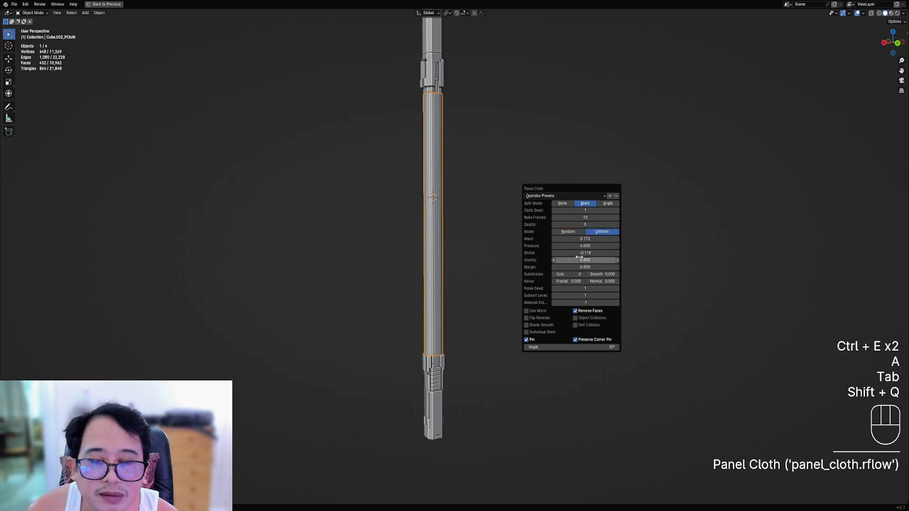
ctrl+scroll(575, 274, up, 2)
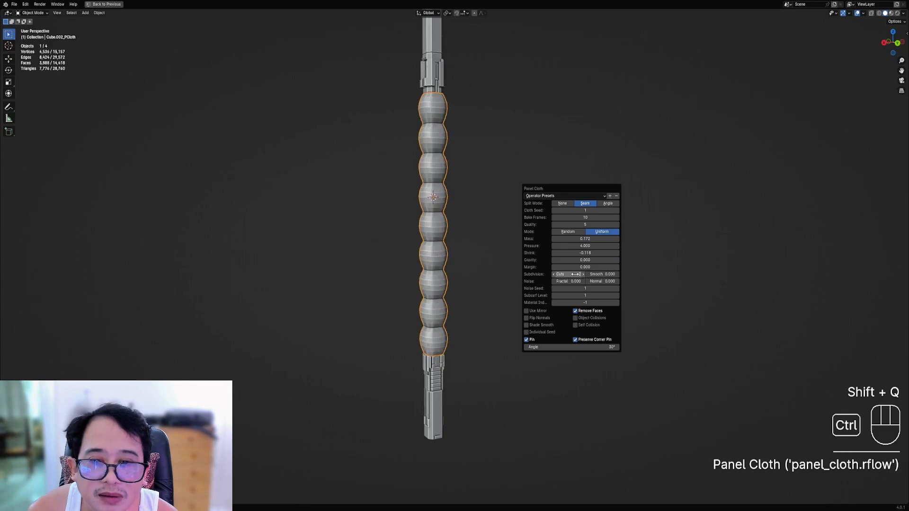
Step: Set the Panel Cloth's pressure to 2
mouse_move(575, 245)
mouse_down()
mouse_move(523, 246)
mouse_move(581, 239)
mouse_up()
click(571, 245)
text(2)
key(Return)
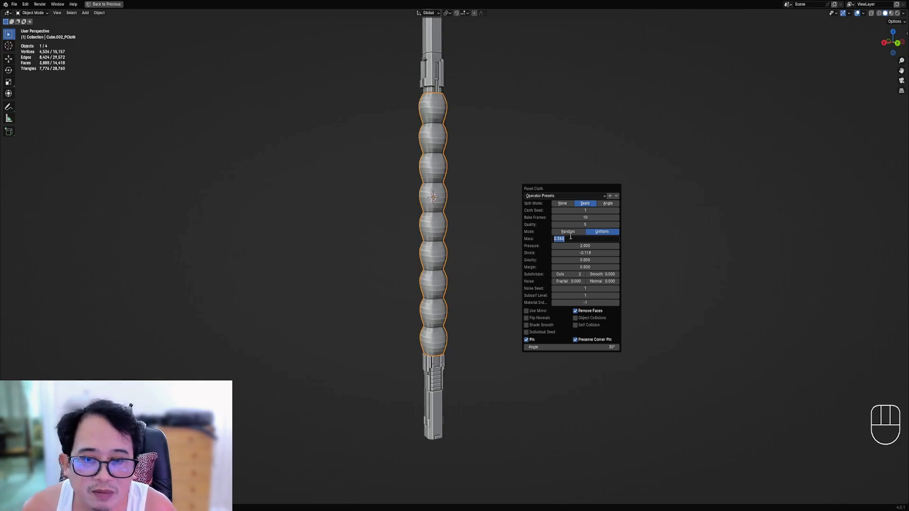
Step: Try a mass of 0.2 for the Panel Cloth, then set the mass to 0.25 and the shrink to about -0.121
text(0.2)
key(Return)
click(570, 238)
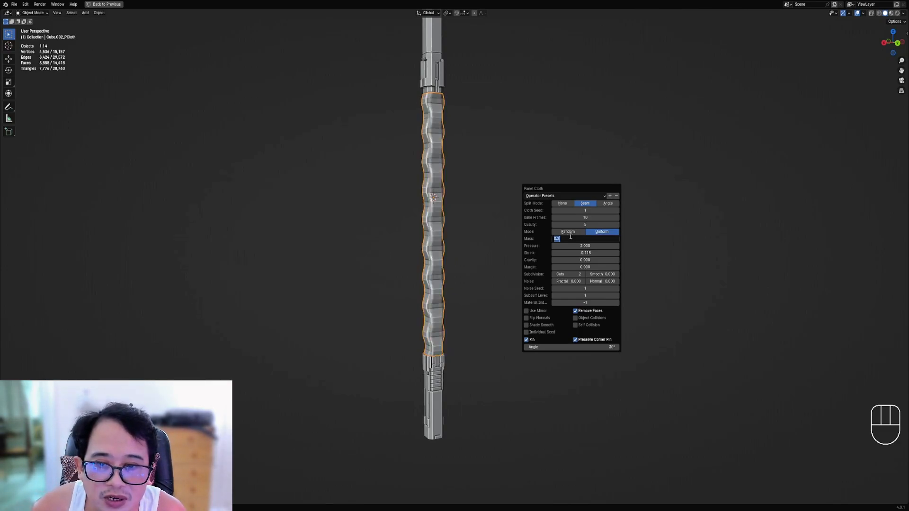
text(.25)
key(Return)
mouse_move(585, 253)
mouse_down()
mouse_move(575, 253)
mouse_move(585, 253)
mouse_up()
Step: Hide the viewport overlays and inspect the cloth wrap on the hammer's shaft from a distance and close up
middle_click(349, 260)
scroll(471, 240, down, 3)
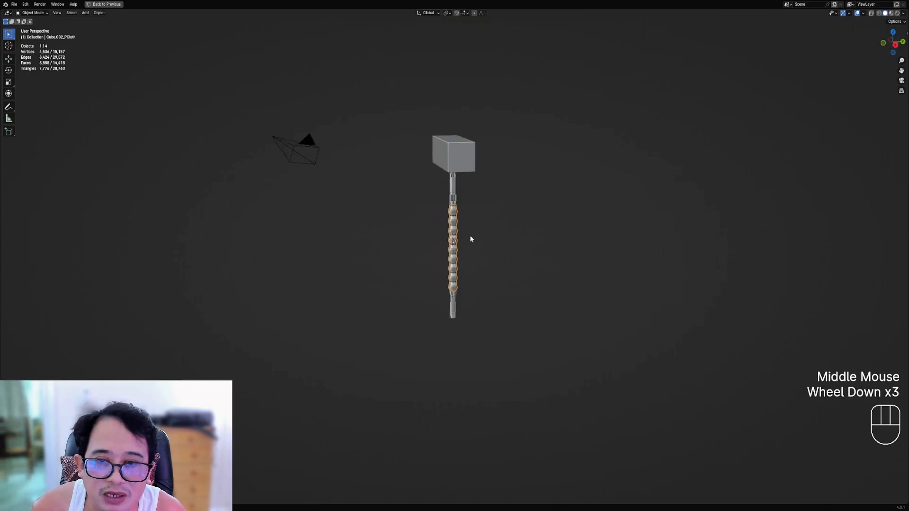
scroll(458, 247, up, 2)
middle_click(458, 247)
key(shift+alt+z)
shift+middle_drag(459, 252, 478, 260)
scroll(479, 260, up, 1)
middle_click(487, 259)
scroll(495, 258, up, 1)
Step: Try a Panel Cloth pressure of 1, then raise it slightly to about 1.14
key(F9)
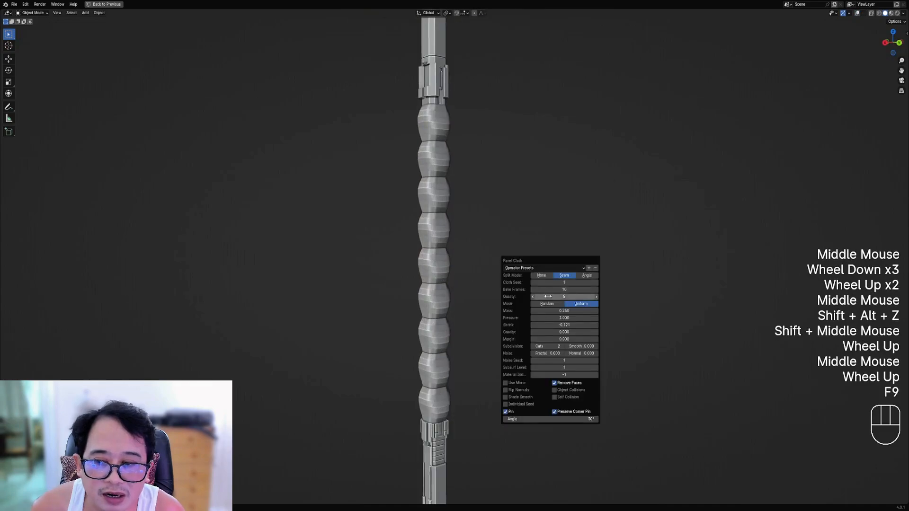
click(563, 318)
text(1)
key(Return)
drag(547, 318, 556, 317)
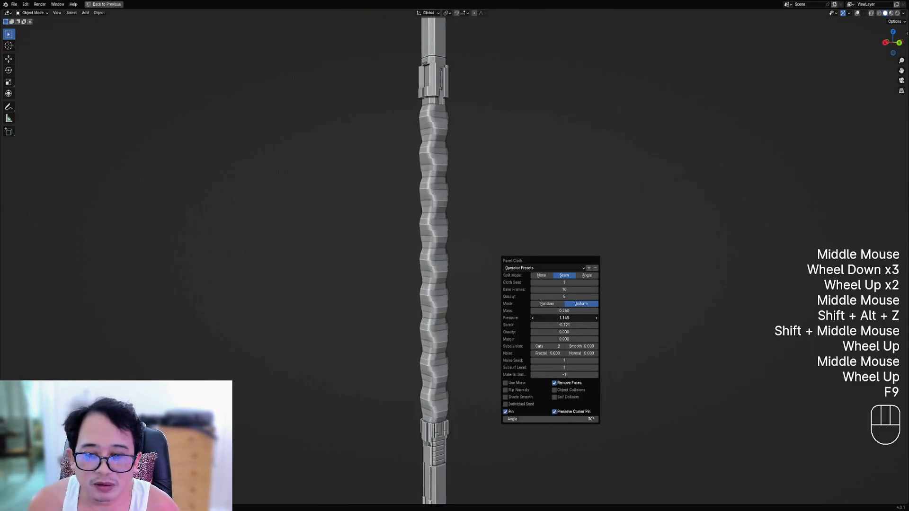
Step: Try different subdivision cuts for the Panel Cloth, ending at 4, and check the wrap from another angle
ctrl+scroll(558, 361, up, 1)
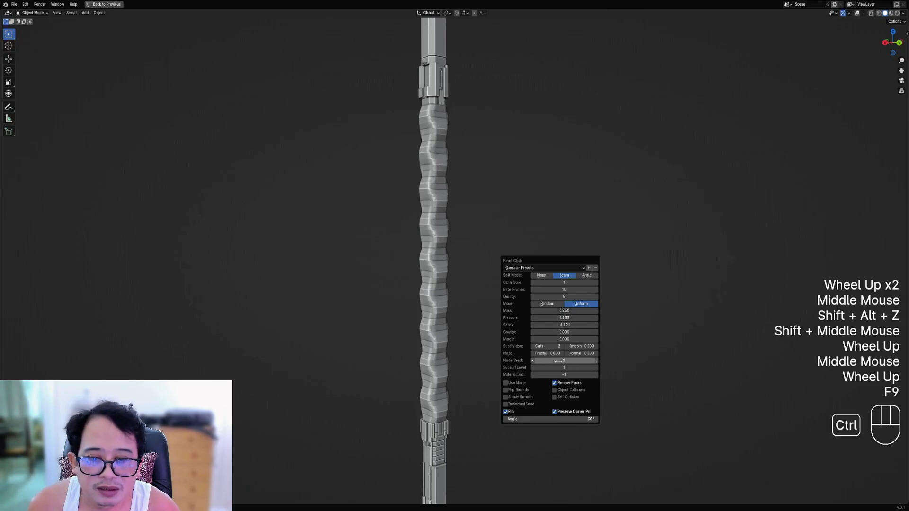
ctrl+scroll(558, 361, down, 1)
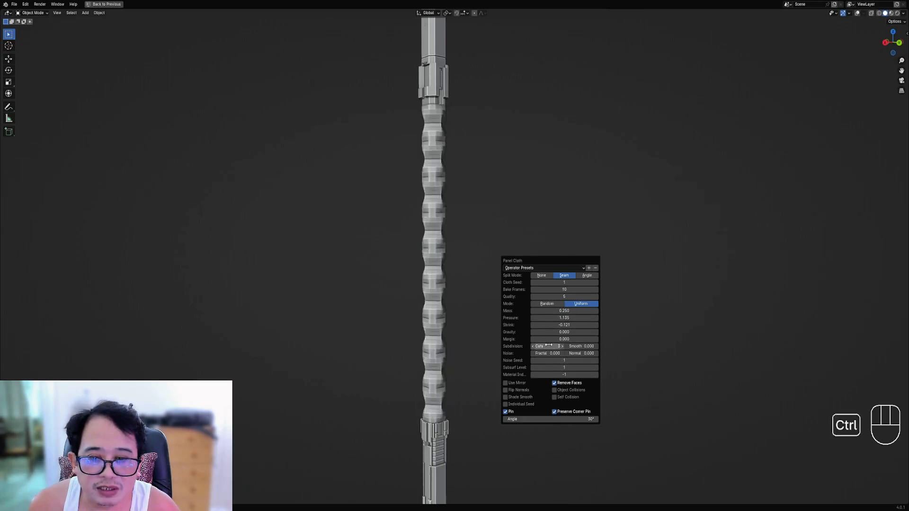
ctrl+scroll(549, 346, up, 2)
middle_drag(421, 276, 535, 311)
scroll(446, 283, up, 1)
Step: Set the Panel Cloth's pressure to 2 and its shrink to about -0.02, and check the wrap against the whole hammer
key(F9)
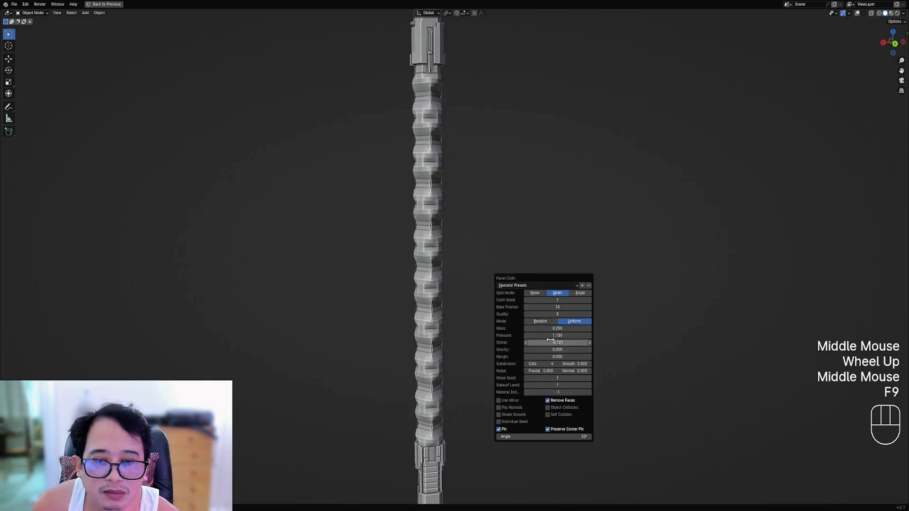
drag(540, 335, 580, 342)
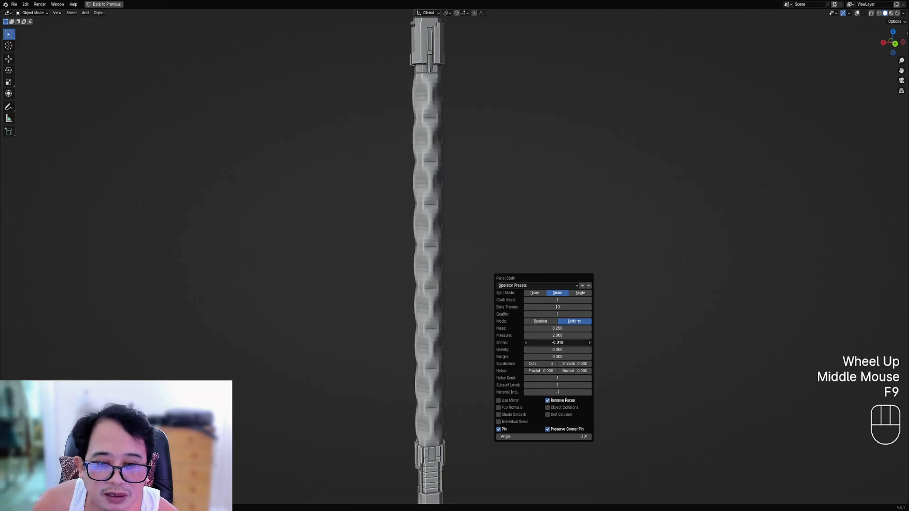
scroll(496, 247, down, 2)
middle_drag(497, 246, 535, 253)
scroll(477, 253, up, 3)
scroll(496, 239, down, 1)
scroll(496, 236, down, 1)
scroll(535, 253, down, 1)
Step: Set the Panel Cloth's bake frames to 15
key(F9)
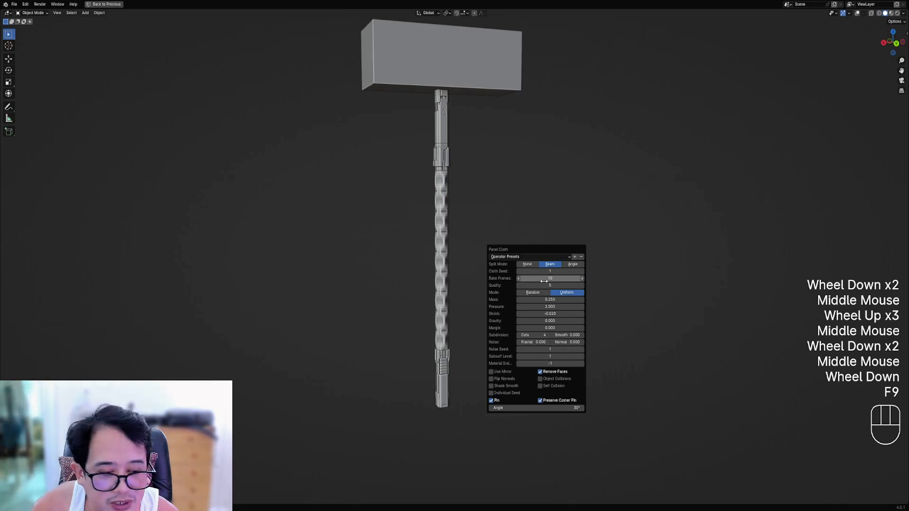
mouse_move(490, 301)
mouse_down()
mouse_move(575, 291)
mouse_move(577, 333)
mouse_move(484, 309)
mouse_move(498, 295)
mouse_up()
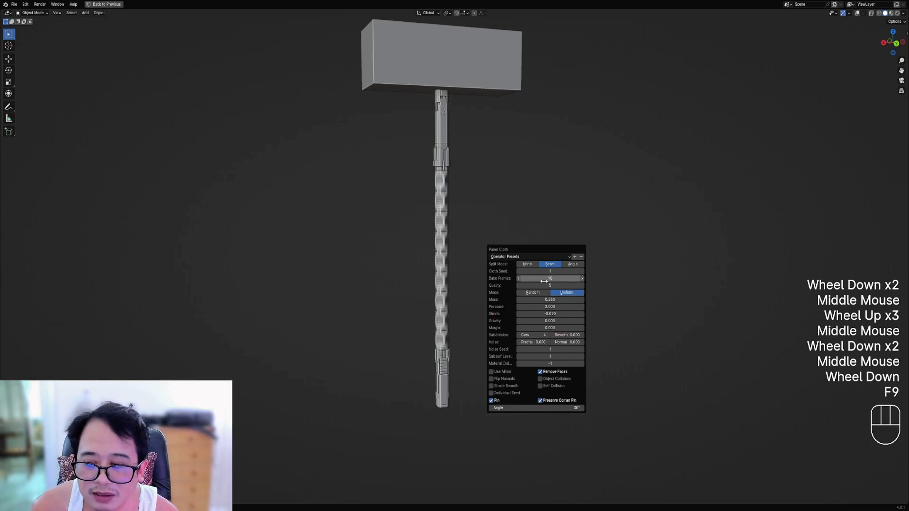
key(ctrl)
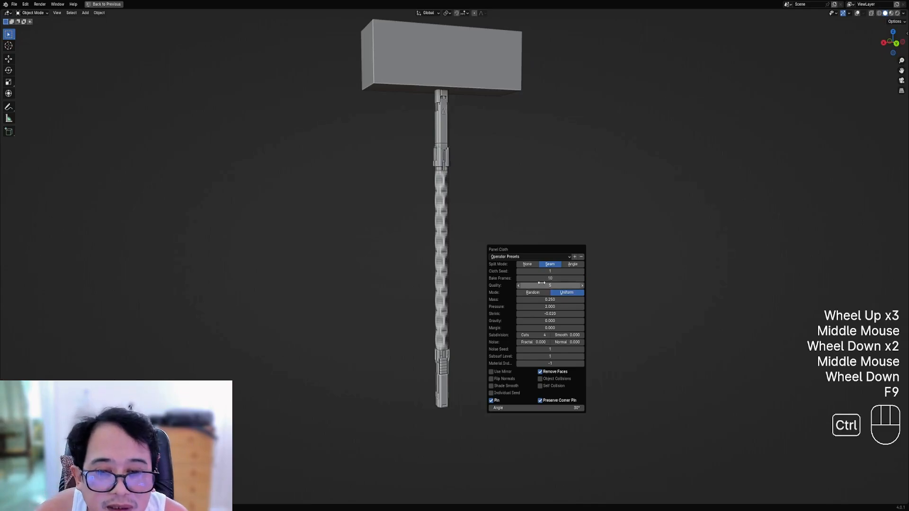
click(531, 278)
text(15)
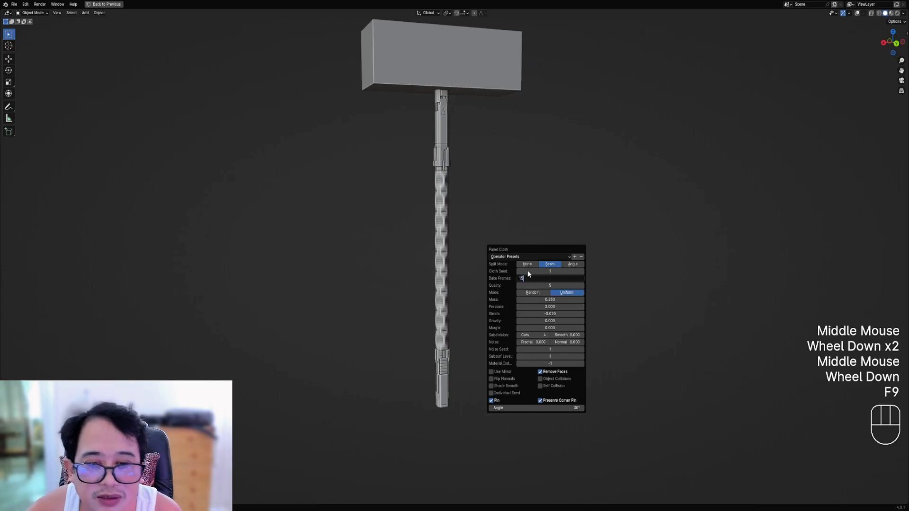
key(Return)
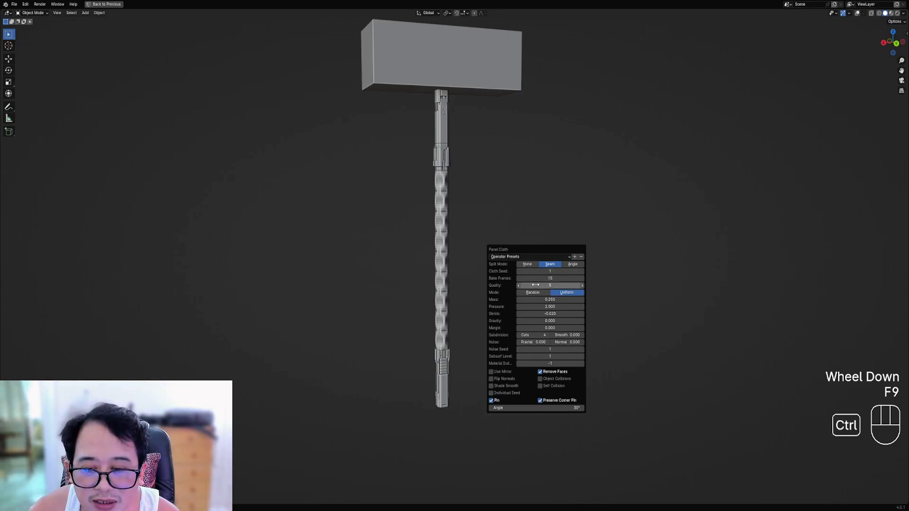
Step: Set the Panel Cloth's quality to 7 and its subsurf level to 2, and check the wrap along the shaft
key(F9)
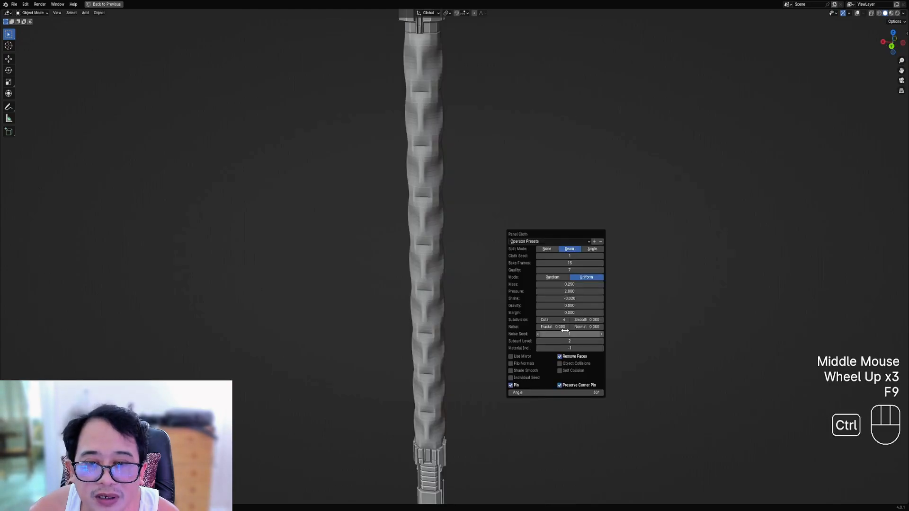
scroll(487, 215, down, 2)
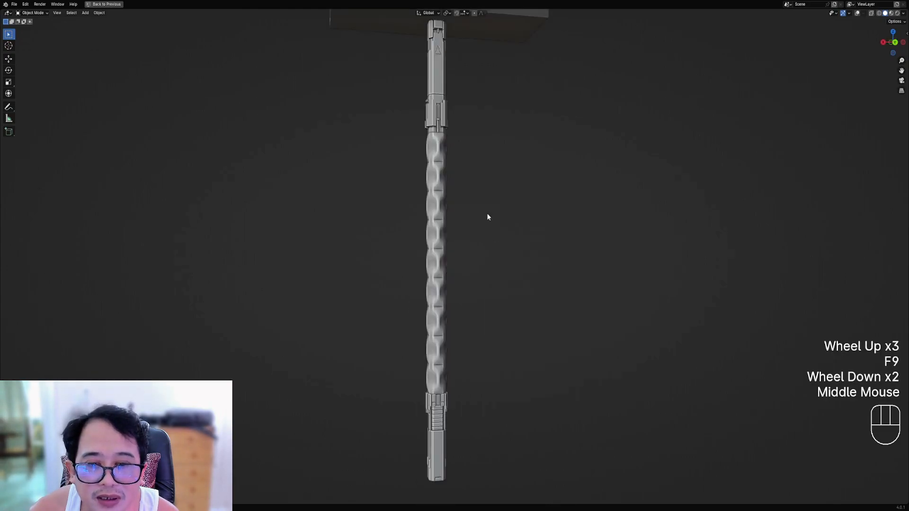
key(F9)
scroll(487, 215, down, 1)
middle_drag(487, 215, 421, 278)
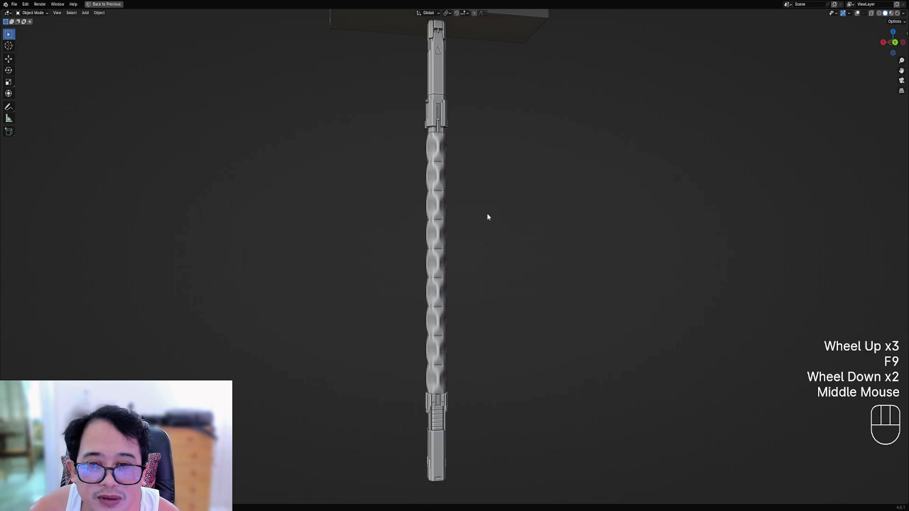
scroll(488, 217, up, 3)
key(F9)
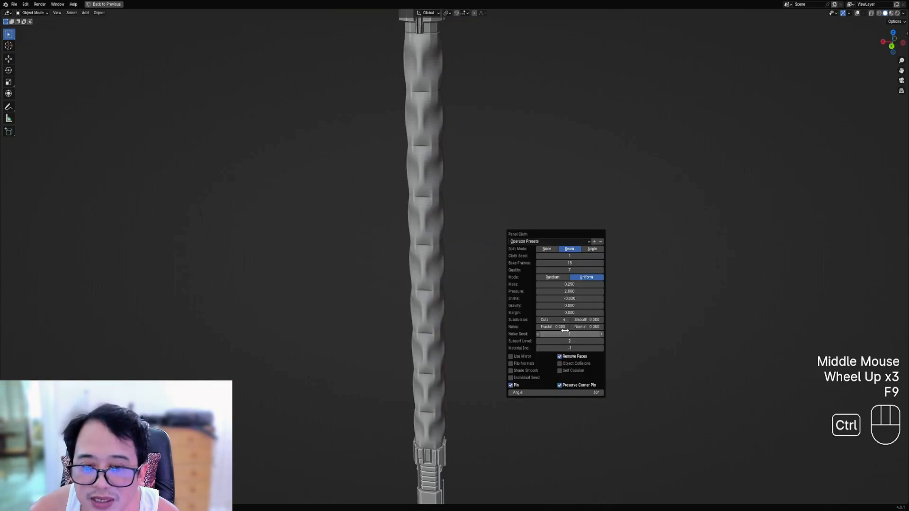
scroll(395, 283, down, 2)
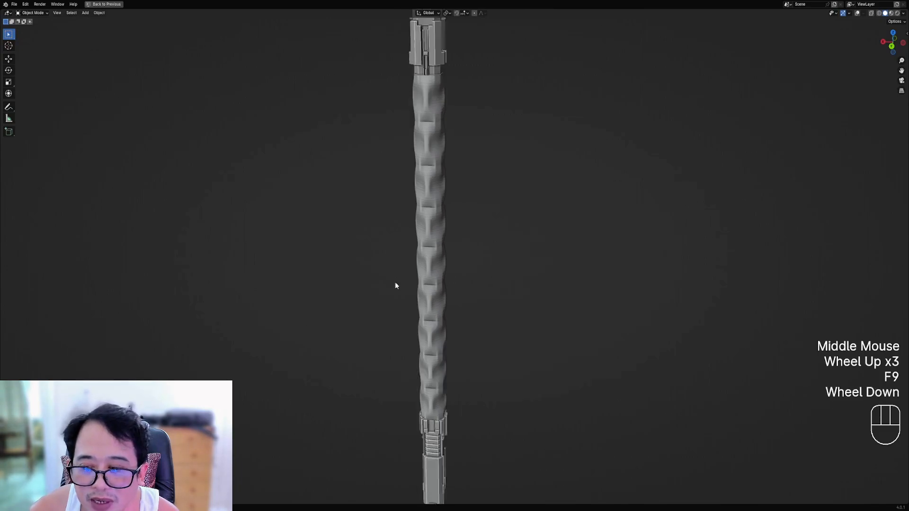
middle_drag(445, 242, 481, 235)
scroll(481, 236, up, 3)
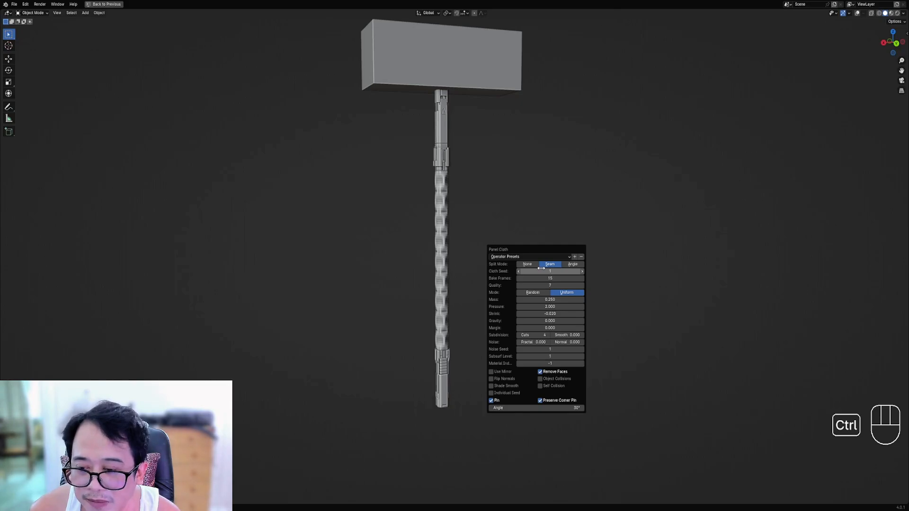
Step: Try the Panel Cloth's split mode None, then switch it back to Seam
click(535, 266)
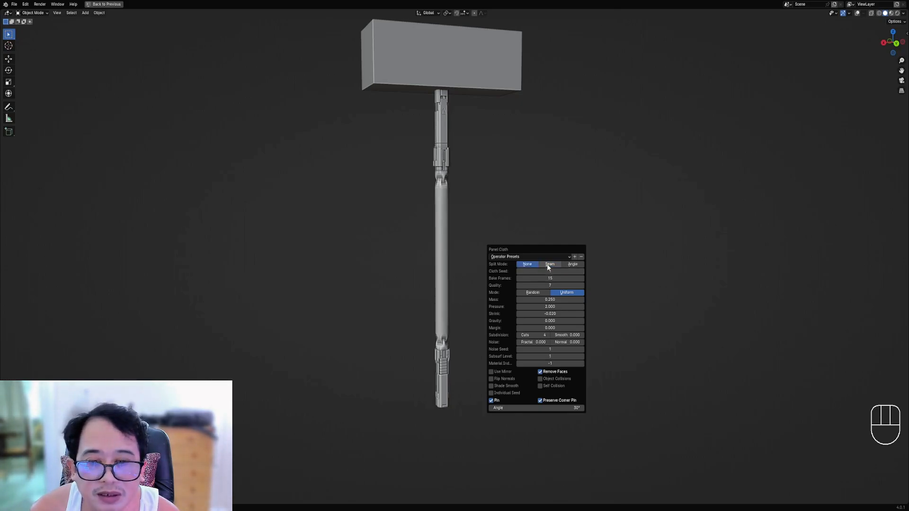
click(549, 266)
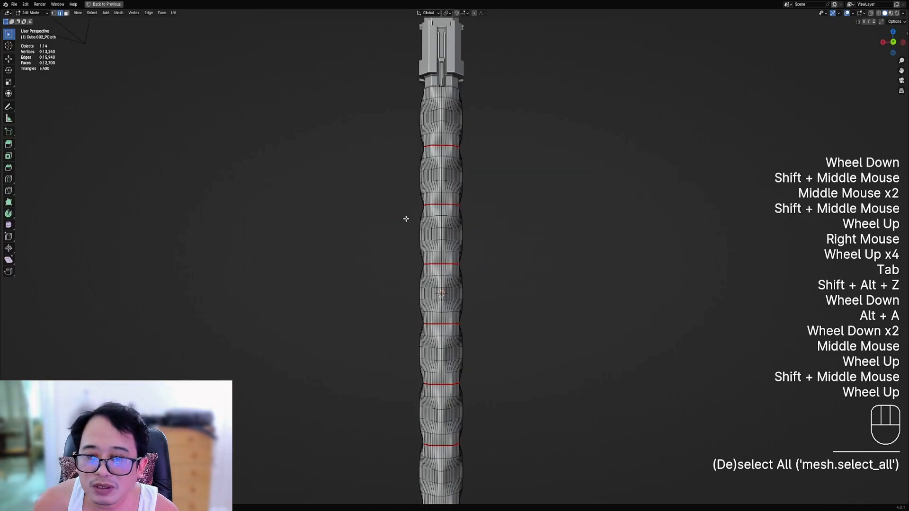
Step: Leave mesh editing on the cloth wrap and save the file
key(Tab)
scroll(484, 207, down, 2)
key(ctrl+s)
scroll(485, 207, down, 1)
shift+middle_drag(485, 207, 486, 251)
scroll(486, 252, up, 1)
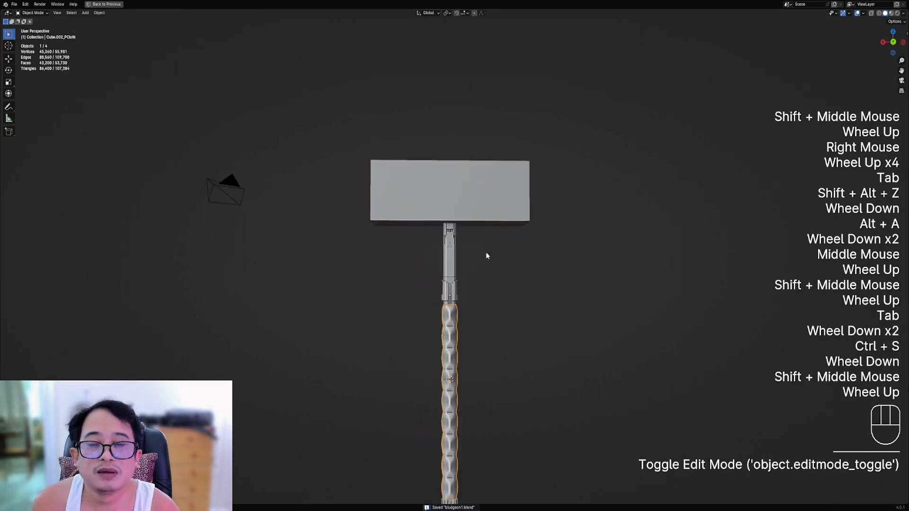
Step: Edit the block head's mesh and add four evenly spaced loop cuts across its length
right_click(540, 235)
key(Tab)
middle_drag(540, 235, 417, 213)
key(ctrl+r)
scroll(450, 222, up, 3)
click(450, 222)
right_click(451, 223)
Step: Add two evenly spaced loop cuts to the head in each of the two remaining directions and finish mesh editing
key(ctrl+r)
scroll(458, 213, up, 1)
click(459, 213)
right_click(458, 213)
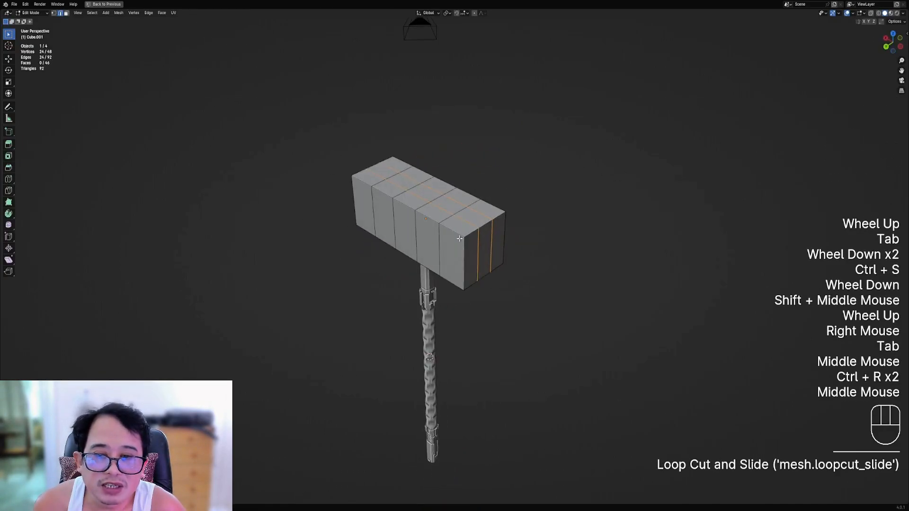
key(ctrl+r)
click(456, 250)
right_click(455, 249)
key(a)
key(Tab)
Step: Apply Random Flow's Quick Displacement to the hammer head with 5 subdivision cuts
key(shift+q)
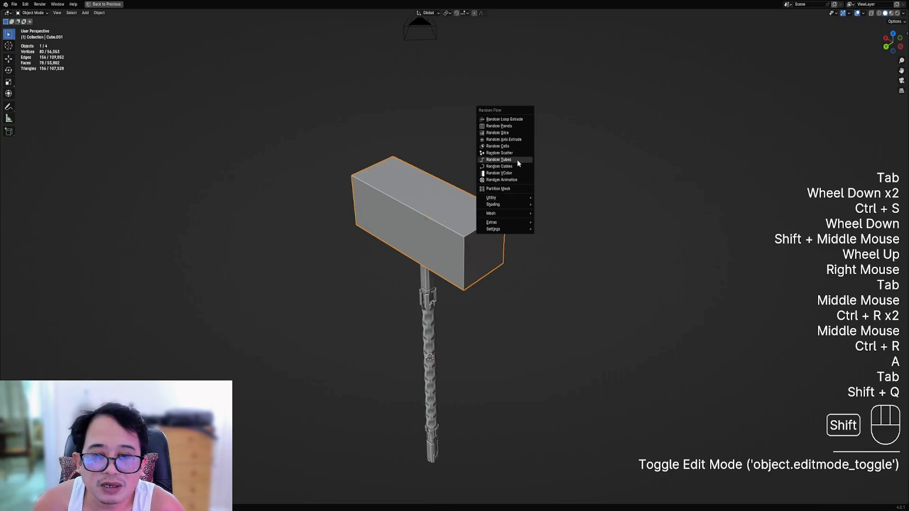
mouse_move(507, 201)
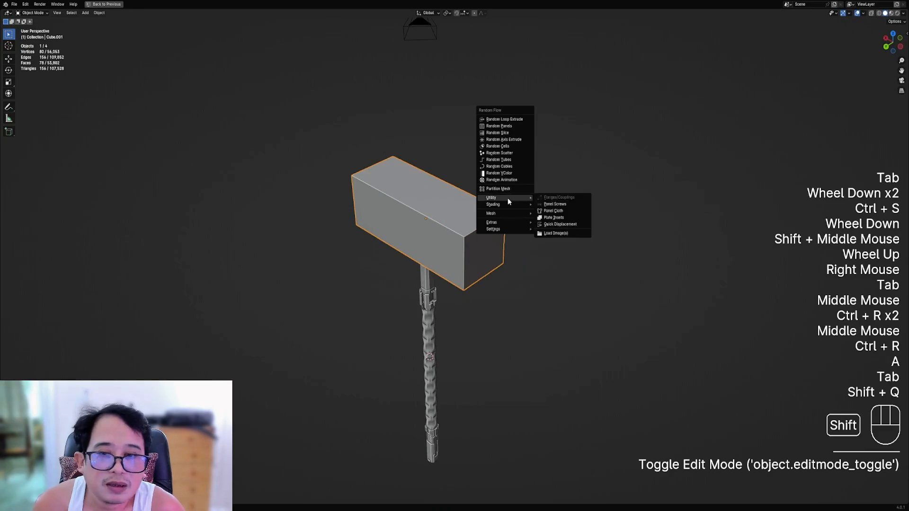
click(546, 225)
click(585, 238)
click(575, 254)
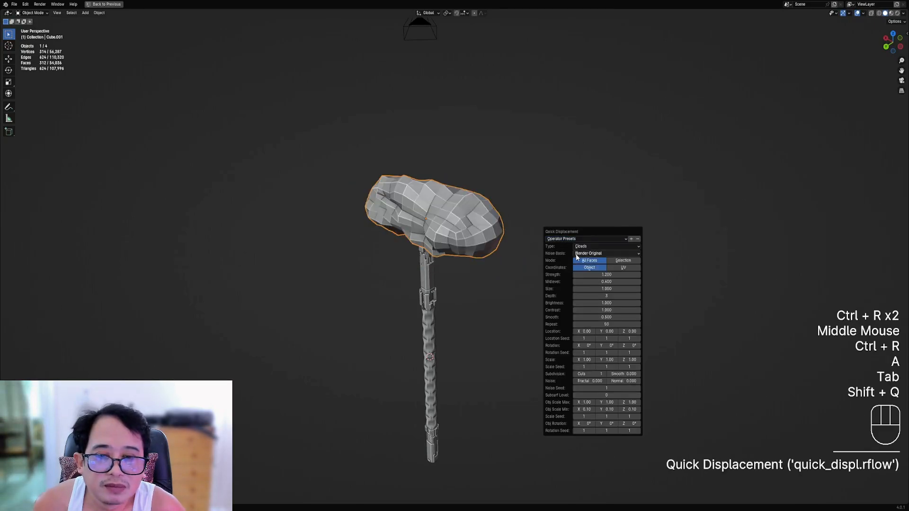
drag(576, 234, 544, 169)
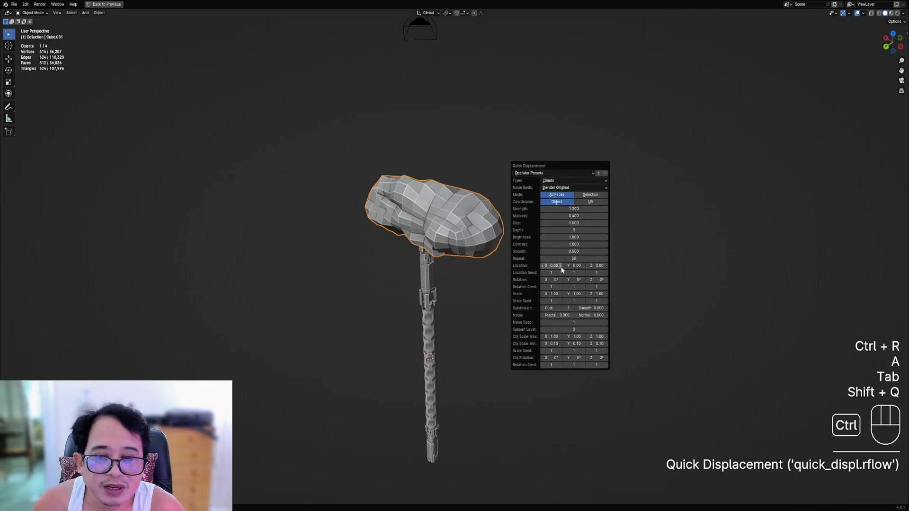
ctrl+scroll(549, 308, up, 5)
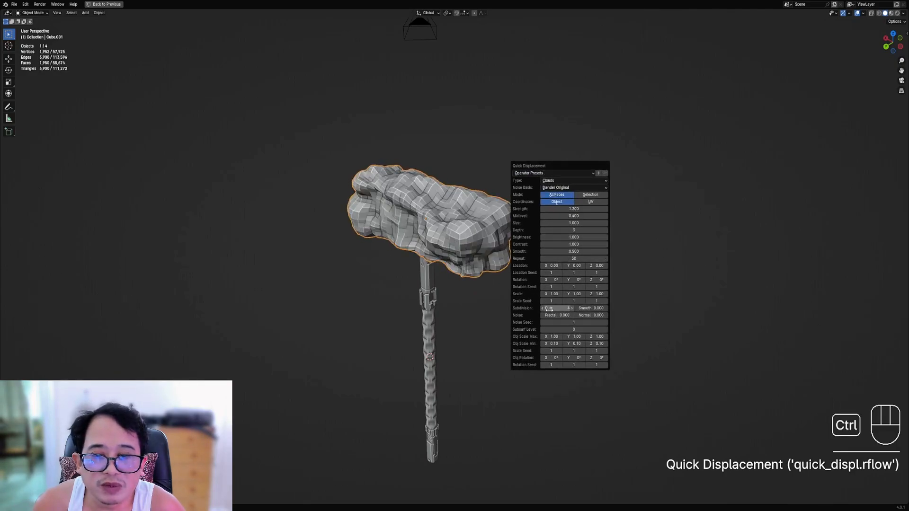
ctrl+scroll(549, 309, down, 1)
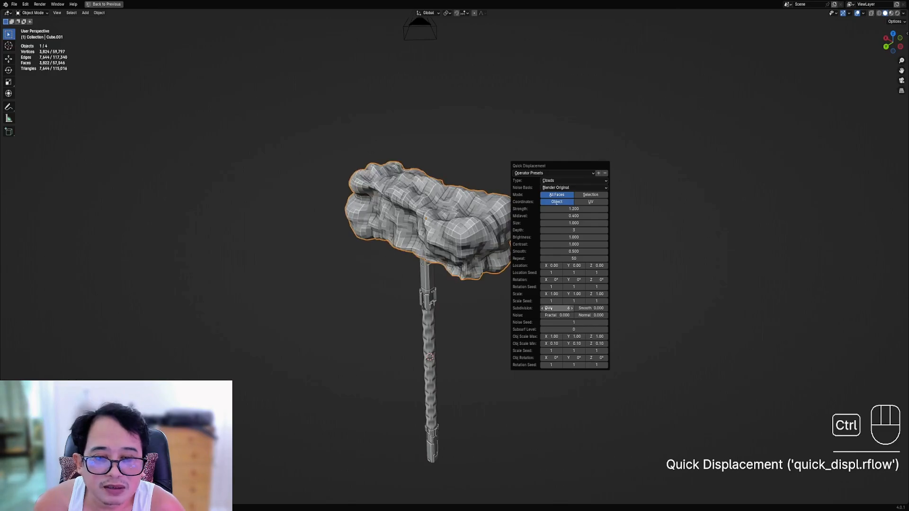
Step: Set the head displacement's repeat to 100, midlevel to about 0.376 and strength to about 0.707, and check it from below
drag(574, 258, 621, 258)
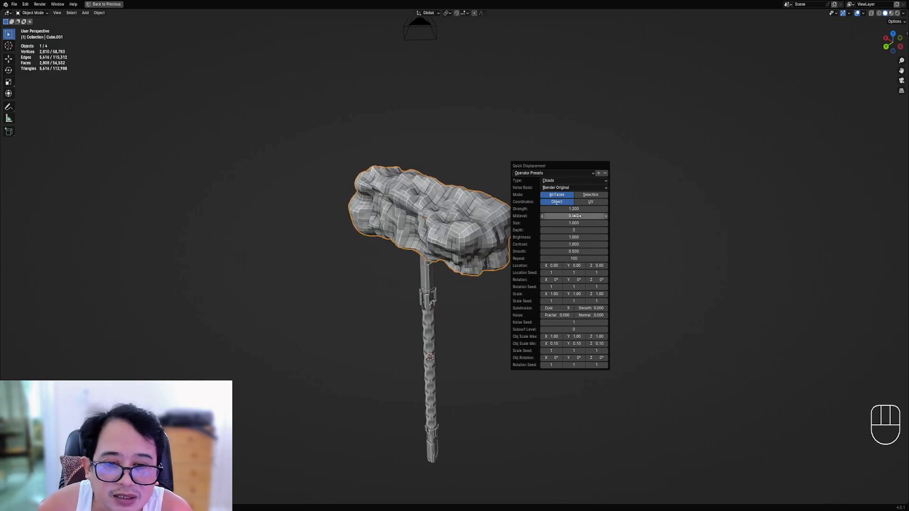
drag(574, 216, 531, 208)
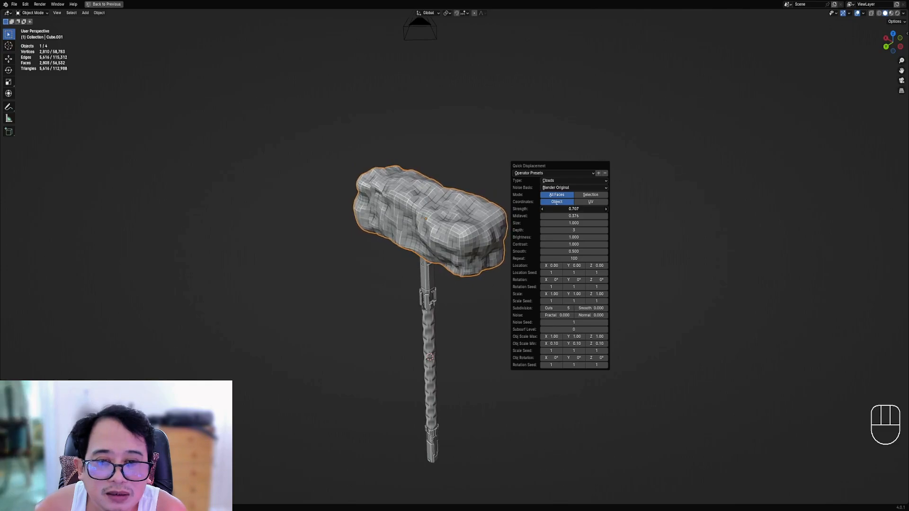
middle_drag(532, 251, 514, 231)
middle_drag(515, 231, 535, 213)
key(F9)
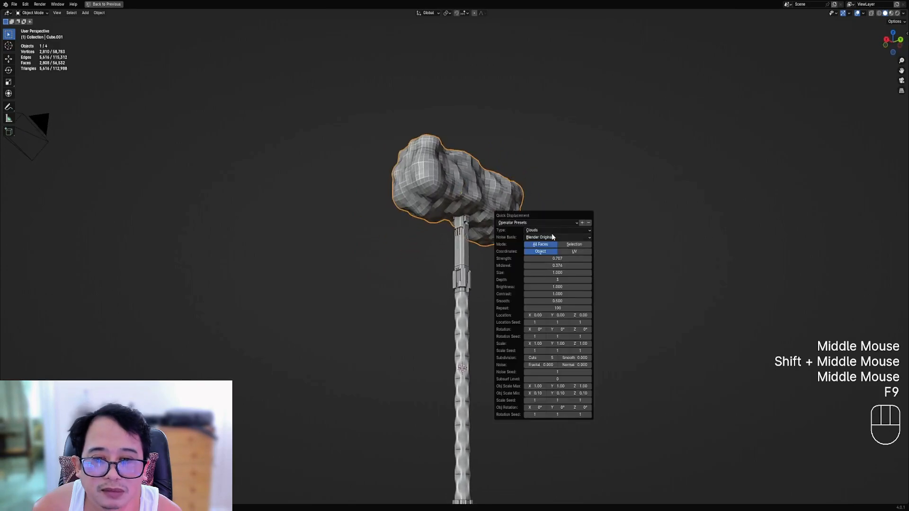
drag(535, 213, 540, 187)
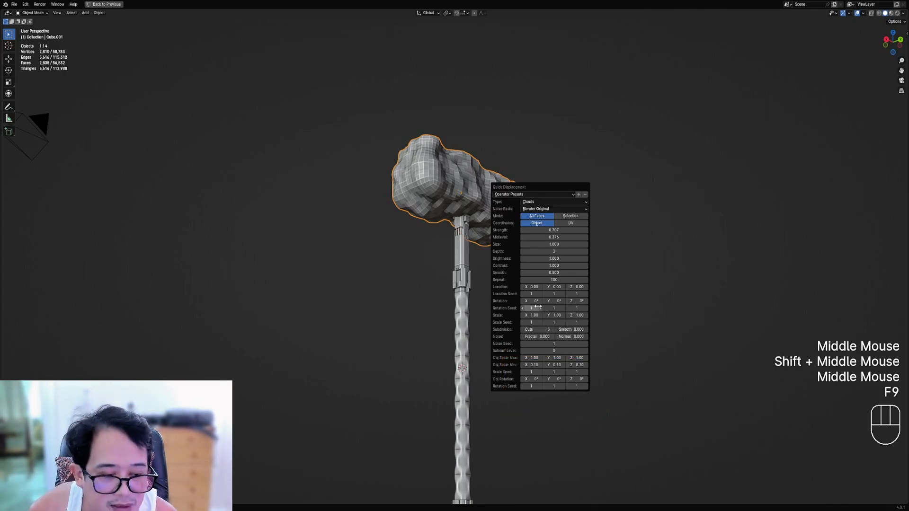
Step: Shift the displacement's location to about X 1.68, Y -0.34, Z -1.08 and set its X scale to 0.01
drag(535, 287, 556, 287)
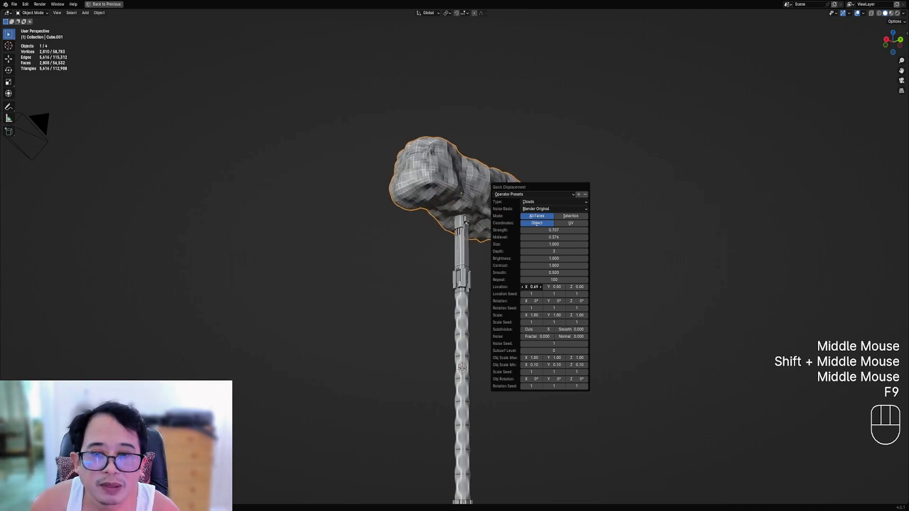
middle_drag(391, 306, 292, 399)
scroll(542, 268, up, 2)
key(F9)
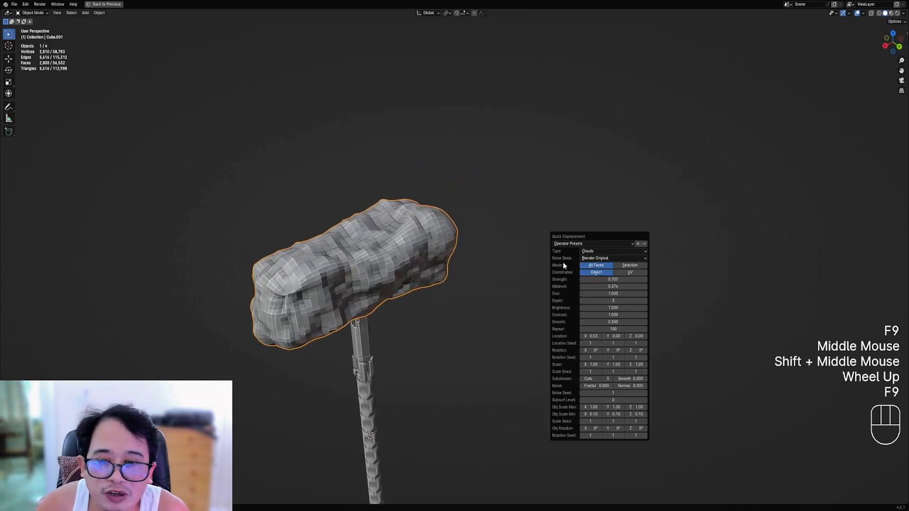
drag(591, 338, 575, 365)
right_click(591, 351)
right_click(613, 351)
right_click(637, 351)
Step: Reduce the head displacement's strength to about 0.404 and raise its subsurf level to 1
middle_drag(261, 356, 465, 318)
scroll(465, 318, down, 1)
key(F9)
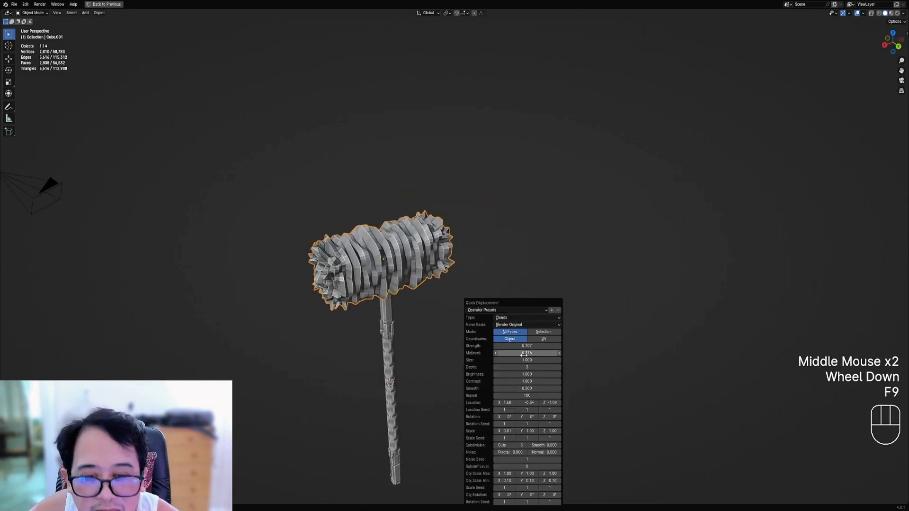
drag(527, 347, 518, 346)
ctrl+scroll(524, 465, up, 1)
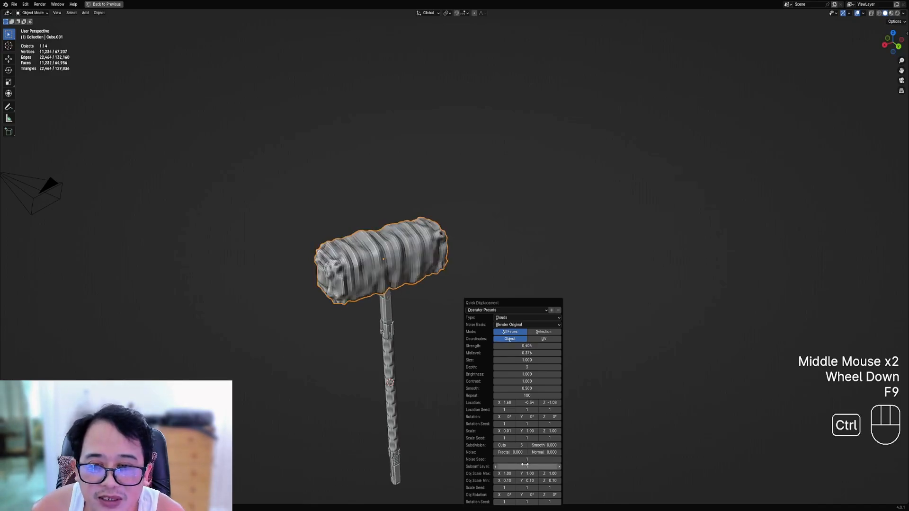
Step: Inspect the ridged head up close and apply a second Quick Displacement to it
middle_drag(414, 359, 498, 303)
scroll(425, 376, up, 2)
scroll(423, 373, up, 1)
scroll(509, 367, down, 3)
scroll(528, 280, up, 1)
shift+middle_drag(498, 303, 501, 306)
scroll(501, 306, up, 1)
key(shift+q)
mouse_move(506, 295)
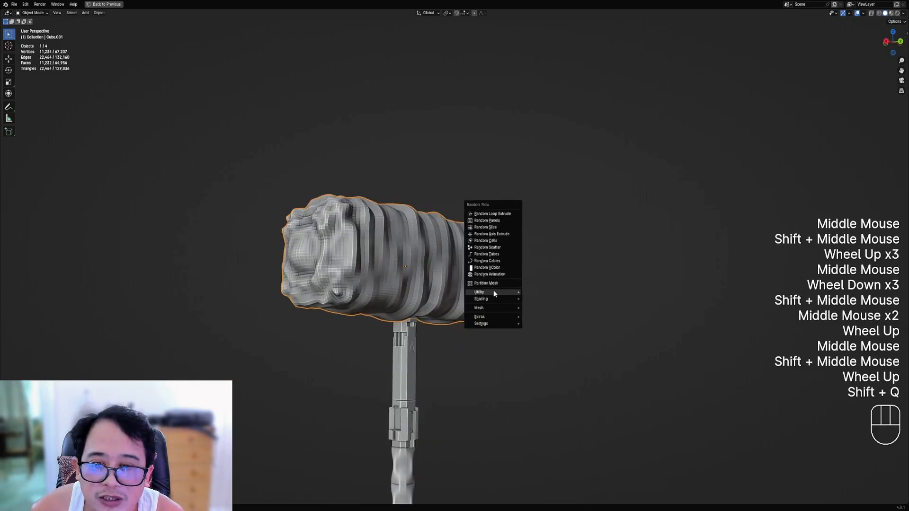
click(560, 318)
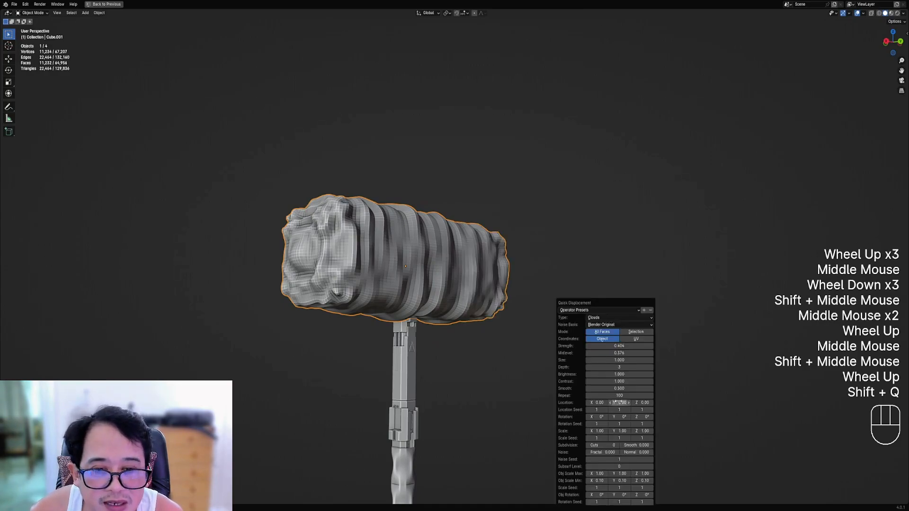
Step: Set the second displacement's repeat to 2 and its subdivision cuts to 1
drag(619, 396, 571, 395)
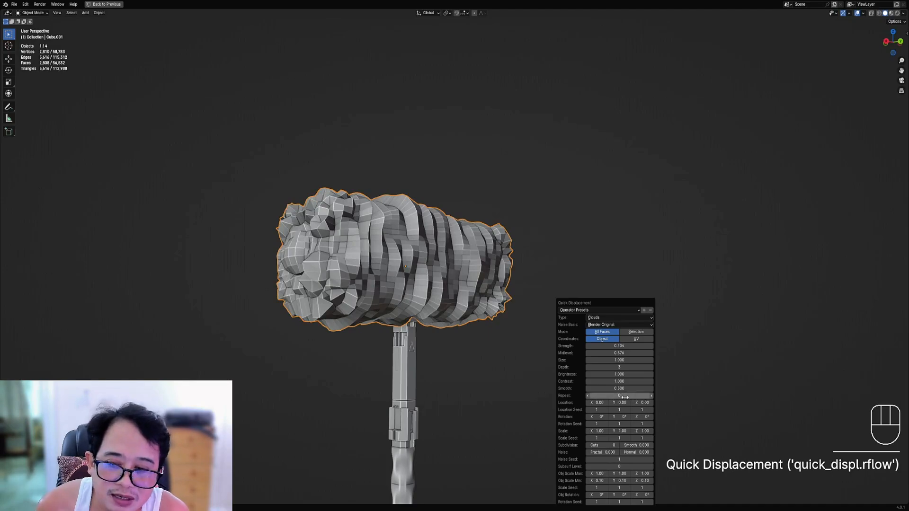
ctrl+scroll(625, 396, up, 2)
ctrl+scroll(604, 446, up, 1)
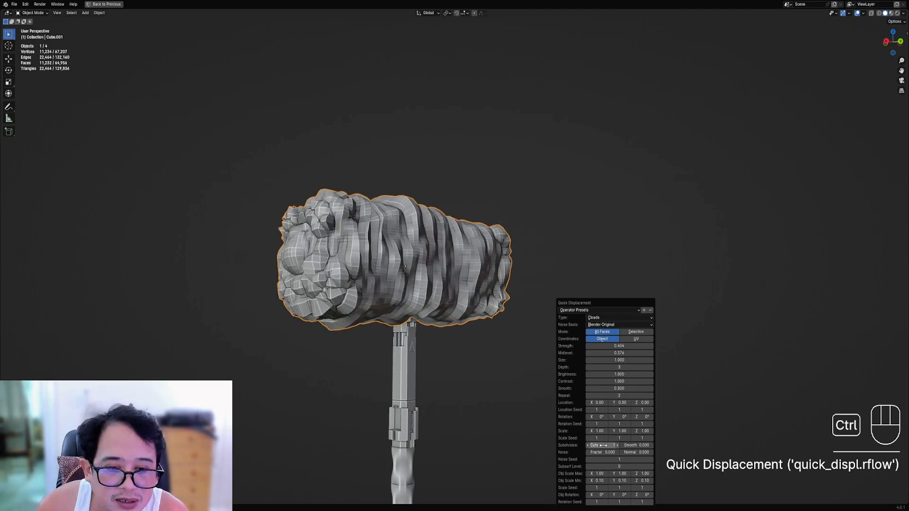
Step: Set the second displacement's size to about 0.106, noise basis to Voronoi F1 and strength to about 0.069, and increase its subdivision cuts
drag(619, 346, 571, 360)
ctrl+scroll(621, 325, down, 4)
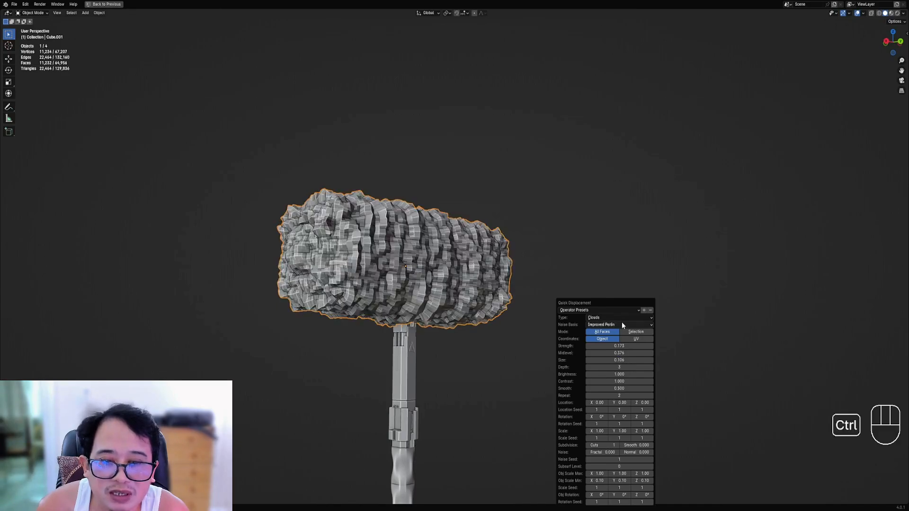
ctrl+scroll(620, 323, up, 1)
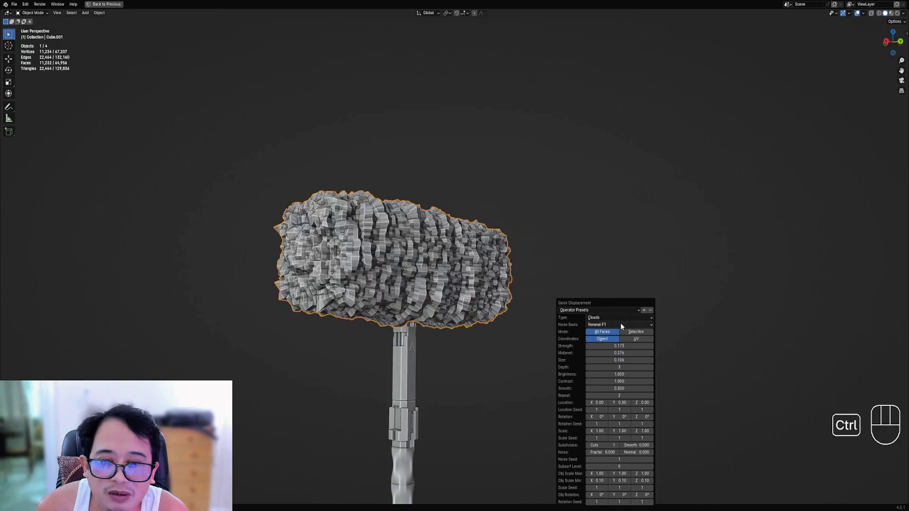
shift+drag(619, 346, 606, 346)
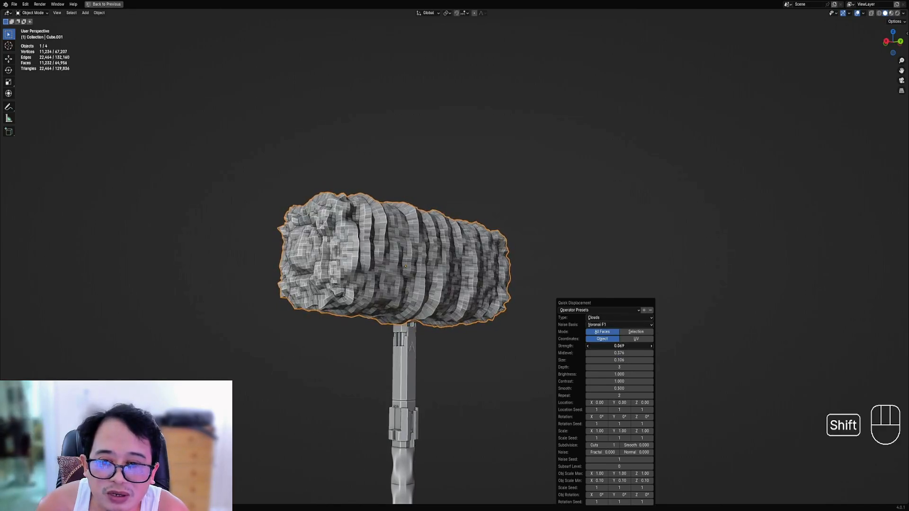
ctrl+scroll(608, 445, up, 3)
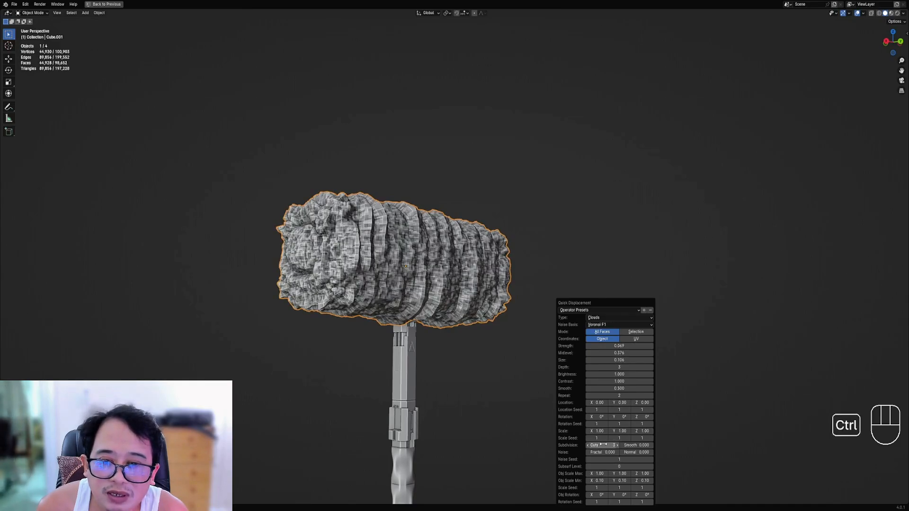
Step: Check the displaced head from the other side and shade it smooth
scroll(380, 296, down, 2)
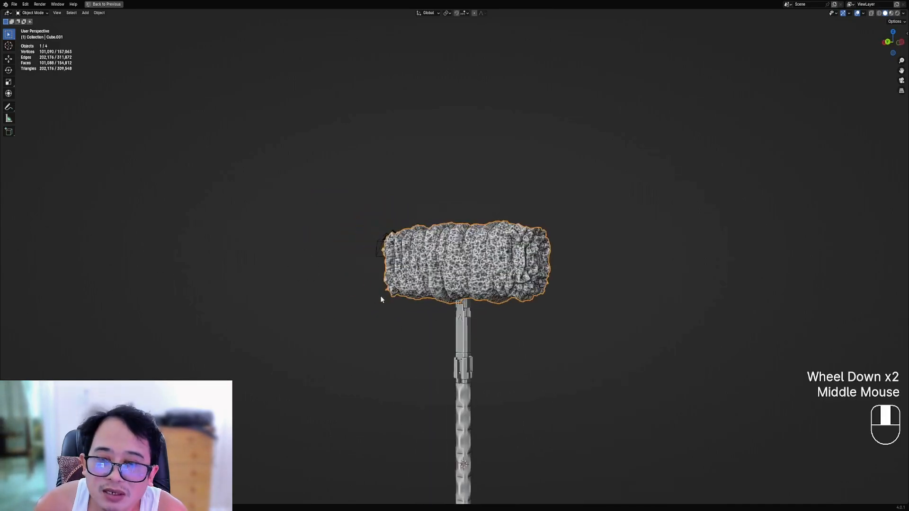
middle_drag(380, 295, 511, 292)
scroll(510, 293, down, 1)
shift+middle_drag(510, 293, 573, 283)
scroll(511, 259, up, 3)
right_click(510, 259)
key(w)
click(492, 284)
Step: Review the whole hammer from several angles and save the file
scroll(493, 282, down, 2)
scroll(573, 284, down, 1)
middle_drag(573, 283, 539, 270)
scroll(507, 280, up, 2)
scroll(444, 269, up, 2)
shift+middle_drag(540, 270, 448, 234)
key(ctrl+s)
right_click(443, 269)
scroll(446, 256, down, 1)
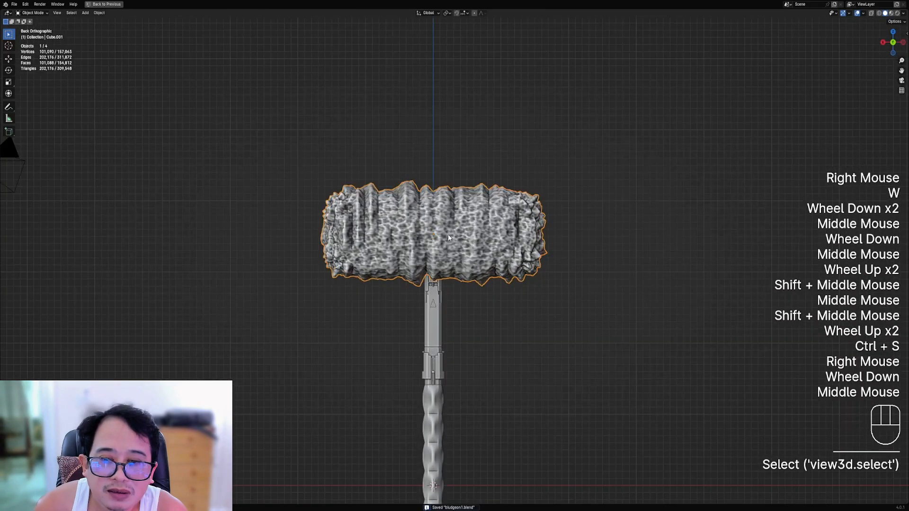
key(shift+a)
mouse_move(448, 234)
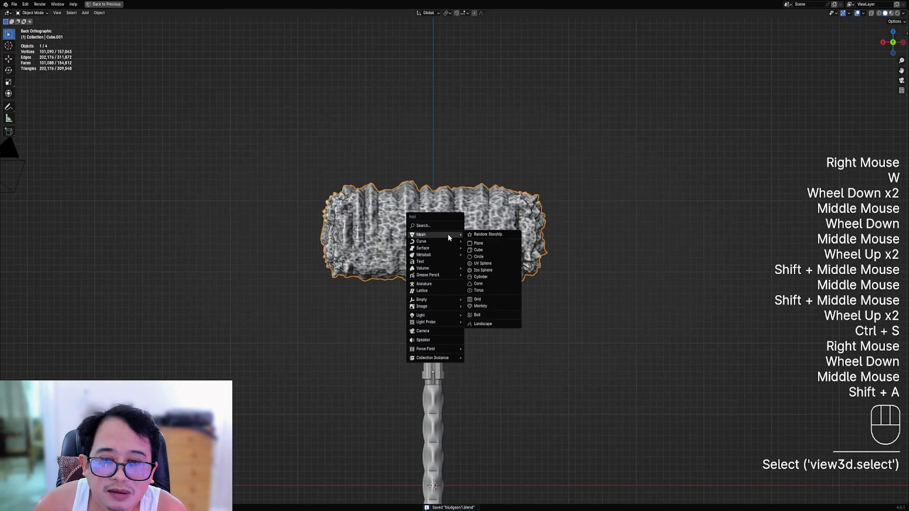
click(484, 276)
scroll(483, 274, down, 1)
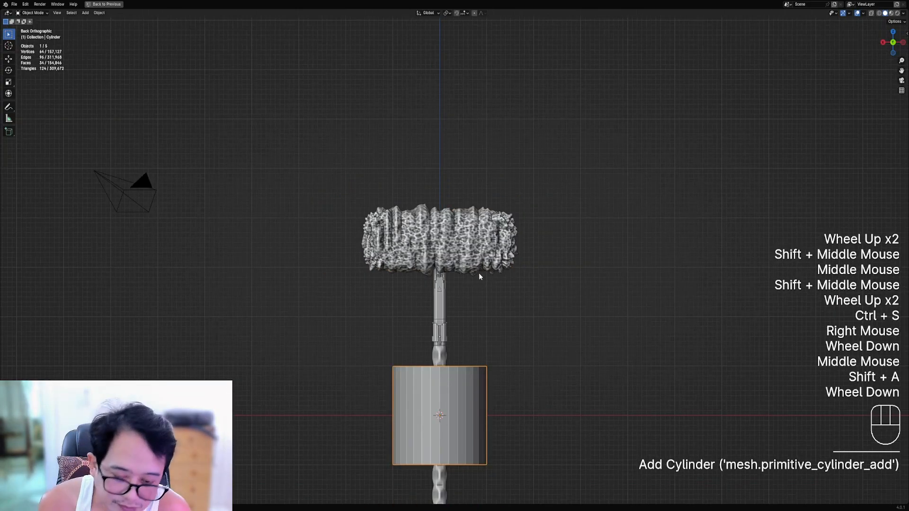
key(x)
Step: Snap the 3D cursor to the hammer head and add a cylinder there
right_click(474, 269)
key(shift+s)
key(shift+a)
mouse_move(459, 248)
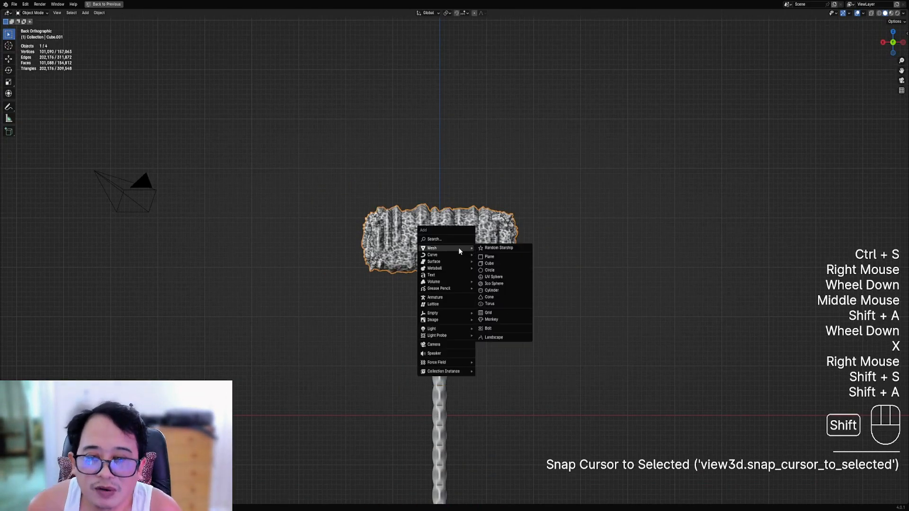
click(492, 290)
Step: Rotate the cylinder's mesh 90 degrees to align with the head and scale it along X to about 0.1
key(Tab)
key(r)
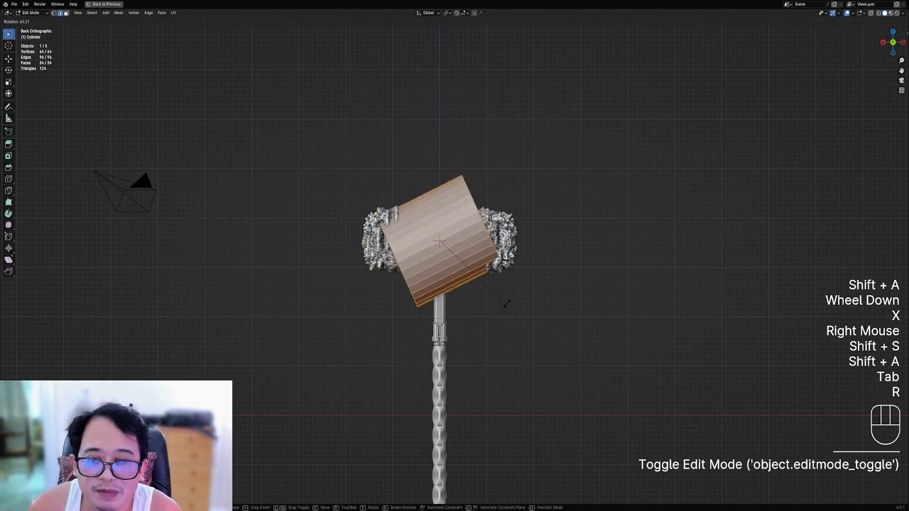
click(464, 310)
key(s)
key(x)
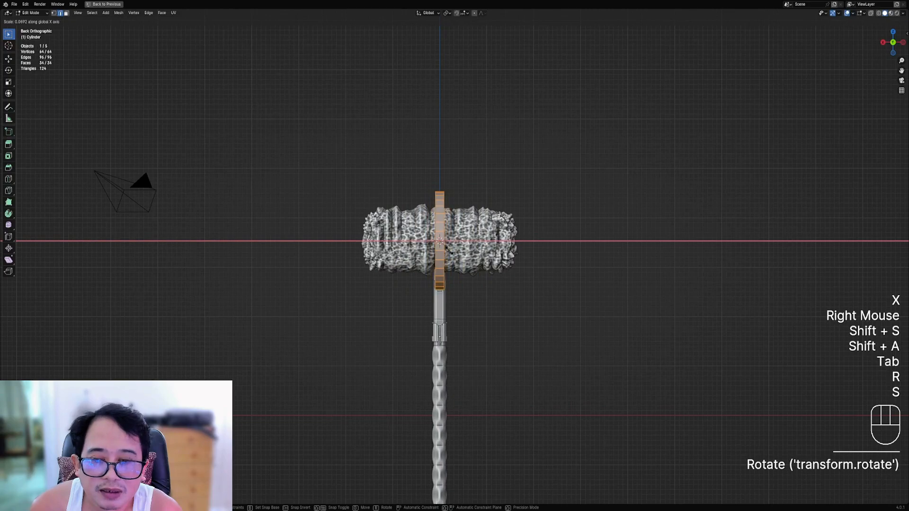
click(458, 251)
Step: Delete the two round end faces of the flattened cylinder, leaving an open ring
middle_drag(458, 250, 479, 219)
key(3)
right_click(430, 215)
shift+right_click(470, 222)
key(x)
click(470, 236)
Step: Scale the ring down to a band sitting just outside the middle of the head and save the file
key(a)
key(s)
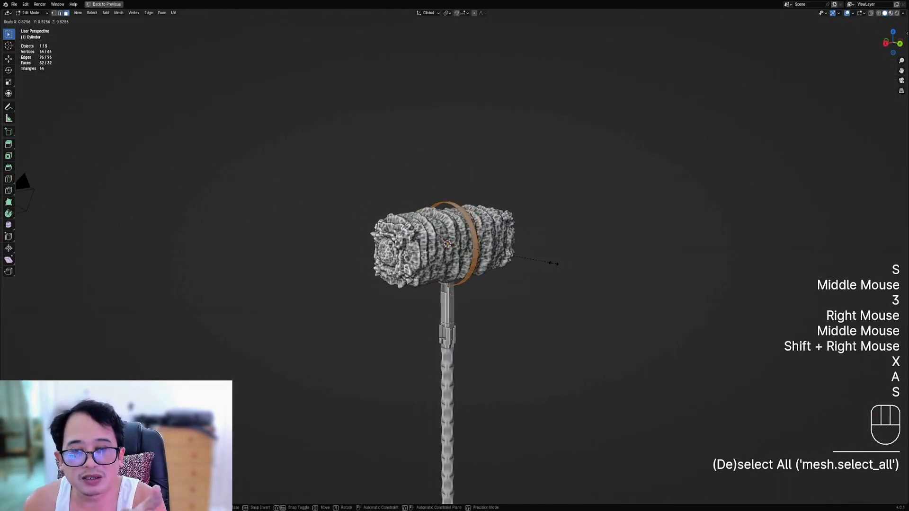
click(548, 260)
key(Tab)
scroll(544, 253, up, 4)
middle_drag(572, 243, 482, 178)
key(ctrl+s)
Step: Give the band a Solidify thickness of 0.01 and a level 3 subdivision
scroll(489, 204, down, 2)
scroll(489, 204, up, 2)
scroll(482, 178, up, 1)
key(ctrl+shift+x)
click(459, 246)
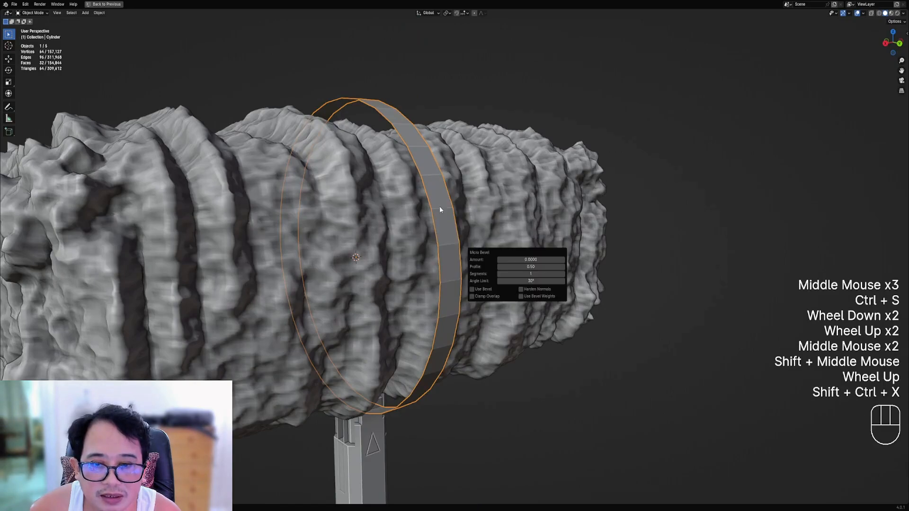
key(ctrl+shift+x)
click(457, 165)
click(474, 204)
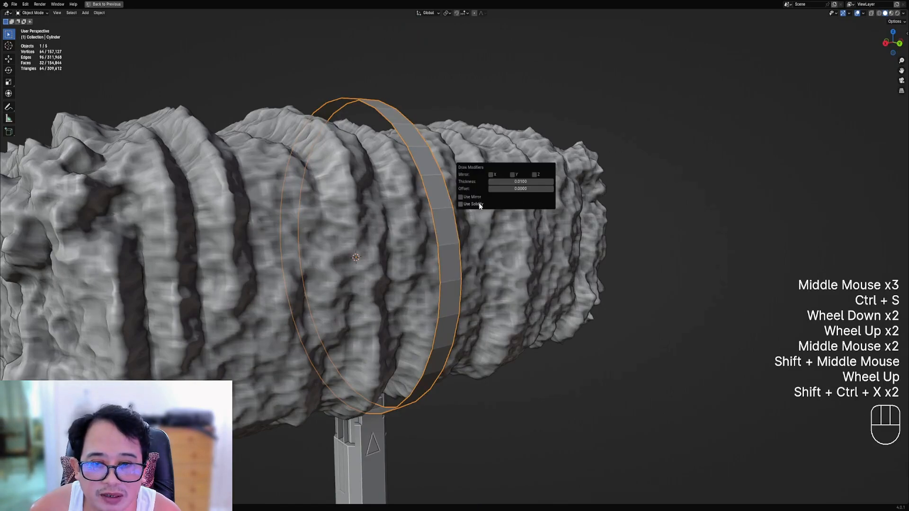
key(ctrl+3)
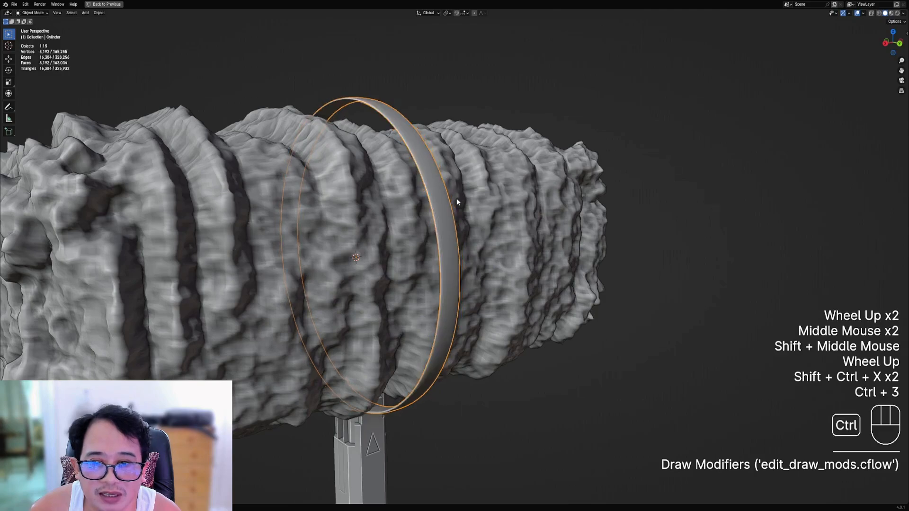
Step: Shrinkwrap the band onto the displaced head with Wrap Subdivision enabled
scroll(457, 198, down, 1)
shift+middle_drag(457, 198, 492, 158)
scroll(464, 209, up, 2)
shift+right_click(430, 195)
key(ctrl+s)
key(ctrl+shift+x)
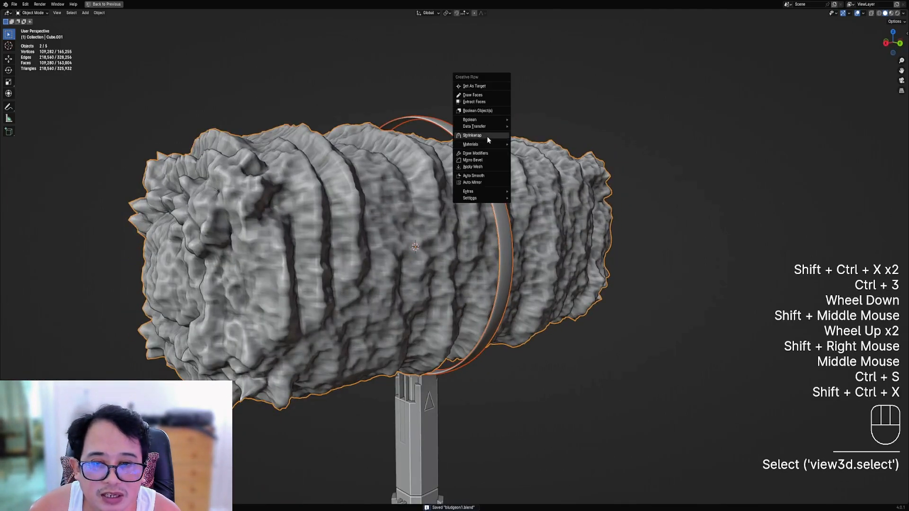
click(487, 135)
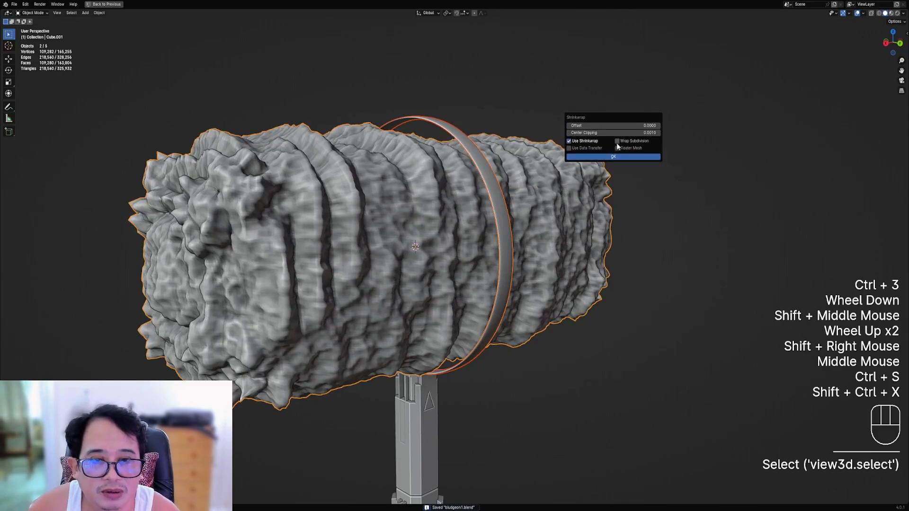
click(611, 158)
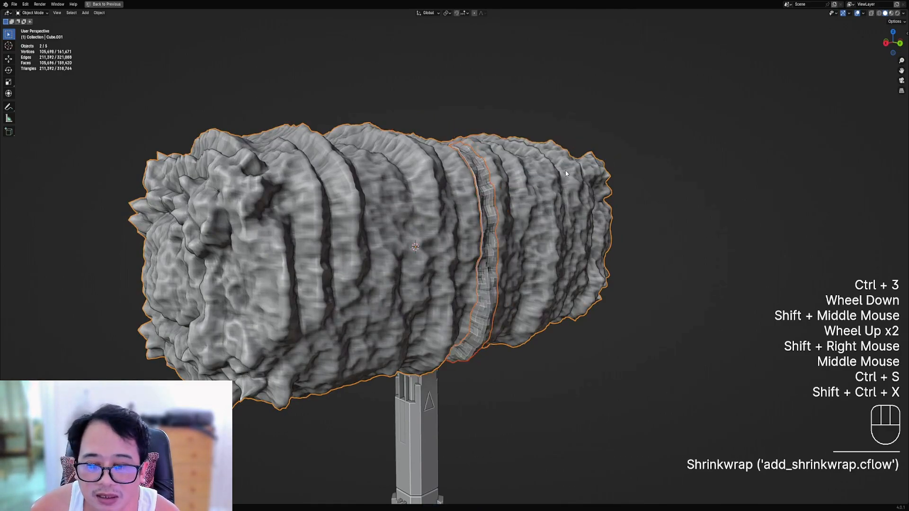
key(ctrl+shift+x)
key(ctrl+shift+x)
middle_drag(565, 174, 610, 143)
key(ctrl+s)
key(ctrl+shift+x)
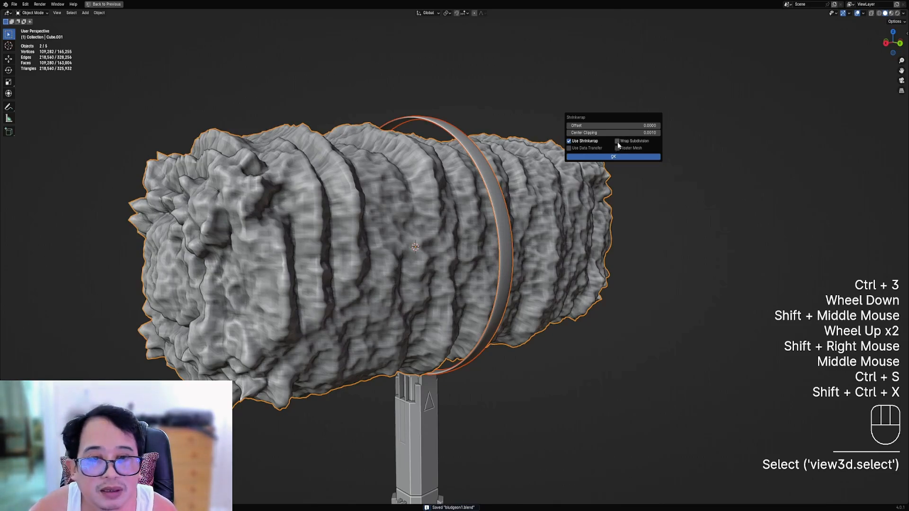
click(613, 156)
middle_drag(566, 174, 529, 188)
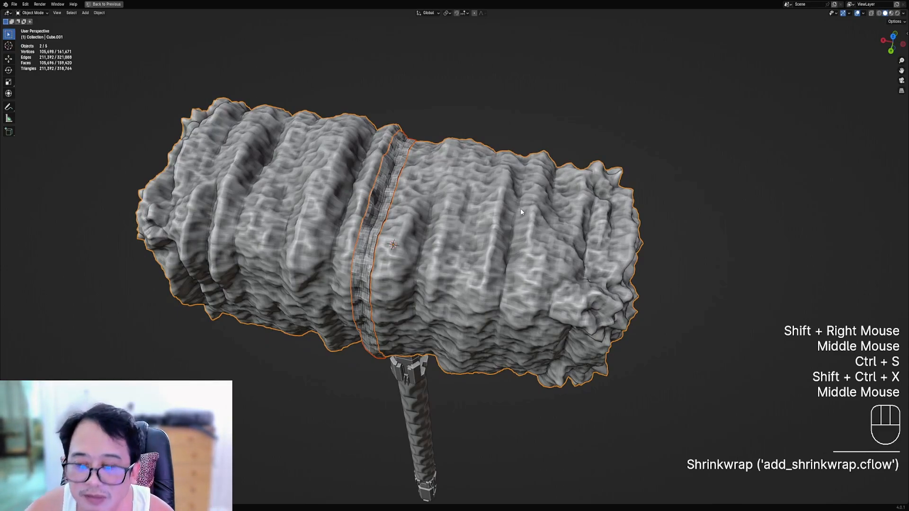
Step: Try subdivision levels 1 to 3 on the shrinkwrapped band
right_click(394, 179)
key(ctrl+1)
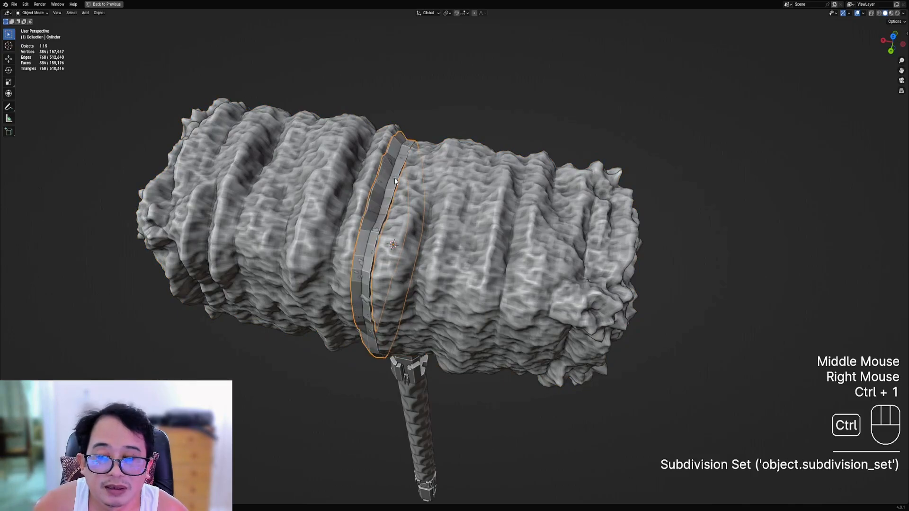
key(ctrl+2)
key(ctrl+3)
middle_drag(394, 180, 465, 171)
key(ctrl+1)
key(ctrl+2)
Step: Undo the band's subdivision changes and its shrinkwrap
key(ctrl+z)
key(ctrl+z)
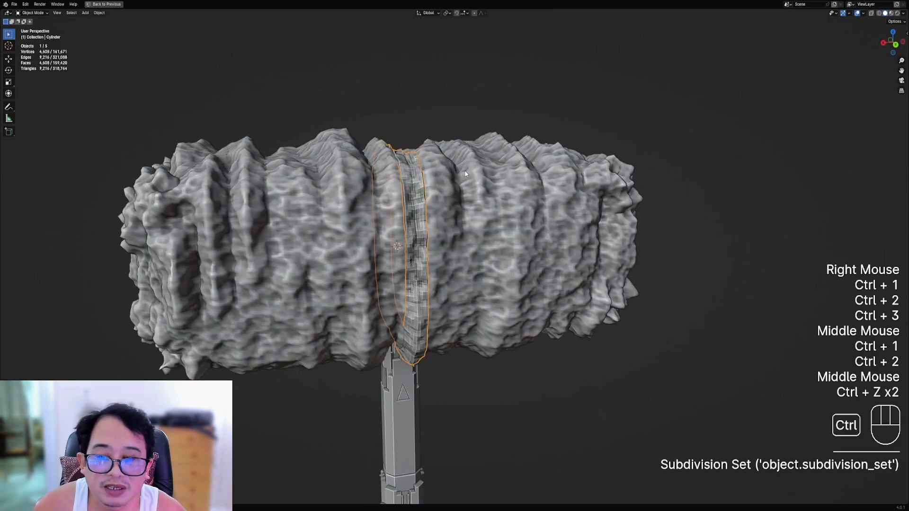
key(ctrl+z)
key(ctrl+z)
key(ctrl+z)
key(ctrl+z)
key(ctrl+z)
scroll(478, 200, down, 2)
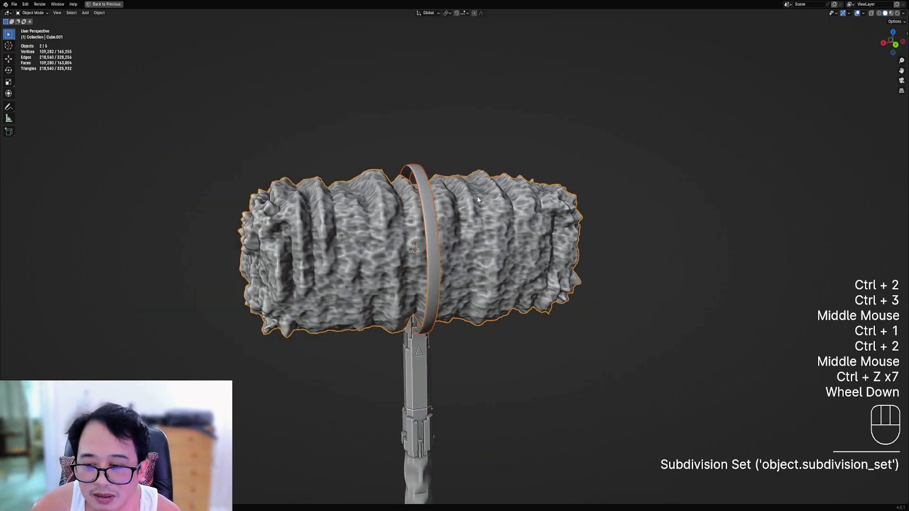
Step: Duplicate the unwrapped band in place around the middle of the head
middle_drag(477, 199, 414, 173)
right_click(413, 170)
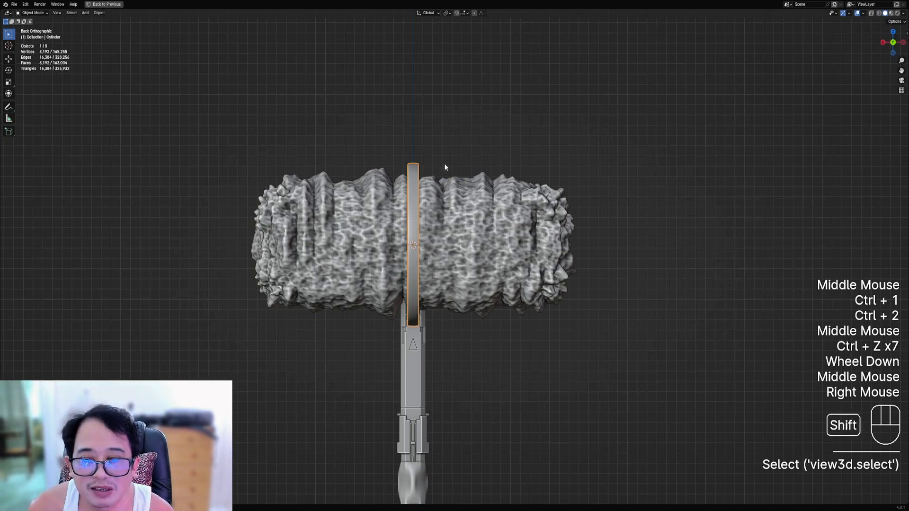
key(shift+d)
middle_drag(450, 167, 490, 191)
scroll(489, 191, up, 2)
Step: Shrinkwrap the duplicated band onto the head with Wrap Subdivision enabled
key(shift+ctrl+x)
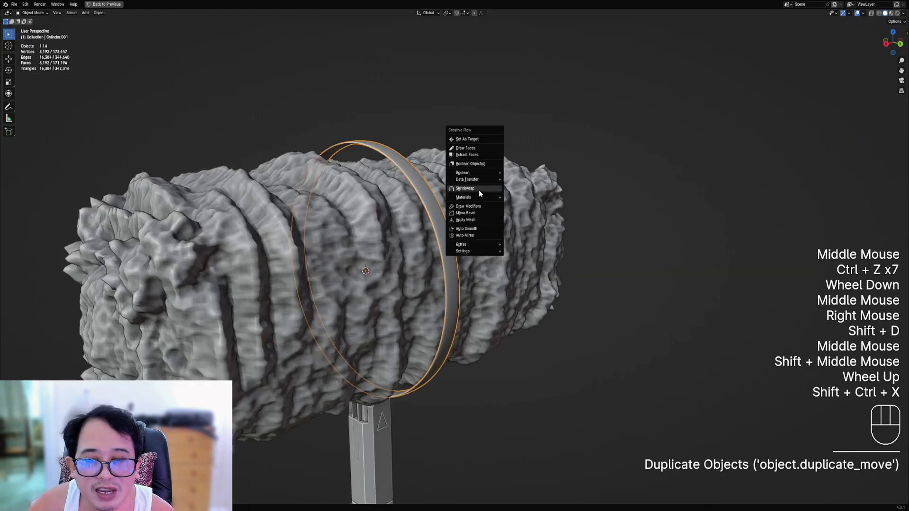
shift+right_click(479, 190)
key(shift+ctrl+x)
click(470, 164)
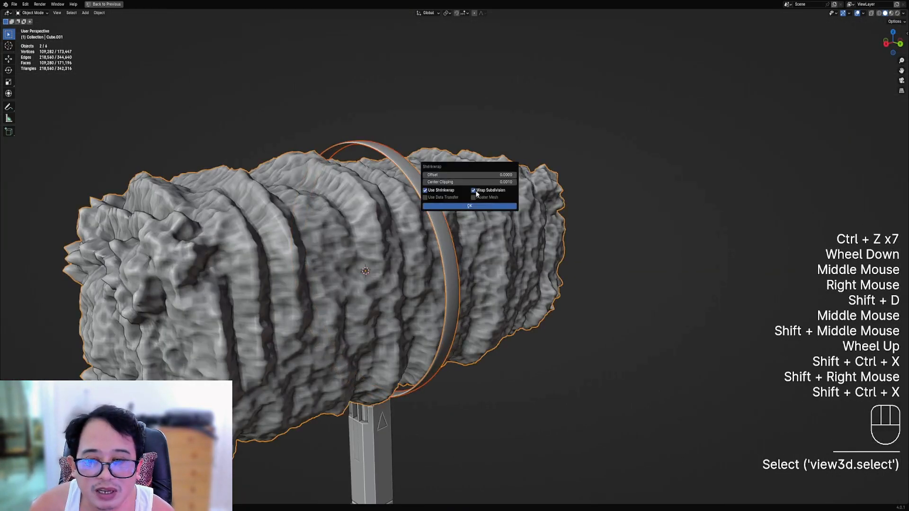
click(475, 205)
middle_drag(476, 203, 415, 196)
shift+middle_drag(414, 196, 442, 201)
scroll(442, 201, up, 2)
middle_drag(442, 201, 509, 180)
scroll(506, 198, down, 1)
scroll(479, 206, up, 1)
Step: Set the wrapped band's Solidify thickness to about 0.019
key(alt+a)
right_click(479, 205)
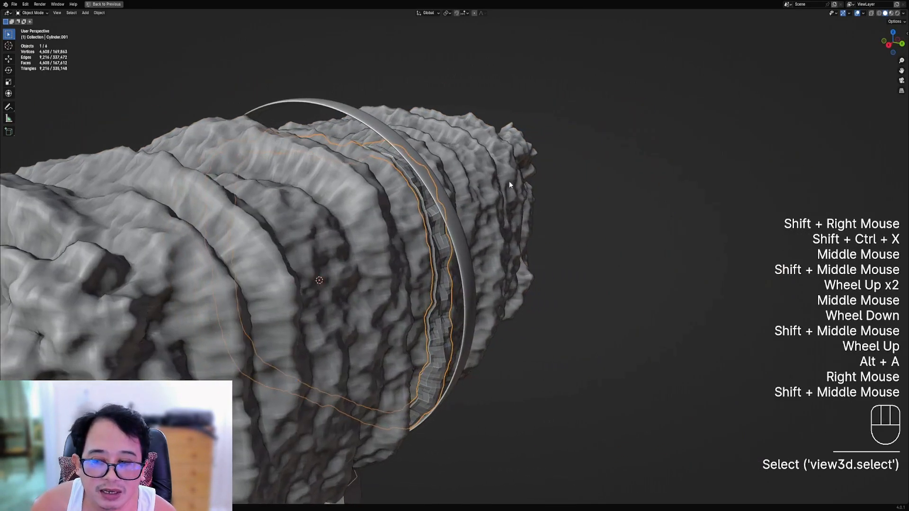
key(shift+ctrl+x)
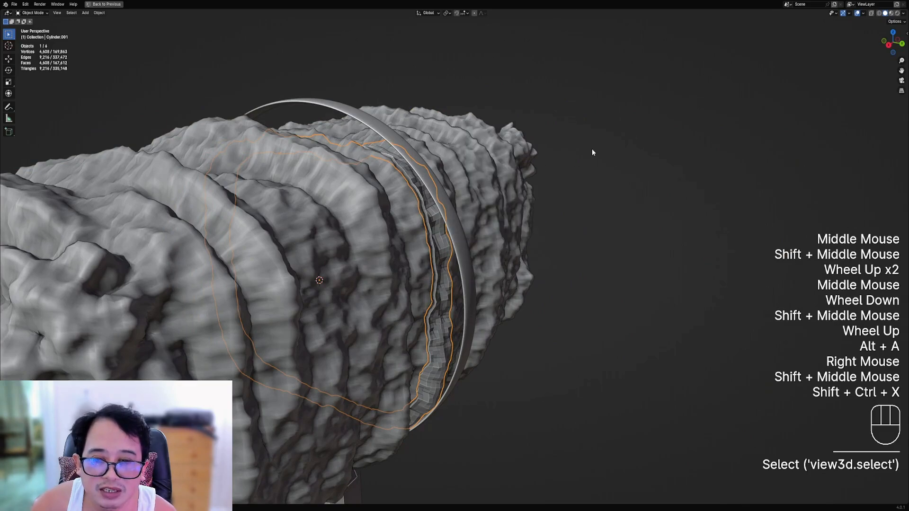
key(shift+ctrl+x)
click(517, 195)
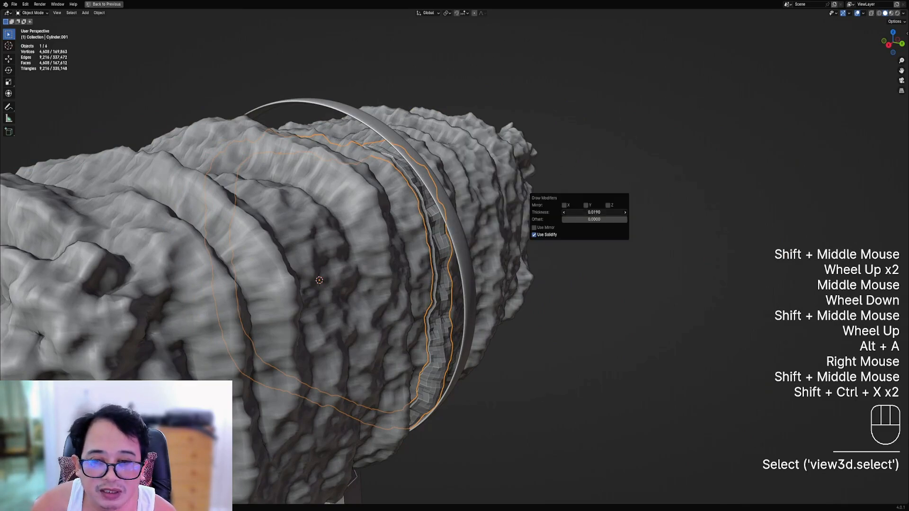
scroll(342, 255, down, 2)
middle_drag(341, 255, 391, 235)
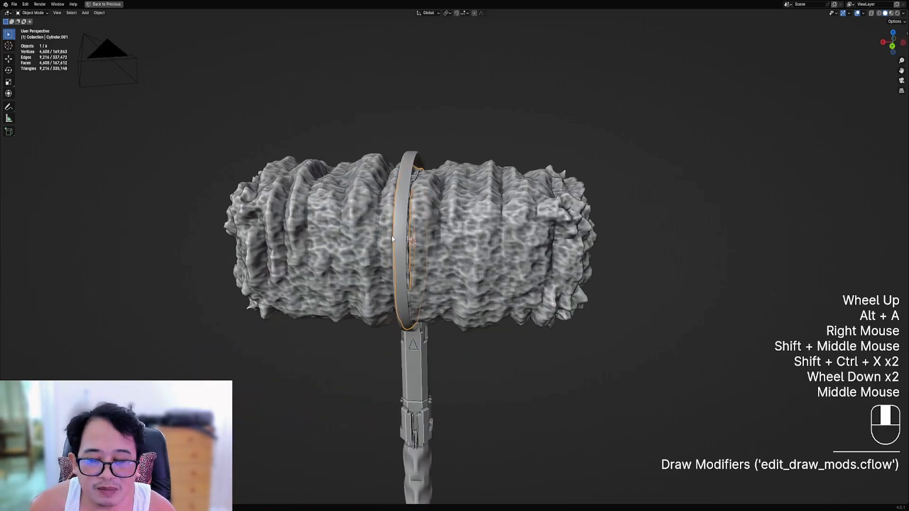
Step: Hide the original unwrapped band and set the wrapped band's subdivision to level 3
right_click(399, 223)
key(h)
right_click(400, 227)
scroll(410, 217, up, 2)
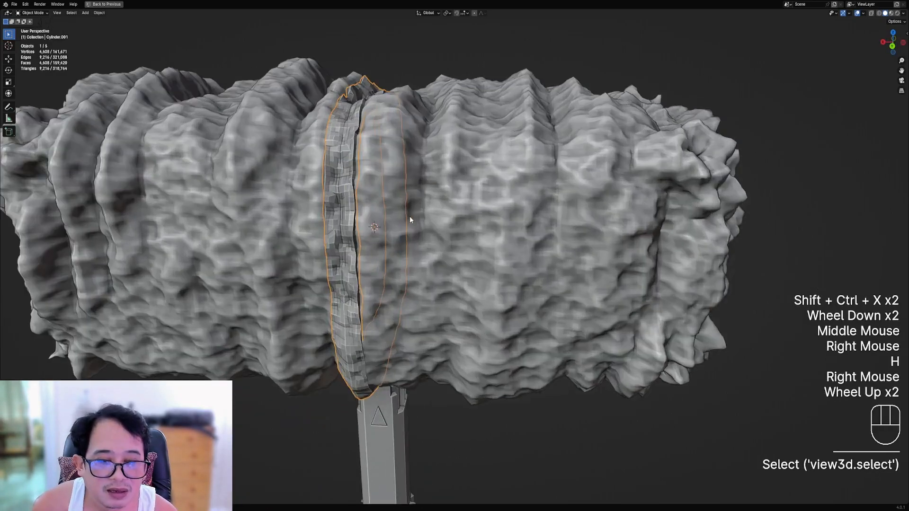
key(ctrl+1)
key(ctrl+2)
key(ctrl+3)
Step: Shade the wrapped band smooth and deselect everything
middle_drag(412, 218, 447, 205)
scroll(412, 202, down, 1)
scroll(485, 229, down, 2)
middle_drag(485, 229, 473, 199)
scroll(473, 229, up, 1)
key(w)
click(469, 224)
key(alt+a)
Step: Reveal the hidden original band, select it and shade it smooth
scroll(468, 222, down, 1)
key(alt+h)
right_click(451, 225)
key(w)
click(445, 208)
Step: Duplicate the original band in place and tilt the copy's mesh about 15 degrees in the back view
key(Tab)
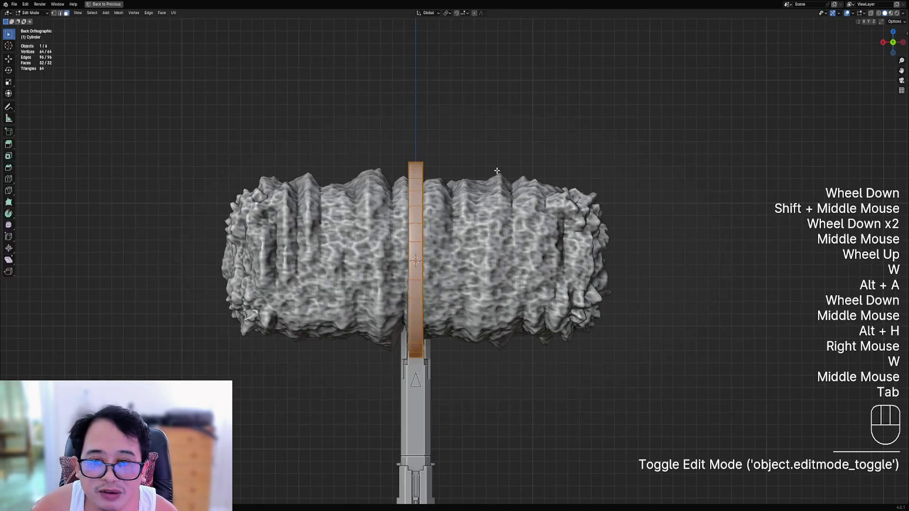
key(Tab)
key(shift+d)
right_click(377, 216)
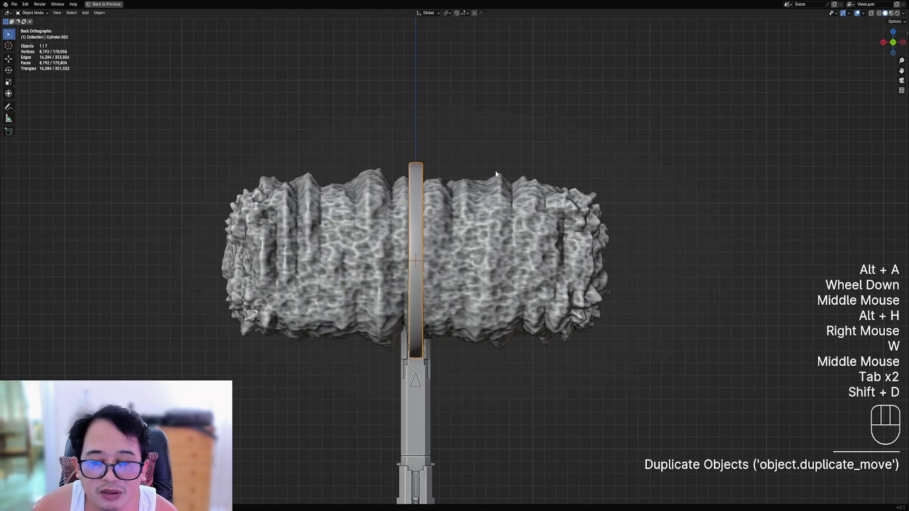
key(Tab)
key(r)
click(499, 204)
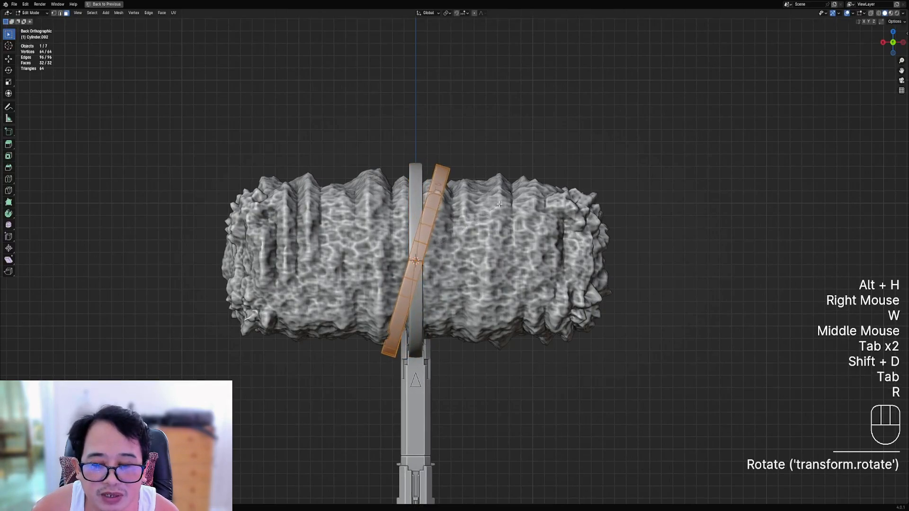
Step: Rotate a further band copy diagonally across the head and shrinkwrap it onto the rocky surface
middle_drag(482, 198, 525, 201)
middle_drag(544, 201, 529, 190)
key(r)
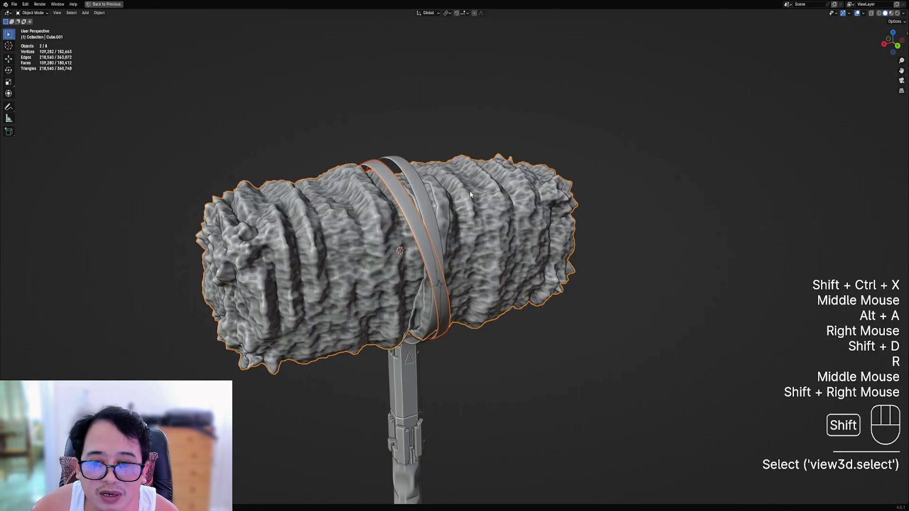
key(shift+ctrl+x)
key(alt+a)
middle_drag(470, 191, 417, 180)
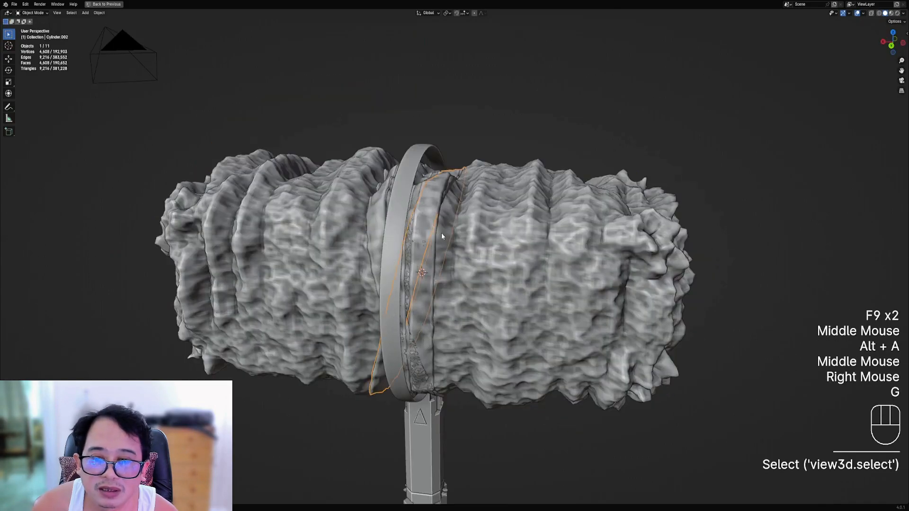
Step: Try to shrinkwrap the tilted band again with a small offset and Wrap Subdivision enabled
key(shift+ctrl+x)
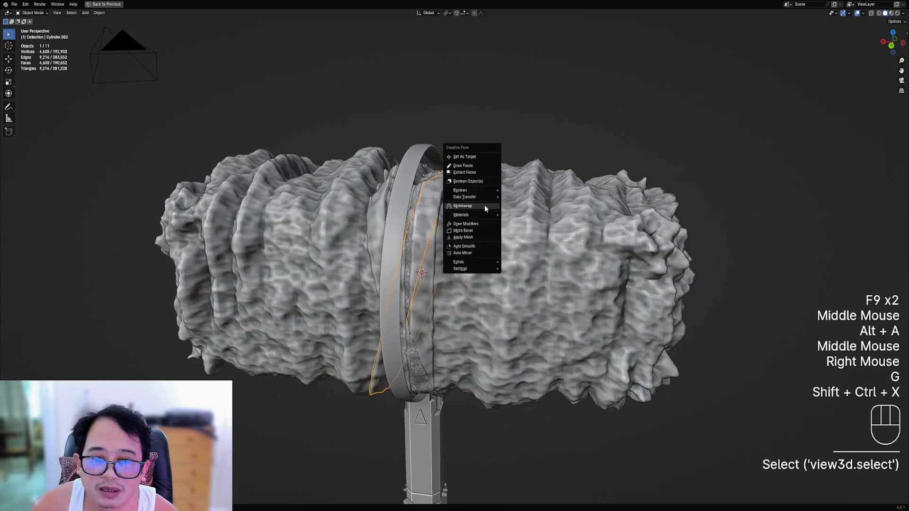
click(484, 205)
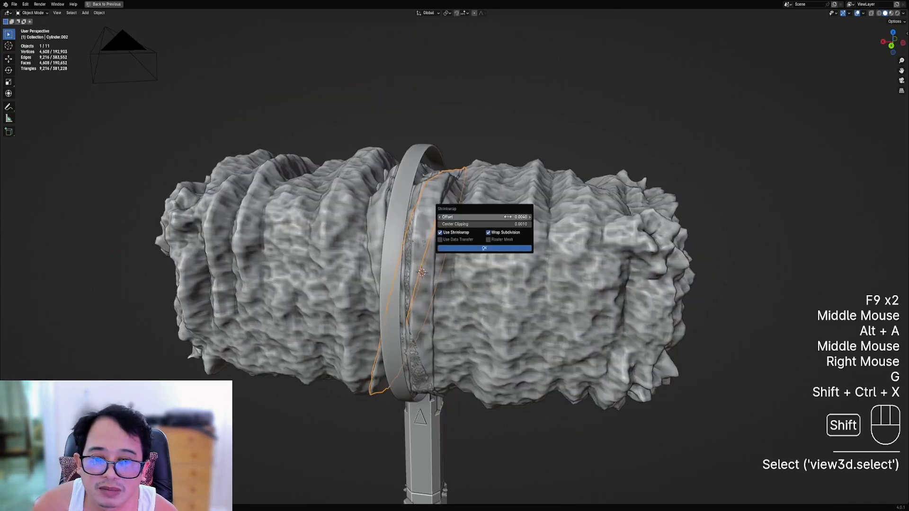
click(484, 248)
middle_drag(485, 248, 509, 223)
key(ctrl+z)
Step: Shrinkwrap the selected band copies onto the head
key(shift+ctrl+x)
click(488, 195)
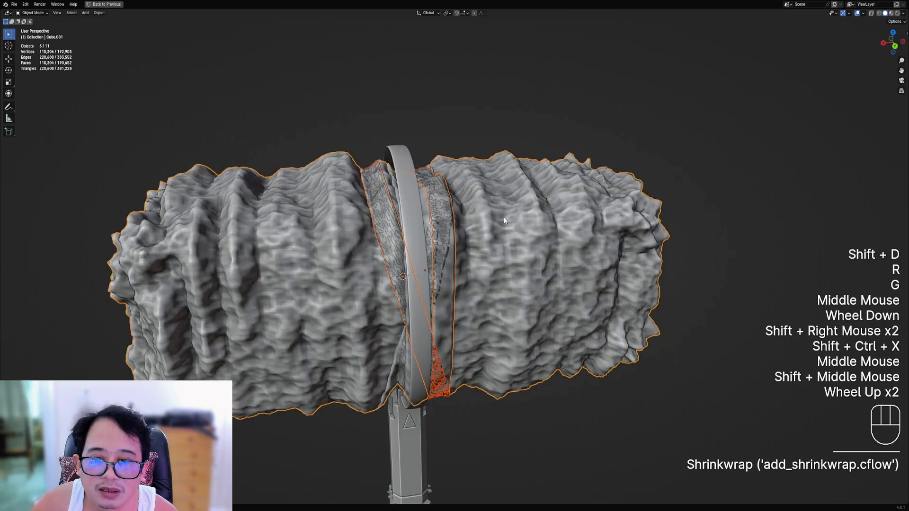
middle_drag(504, 217, 475, 229)
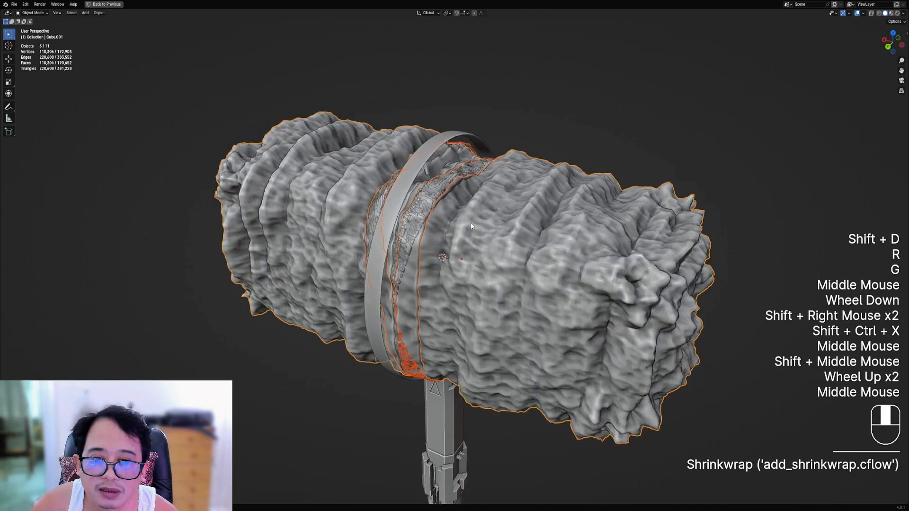
Step: Select only the band tilted across the middle of the head and shift it slightly along the head
key(F9)
middle_drag(493, 217, 473, 207)
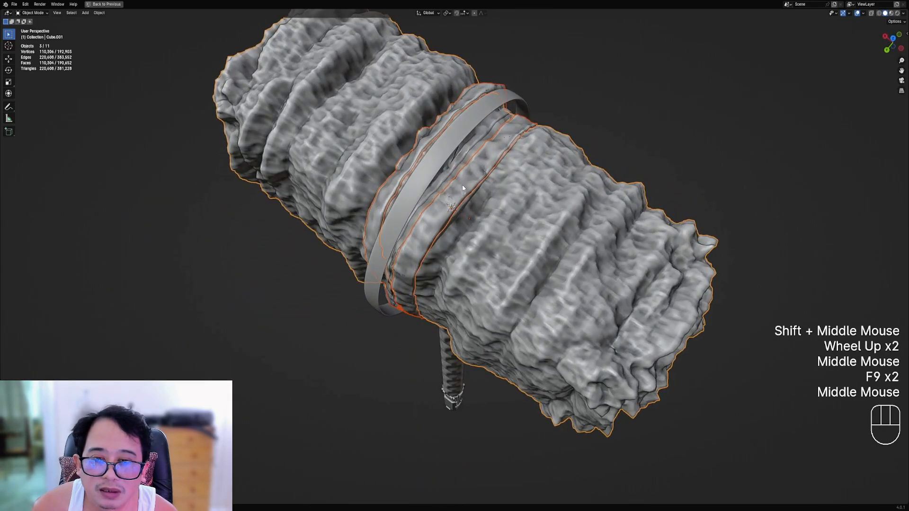
key(alt+a)
right_click(408, 249)
key(g)
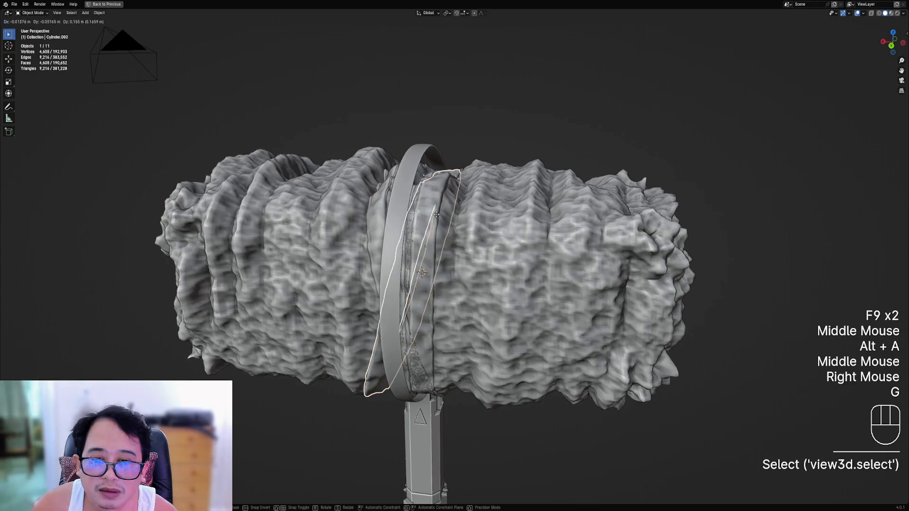
Step: Try to shrinkwrap the moved tilted band again on its own with Wrap Subdivision enabled
key(shift+ctrl+x)
shift+click(487, 205)
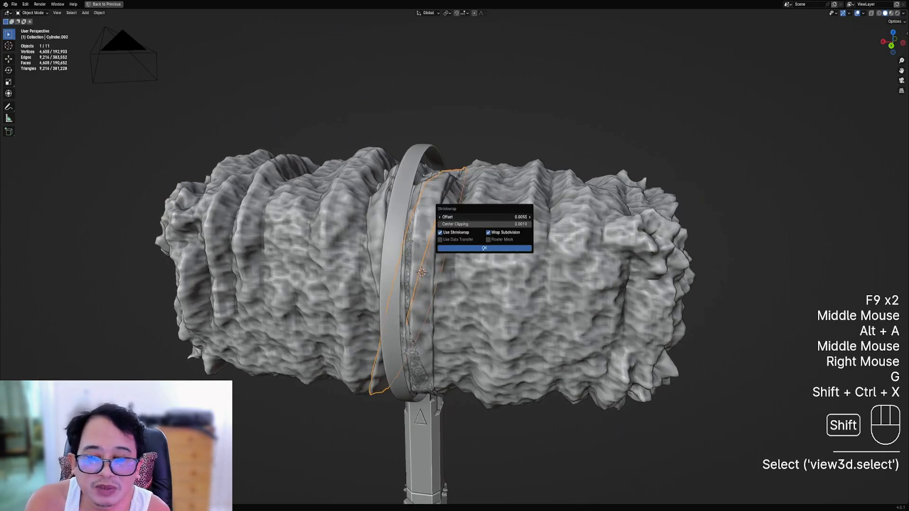
click(490, 247)
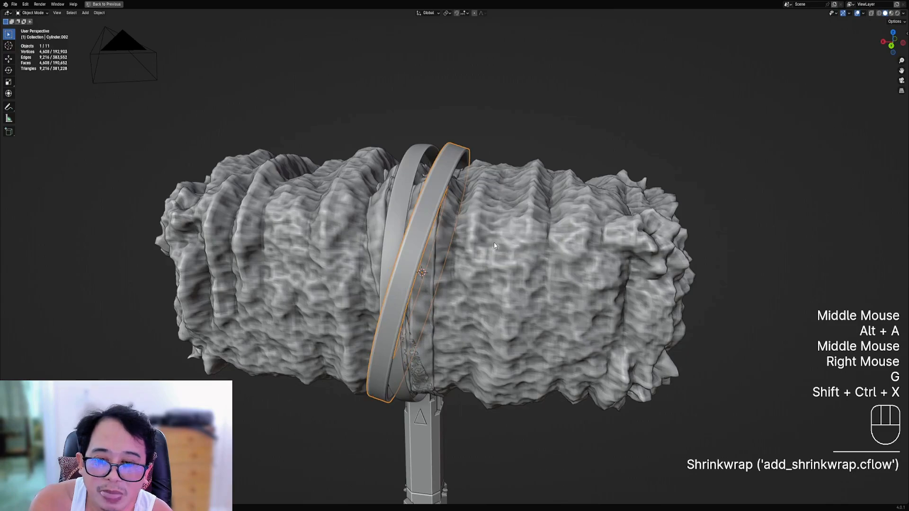
middle_drag(494, 242, 487, 195)
key(ctrl+z)
key(shift+ctrl+x)
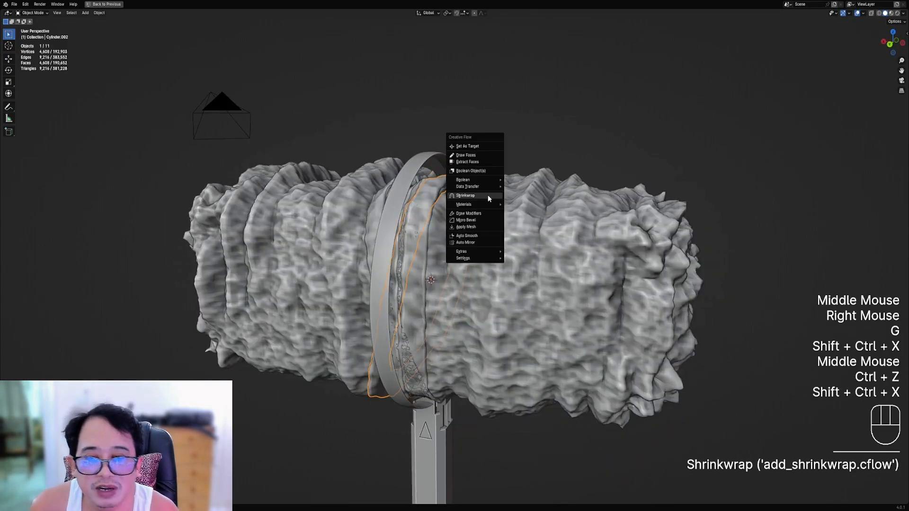
click(488, 194)
click(487, 238)
middle_drag(487, 238, 519, 230)
key(ctrl+z)
Step: Try to shrinkwrap the tilted band with the rocky head included in the selection and Wrap Subdivision enabled
shift+right_click(516, 214)
key(shift+ctrl+x)
click(514, 212)
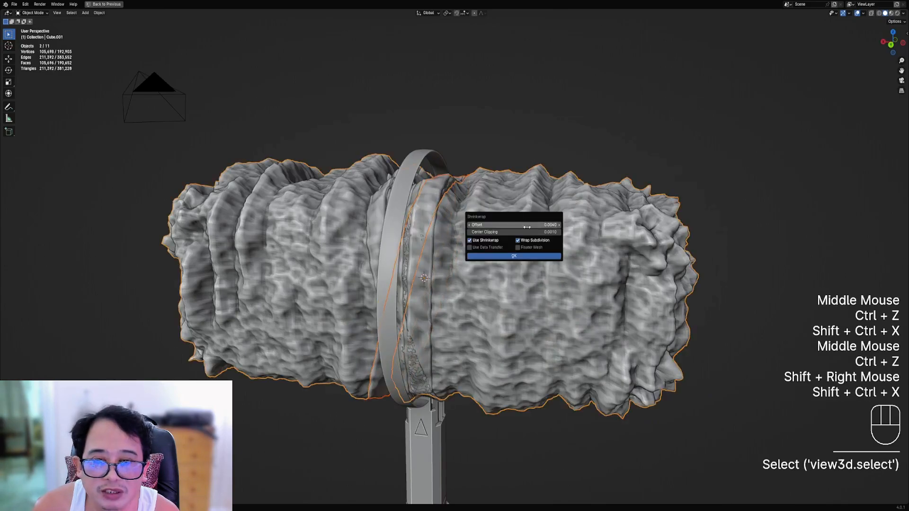
click(514, 256)
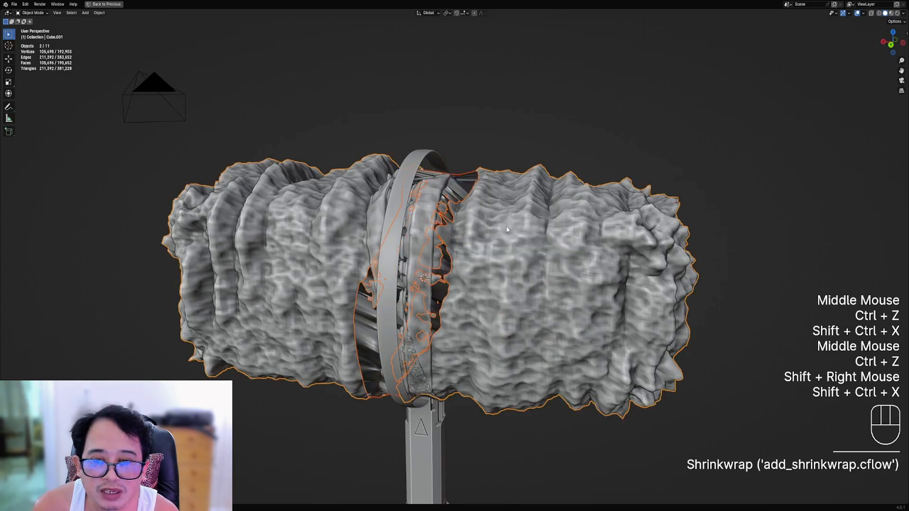
middle_drag(506, 226, 476, 242)
key(ctrl+z)
key(shift+ctrl+x)
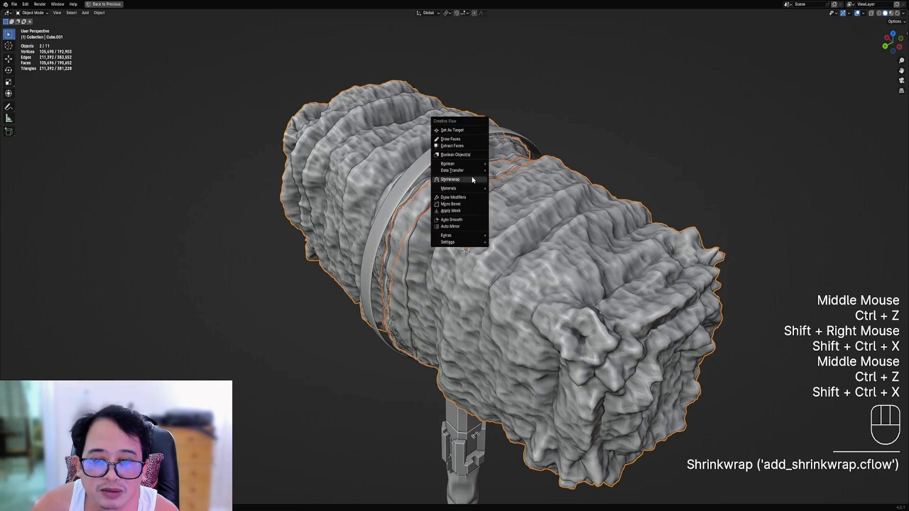
click(471, 177)
click(471, 219)
key(ctrl+z)
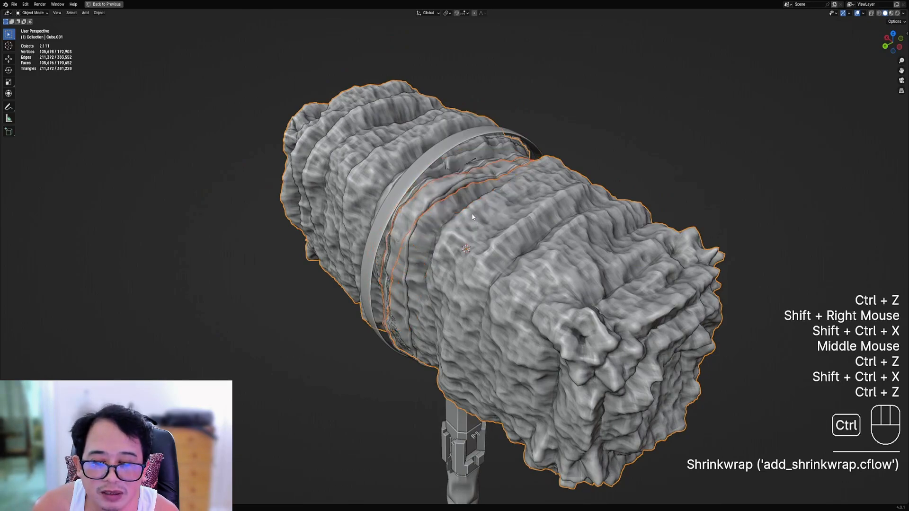
Step: Select the tilted band alone and fine-tune its Solidify modifier thickness to 0.034 m
middle_drag(472, 213, 448, 199)
key(alt+a)
right_click(392, 247)
middle_drag(392, 248, 494, 178)
key(shift+ctrl+x)
key(ctrl+space)
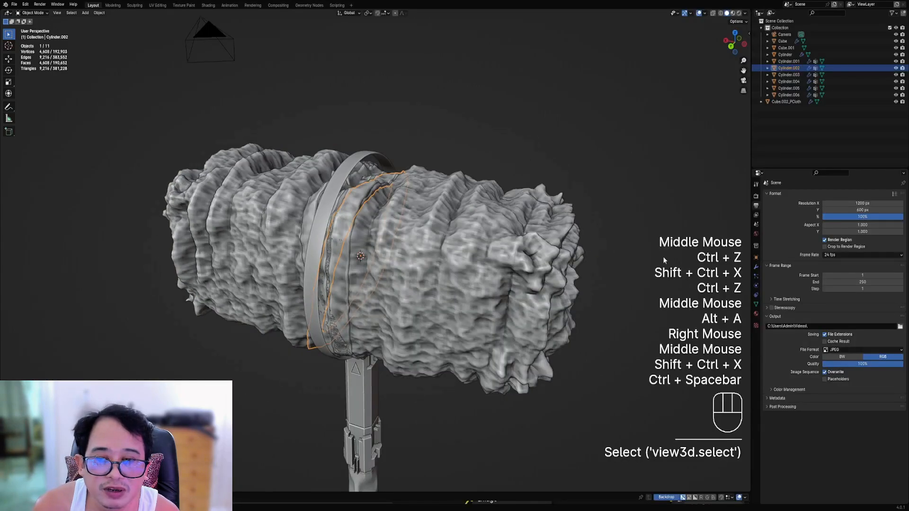
click(756, 267)
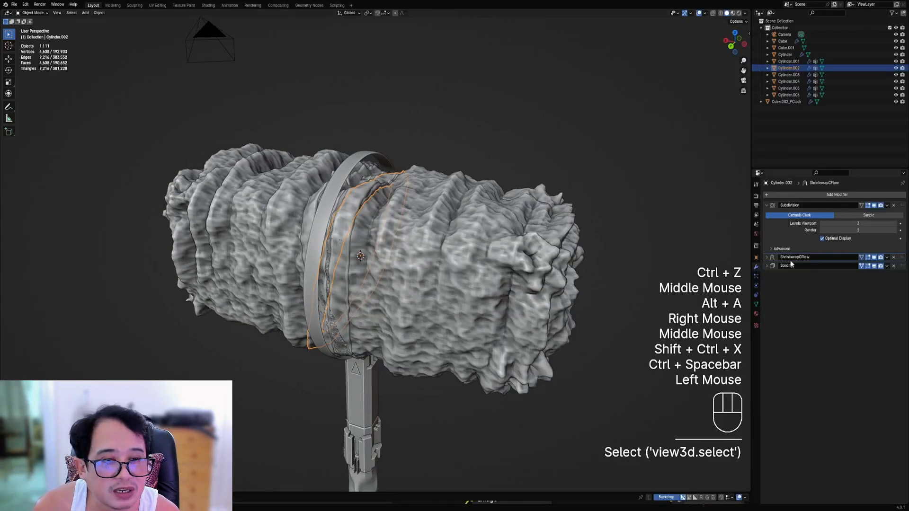
click(767, 265)
shift+drag(858, 300, 858, 300)
middle_drag(473, 260, 552, 259)
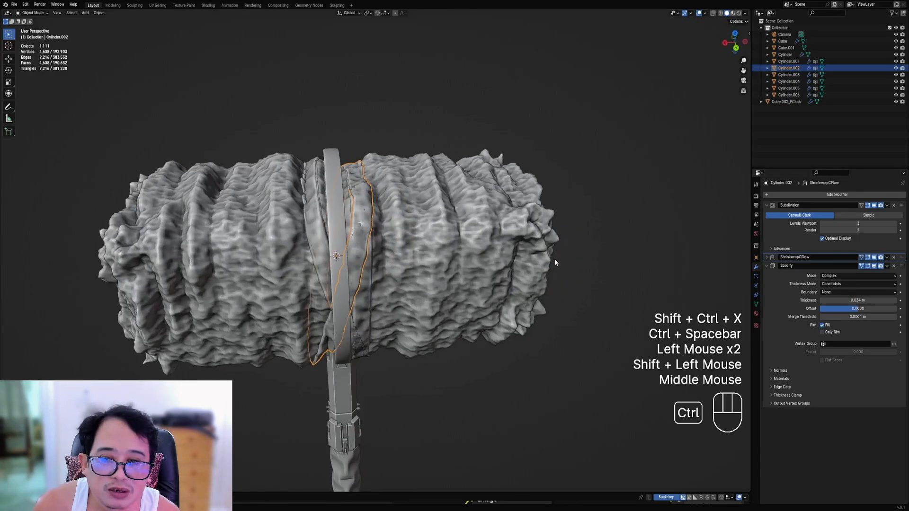
Step: Hide the original smooth circular band that surrounds the head
key(ctrl+space)
mouse_move(461, 264)
middle_down()
mouse_move(419, 219)
mouse_move(459, 259)
middle_up()
right_click(407, 209)
key(h)
Step: Rotate the band that leans the opposite way slightly more upright in the back view
scroll(407, 209, down, 1)
right_click(418, 222)
alt+middle_drag(418, 222, 476, 180)
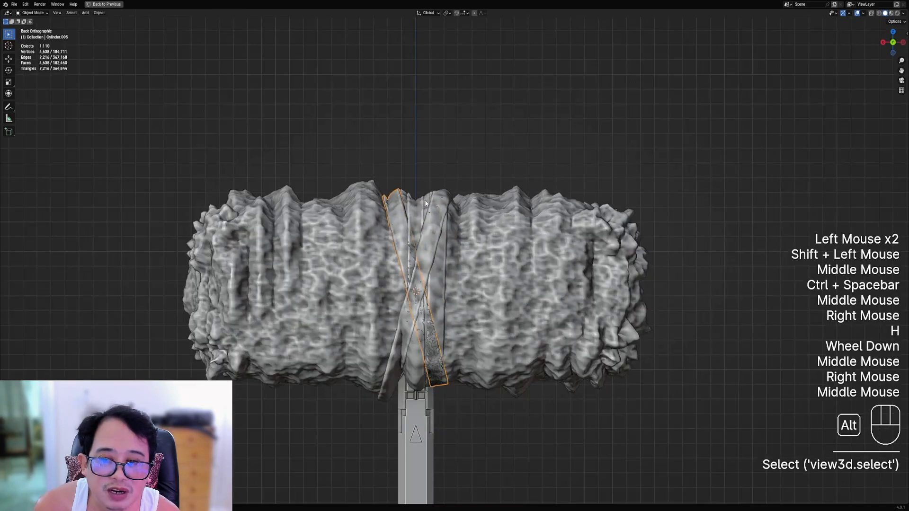
scroll(476, 179, up, 2)
key(r)
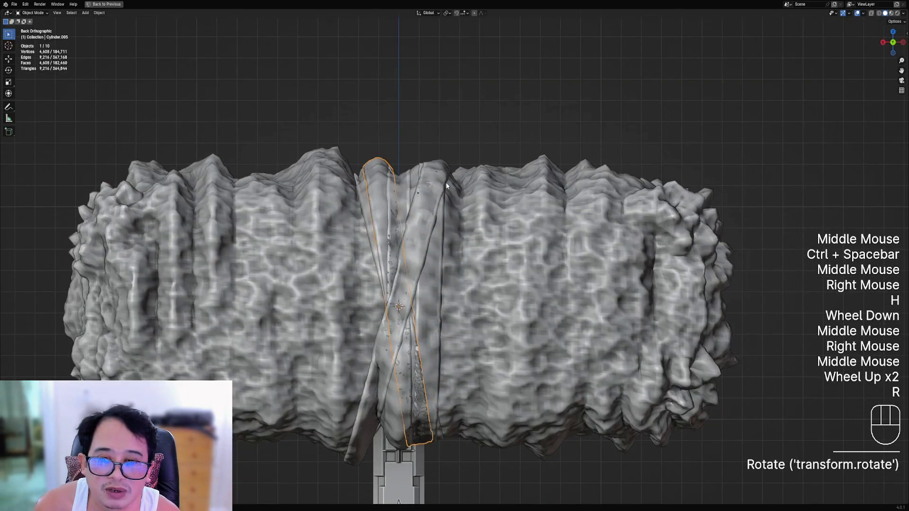
Step: Tilt the nearly vertical band beside the crossing straps about 4 degrees, and place a duplicate of it next to it
right_click(423, 165)
right_click(438, 228)
key(r)
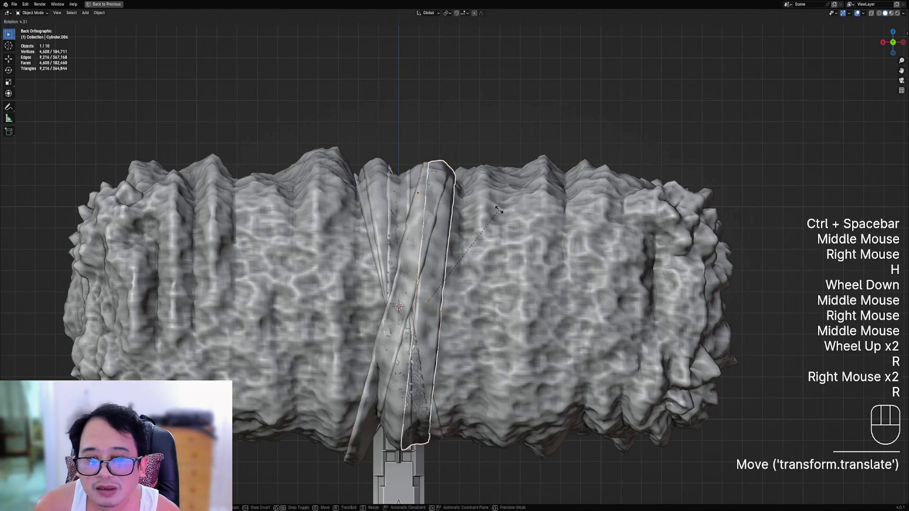
click(499, 209)
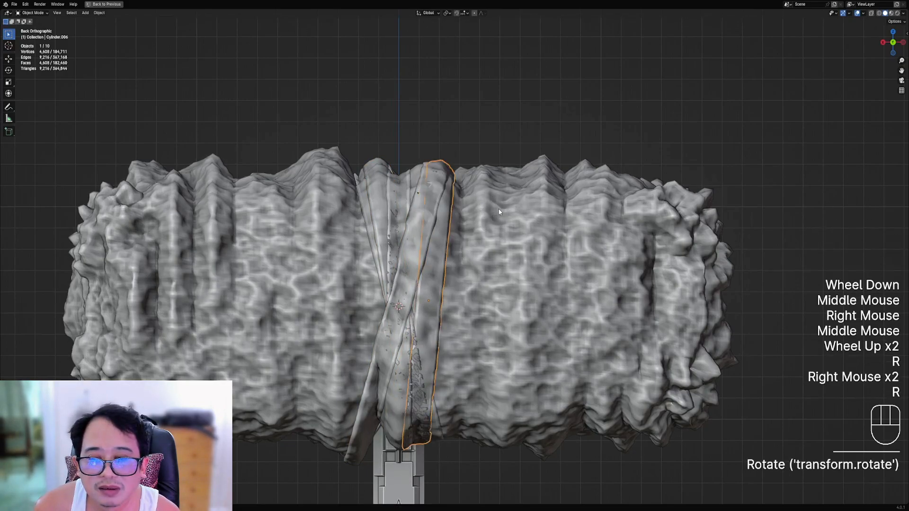
key(shift+d)
click(491, 216)
Step: Duplicate the opposite-leaning band, rotate the copy to slant the other way, and place it along the other side of the straps
right_click(417, 203)
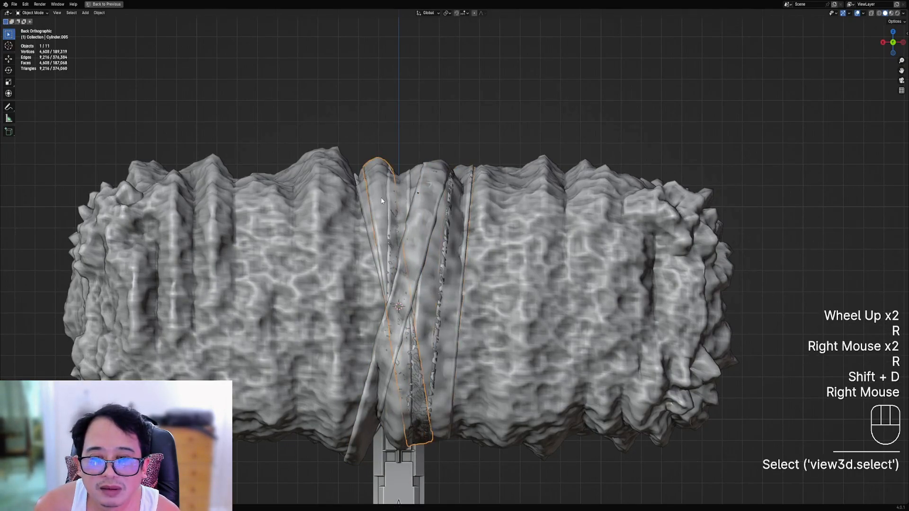
key(shift+d)
key(r)
click(422, 202)
key(g)
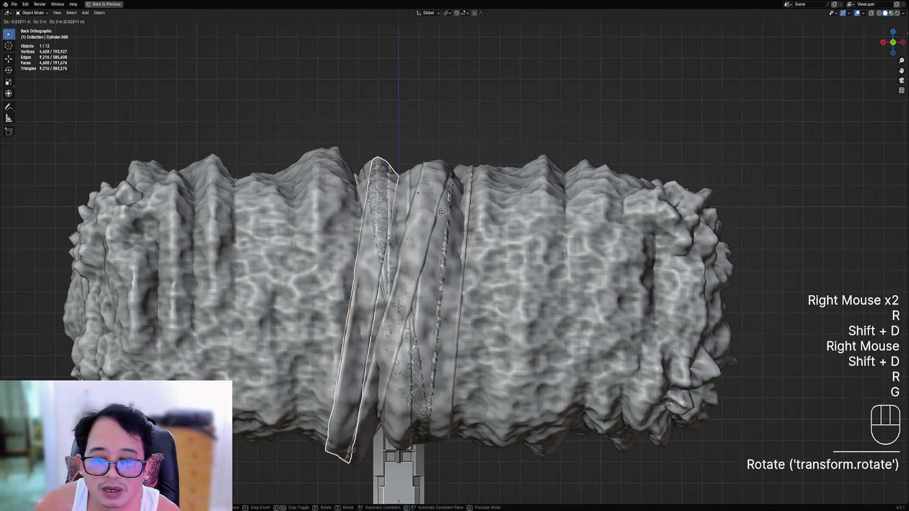
click(443, 211)
Step: Fine-tune the Shrinkwrap offset of the new slanted band copy so it sits slightly farther off the head
scroll(443, 211, down, 2)
middle_drag(444, 211, 440, 234)
key(ctrl+space)
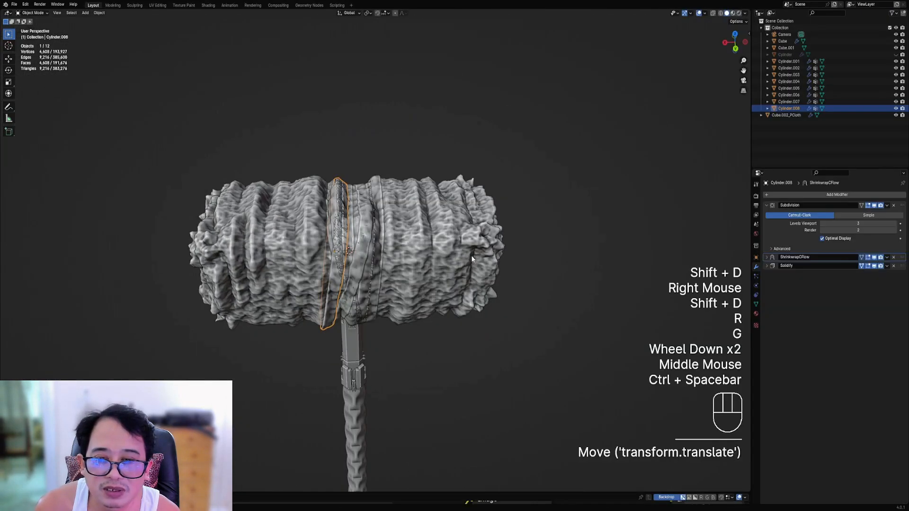
scroll(473, 260, up, 3)
click(767, 257)
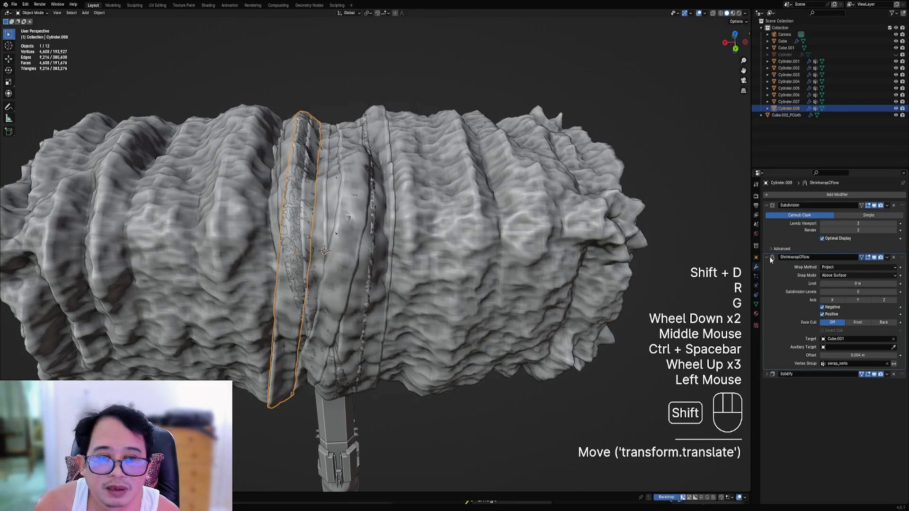
mouse_move(847, 284)
shift+mouse_down()
mouse_move(867, 284)
mouse_move(845, 284)
shift+mouse_up()
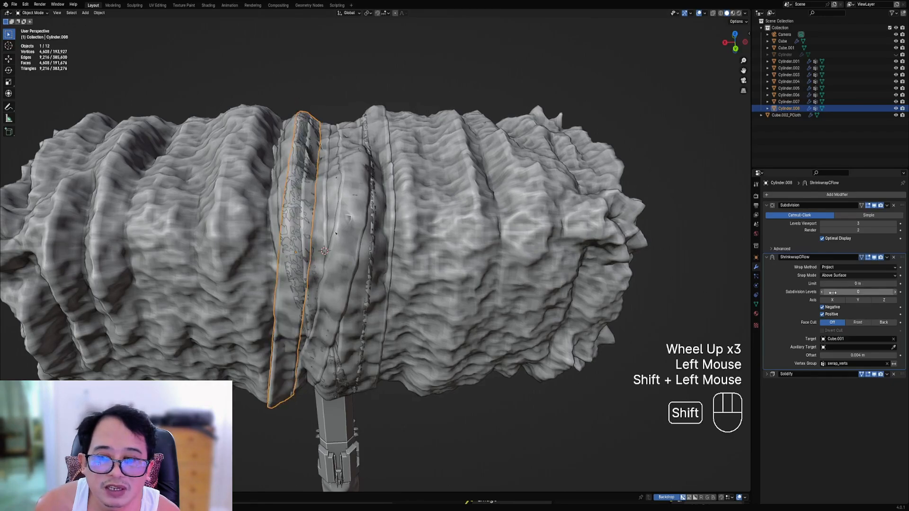
shift+drag(844, 355, 864, 355)
Step: Raise the Shrinkwrap offset slightly on the band that was tilted about 4 degrees
scroll(459, 267, down, 2)
middle_drag(459, 268, 359, 312)
key(alt+a)
right_click(356, 316)
click(767, 258)
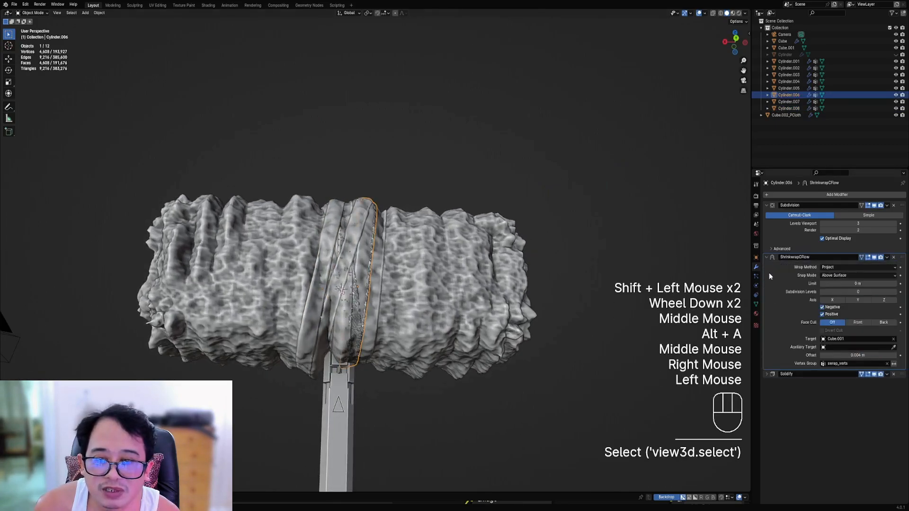
shift+drag(846, 355, 854, 355)
Step: Duplicate the central crossing band in the back view, then shift and rotate the copy into the gap between the slanted straps
middle_drag(515, 275, 522, 268)
key(alt+a)
right_click(347, 264)
shift+middle_drag(369, 256, 381, 247)
key(shift+d)
key(r)
click(442, 214)
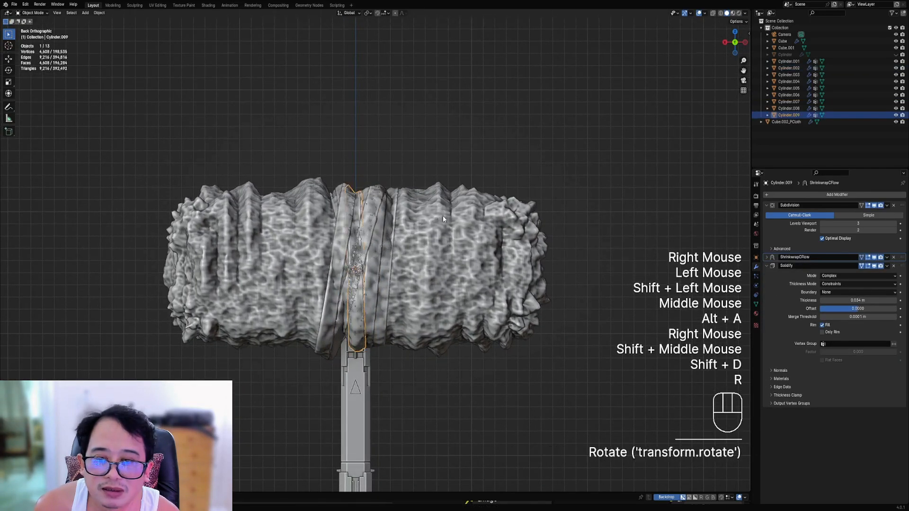
key(g)
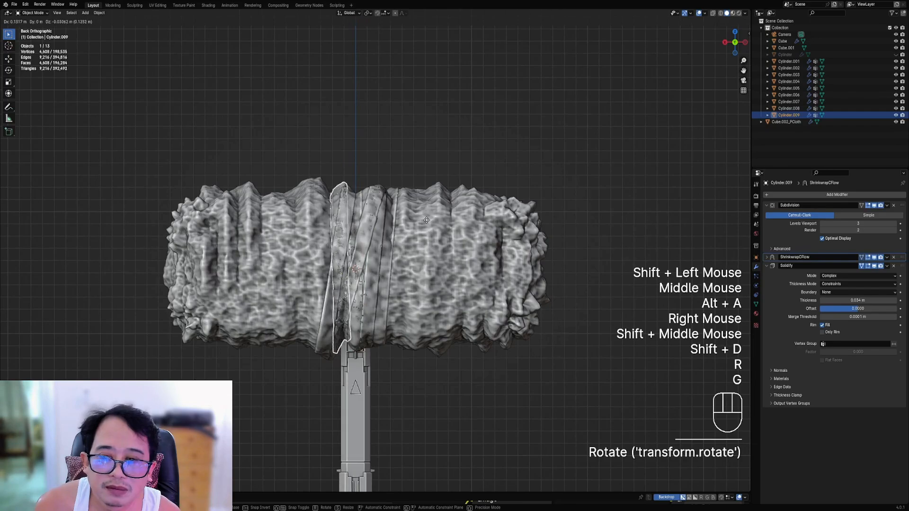
click(432, 221)
key(r)
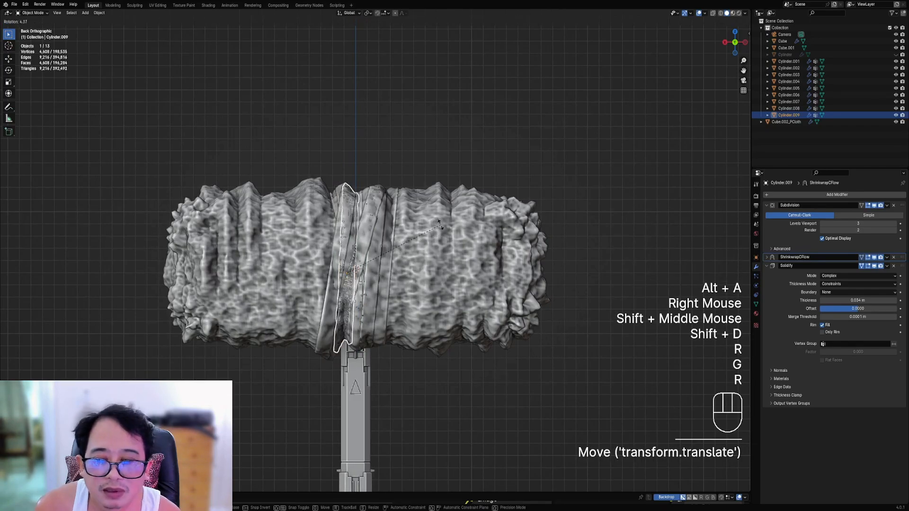
shift+click(841, 317)
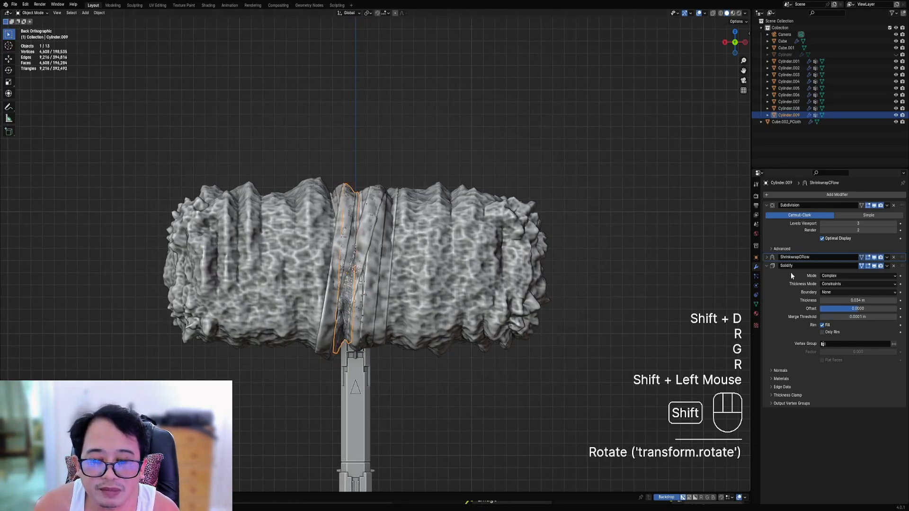
Step: Increase the Shrinkwrap offset slightly on the band copy filling the gap
click(767, 266)
click(766, 257)
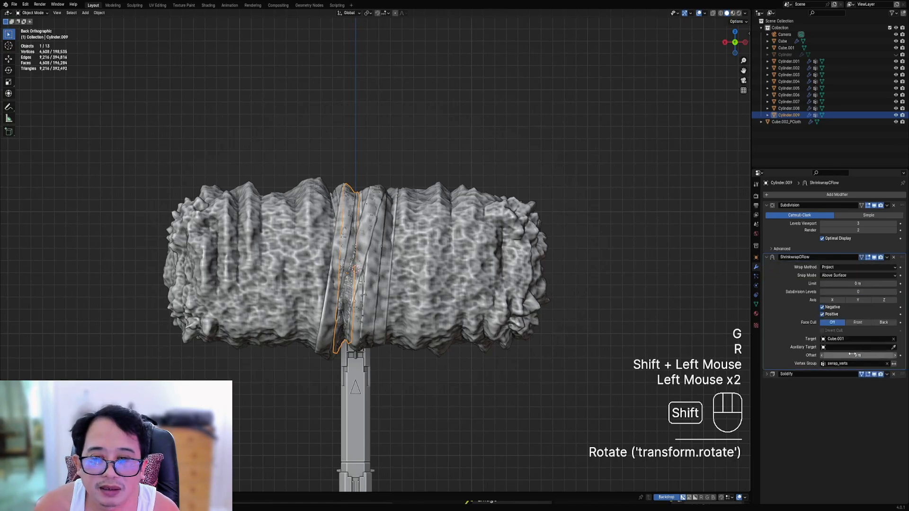
shift+drag(852, 354, 858, 354)
Step: Unhide the original band and shrinkwrap it as a small collar onto the upper handle, with a 0.0044 offset and Wrap Subdivision enabled
scroll(421, 260, down, 2)
middle_drag(420, 261, 426, 333)
key(alt+a)
scroll(425, 325, down, 1)
key(alt+h)
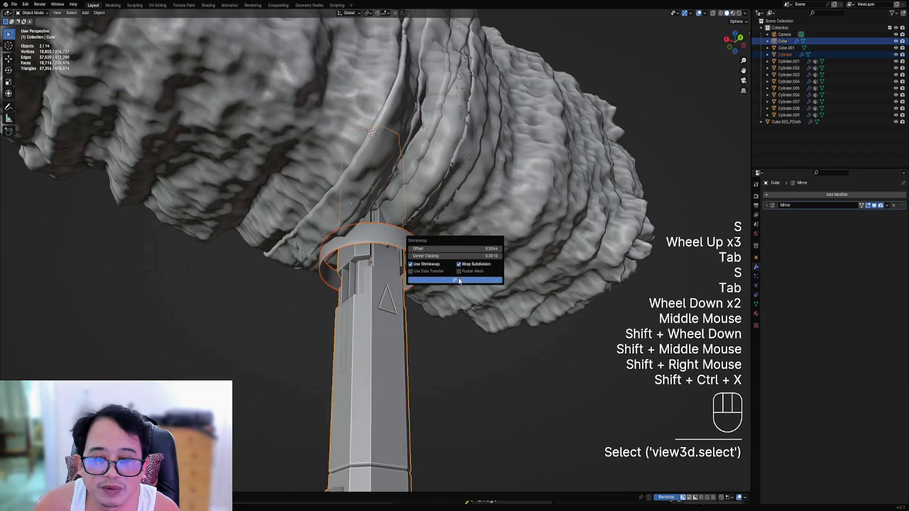
click(458, 281)
Step: Duplicate the handle collar slightly lower in the back view and rotate the copy about 7 degrees
middle_drag(458, 281, 437, 291)
scroll(436, 290, up, 1)
right_click(442, 231)
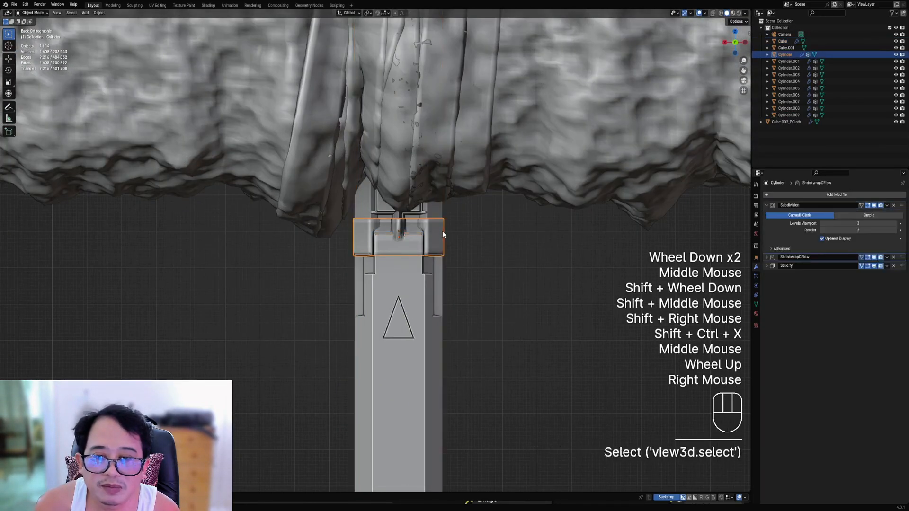
key(shift+d)
key(r)
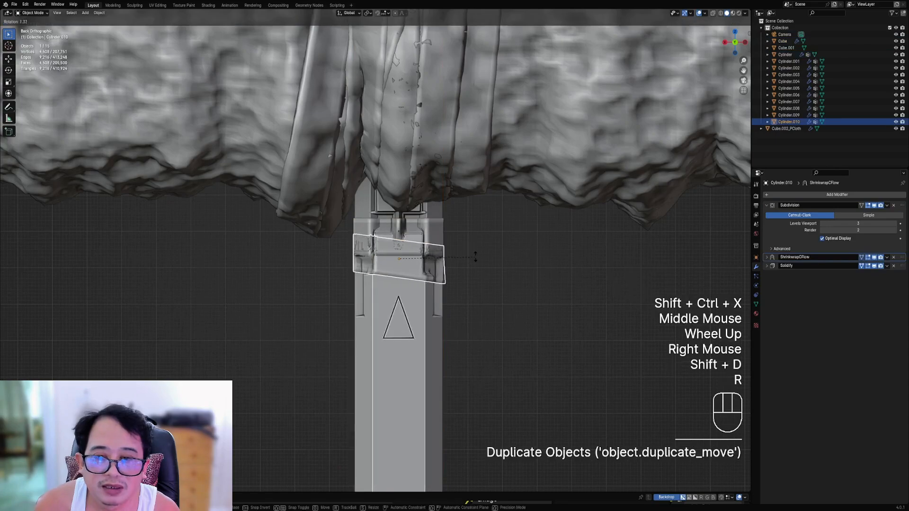
Step: Tilt the duplicated cloth band across the handle just below the hammer head and adjust its mesh with Shrink/Fatten
click(474, 255)
key(Tab)
key(alt+s)
click(475, 252)
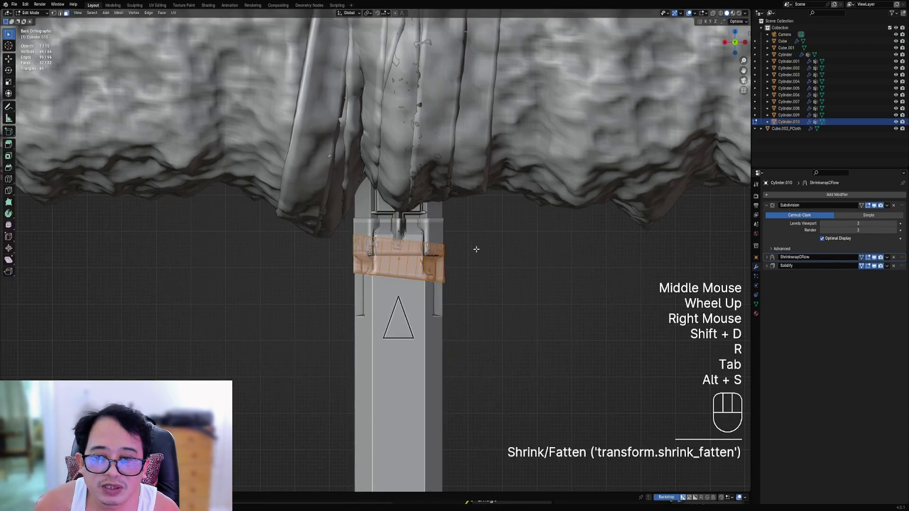
key(Tab)
scroll(475, 246, down, 1)
key(Tab)
key(Tab)
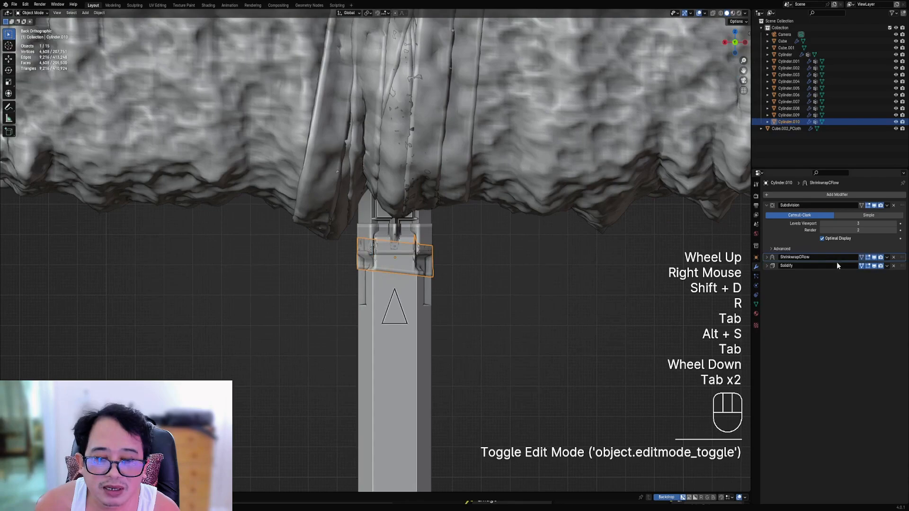
Step: Fine-tune the ShrinkwrapCFlow offset of the tilted cloth band and expand its Solidify settings
click(773, 258)
mouse_move(838, 354)
shift+mouse_down()
mouse_move(851, 354)
mouse_move(838, 355)
shift+mouse_up()
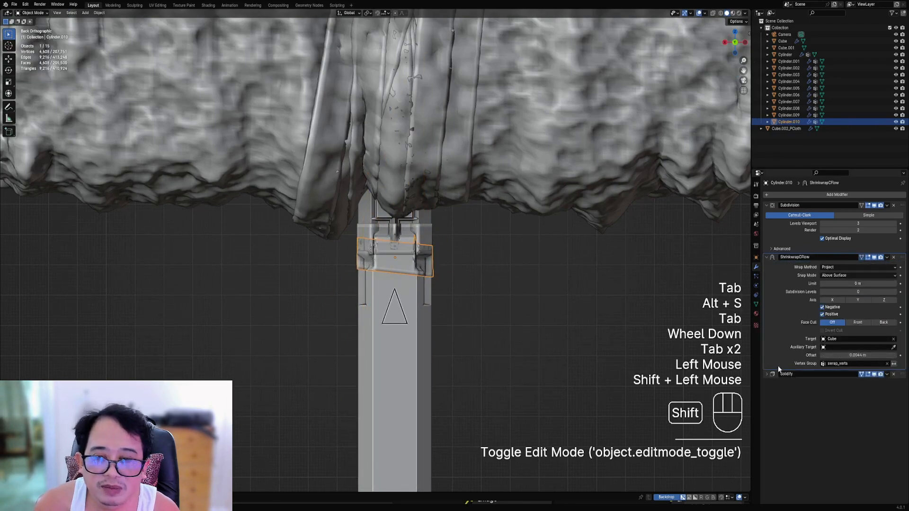
click(766, 373)
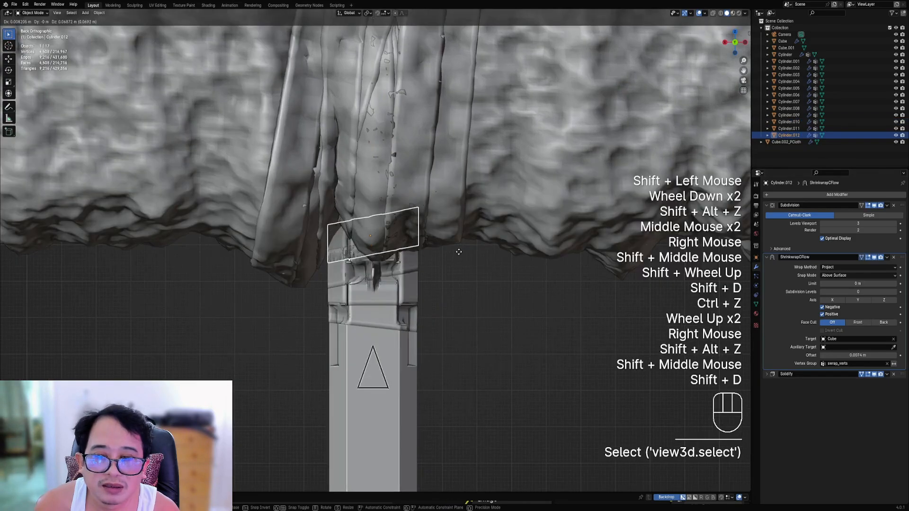
Step: Rotate the newest duplicated cloth band into place where the handle meets the hammer head
key(r)
click(460, 267)
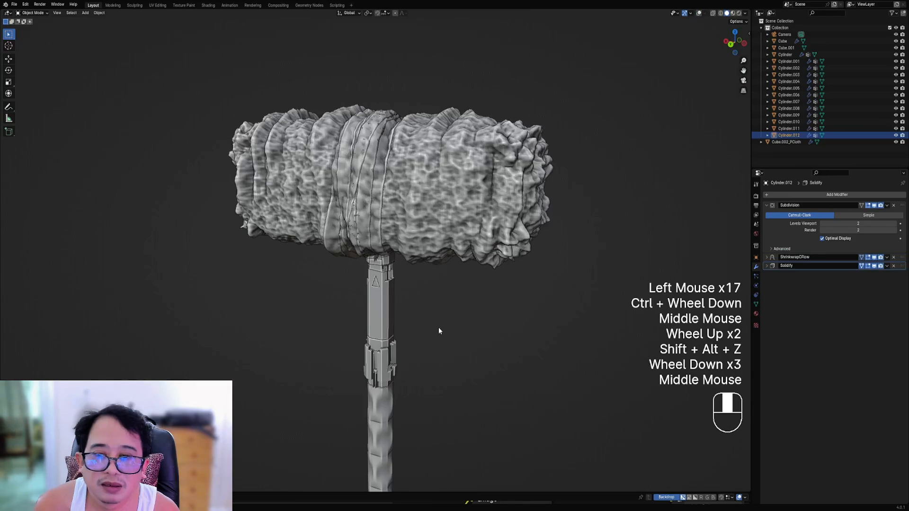
Step: Review the complete hammer from several angles in a maximized viewport and save the file
scroll(445, 317, down, 1)
scroll(456, 299, down, 1)
middle_drag(418, 317, 428, 299)
scroll(428, 312, up, 1)
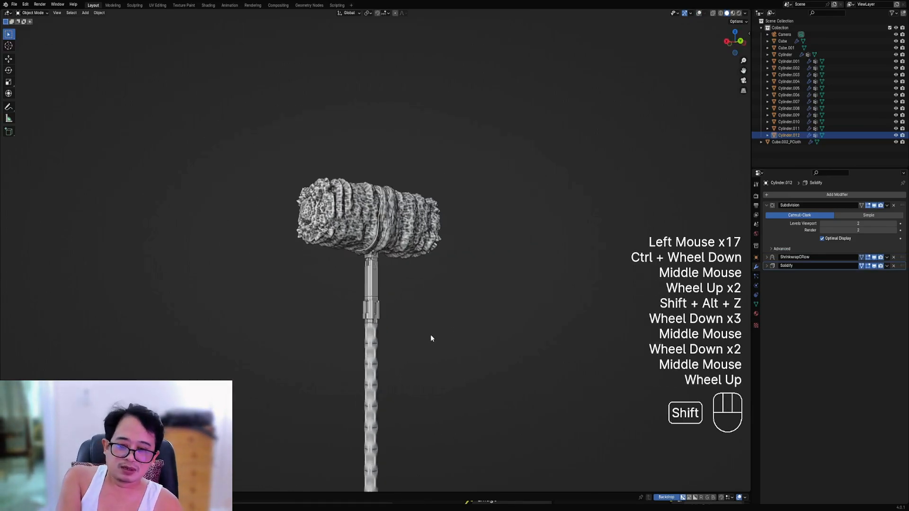
shift+middle_drag(430, 337, 516, 283)
key(ctrl+space)
scroll(439, 245, down, 1)
scroll(467, 251, up, 1)
key(ctrl+s)
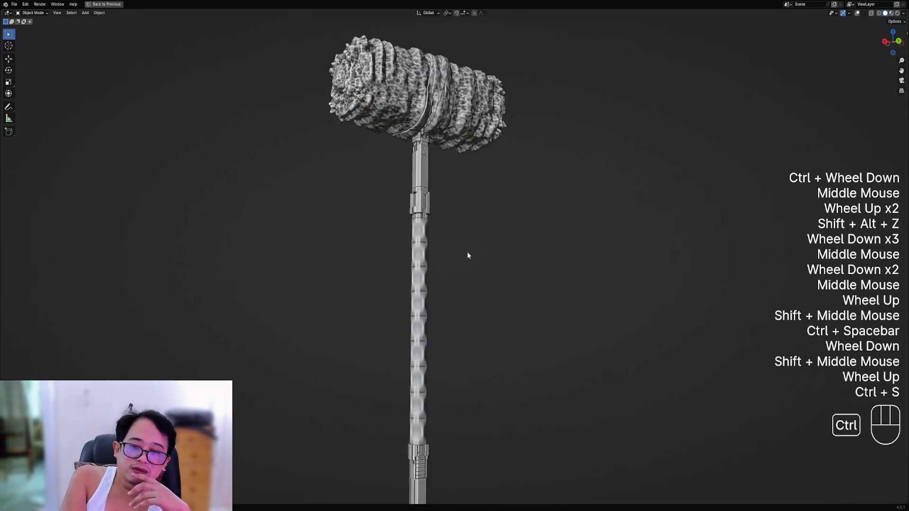
scroll(467, 252, down, 1)
middle_drag(467, 252, 486, 251)
key(ctrl+space)
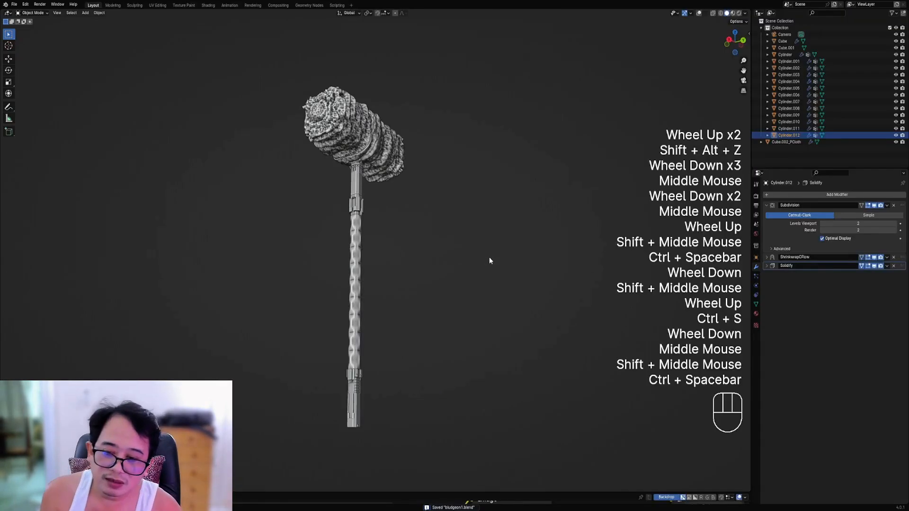
Step: Set the world HDRI to kloofendal_38d_partly_cloudy_2k.hdr
click(757, 234)
click(772, 280)
click(833, 329)
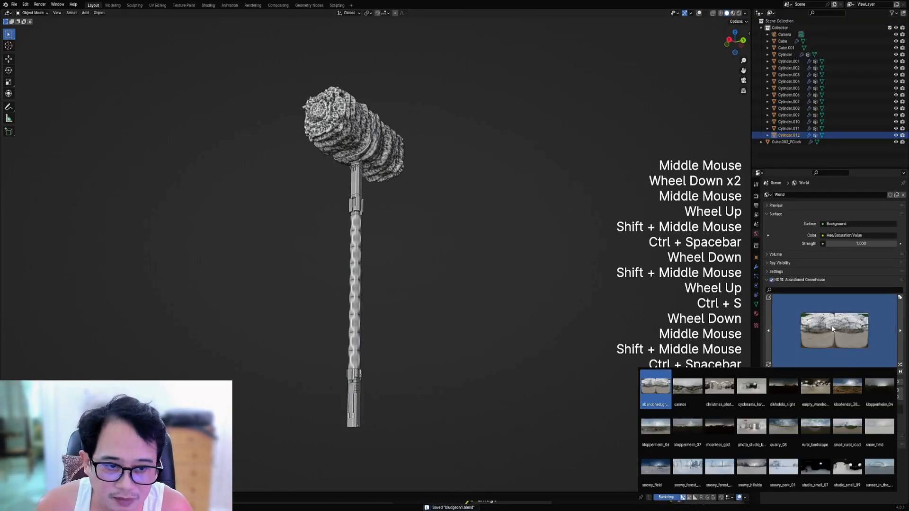
click(846, 386)
Step: Preview the hammer in rendered shading under the new HDRI, return to solid shading and save the file
key(z)
mouse_move(462, 217)
middle_down()
mouse_move(452, 226)
mouse_move(562, 212)
mouse_move(478, 230)
mouse_move(379, 226)
mouse_move(450, 220)
middle_up()
click(488, 203)
scroll(427, 241, up, 2)
key(z)
key(ctrl+s)
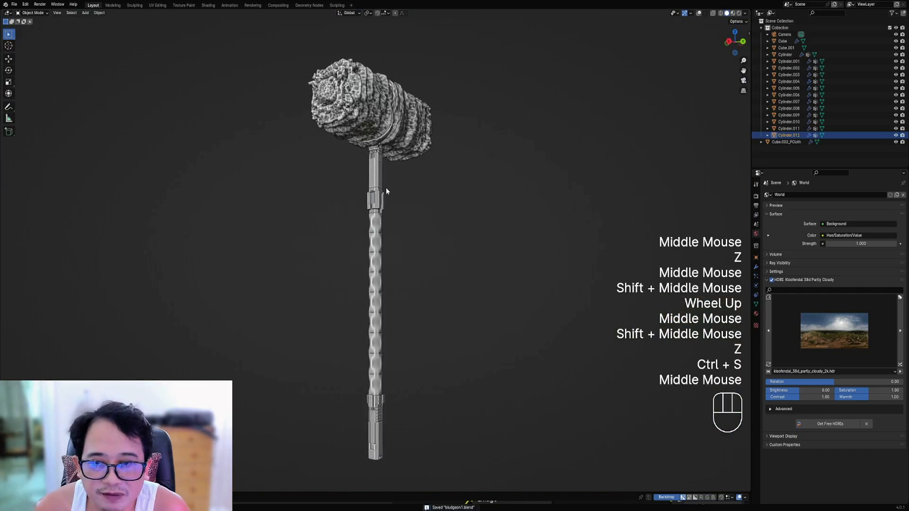
Step: Hide the rough stone hammer head so the cloth bands and handle are exposed
shift+middle_drag(386, 191, 376, 180)
right_click(369, 169)
key(h)
Step: Append the Random Flow materials to the scene
key(shift+q)
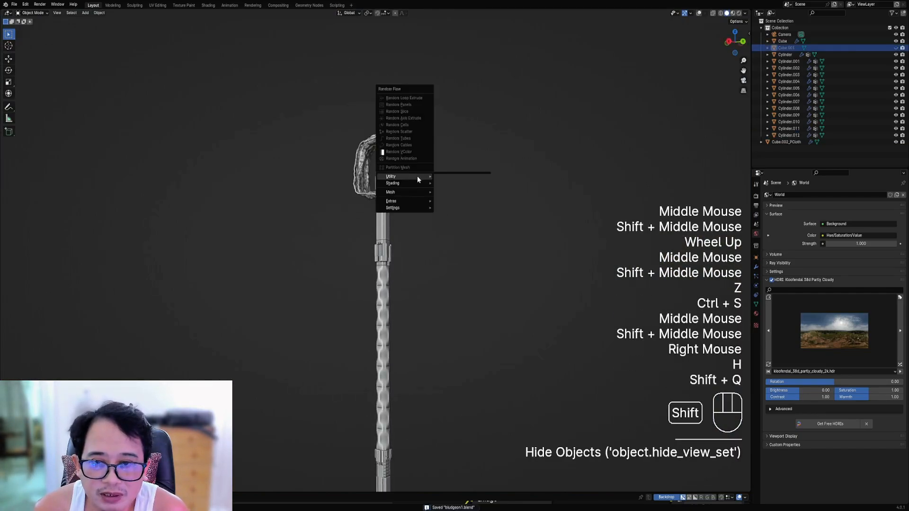
mouse_move(417, 184)
click(450, 190)
Step: Turn on the viewport overlays and select the group of cloth bands that wrap around the hammer head
right_click(394, 191)
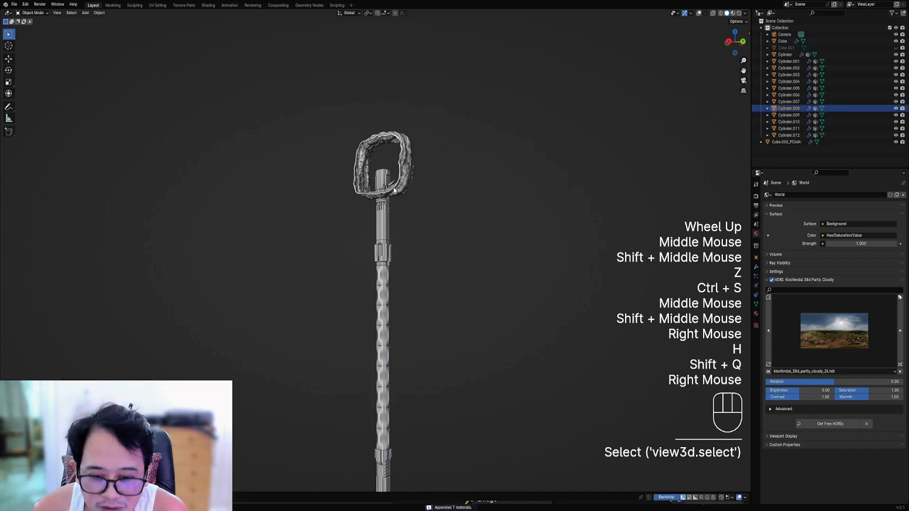
key(shift+alt+z)
scroll(460, 229, up, 2)
shift+middle_drag(445, 178, 423, 124)
shift+right_click(422, 124)
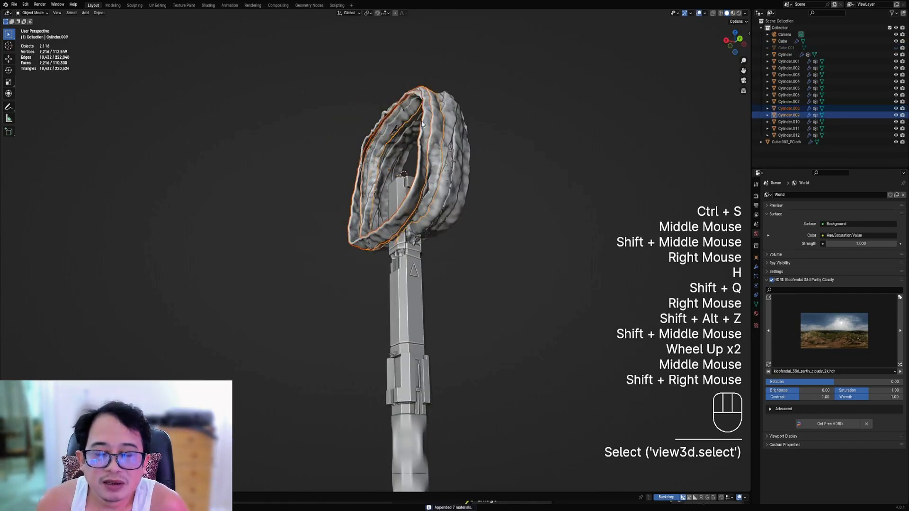
key(alt+a)
drag(393, 82, 461, 237)
scroll(470, 248, up, 4)
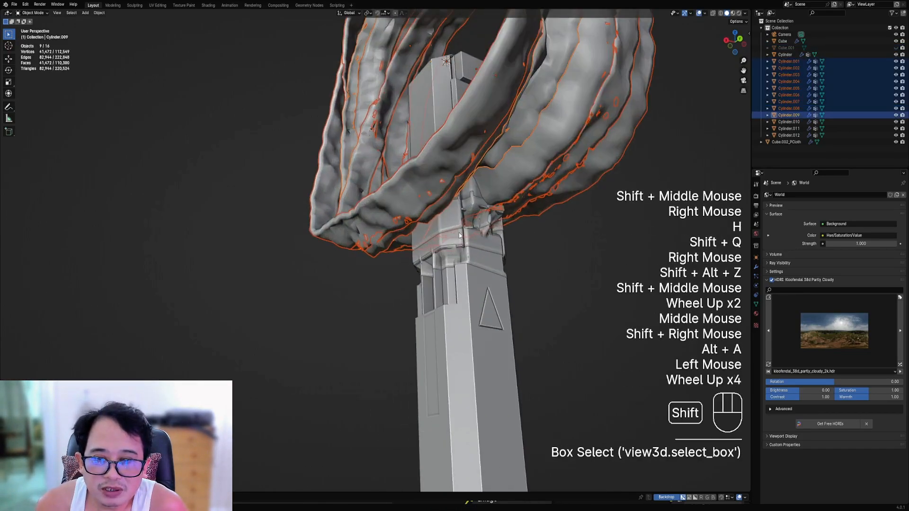
Step: Add the remaining cloth bands around the handle joint to the selection, checking with cancelled moves that every band is included
shift+right_click(466, 236)
shift+right_click(476, 244)
shift+right_click(492, 250)
scroll(541, 236, down, 2)
key(g)
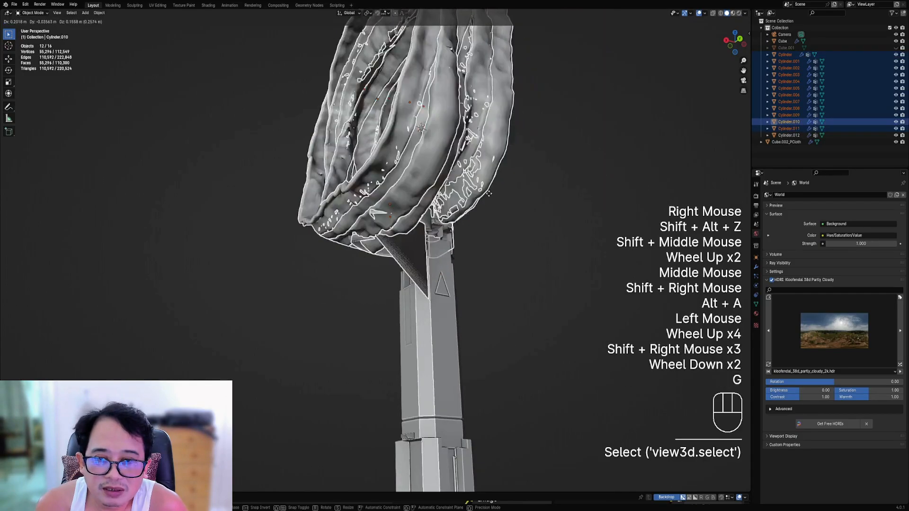
right_click(439, 206)
scroll(439, 206, up, 2)
shift+right_click(490, 174)
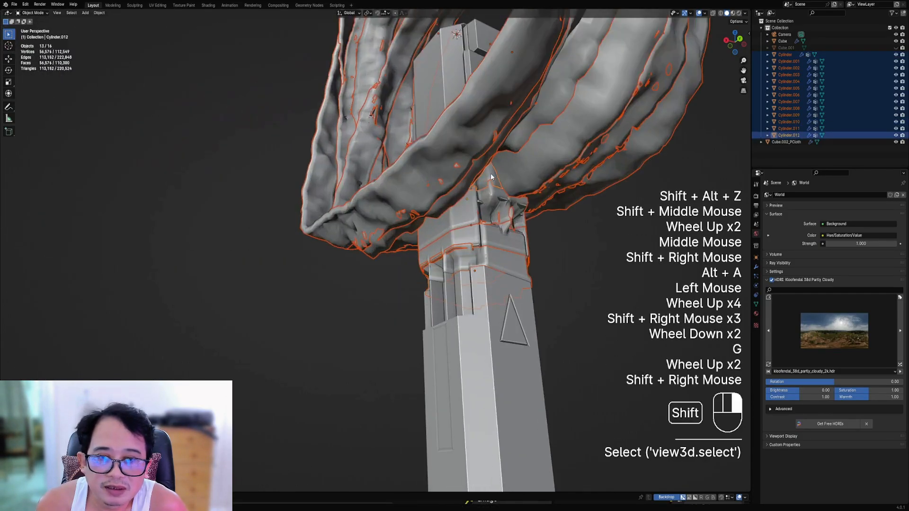
scroll(521, 209, down, 2)
key(g)
right_click(518, 195)
scroll(519, 195, down, 1)
shift+middle_drag(518, 195, 443, 173)
scroll(442, 173, up, 1)
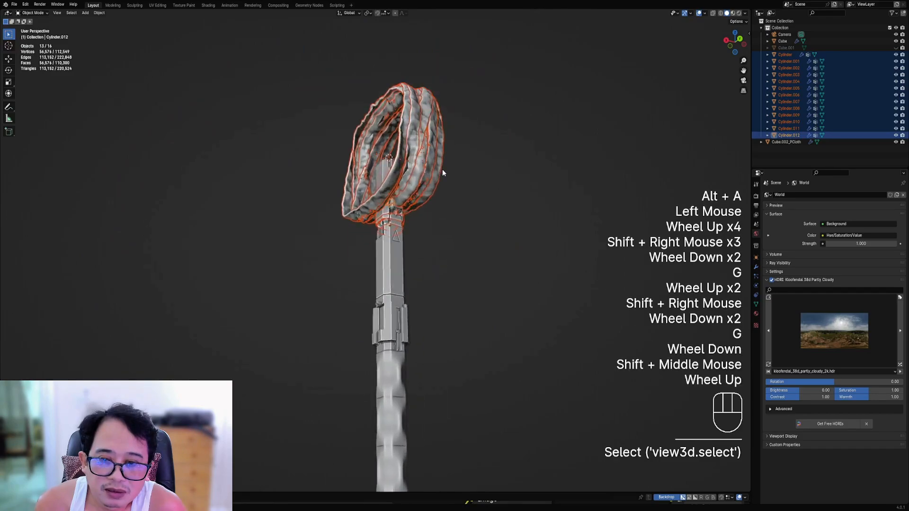
Step: Assign the rflow_cloth material to all selected cloth bands
scroll(442, 169, up, 1)
key(ctrl+shift+x)
click(471, 184)
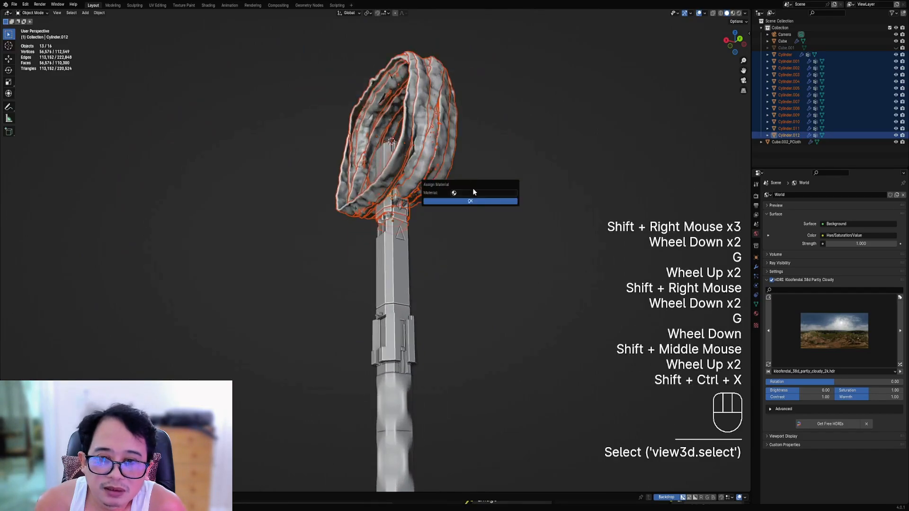
click(474, 192)
click(471, 209)
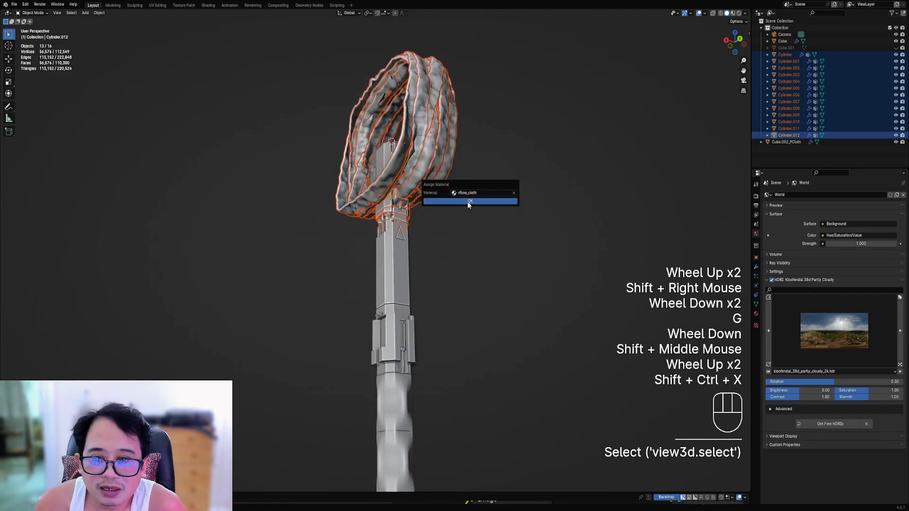
click(468, 204)
middle_drag(464, 206, 514, 213)
Step: Select the wavy cloth grip on the handle, undo the accidental move, and assign the cloth material to it
key(alt+a)
right_click(382, 143)
scroll(384, 147, down, 2)
middle_drag(473, 283, 417, 247)
scroll(437, 286, down, 2)
scroll(417, 247, up, 1)
right_click(384, 217)
key(ctrl+z)
key(ctrl+shift+x)
mouse_move(403, 219)
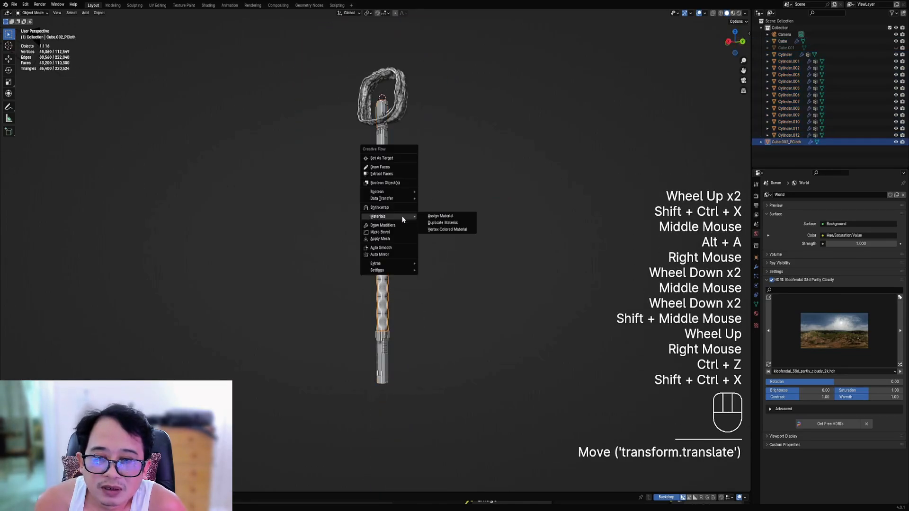
click(447, 216)
click(451, 246)
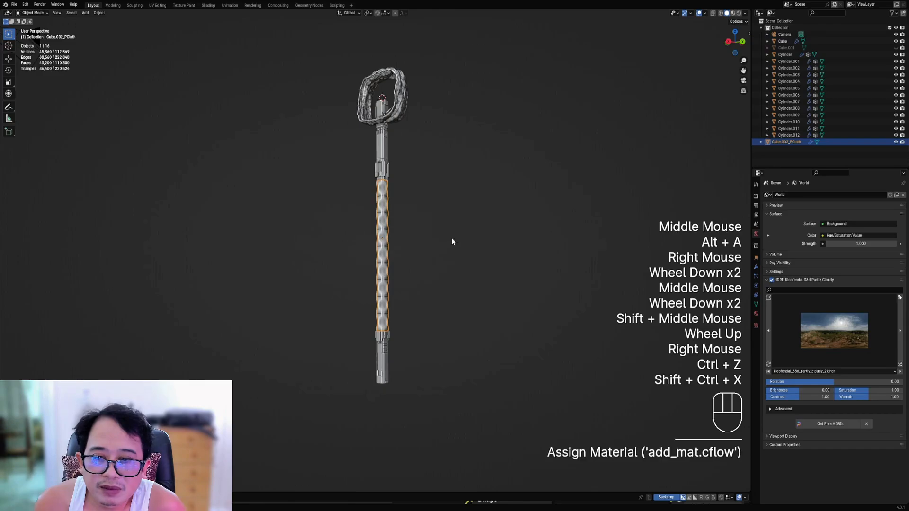
Step: Apply Random VColor to the hard-surface handle parts with saturation 0, value from 0.7 to 0.9 and the limit set to Sharp
key(alt+a)
right_click(380, 240)
scroll(442, 169, up, 2)
key(shift+q)
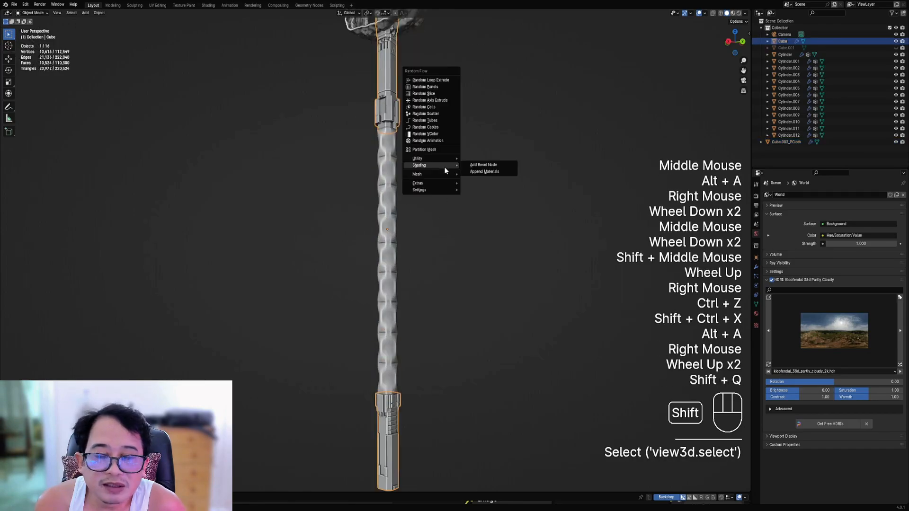
click(436, 136)
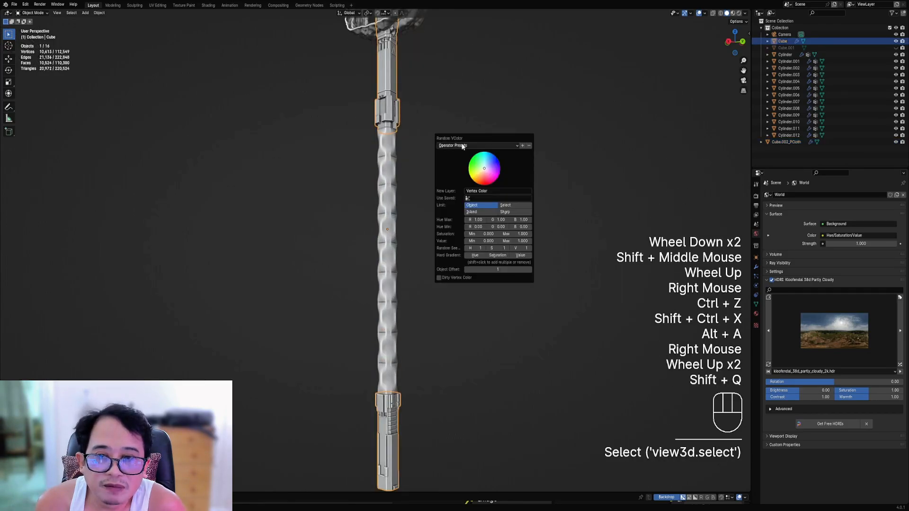
click(466, 162)
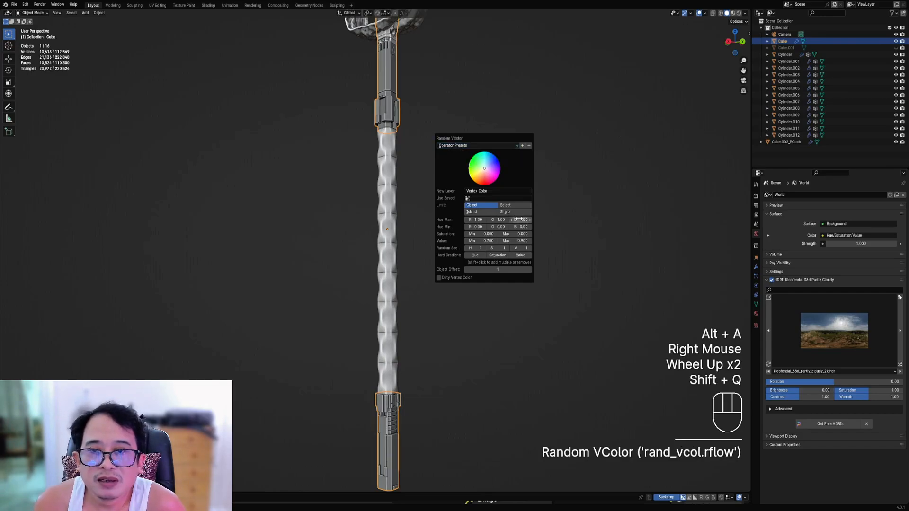
click(505, 212)
click(439, 285)
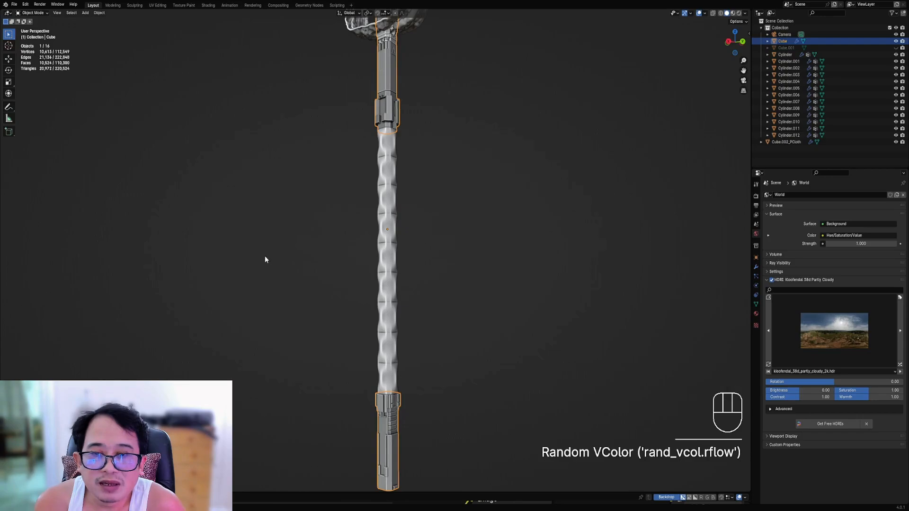
Step: Assign the rflow_panel_soft_uv material to the hard-surface handle parts
scroll(267, 259, down, 1)
middle_drag(331, 237, 369, 232)
scroll(421, 210, down, 1)
shift+middle_drag(403, 132, 394, 201)
scroll(394, 200, up, 2)
right_click(385, 198)
scroll(426, 185, up, 2)
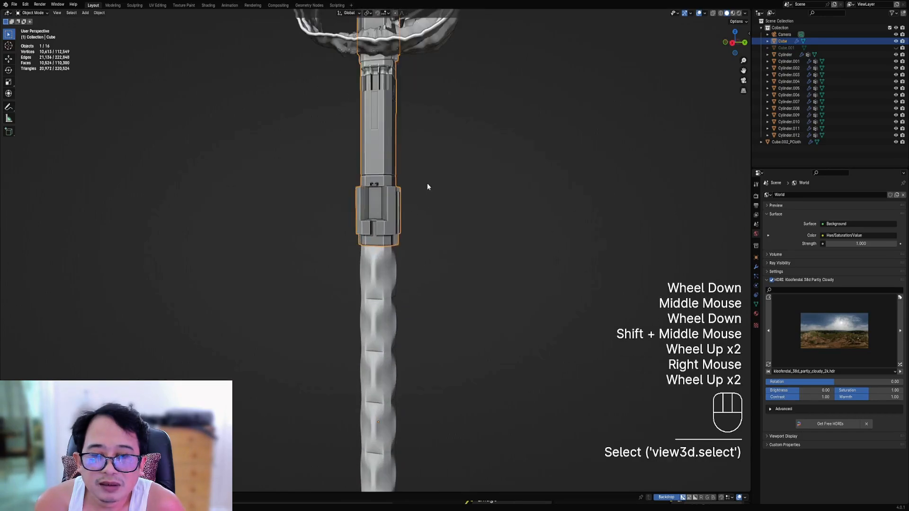
key(shift+ctrl+x)
mouse_move(425, 183)
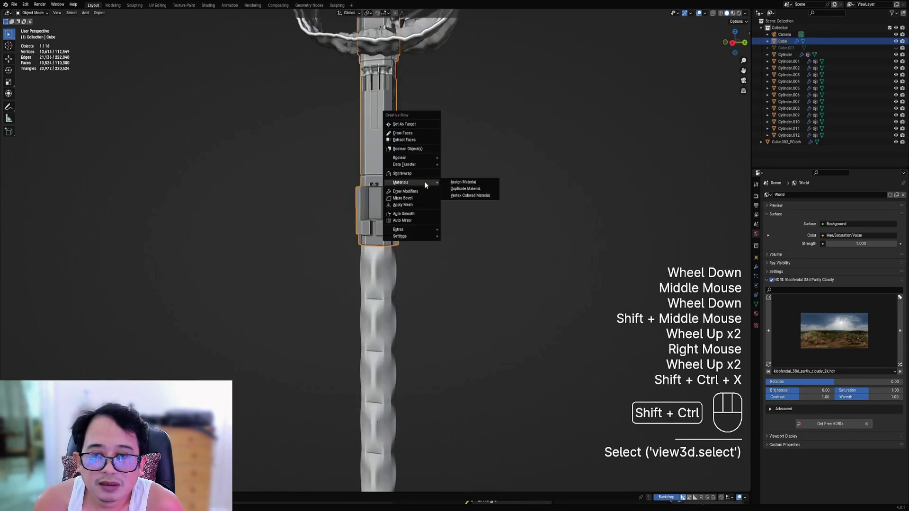
click(455, 183)
click(463, 192)
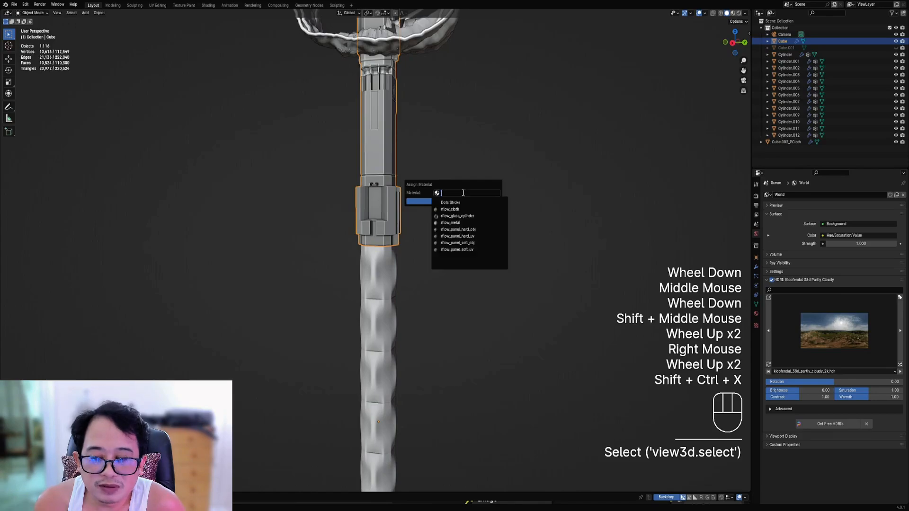
click(463, 249)
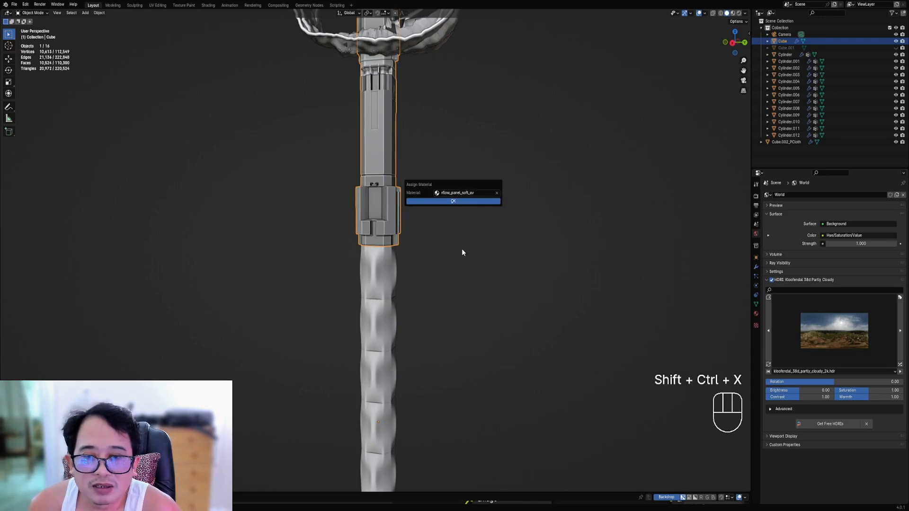
click(450, 205)
Step: Unwrap the whole mesh of the hard-surface handle parts with Cube Projection
scroll(426, 190, down, 2)
key(Tab)
key(a)
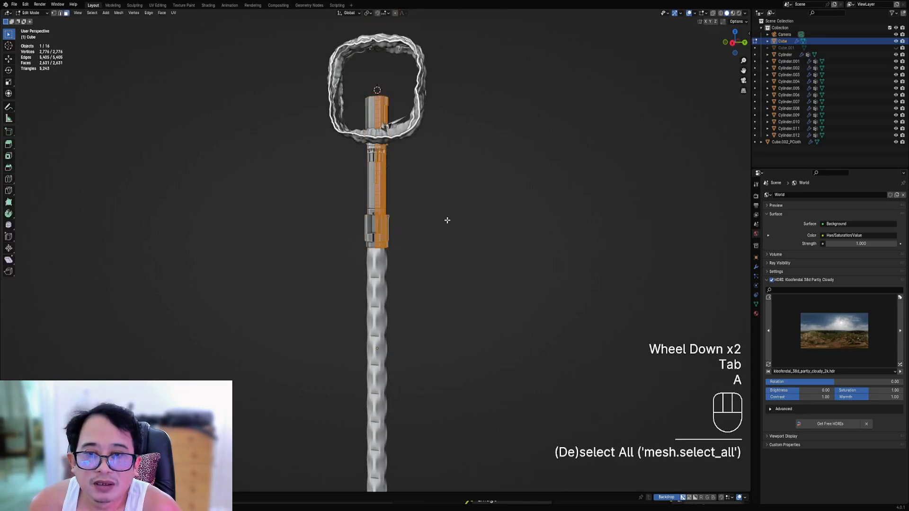
key(u)
click(452, 256)
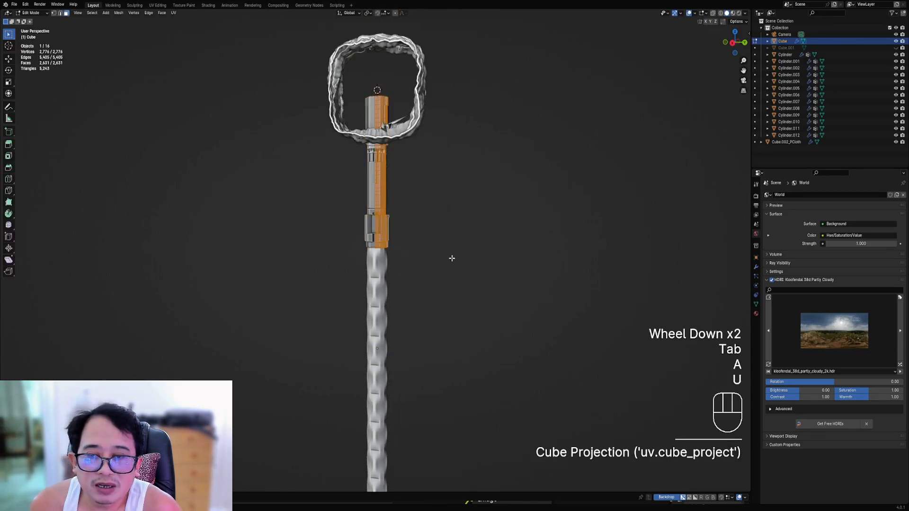
key(Tab)
Step: Unhide the hammer head and switch the viewport to rendered shading
scroll(451, 263, down, 2)
shift+middle_drag(450, 263, 461, 251)
middle_drag(461, 251, 418, 227)
scroll(447, 231, up, 2)
middle_drag(442, 304, 457, 282)
scroll(458, 278, down, 1)
key(alt+h)
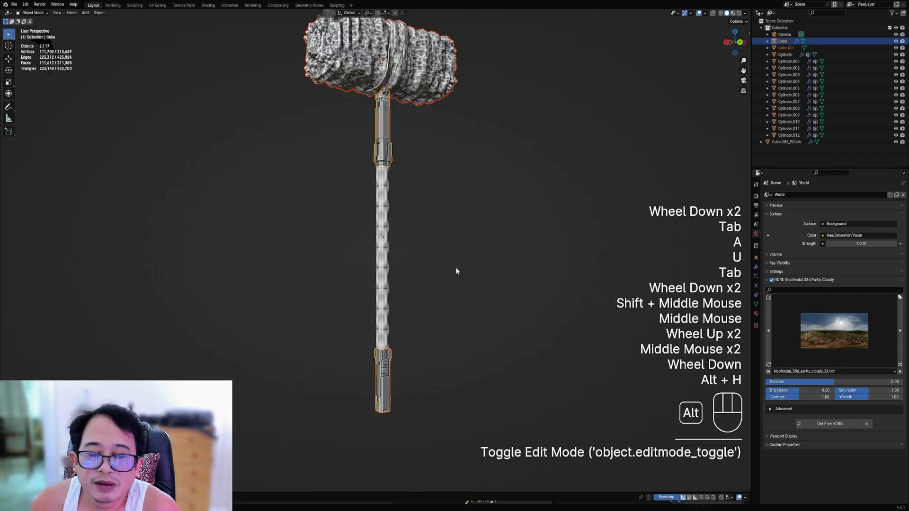
key(z)
click(452, 174)
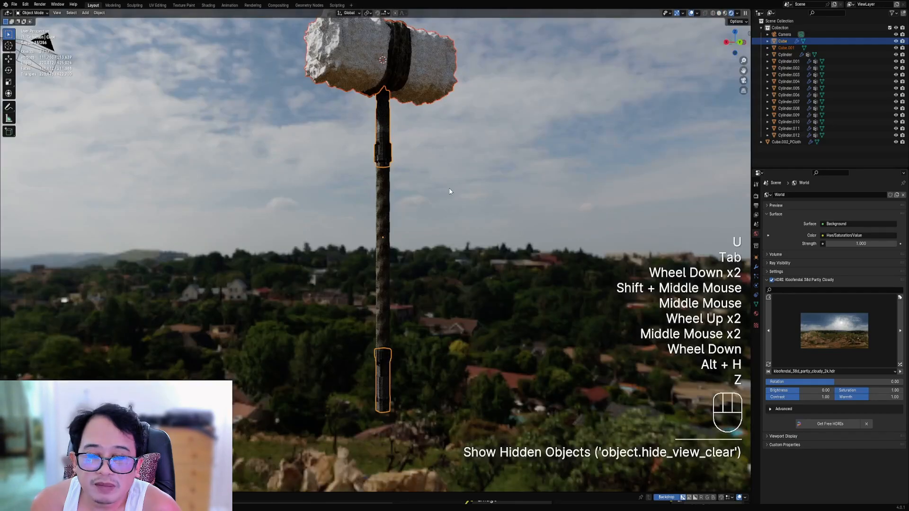
Step: Turn off the viewport overlays and examine the rendered materials on the hammer head, cloth bands and handle
key(shift+alt+z)
mouse_move(453, 180)
middle_down()
mouse_move(465, 209)
mouse_move(427, 229)
middle_up()
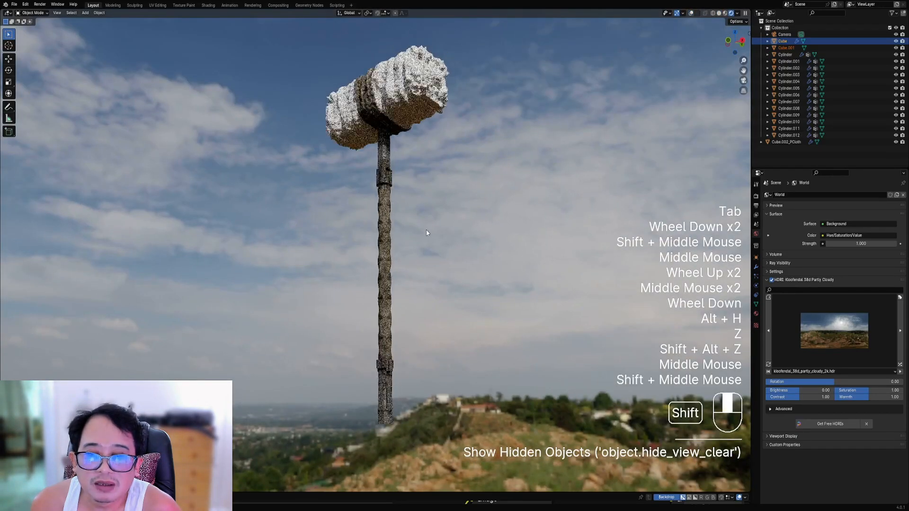
scroll(424, 271, up, 4)
middle_drag(424, 271, 364, 260)
scroll(363, 260, down, 1)
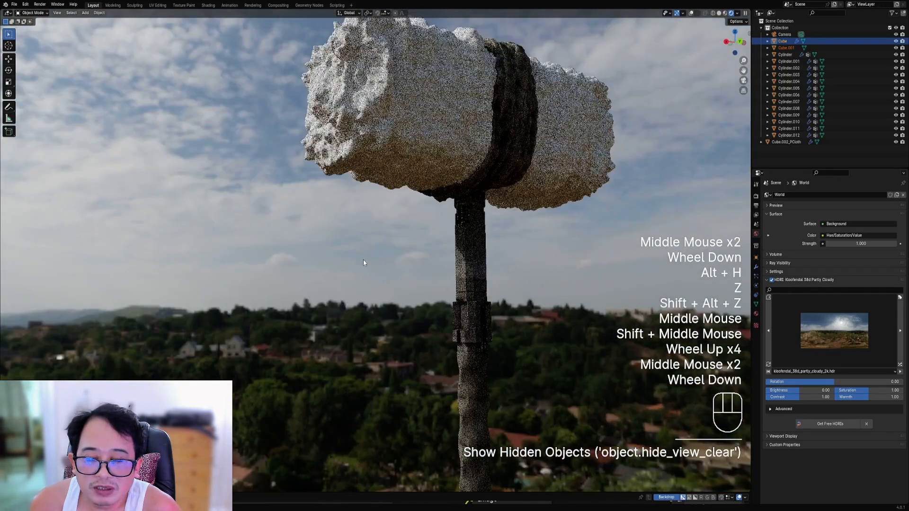
Step: Rotate the HDRI environment by roughly a quarter turn in the negative direction and check the lighting on the handle
shift+middle_drag(493, 308, 473, 270)
middle_drag(473, 270, 500, 284)
scroll(499, 284, down, 1)
shift+middle_drag(499, 284, 486, 352)
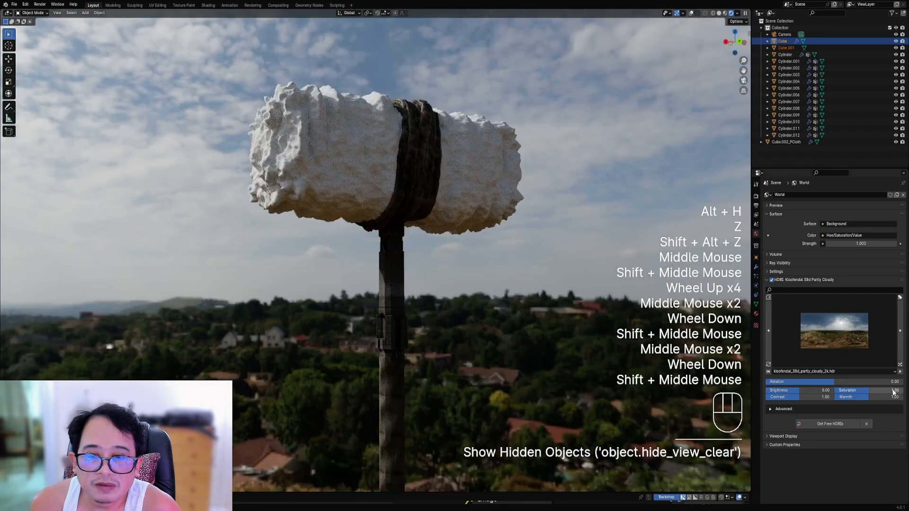
drag(859, 382, 826, 382)
middle_drag(419, 294, 421, 255)
scroll(419, 290, down, 2)
scroll(438, 294, up, 2)
scroll(445, 300, up, 2)
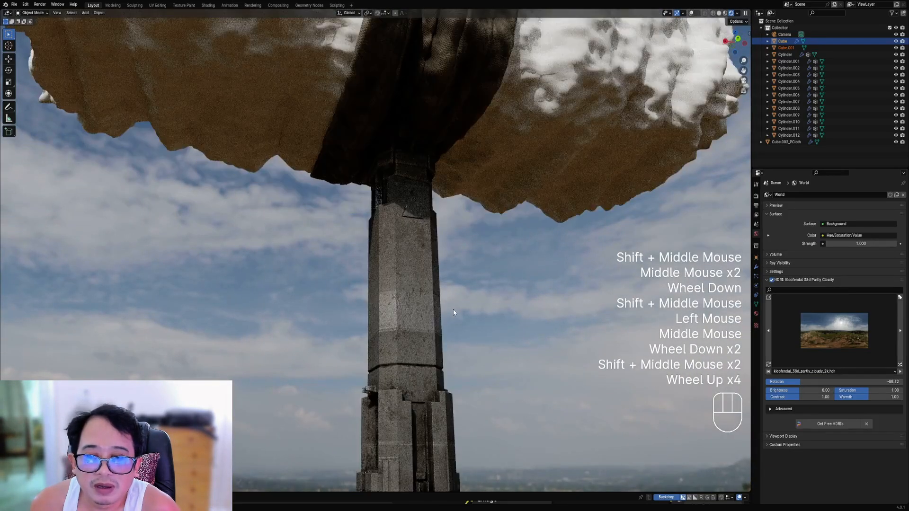
Step: Select the hard-surface handle parts, return the viewport to solid shading and enlarge the lower node editor
scroll(452, 309, down, 4)
right_click(399, 273)
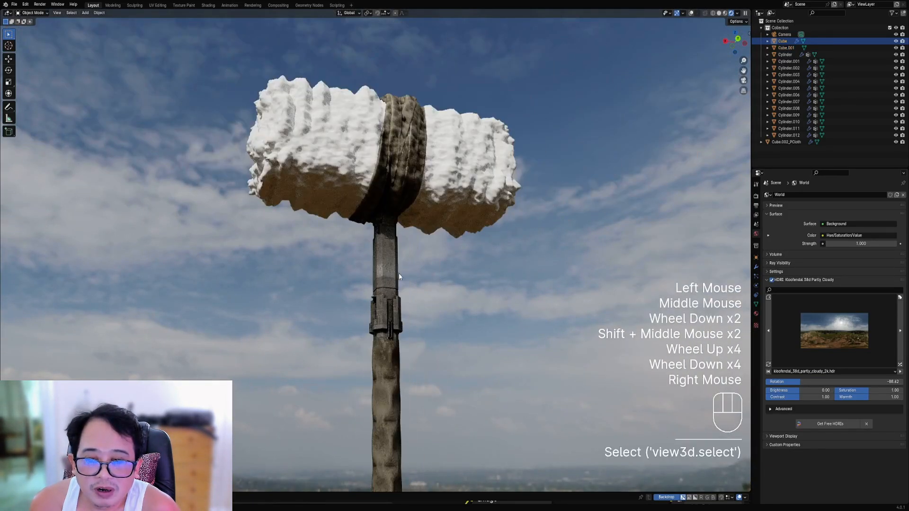
key(z)
drag(490, 493, 490, 253)
scroll(172, 308, down, 2)
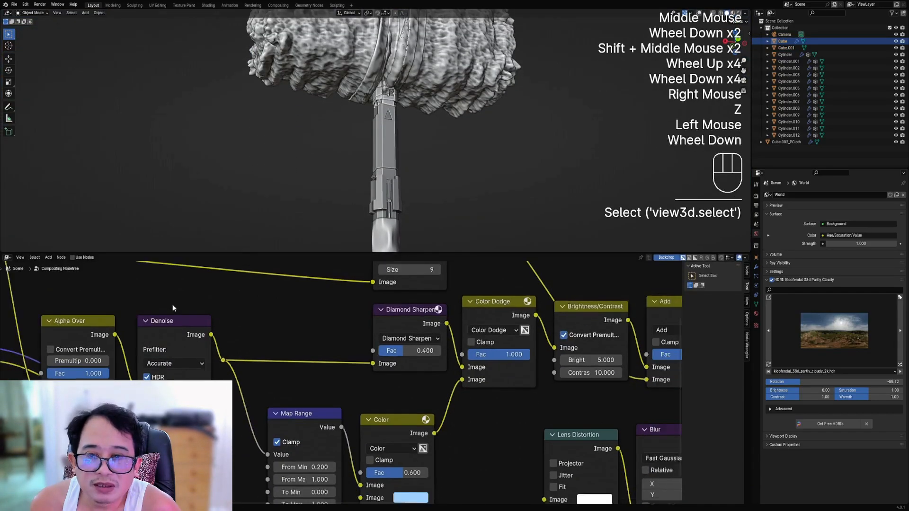
Step: Change the lower editor to the Shader Editor and frame all nodes of the rflow_panel_soft_uv material
click(7, 258)
click(10, 312)
scroll(285, 331, down, 1)
key(a)
key(KP_Decimal)
key(alt+a)
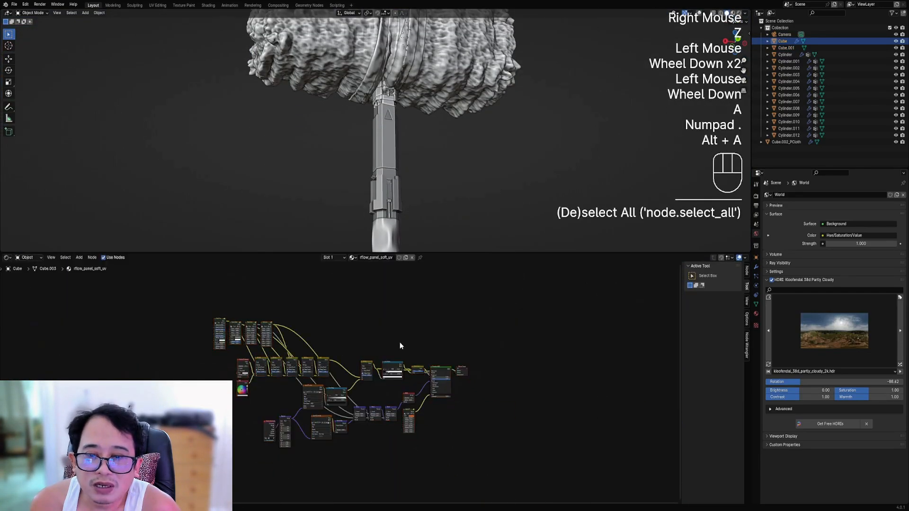
Step: Switch the viewport back to rendered shading with the upper part of the hammer in view
shift+middle_drag(417, 174, 399, 153)
scroll(413, 189, down, 1)
right_click(363, 155)
key(z)
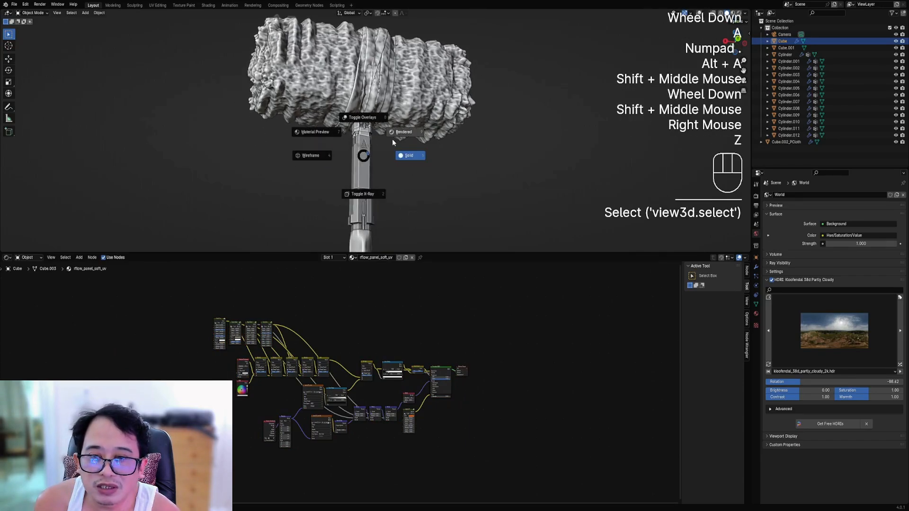
scroll(442, 387, up, 5)
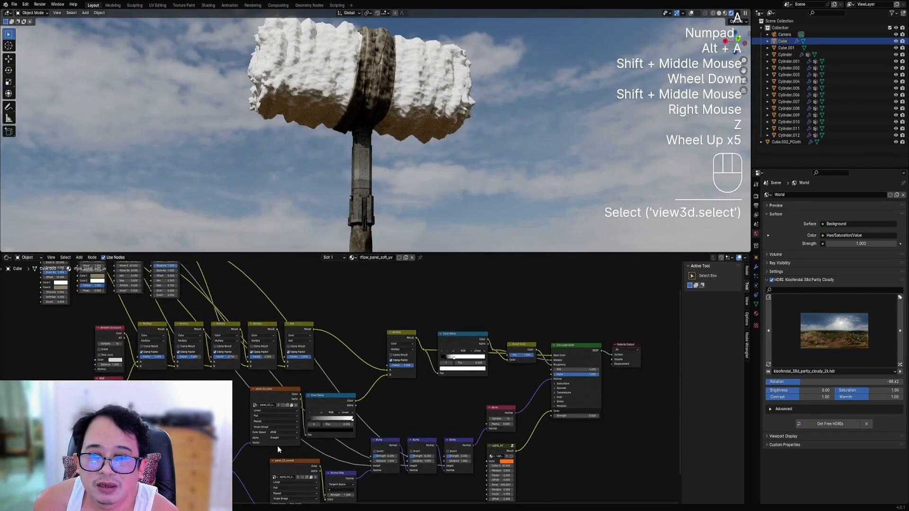
Step: Try Mapping scales of 0.5 and 0.2 on all axes for the panel textures of the handle material
middle_drag(277, 446, 361, 393)
scroll(362, 393, up, 2)
click(330, 410)
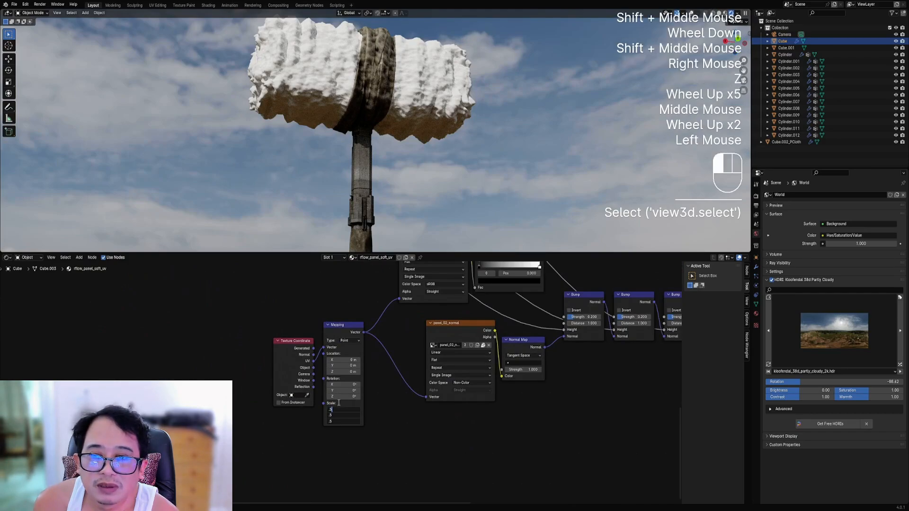
shift+middle_drag(393, 73, 397, 122)
scroll(415, 211, up, 1)
shift+middle_drag(416, 211, 435, 211)
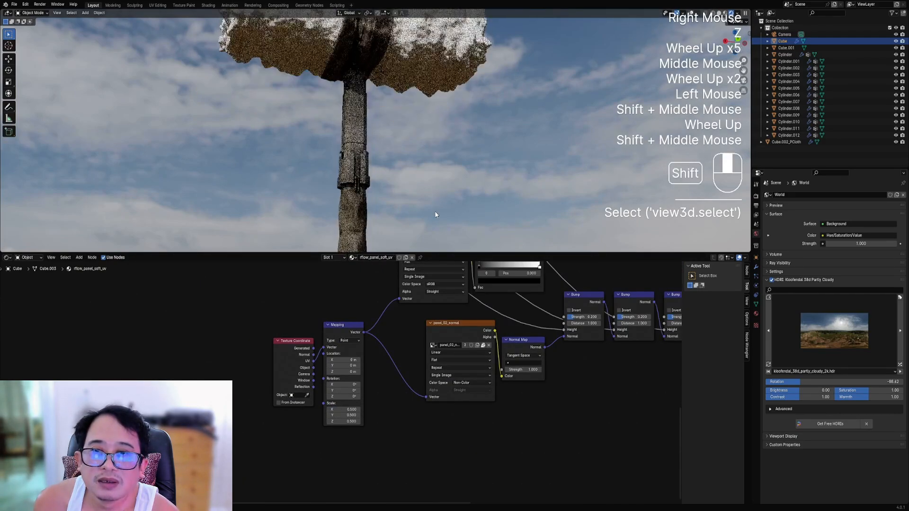
shift+click(353, 410)
text(0.2)
key(Return)
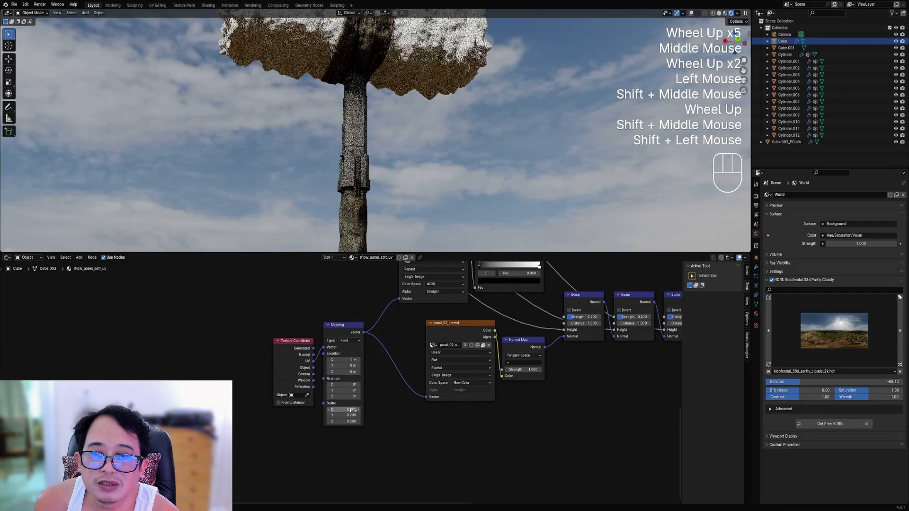
Step: Raise the Mapping scale to about 2.66 on all three axes and examine the panel texture along the handle
drag(353, 409, 424, 421)
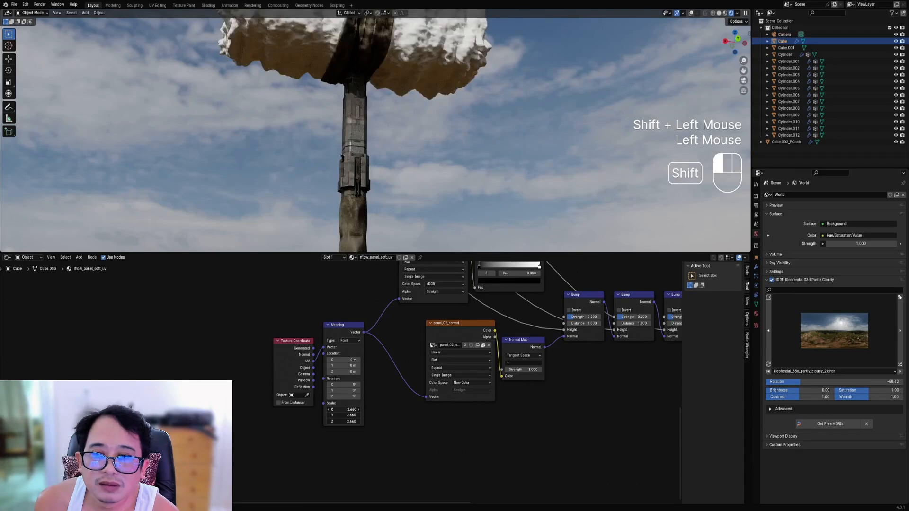
scroll(378, 126, down, 2)
shift+middle_drag(379, 126, 426, 142)
scroll(381, 141, up, 1)
scroll(388, 158, up, 2)
scroll(426, 142, down, 1)
shift+middle_drag(426, 142, 430, 204)
scroll(419, 183, up, 1)
scroll(493, 197, down, 1)
scroll(467, 194, down, 3)
scroll(465, 230, up, 1)
scroll(455, 407, down, 1)
Step: Set the emission strength of the handle material's Principled BSDF to 40 and save the file
middle_drag(454, 407, 462, 364)
scroll(456, 412, up, 2)
scroll(453, 400, up, 1)
scroll(453, 400, up, 2)
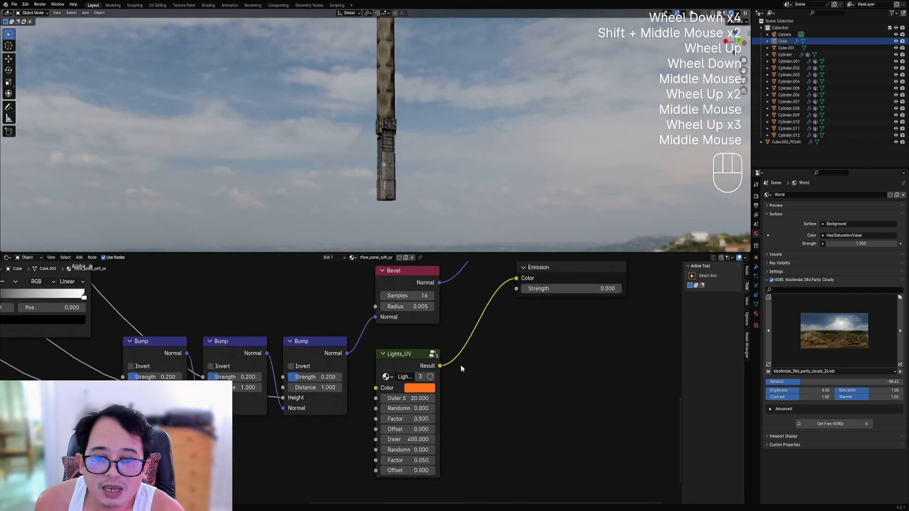
click(560, 289)
scroll(502, 171, down, 1)
shift+middle_drag(503, 171, 466, 170)
shift+scroll(457, 176, up, 1)
scroll(450, 183, up, 1)
key(ctrl+s)
Step: Try an inner Offset of 0.72 and an inner Factor of 0.19 on the Lights_UV node
scroll(479, 390, up, 2)
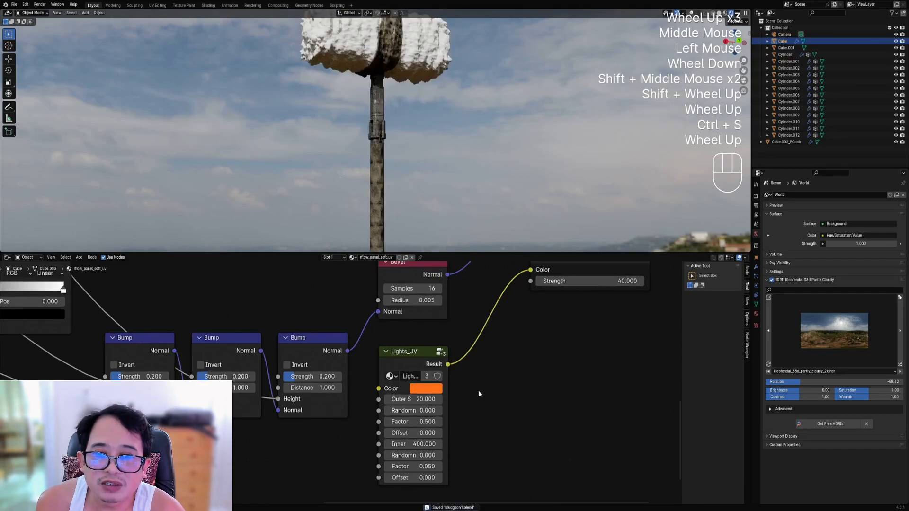
middle_drag(478, 393, 471, 412)
scroll(471, 414, up, 1)
shift+click(435, 474)
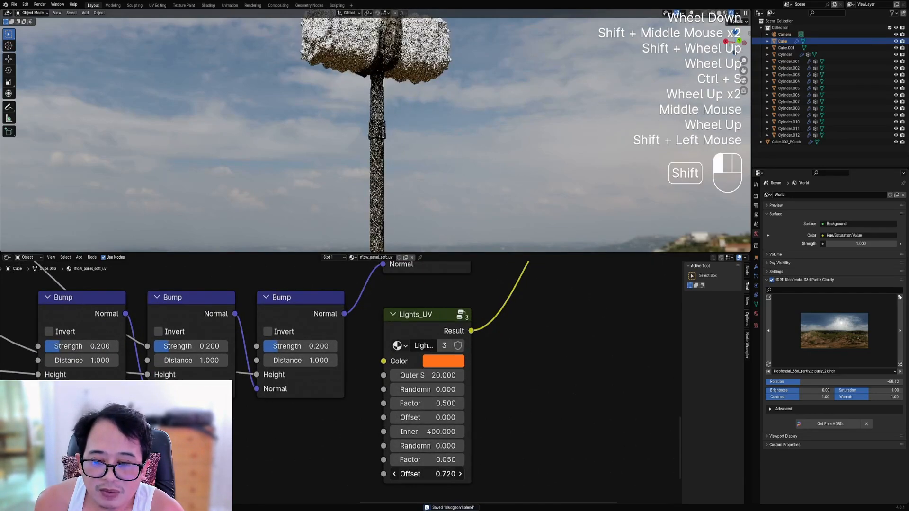
shift+drag(438, 464, 457, 464)
middle_drag(451, 221, 462, 134)
scroll(463, 134, up, 1)
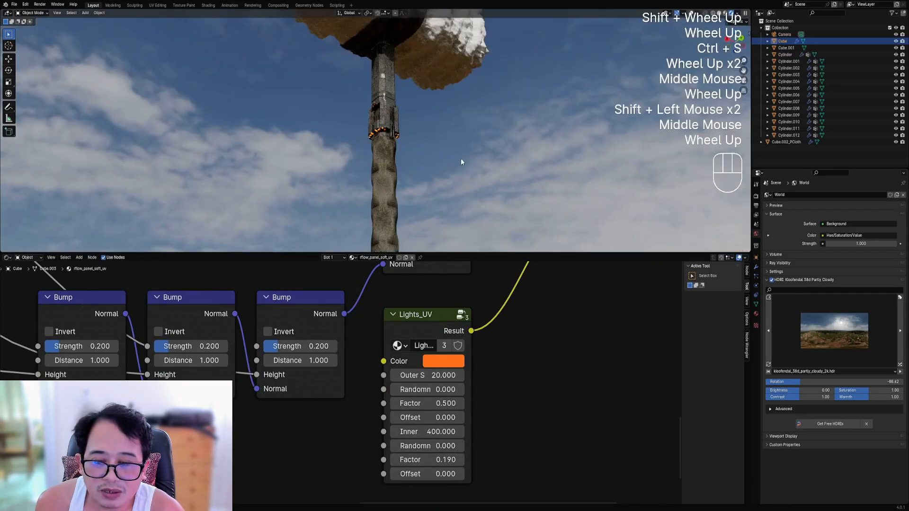
Step: Try an outer scale of 5 on the Lights_UV node, set it to 10 and return the inner Factor to 0.05
click(440, 376)
text(5)
key(Return)
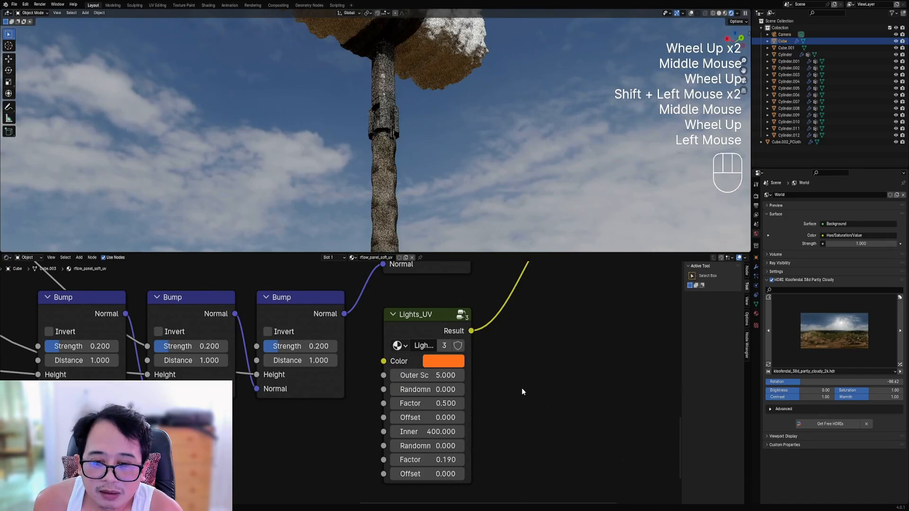
click(449, 377)
text(10)
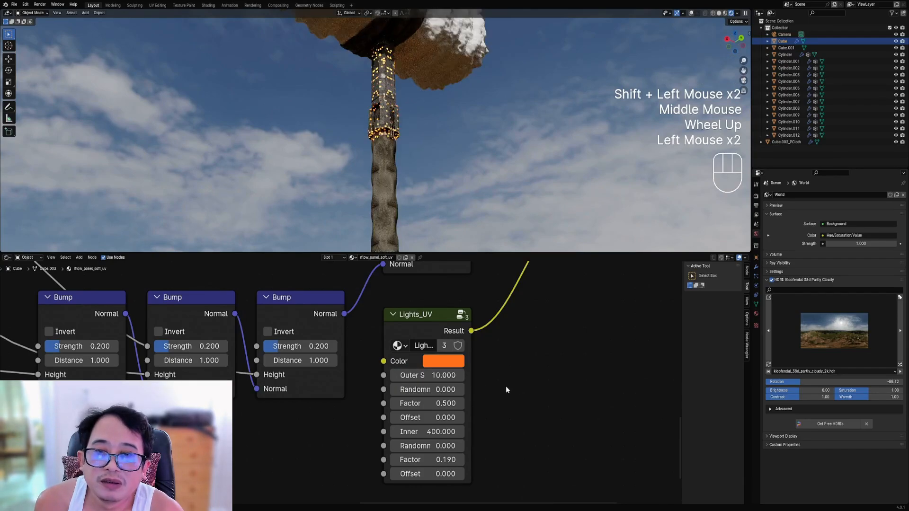
shift+click(428, 460)
shift+drag(429, 460, 405, 460)
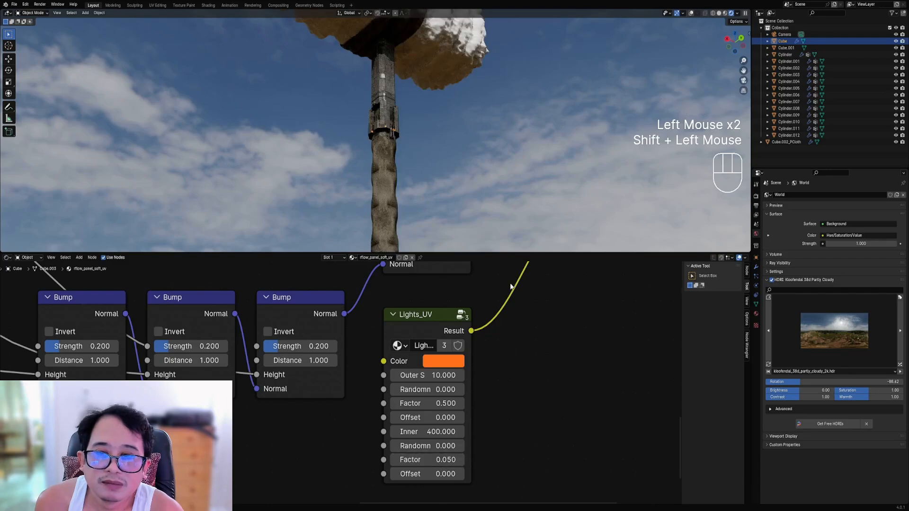
Step: Enlarge the 3D viewport and raise the inner Offset of the Lights_UV node to 0.1, checking the handle's lower end
drag(481, 255, 481, 316)
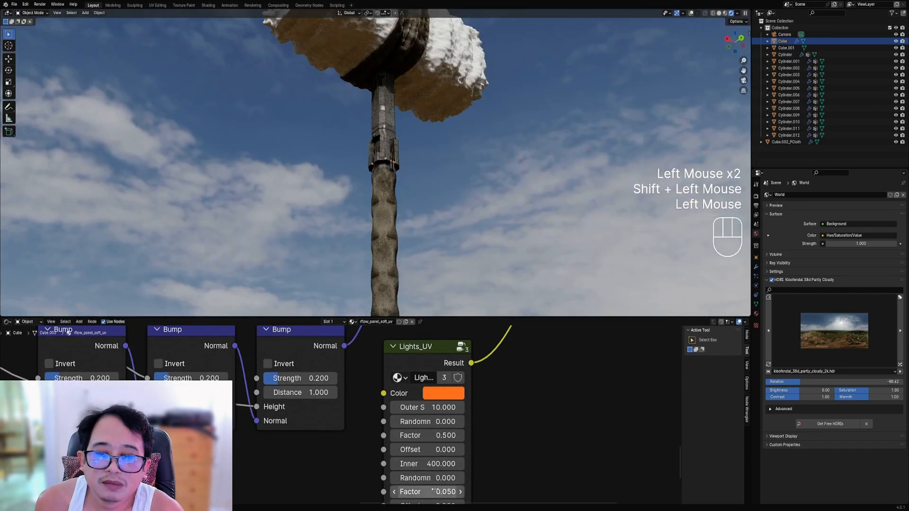
scroll(445, 215, down, 2)
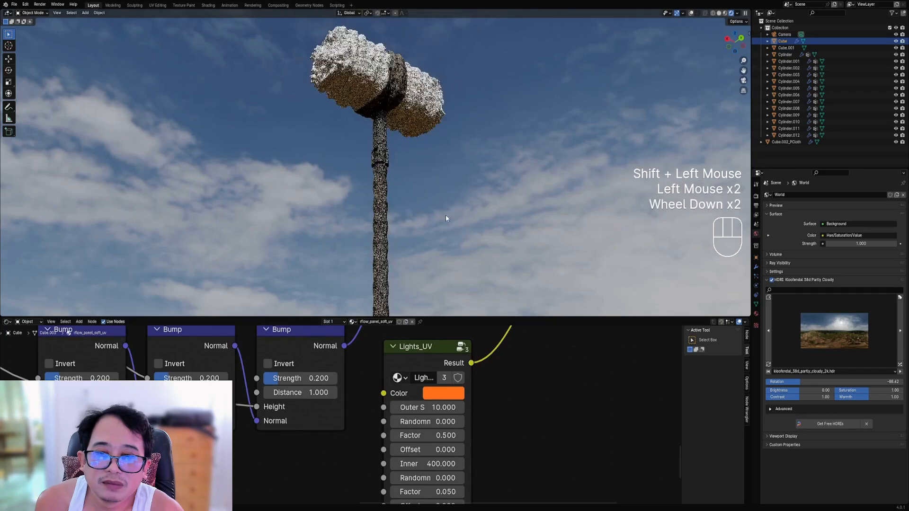
shift+middle_drag(445, 215, 443, 113)
middle_drag(411, 165, 477, 289)
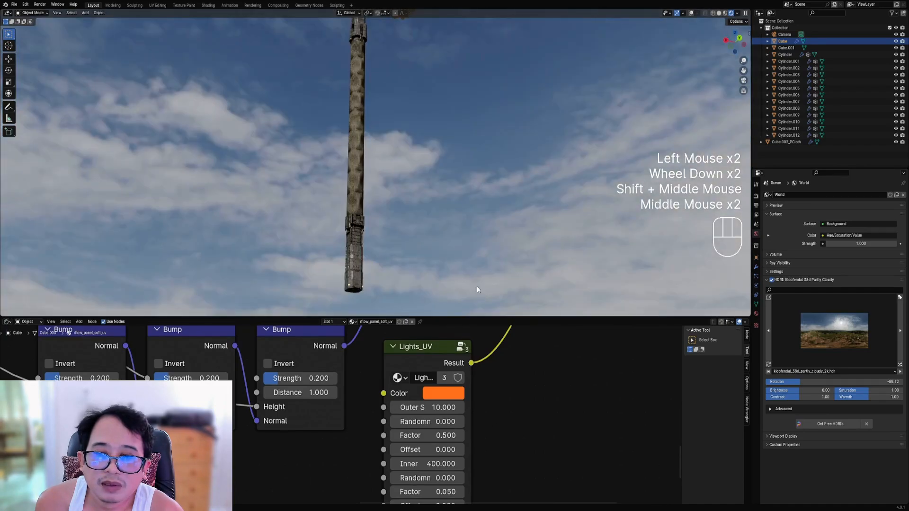
scroll(451, 479, down, 1)
middle_drag(449, 460, 465, 451)
ctrl+scroll(412, 469, up, 1)
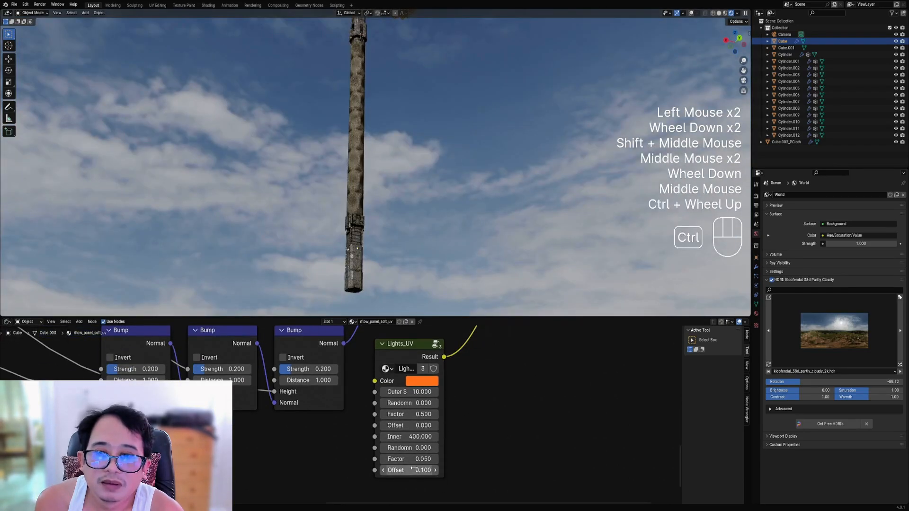
Step: Maximize the 3D viewport and examine the whole rendered hammer and its handle lights from several angles
middle_drag(375, 136, 407, 198)
scroll(355, 193, up, 1)
scroll(355, 193, down, 2)
scroll(407, 198, up, 1)
key(ctrl+space)
middle_drag(429, 259, 455, 237)
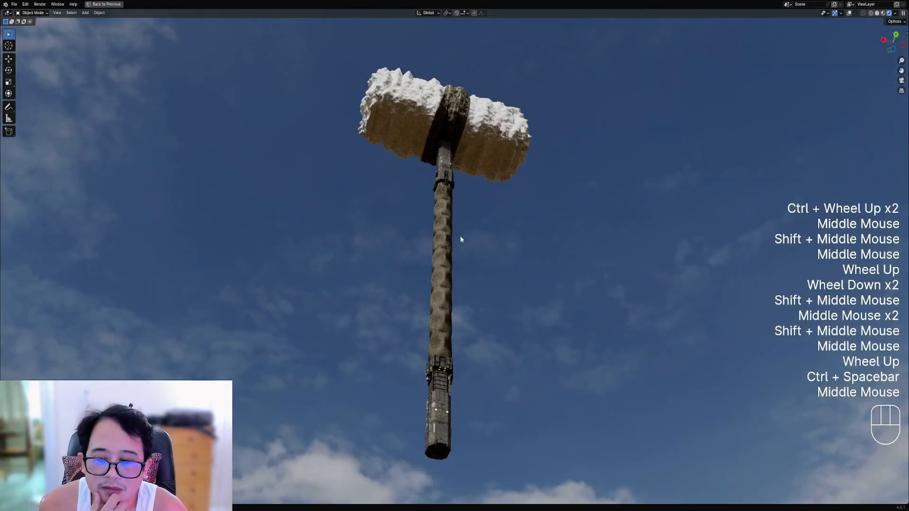
right_click(447, 218)
key(KP_Decimal)
scroll(470, 182, down, 1)
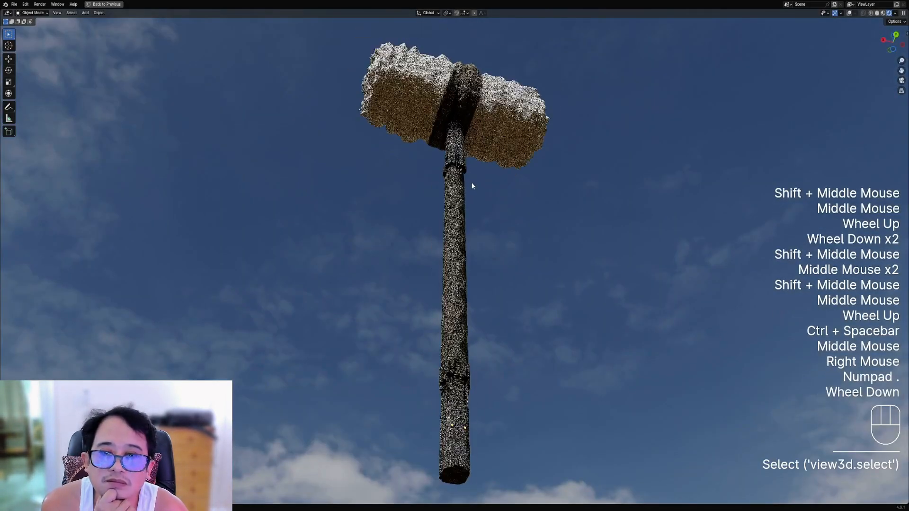
mouse_move(470, 183)
middle_down()
mouse_move(471, 204)
mouse_move(472, 187)
middle_up()
scroll(472, 192, down, 1)
scroll(471, 204, down, 1)
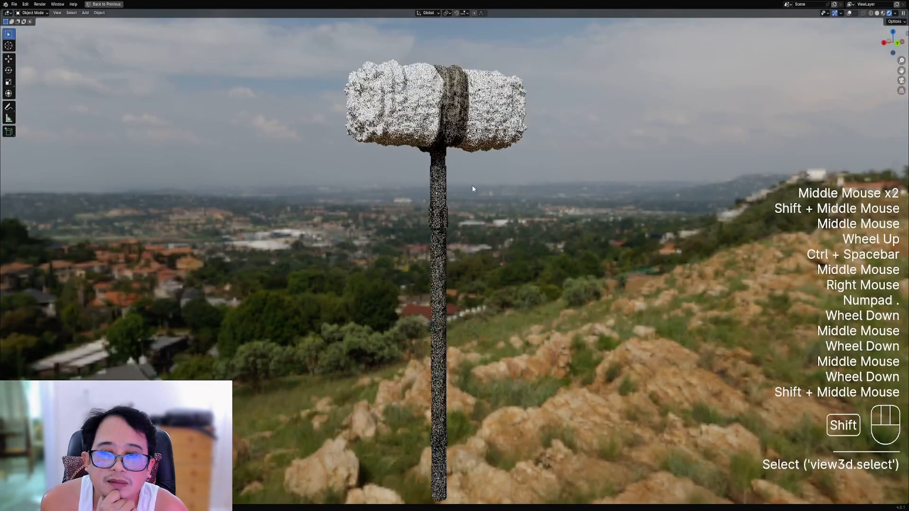
Step: Save the file in solid shading, then select the hammer head and restore the multi-editor layout
key(z)
key(ctrl+s)
right_click(491, 135)
key(ctrl+space)
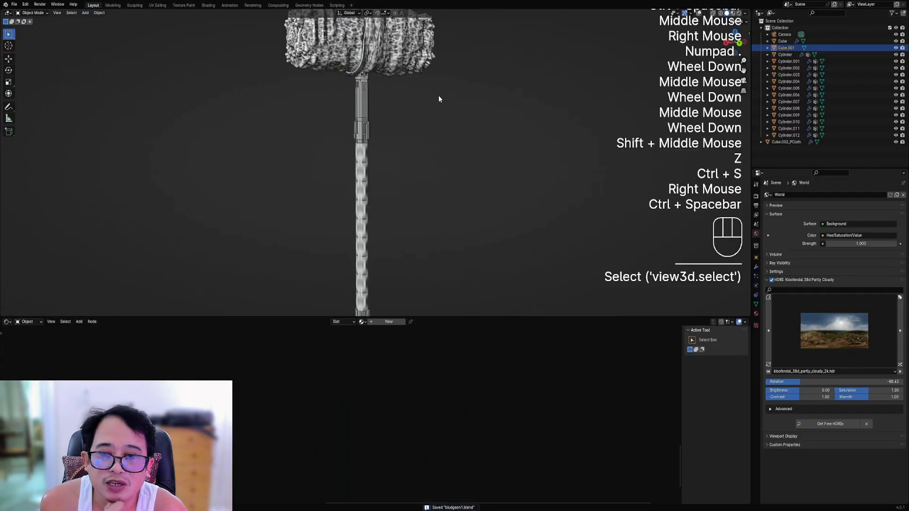
Step: Turn the viewport overlays back on and create a new material for the hammer head, framing its nodes
scroll(438, 95, down, 1)
shift+middle_drag(438, 95, 456, 183)
scroll(456, 183, up, 1)
key(shift+alt+z)
scroll(393, 321, up, 1)
click(389, 322)
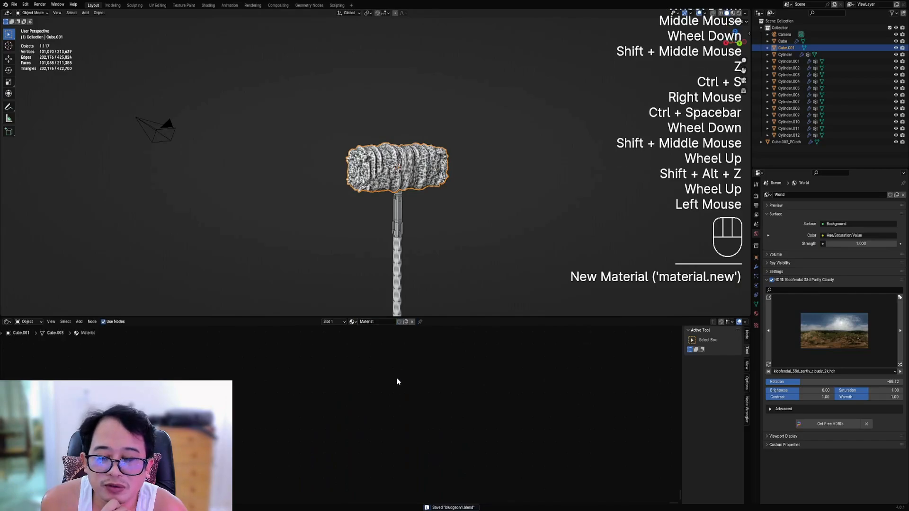
scroll(391, 369, down, 1)
key(a)
key(KP_Decimal)
key(alt+a)
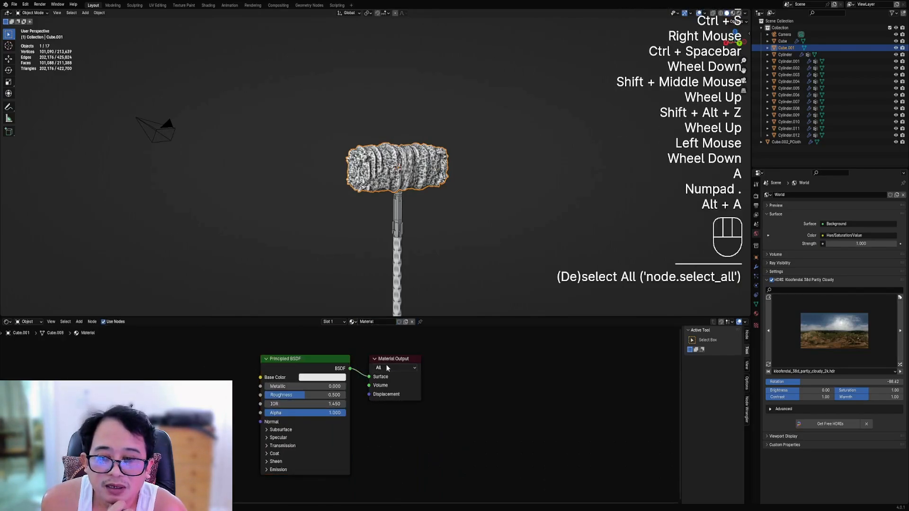
Step: Add an image texture setup to the head material's Principled BSDF and load _DSC1395.jpg as the base color
middle_drag(297, 443, 365, 439)
scroll(350, 423, up, 1)
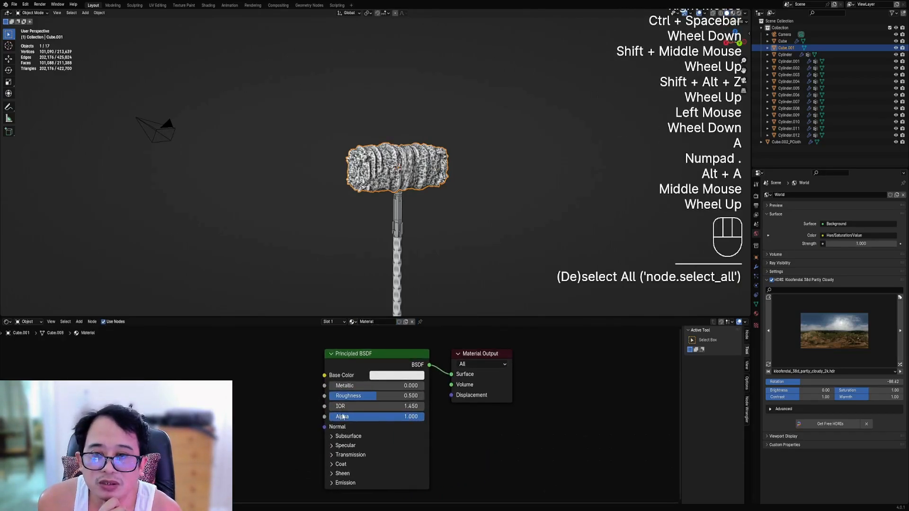
click(349, 356)
key(ctrl+t)
scroll(308, 402, down, 1)
middle_drag(307, 403, 360, 409)
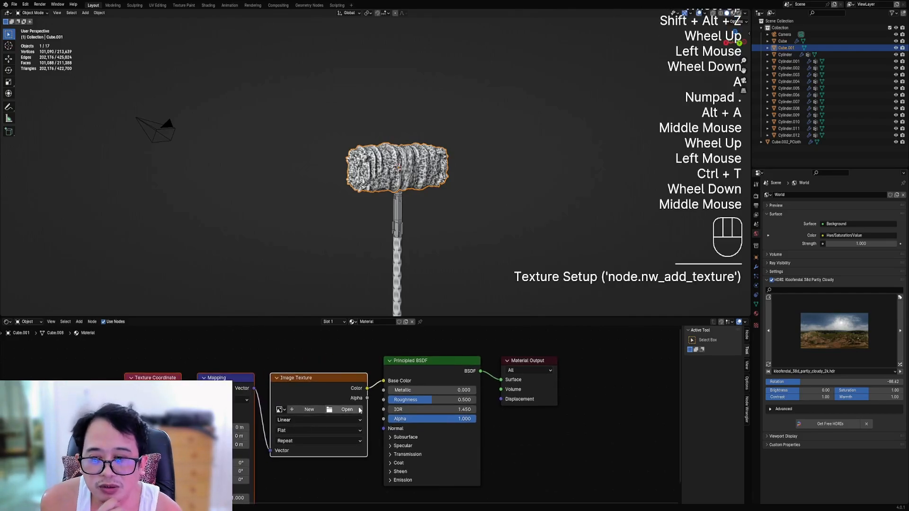
click(347, 410)
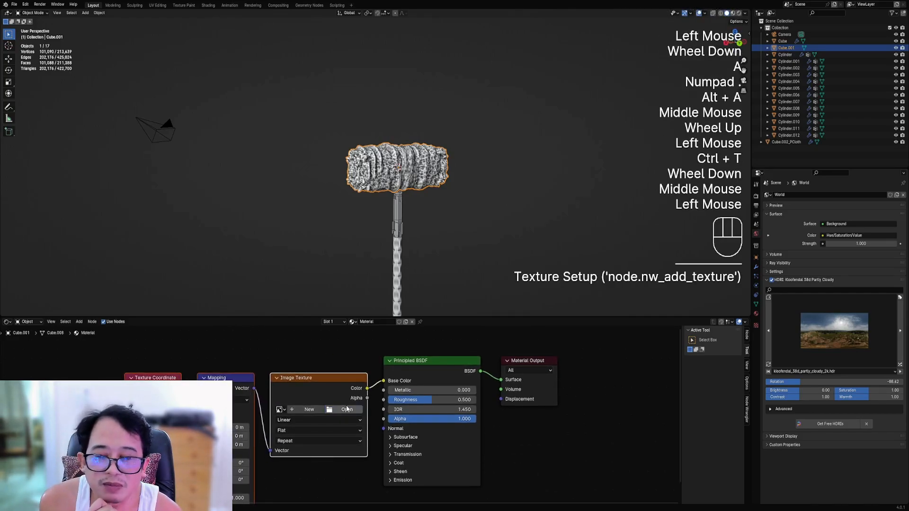
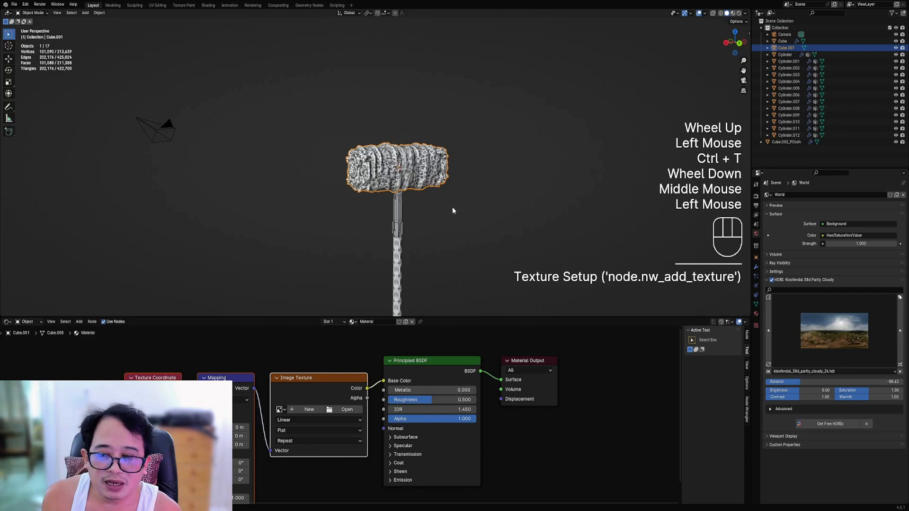
Step: Switch the viewport to rendered shading and examine the image texture on the hammer head up close
scroll(400, 178, up, 2)
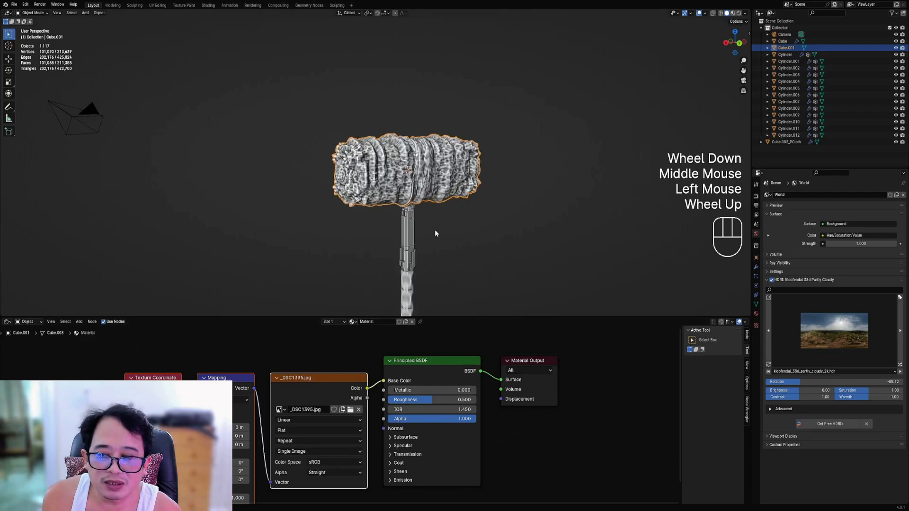
key(z)
scroll(467, 219, up, 3)
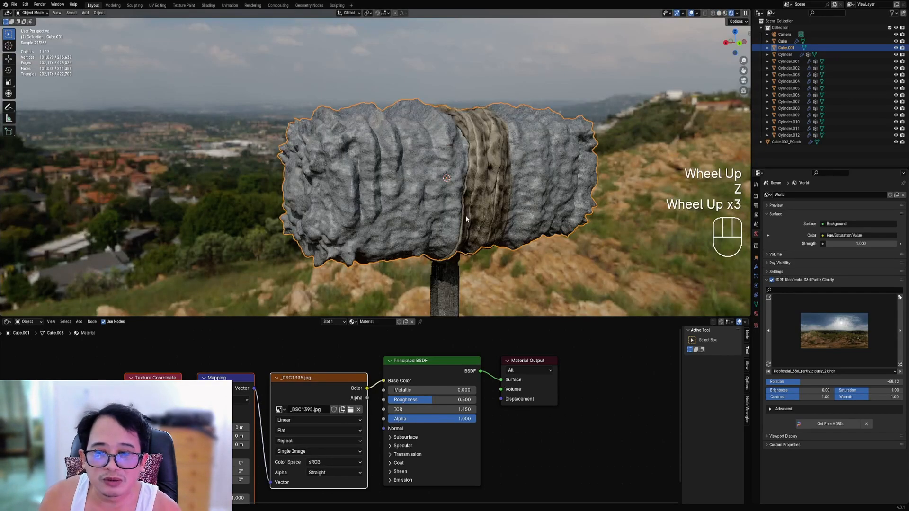
mouse_move(486, 243)
middle_down()
mouse_move(477, 215)
mouse_move(475, 245)
middle_up()
scroll(477, 217, down, 1)
scroll(475, 244, up, 3)
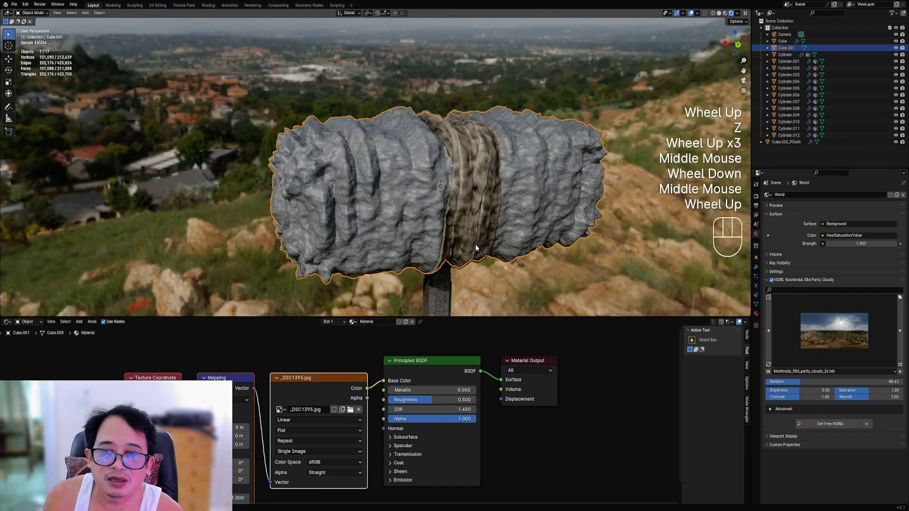
Step: Change the hammer head's image texture projection from Flat to Box
scroll(474, 244, down, 2)
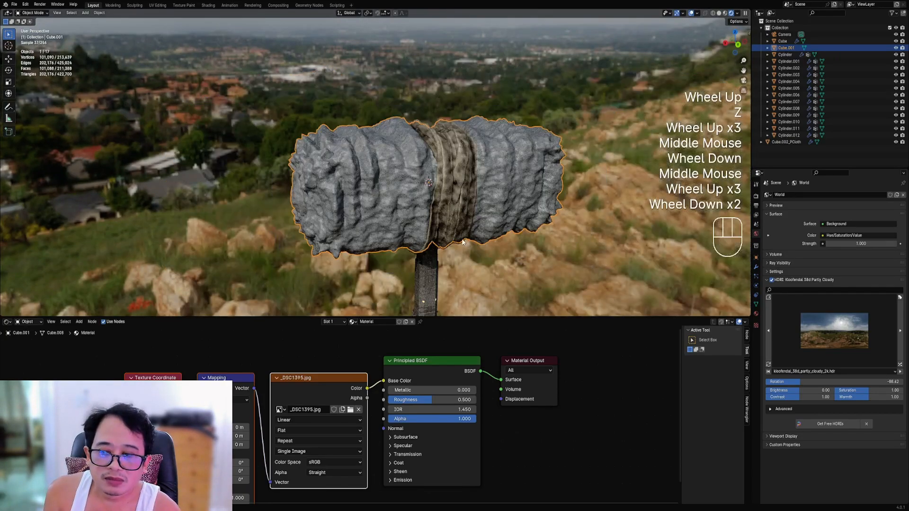
middle_drag(474, 244, 437, 206)
scroll(332, 419, up, 1)
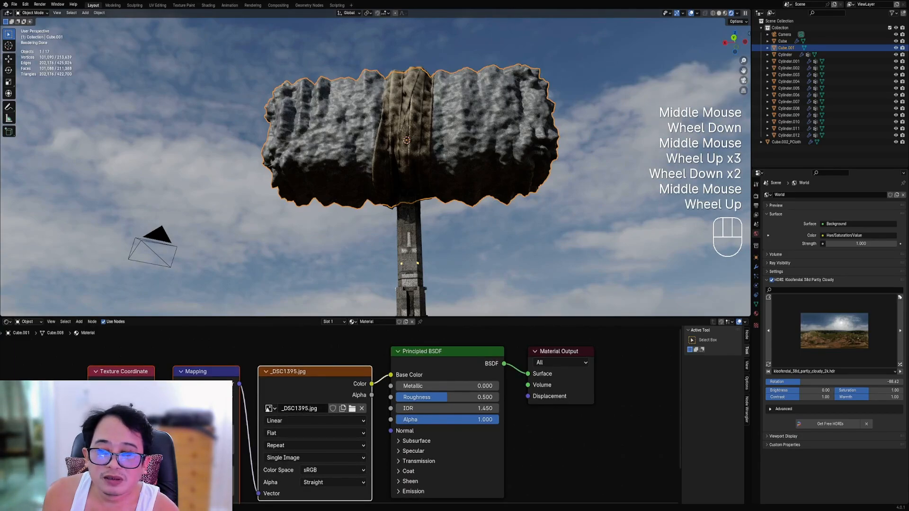
drag(371, 384, 390, 375)
middle_drag(411, 219, 426, 249)
scroll(426, 248, up, 2)
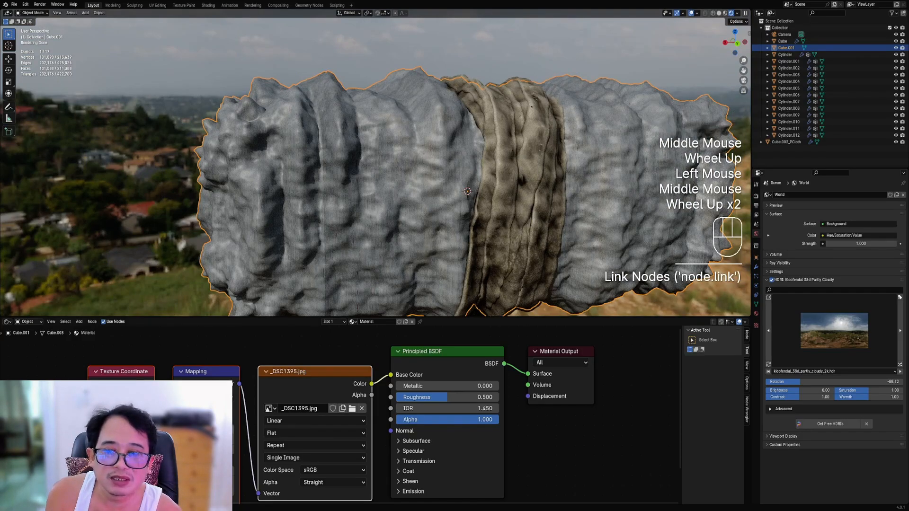
click(279, 433)
click(283, 468)
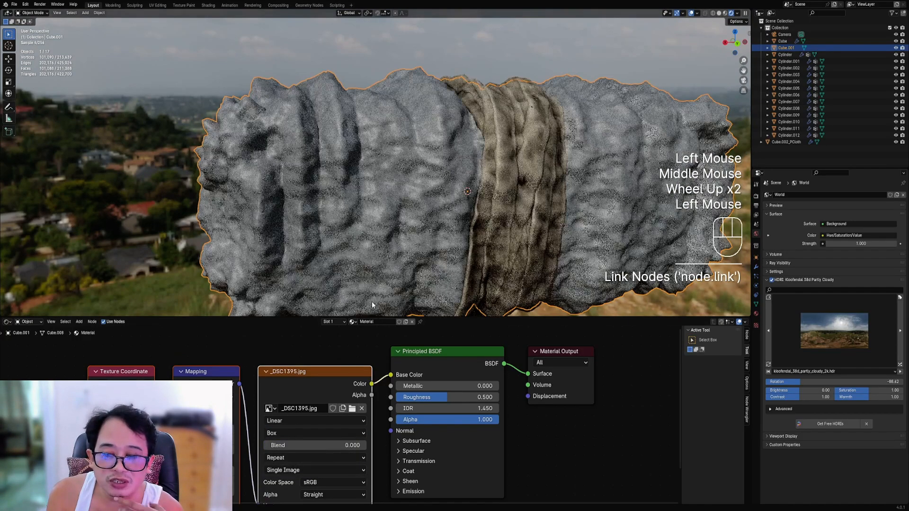
Step: Spread the material nodes apart to open space between the image texture and the Principled BSDF
scroll(242, 458, down, 2)
middle_drag(243, 458, 250, 422)
scroll(250, 423, up, 1)
scroll(351, 419, down, 3)
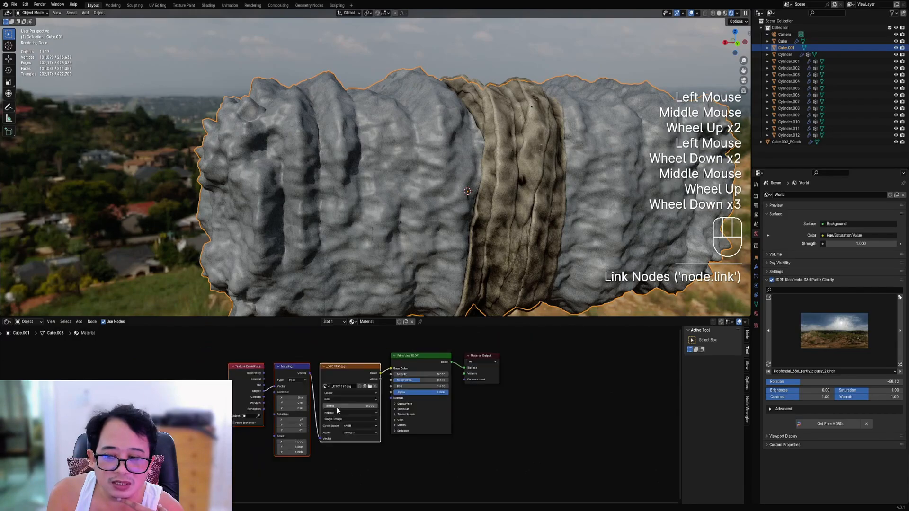
drag(253, 373, 378, 395)
scroll(237, 377, up, 2)
Step: Expand the Principled BSDF's Specular settings and connect the image texture's color to IOR Level
click(402, 400)
drag(256, 367, 387, 384)
click(412, 392)
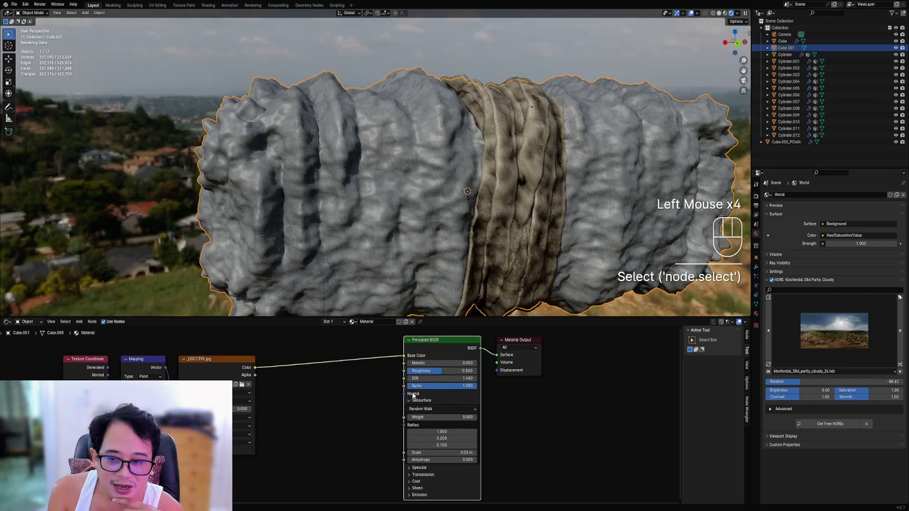
click(413, 397)
click(413, 401)
click(413, 407)
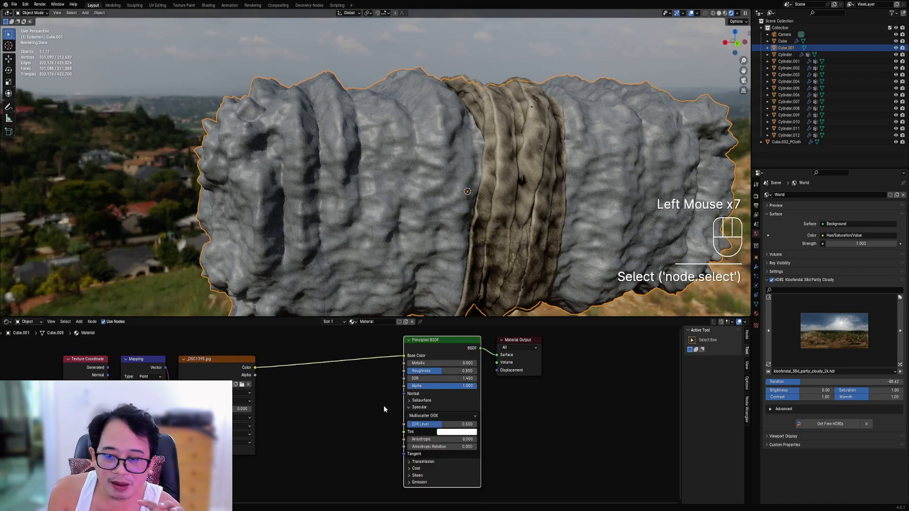
drag(255, 368, 403, 425)
Step: Insert a Color Ramp node on the link between the image texture and IOR Level
middle_drag(418, 255, 416, 223)
scroll(417, 222, down, 2)
key(shift+a)
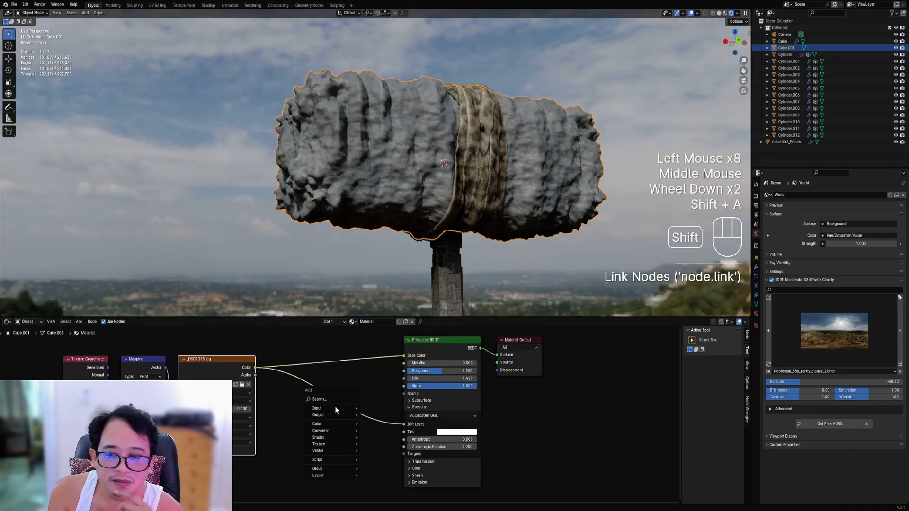
mouse_move(323, 436)
click(397, 355)
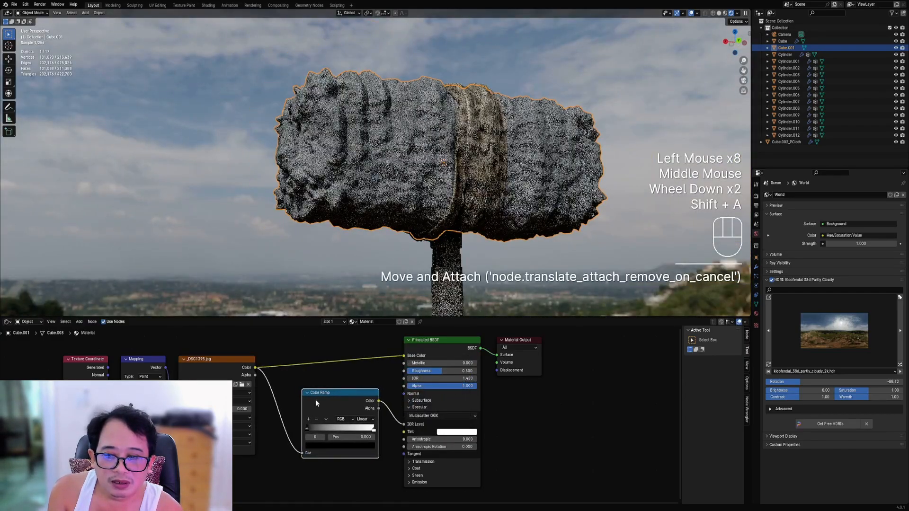
Step: Preview the Color Ramp while setting its black stop to 0.128 and its white stop near the middle, and restore the shader output
click(331, 402)
ctrl+shift+click(332, 402)
drag(307, 427, 314, 427)
drag(372, 429, 340, 430)
click(308, 430)
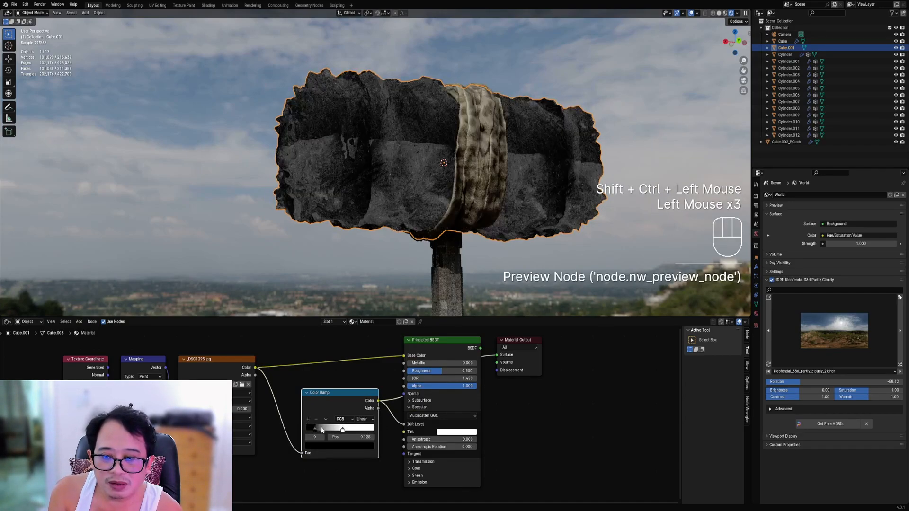
ctrl+shift+click(431, 343)
scroll(444, 195, up, 2)
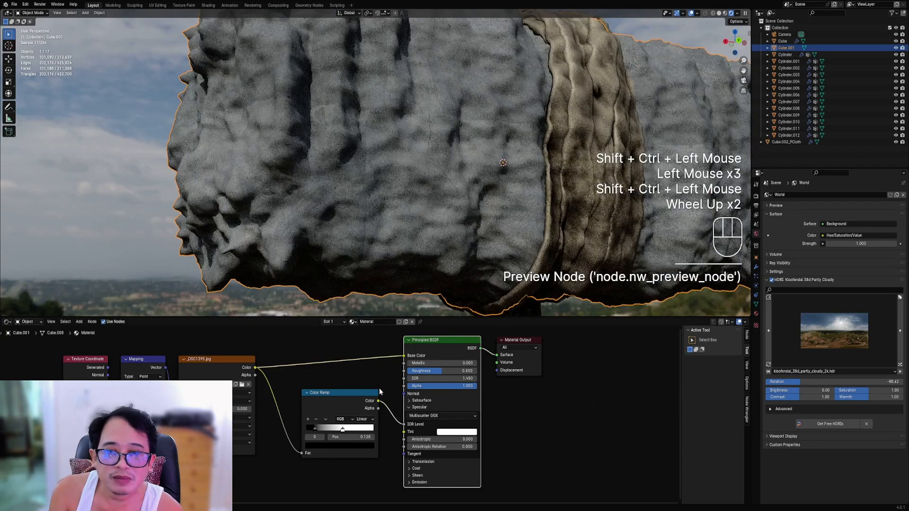
Step: Connect the Color Ramp's color to the Principled BSDF's Roughness as well
click(377, 396)
drag(395, 385, 404, 371)
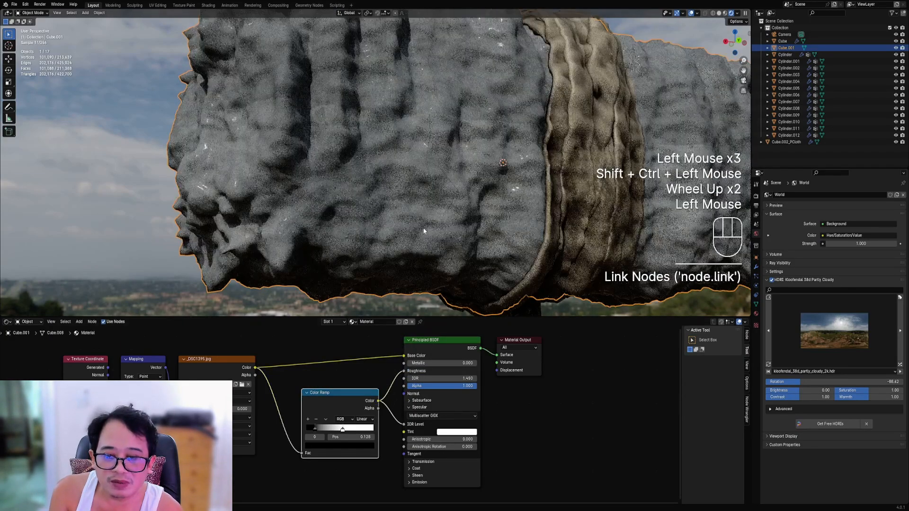
scroll(471, 186, down, 1)
mouse_move(440, 265)
middle_down()
mouse_move(470, 186)
mouse_move(441, 278)
middle_up()
Step: Make room before the Principled BSDF and insert a Mix Color node on the Roughness link
drag(364, 408, 353, 419)
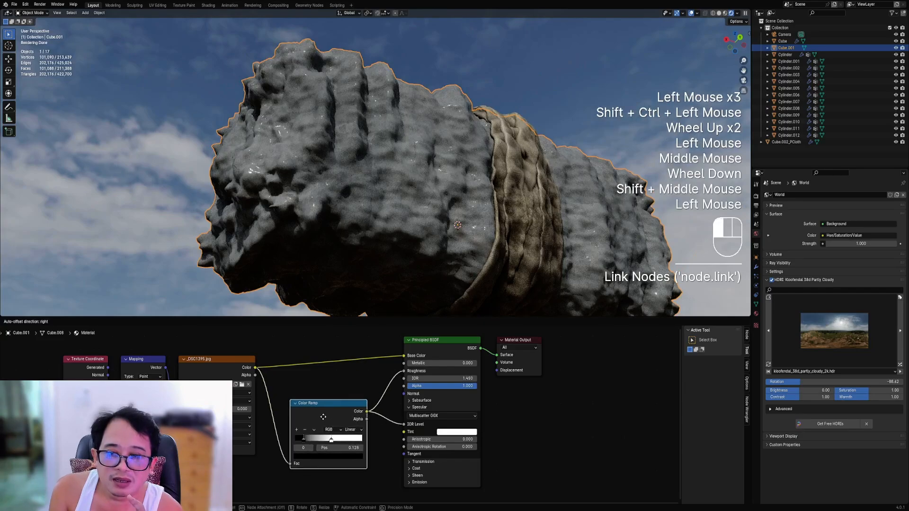
drag(520, 340, 577, 338)
drag(477, 339, 539, 340)
key(shift+a)
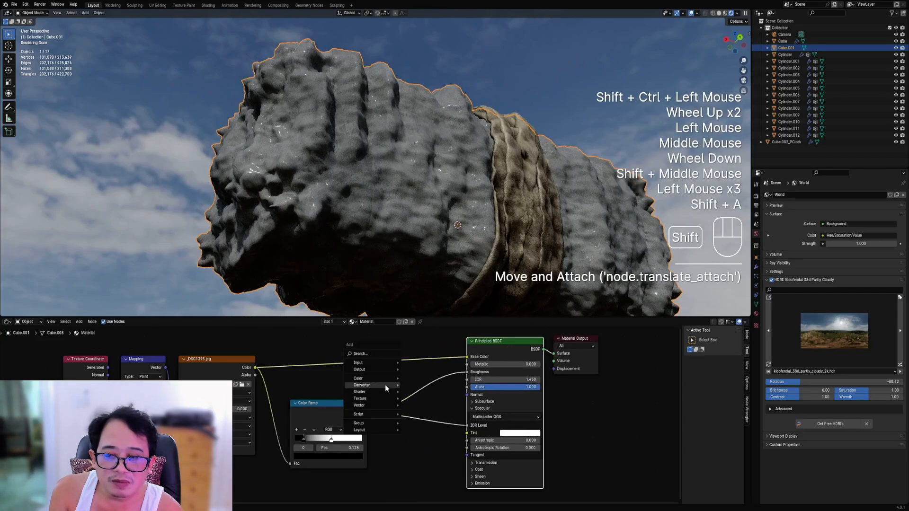
mouse_move(382, 377)
click(419, 411)
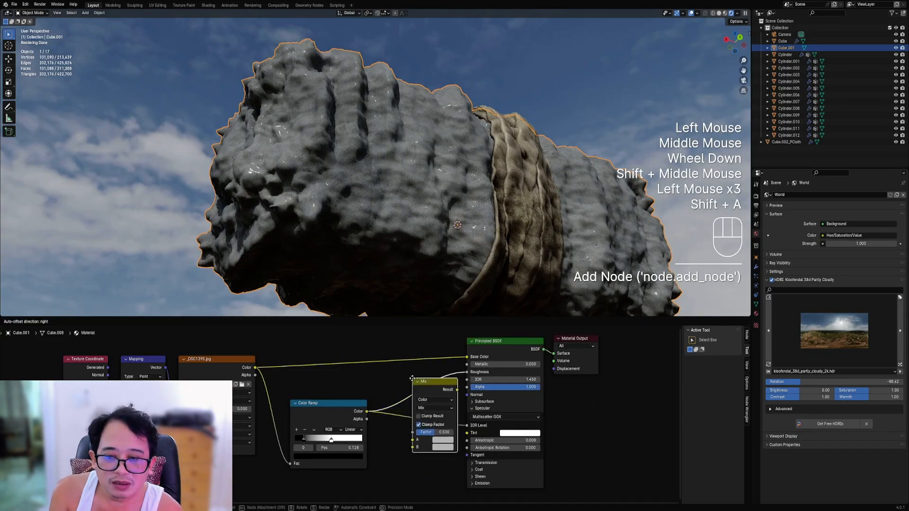
click(410, 389)
Step: Set the roughness Mix node's factor to 0.528 with a gray B color
drag(410, 426, 426, 426)
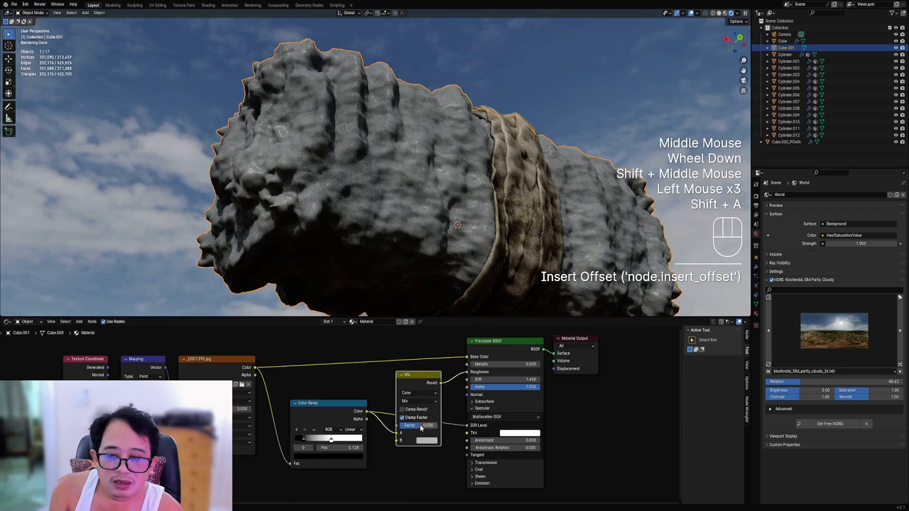
click(430, 440)
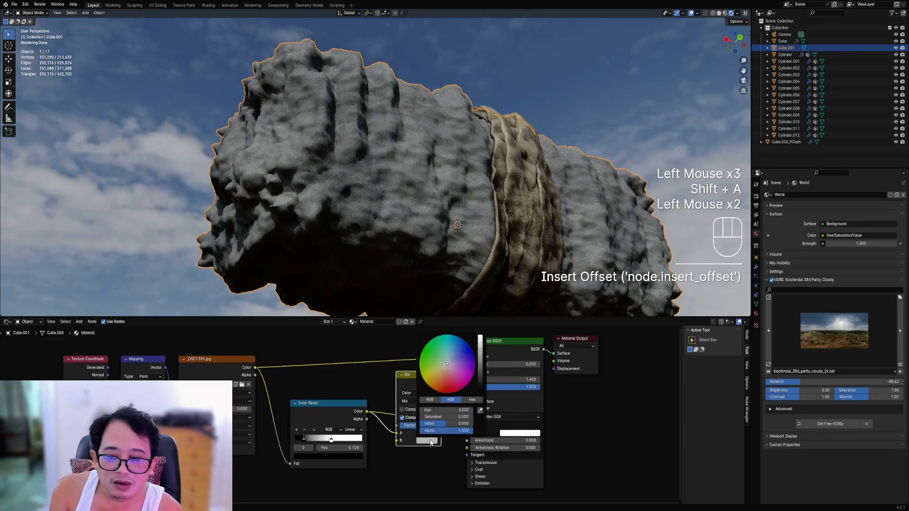
mouse_move(431, 426)
mouse_down()
mouse_move(397, 426)
mouse_move(417, 426)
mouse_up()
scroll(496, 257, down, 1)
middle_drag(491, 214, 481, 230)
scroll(479, 442, down, 1)
middle_drag(477, 443, 466, 434)
Step: Link the image texture's color to the Principled BSDF's Normal and insert a Bump node on that link, placed below the Mix node
drag(408, 373, 405, 390)
drag(261, 364, 440, 388)
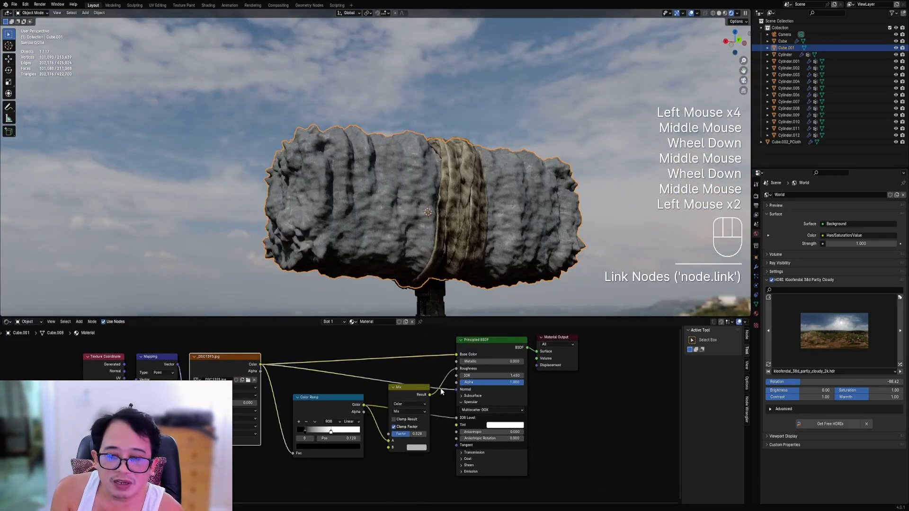
key(shift+a)
mouse_move(350, 365)
mouse_move(348, 390)
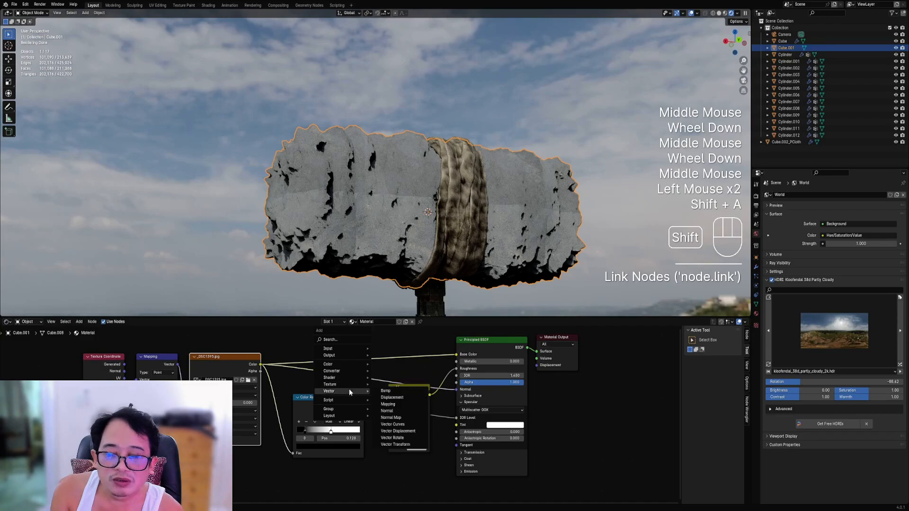
click(390, 391)
click(358, 372)
drag(368, 375, 391, 465)
Step: Duplicate the Color Ramp onto the link feeding the Bump node and connect its color to the Bump's Height
scroll(355, 421, down, 3)
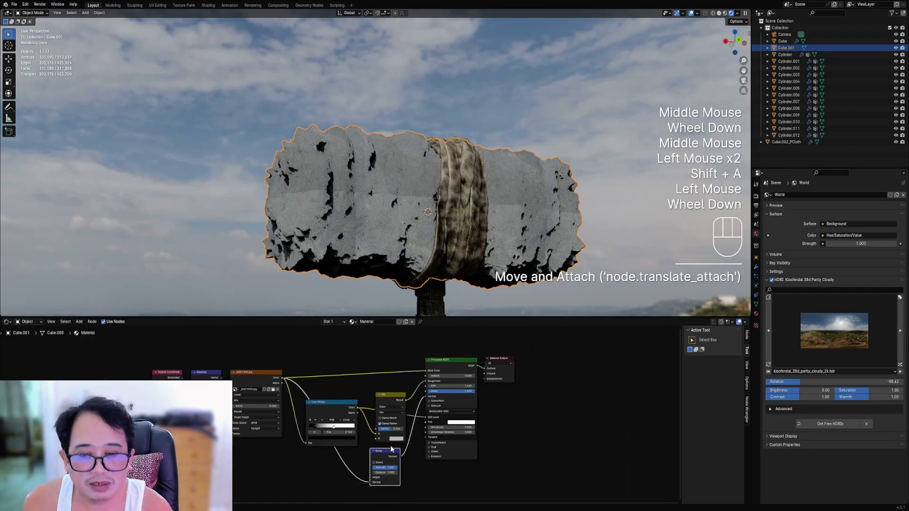
scroll(357, 329, up, 3)
middle_drag(338, 402, 349, 346)
click(349, 346)
key(shift+d)
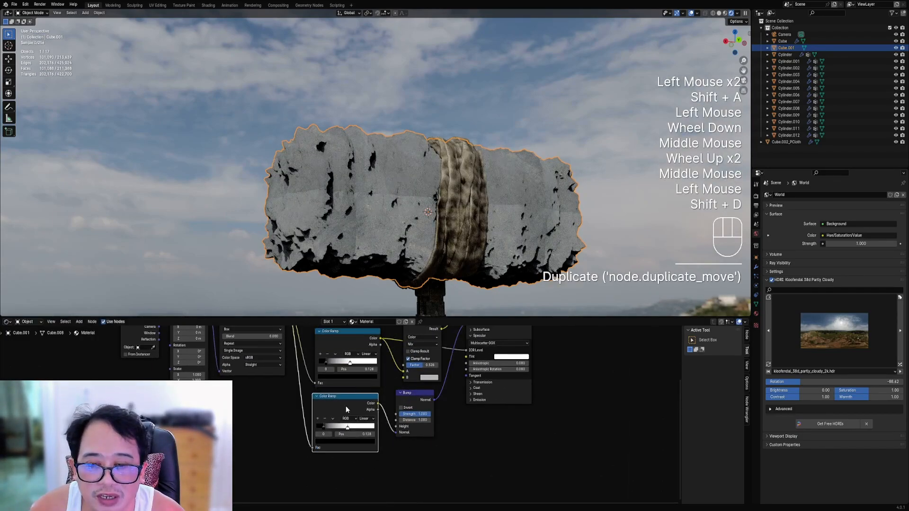
click(341, 411)
middle_drag(402, 411, 398, 420)
drag(392, 441, 401, 423)
Step: Set the Bump node's strength to 0.2
scroll(399, 223, up, 3)
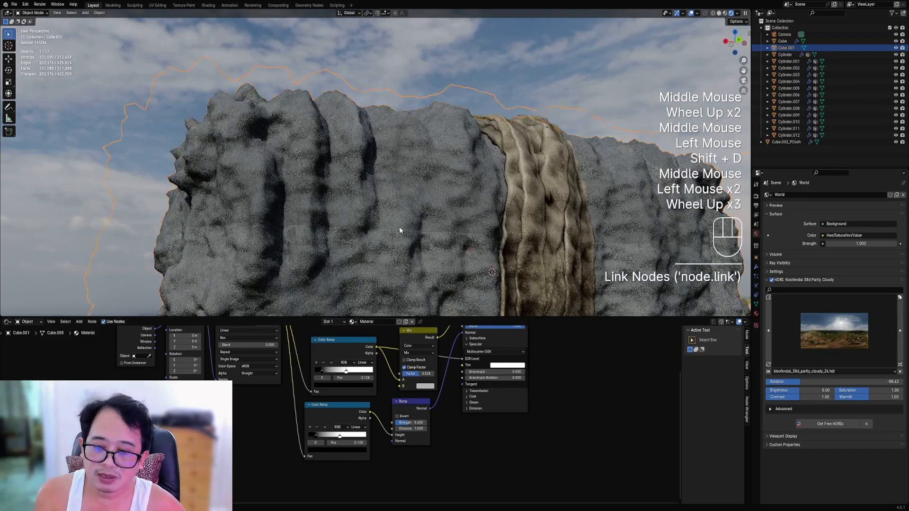
middle_drag(399, 226, 413, 227)
scroll(413, 227, down, 1)
click(413, 423)
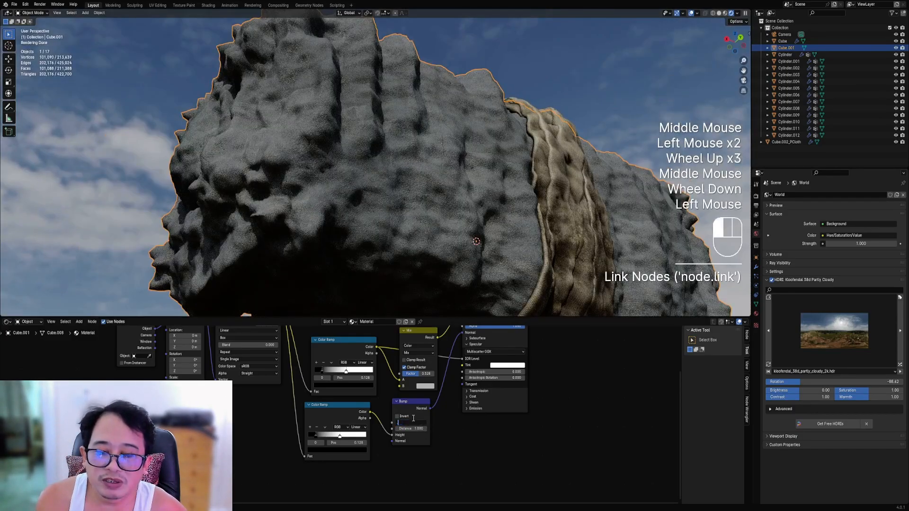
text(0.2)
key(Return)
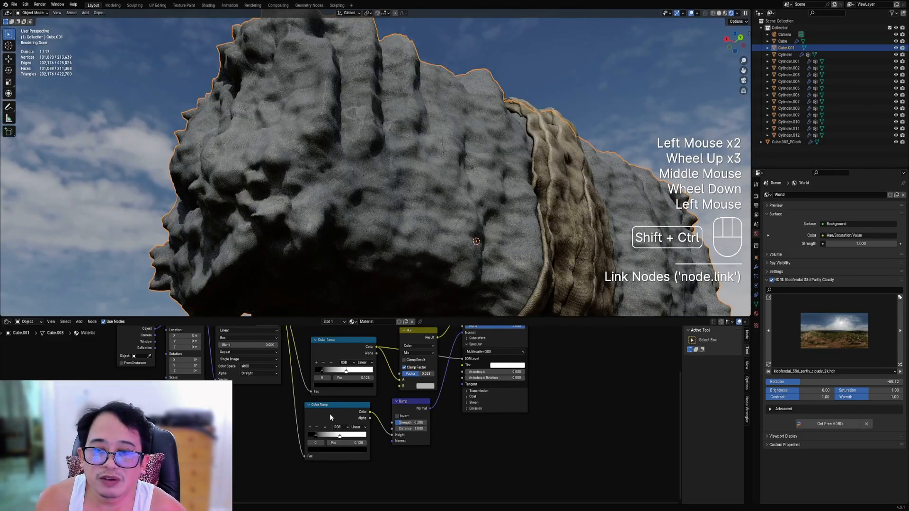
Step: Preview the bump's Color Ramp, adjust its white stop and set its black stop to 0.077
ctrl+shift+click(330, 417)
click(325, 438)
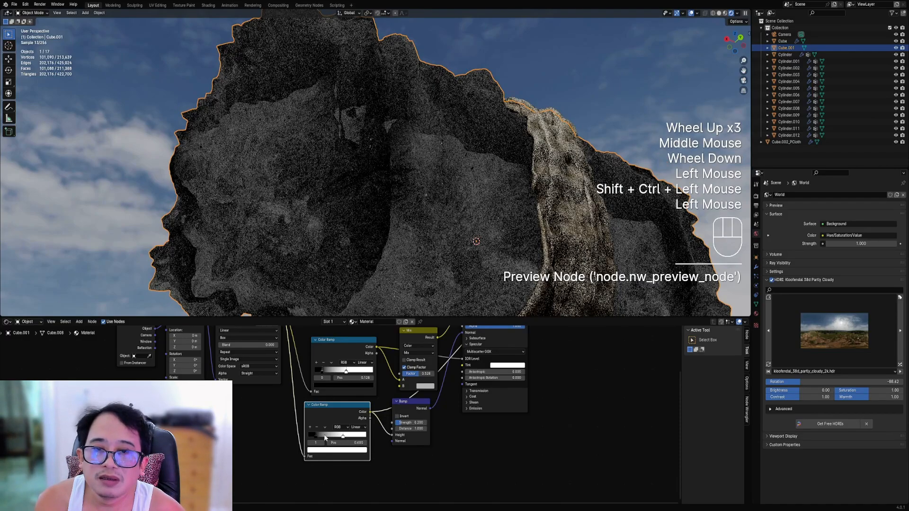
drag(325, 438, 300, 436)
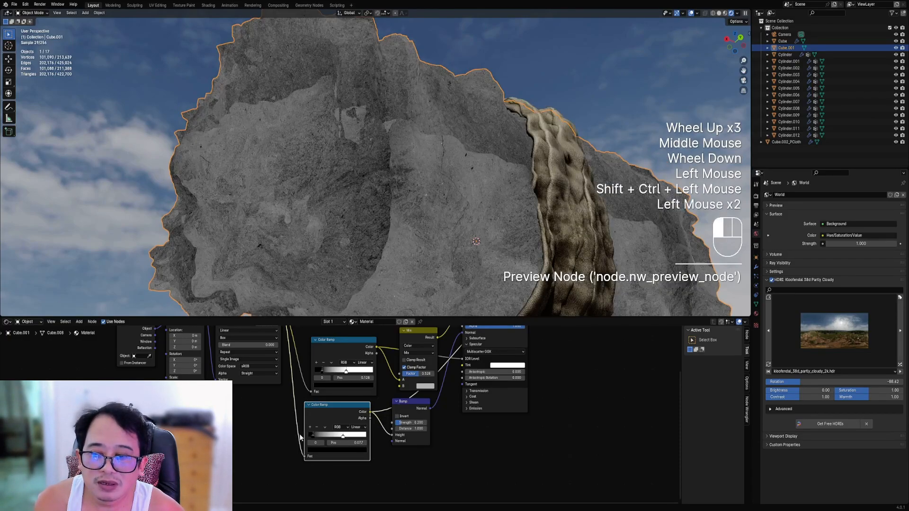
Step: Send the Principled BSDF back to the material output and hide the viewport overlays to view the whole hammer head
scroll(300, 437, down, 2)
middle_drag(356, 347, 397, 408)
ctrl+shift+click(397, 408)
scroll(477, 187, down, 2)
middle_drag(482, 177, 463, 116)
scroll(442, 236, down, 1)
key(shift+alt+z)
scroll(428, 226, up, 2)
shift+middle_drag(428, 226, 426, 236)
scroll(426, 237, up, 1)
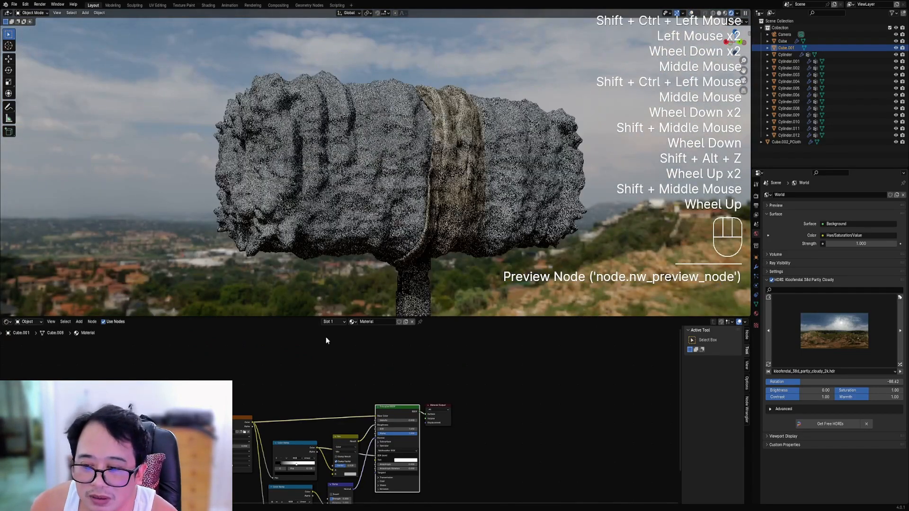
scroll(342, 414, up, 2)
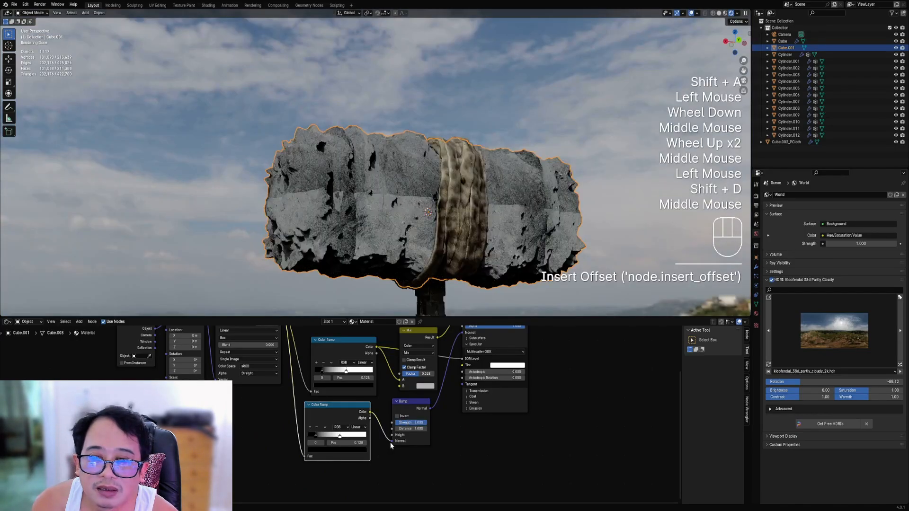
scroll(404, 348, up, 1)
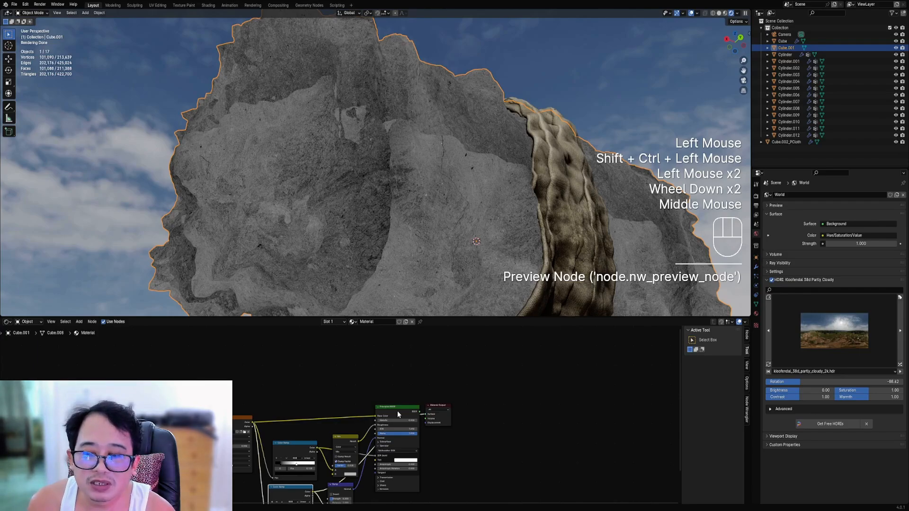
ctrl+shift+click(397, 410)
scroll(482, 228, down, 2)
middle_drag(483, 169, 482, 148)
scroll(483, 148, down, 1)
key(shift+alt+z)
scroll(442, 235, up, 2)
shift+middle_drag(428, 221, 424, 237)
scroll(424, 236, up, 1)
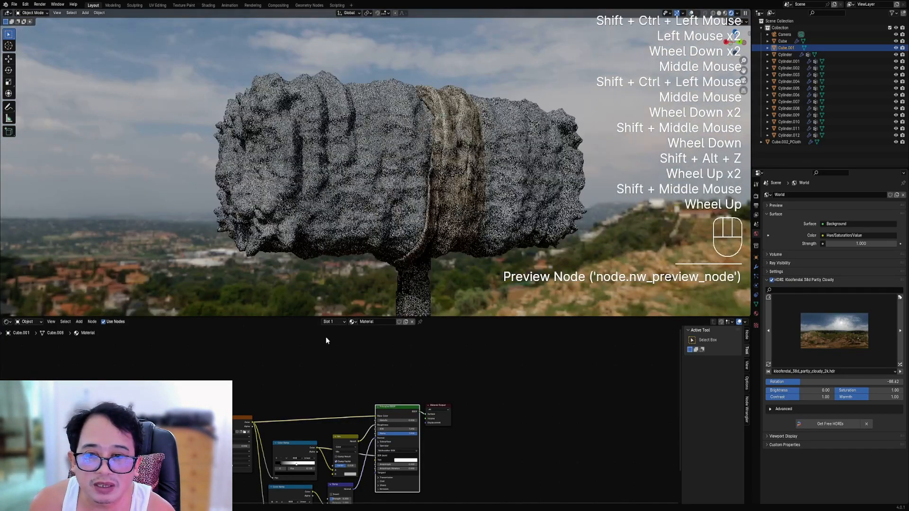
scroll(326, 337, up, 2)
click(410, 403)
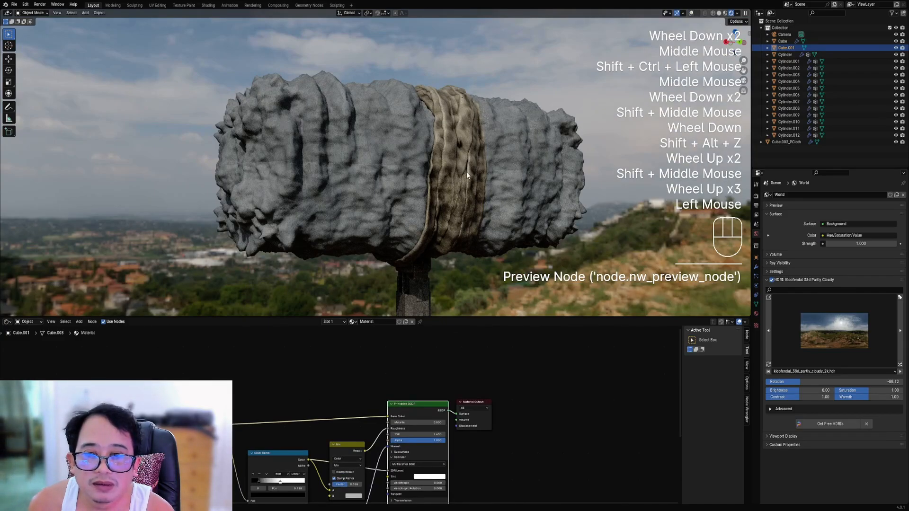
Step: Set the Mapping node's scale to about 0.17 on all three axes
middle_drag(436, 200, 450, 221)
scroll(420, 236, down, 1)
middle_drag(147, 502, 263, 463)
scroll(263, 464, up, 2)
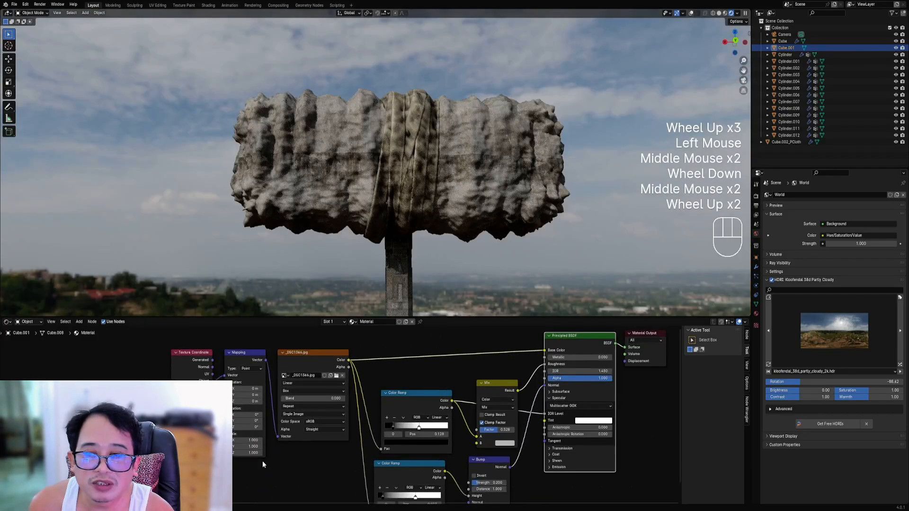
drag(253, 441, 205, 453)
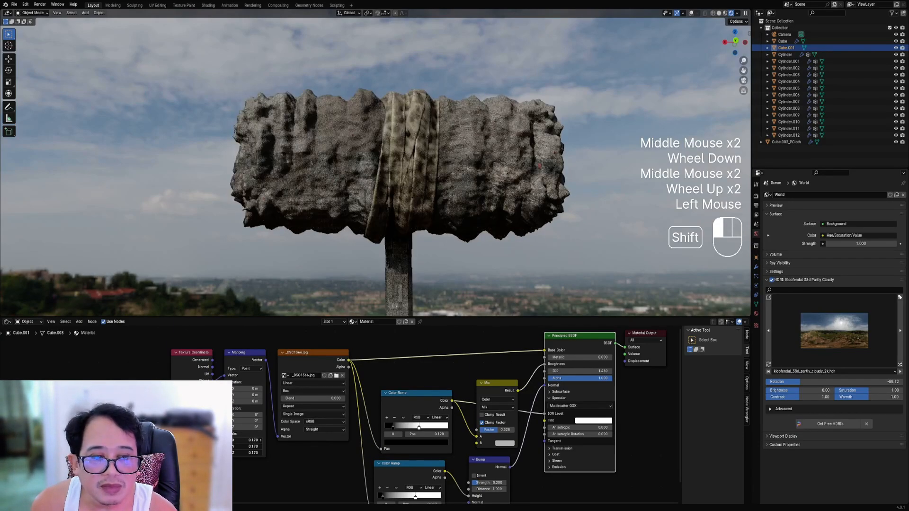
Step: Raise the image texture's box projection Blend to 1.000 and inspect the head's end and far side
middle_drag(313, 397, 257, 374)
scroll(257, 373, down, 1)
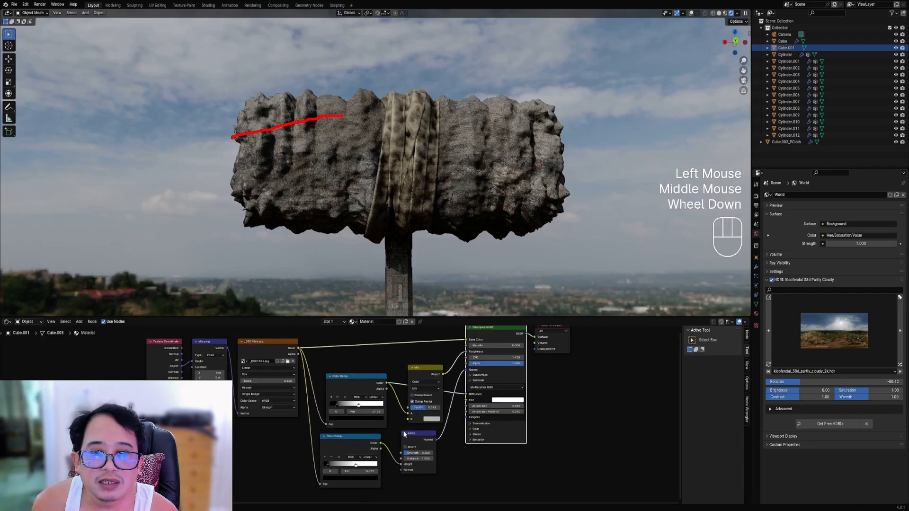
scroll(257, 373, up, 2)
drag(257, 373, 328, 374)
scroll(459, 219, down, 1)
mouse_move(373, 259)
middle_down()
mouse_move(458, 219)
mouse_move(418, 256)
mouse_move(444, 243)
middle_up()
scroll(419, 256, down, 1)
scroll(416, 256, up, 3)
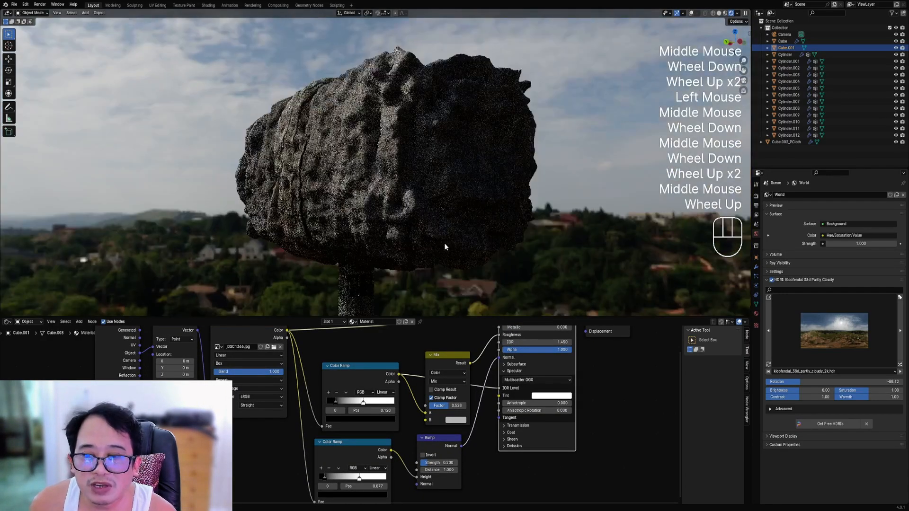
Step: Set the HDRI rotation to about -163.38 and check the new lighting on the hammer head
mouse_move(384, 263)
middle_down()
mouse_move(408, 262)
mouse_move(367, 248)
middle_up()
scroll(396, 274, down, 1)
mouse_move(805, 381)
mouse_down()
mouse_move(852, 382)
mouse_move(807, 382)
mouse_up()
drag(800, 381, 772, 382)
middle_drag(299, 223, 353, 204)
scroll(353, 205, down, 1)
mouse_move(353, 205)
middle_down()
mouse_move(423, 247)
mouse_move(394, 251)
mouse_move(390, 195)
mouse_move(416, 198)
mouse_move(439, 237)
mouse_move(449, 229)
mouse_move(407, 156)
mouse_move(369, 165)
middle_up()
scroll(424, 247, down, 1)
scroll(394, 251, down, 2)
scroll(390, 195, up, 1)
scroll(416, 198, down, 2)
scroll(431, 214, up, 1)
Step: Switch to solid shading with overlays shown, tilt the Cylinder.007 binding strip and move it along X to cross the other bindings
key(z)
scroll(408, 156, up, 1)
scroll(407, 156, up, 1)
scroll(370, 166, up, 1)
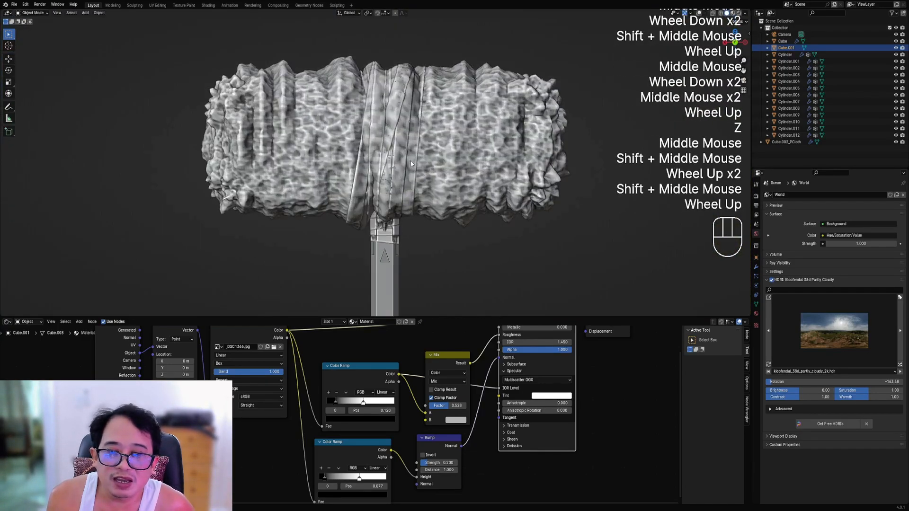
right_click(360, 166)
key(shift+alt+z)
right_click(413, 193)
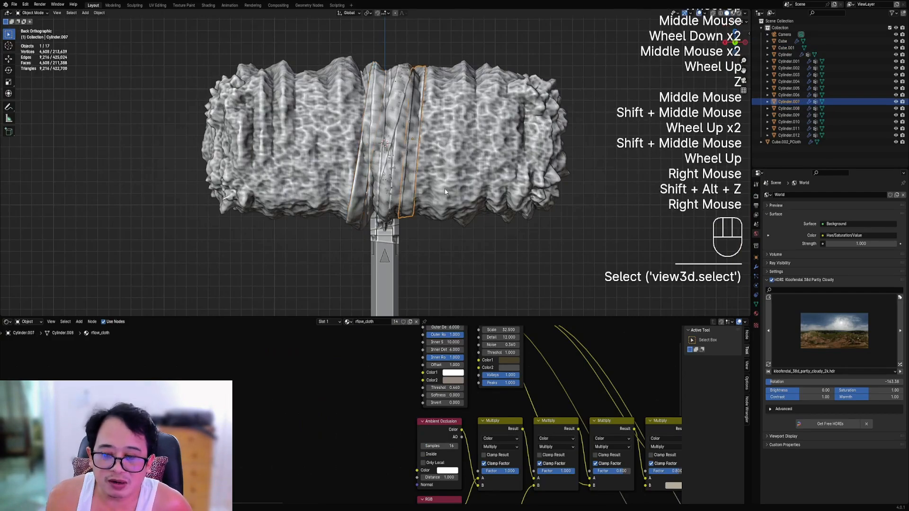
key(r)
key(g)
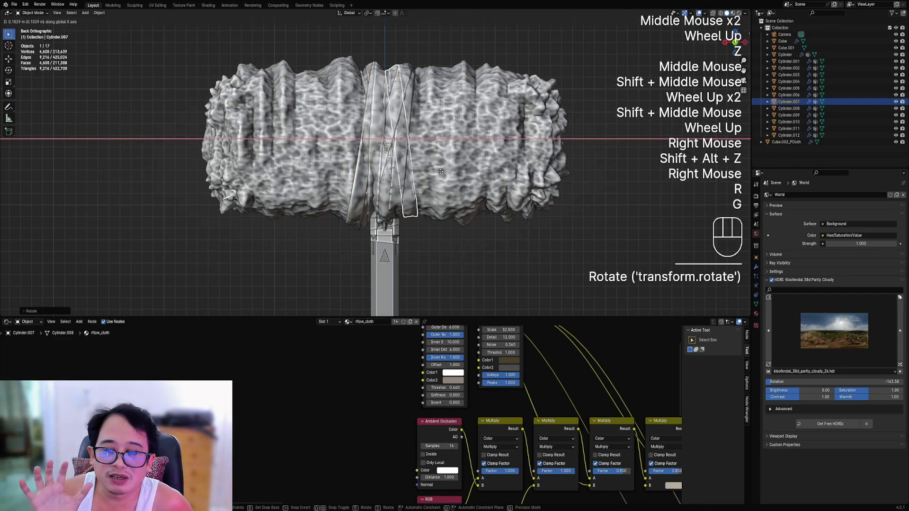
Step: Return the viewport to rendered shading, select the rock head and save the file
key(alt+a)
key(z)
click(475, 148)
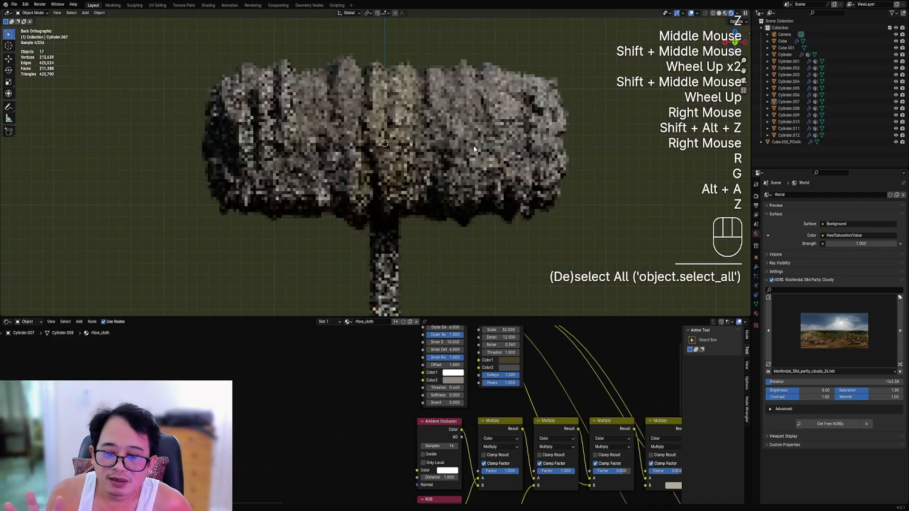
scroll(414, 198, down, 2)
scroll(431, 211, down, 1)
shift+middle_drag(431, 212, 429, 217)
middle_drag(429, 217, 428, 229)
scroll(427, 224, up, 4)
right_click(422, 188)
key(ctrl+s)
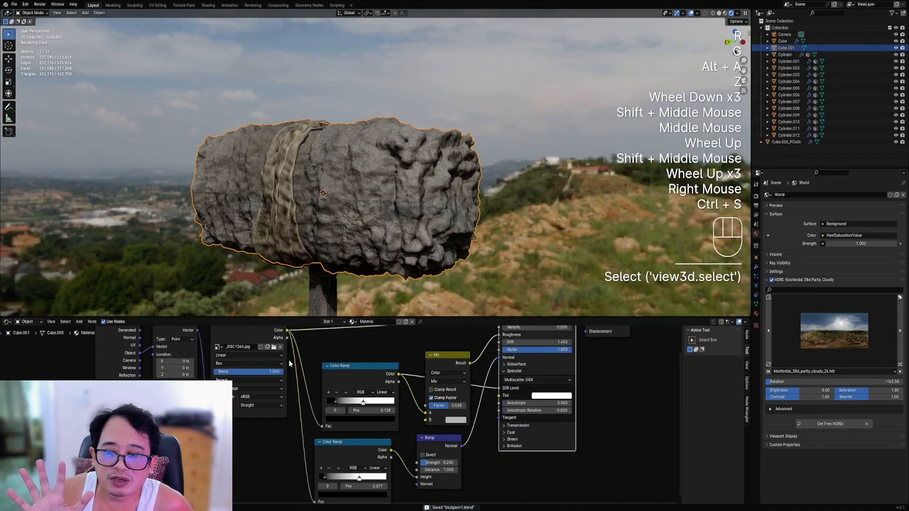
Step: Try _DSC1328.jpg and _DSC1331.jpg as the rock head's image texture and settle on _DSC1339.jpg
click(274, 349)
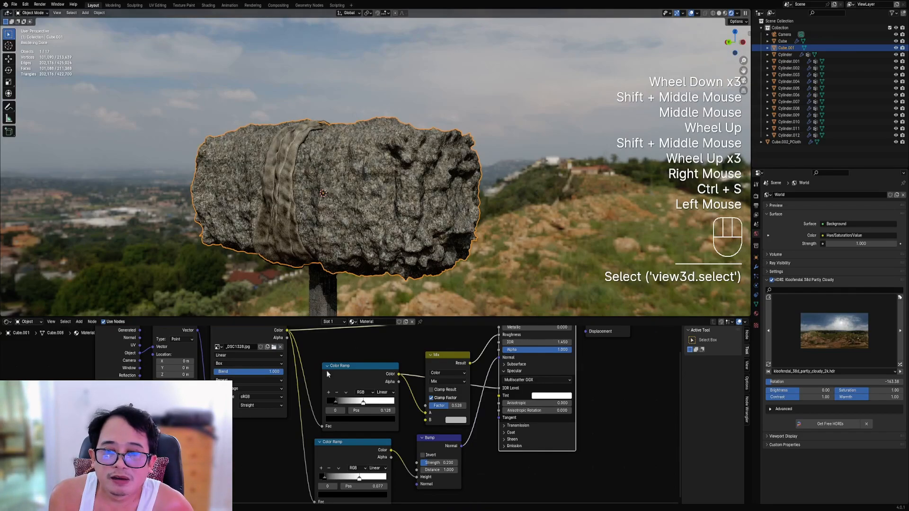
middle_drag(462, 213, 399, 212)
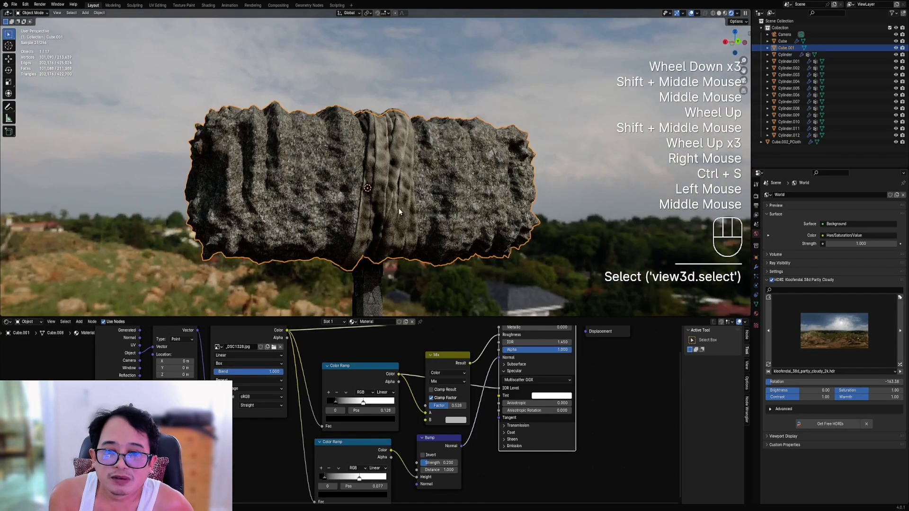
click(274, 348)
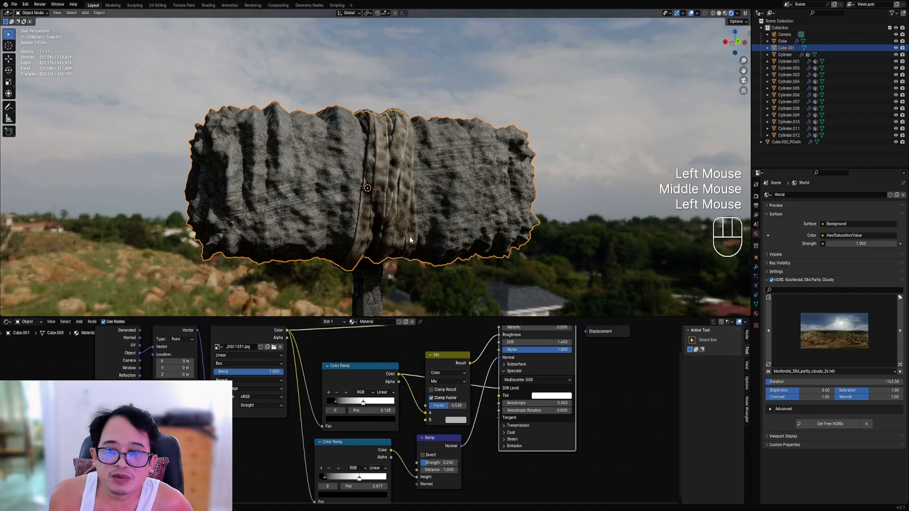
middle_drag(410, 237, 379, 371)
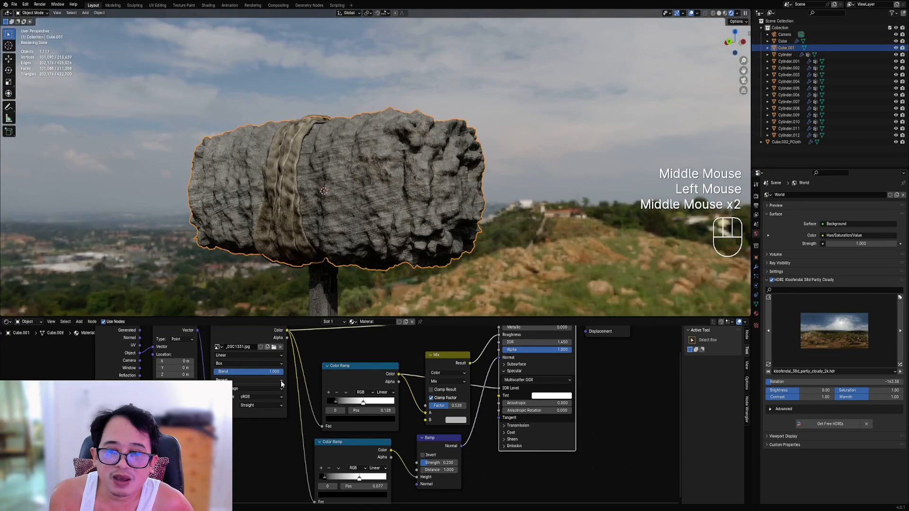
click(274, 348)
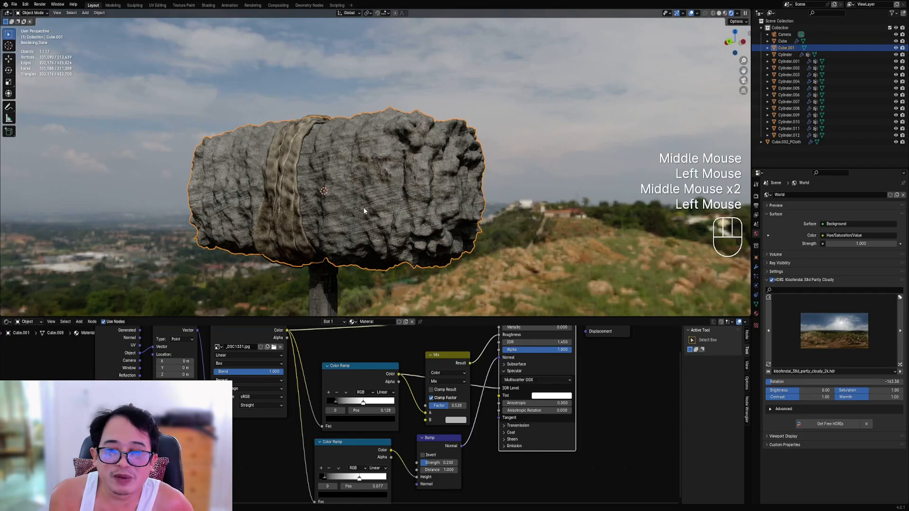
middle_drag(377, 211, 421, 239)
scroll(461, 223, down, 1)
scroll(445, 240, up, 1)
scroll(440, 226, down, 1)
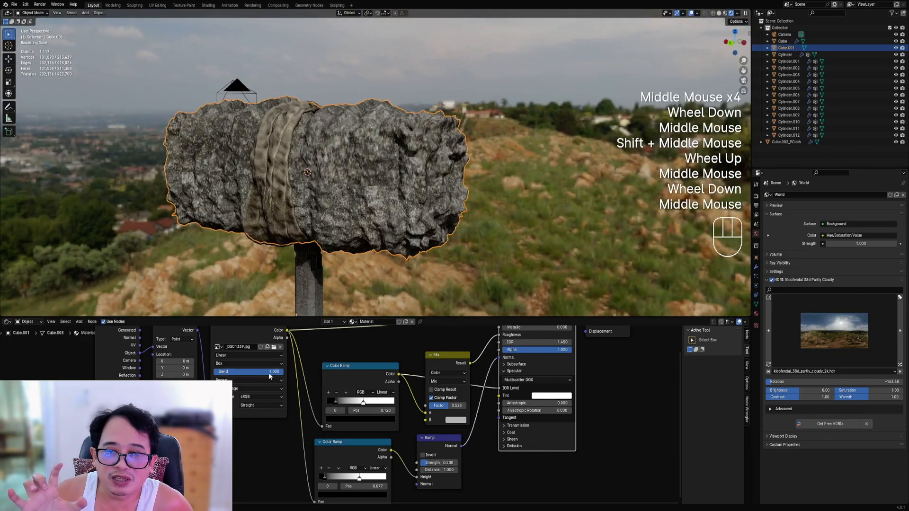
Step: Raise the Mapping node's scale for a finer rock pattern and inspect the head
drag(175, 416, 203, 428)
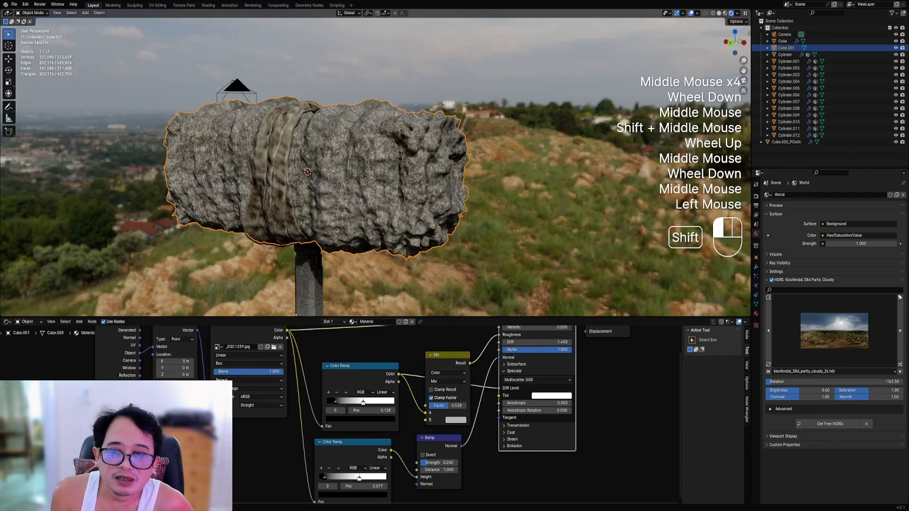
middle_drag(458, 182, 411, 217)
scroll(443, 213, down, 2)
scroll(411, 218, up, 1)
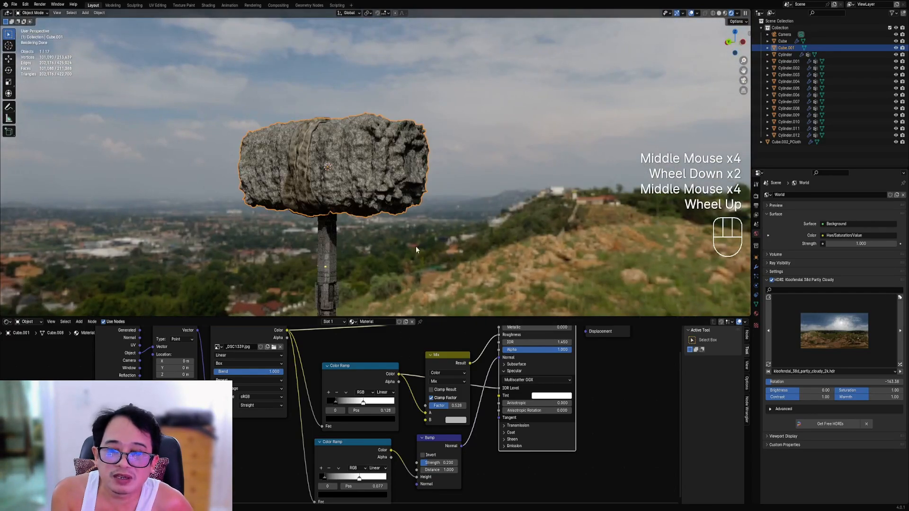
scroll(415, 249, up, 2)
scroll(417, 374, down, 2)
scroll(418, 374, up, 2)
scroll(383, 387, up, 2)
Step: Duplicate the Mix node and insert the copy between the image texture and the Principled BSDF's Base Color
middle_drag(387, 356, 337, 410)
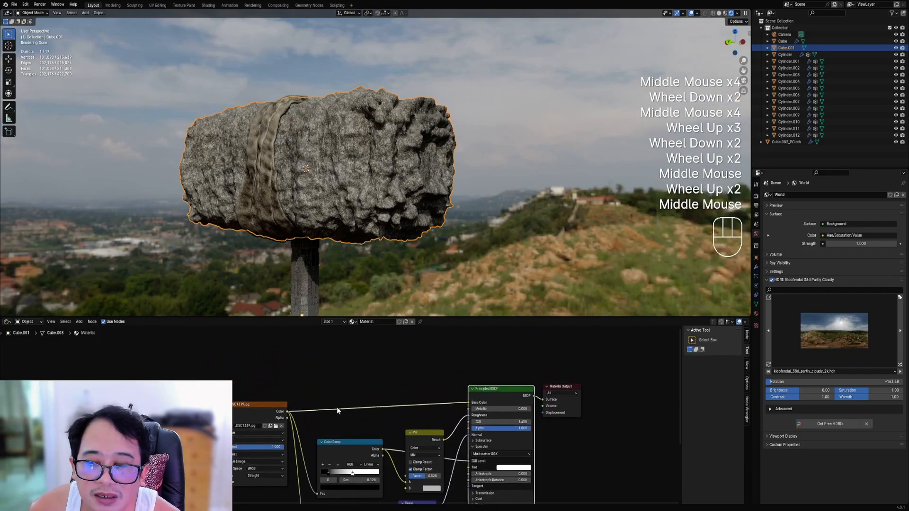
click(425, 432)
key(shift+d)
click(393, 369)
middle_drag(317, 375, 380, 426)
Step: Add an Ambient Occlusion node, connect its AO output to the new Mix node's B input and set the Factor to 1.000
key(shift+a)
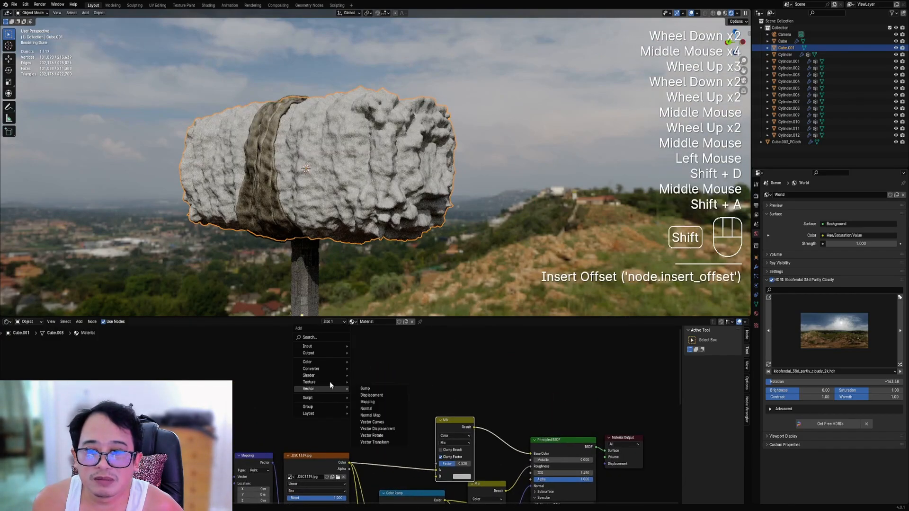
click(371, 354)
click(309, 379)
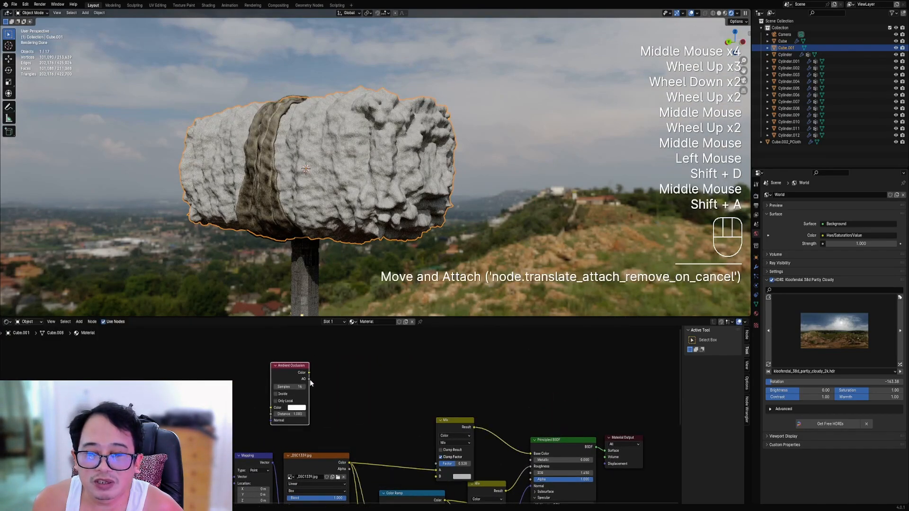
drag(309, 379, 451, 466)
click(451, 466)
middle_drag(359, 393, 345, 374)
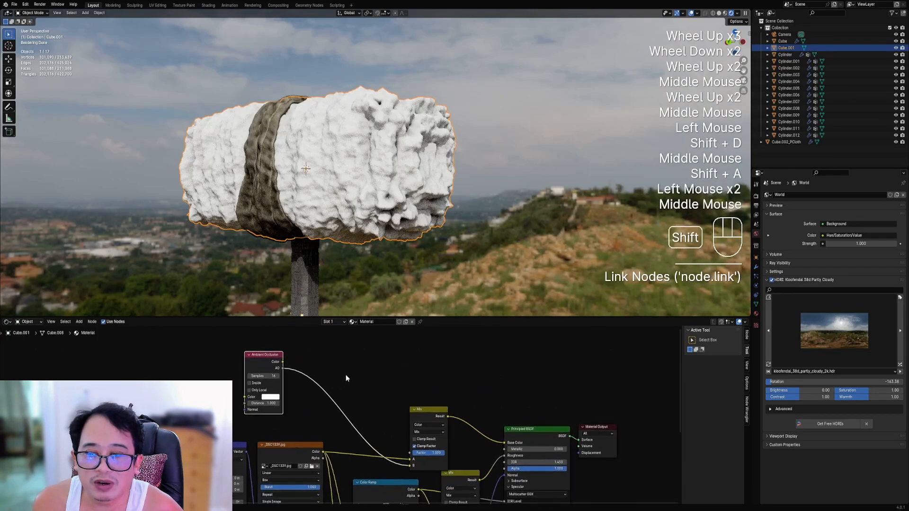
Step: Insert a Color Ramp between the Ambient Occlusion node and the Mix node
scroll(343, 385, down, 2)
scroll(350, 374, up, 2)
key(shift+a)
mouse_move(346, 390)
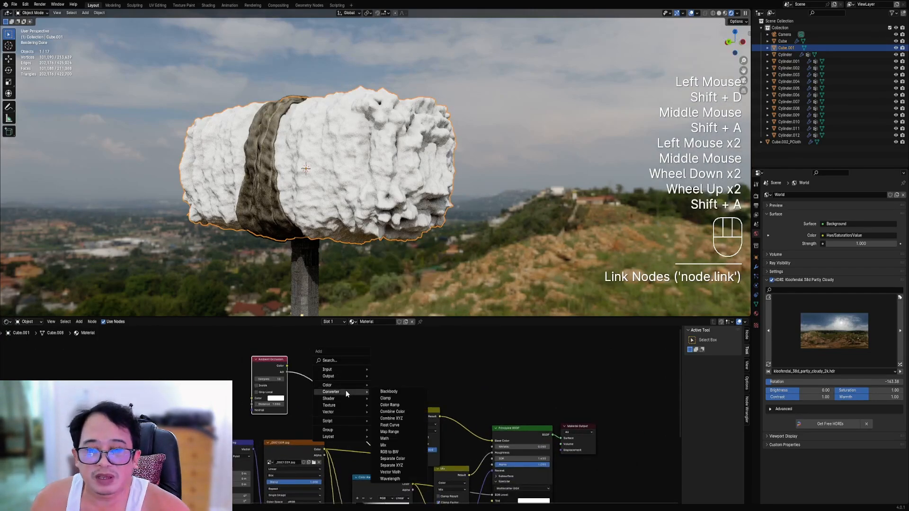
click(396, 408)
click(310, 366)
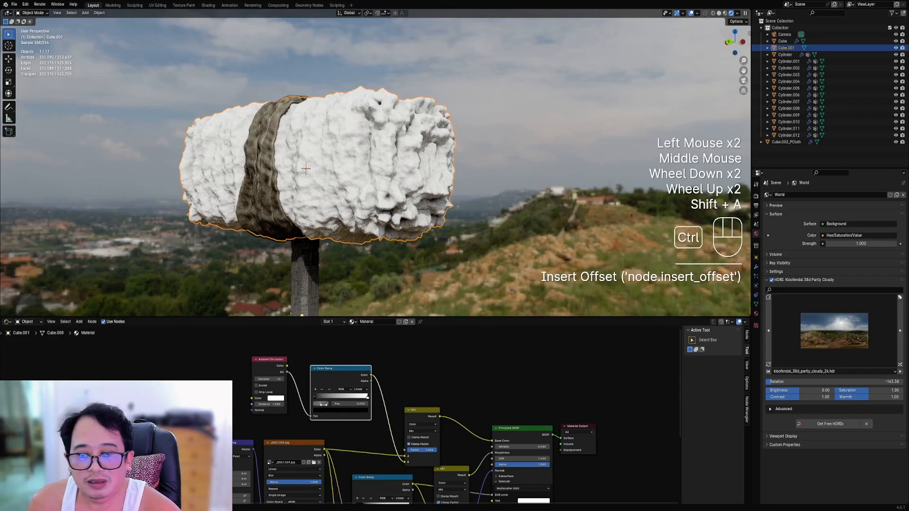
Step: Preview the occlusion ramp with a red light stop and a dark stop moved close to it, and restore the light stop to white
ctrl+scroll(323, 404, up, 1)
click(332, 410)
mouse_move(337, 363)
mouse_down()
mouse_move(354, 396)
mouse_move(369, 397)
mouse_move(359, 396)
mouse_up()
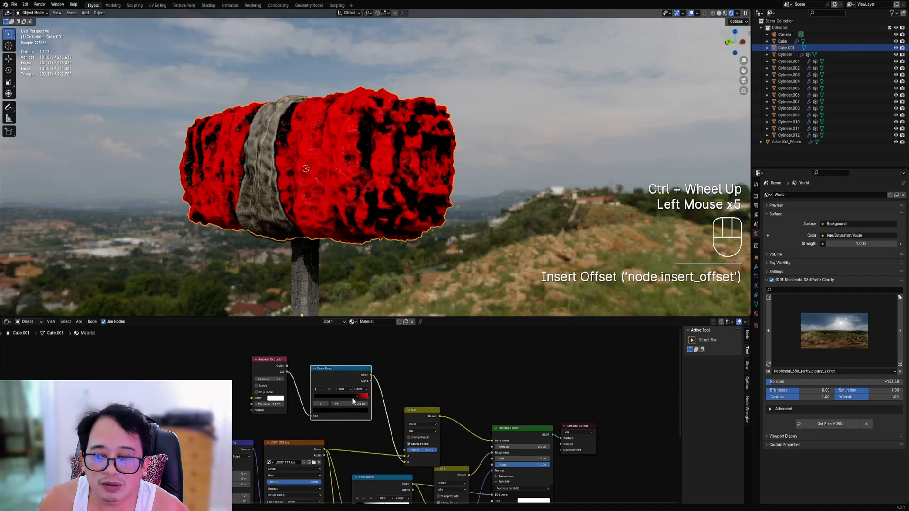
click(320, 411)
right_click(311, 410)
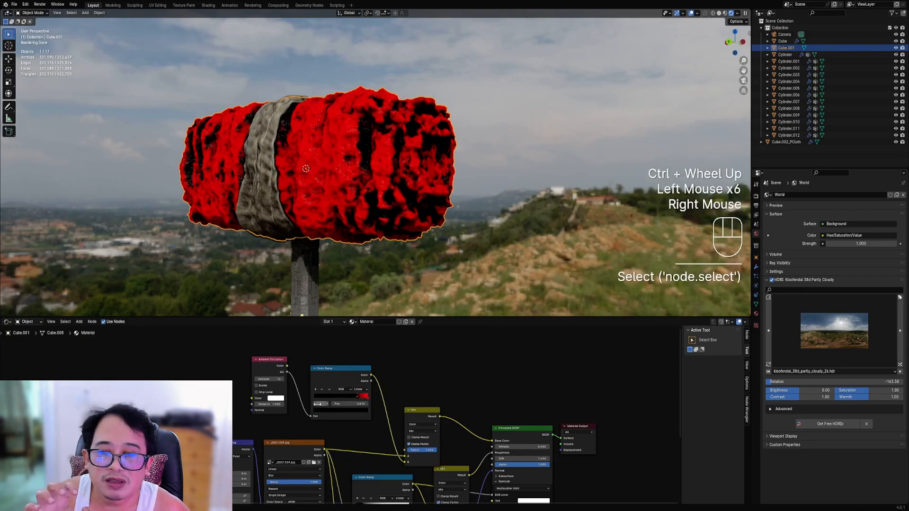
ctrl+scroll(318, 404, up, 1)
click(320, 411)
drag(343, 390, 299, 391)
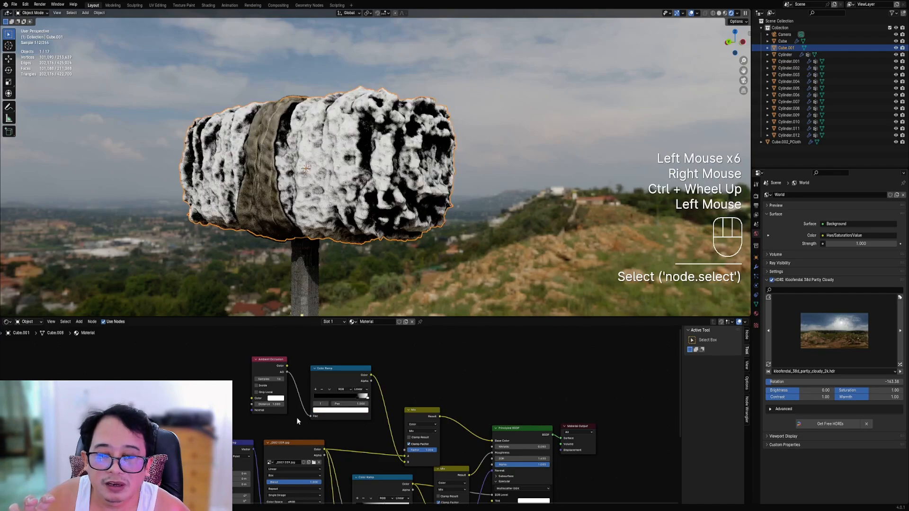
Step: Try the Color blend mode on the occlusion Mix node with a pale tan dark stop moved toward the ramp's start
click(421, 431)
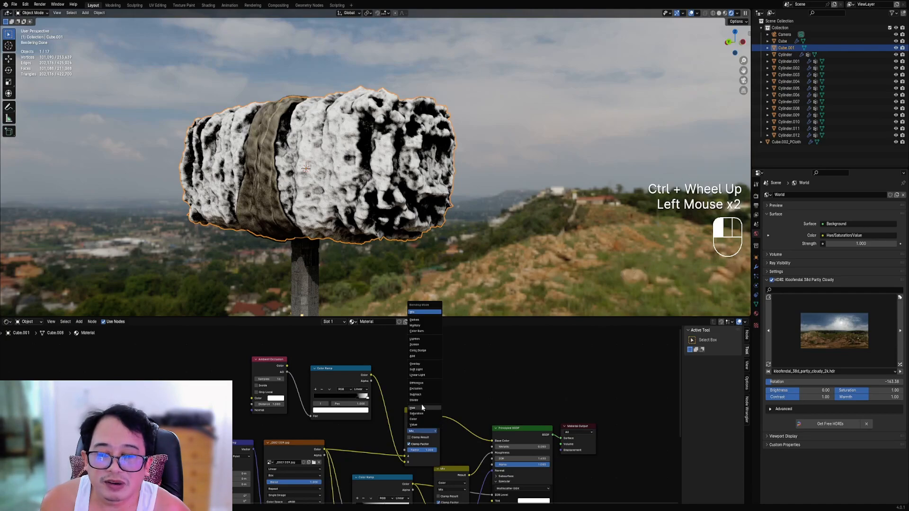
click(421, 419)
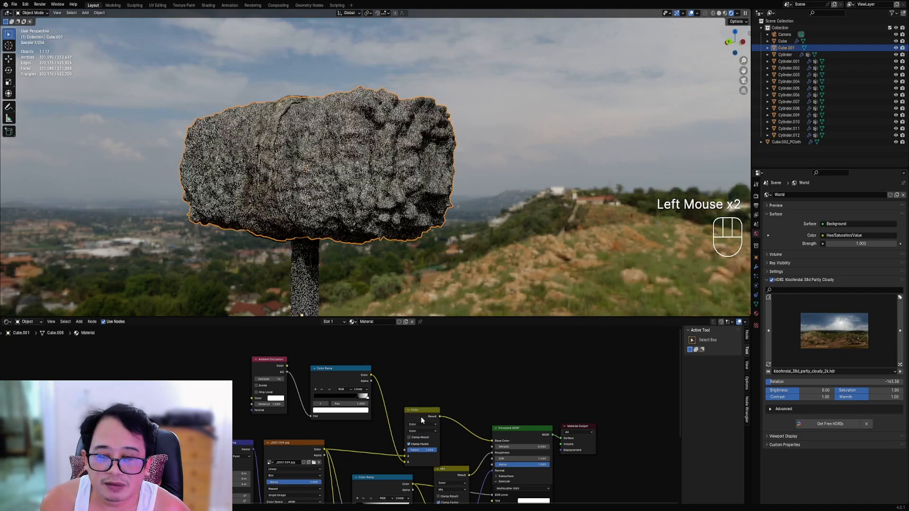
ctrl+scroll(325, 410, down, 1)
click(325, 410)
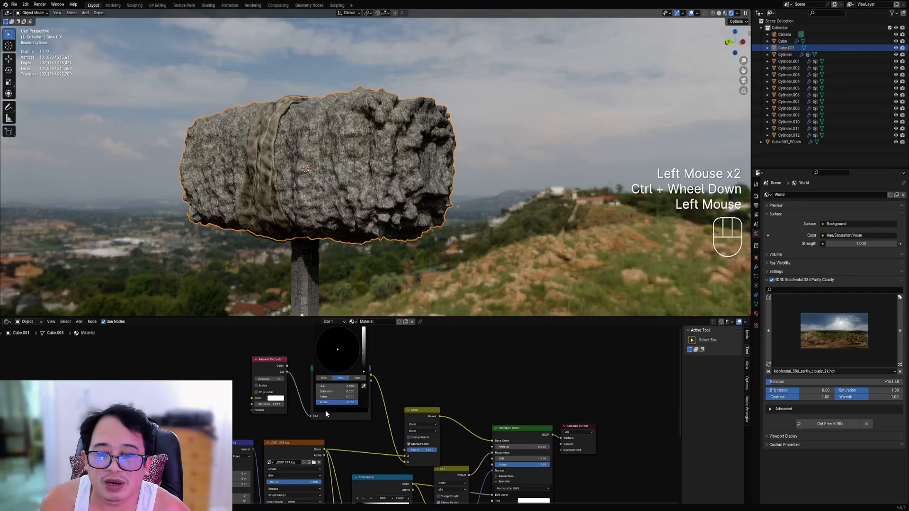
click(337, 356)
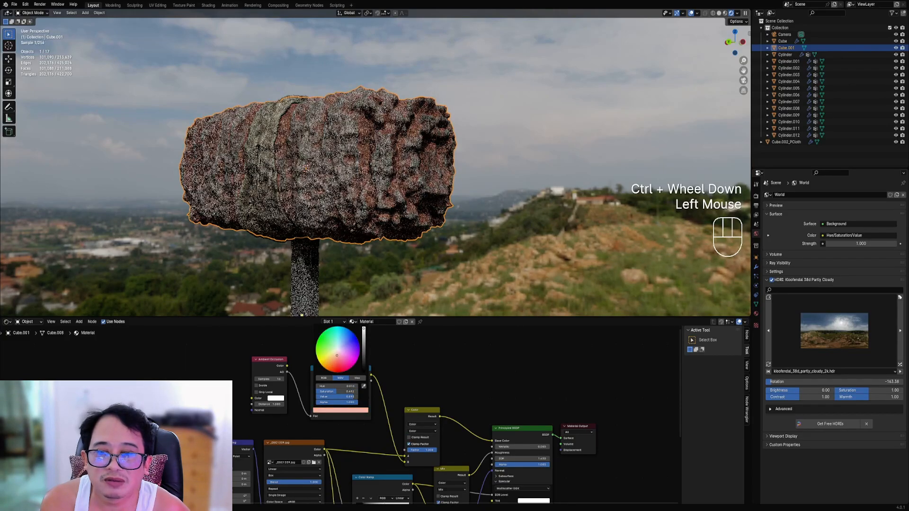
drag(338, 358, 335, 355)
drag(358, 396, 327, 399)
click(365, 396)
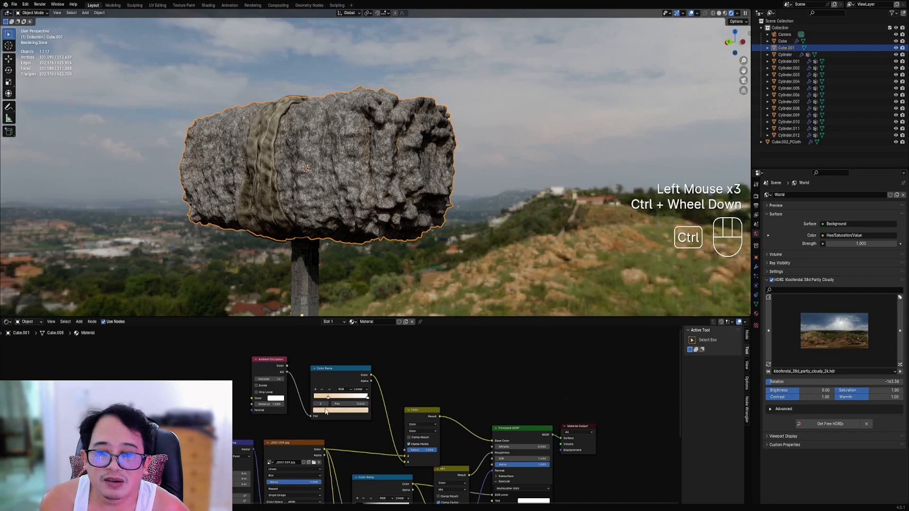
Step: Try a saturated blue on the occlusion ramp's dark stop
click(325, 411)
click(363, 342)
drag(349, 346, 359, 338)
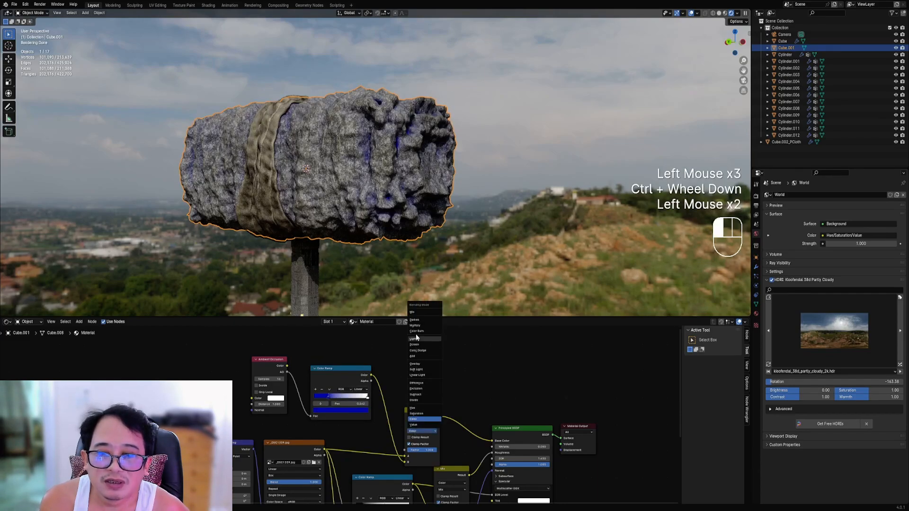
Step: Set the occlusion Mix node's blend mode to Multiply and recolor the ramp's dark stop to an orange-brown
click(418, 326)
click(340, 409)
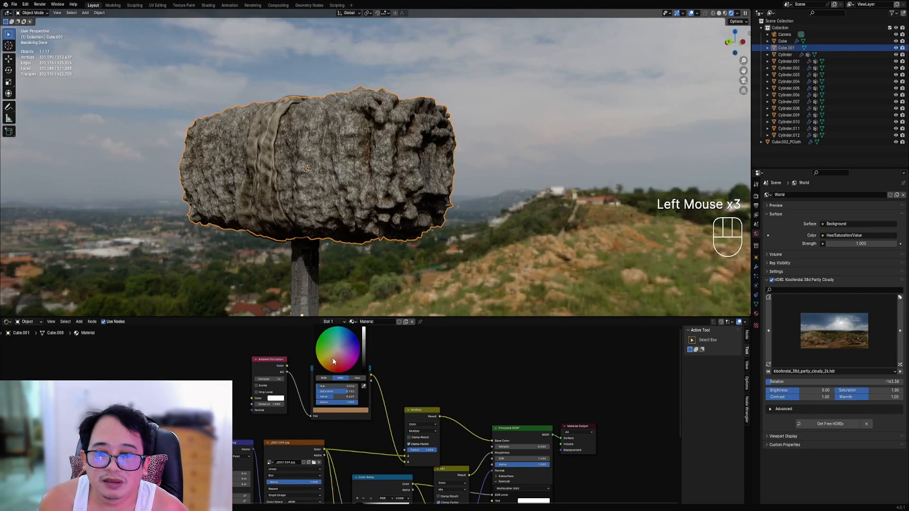
scroll(317, 193, down, 2)
middle_drag(317, 193, 331, 223)
scroll(375, 220, down, 1)
scroll(332, 223, up, 1)
Step: Move the occlusion ramp's tinted stop close to the white stop and lighten its color to a pale beige
drag(329, 396, 364, 397)
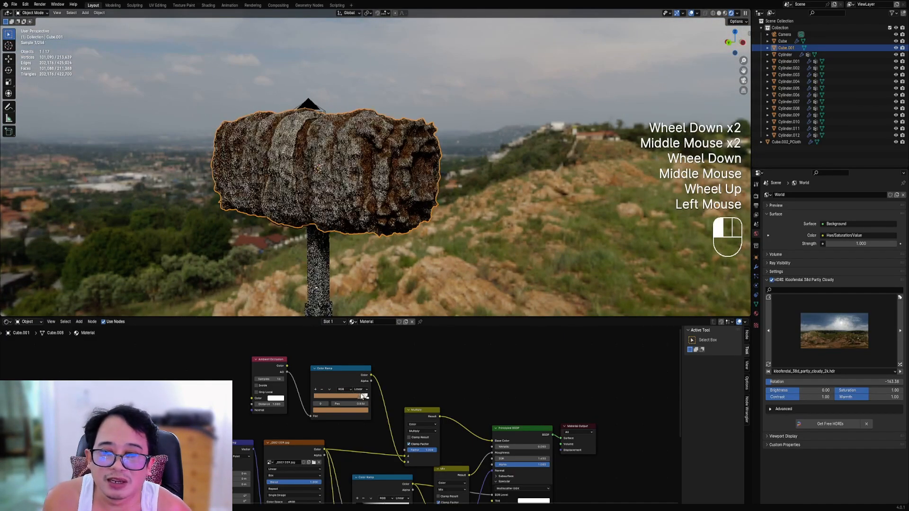
click(361, 396)
drag(363, 340, 364, 331)
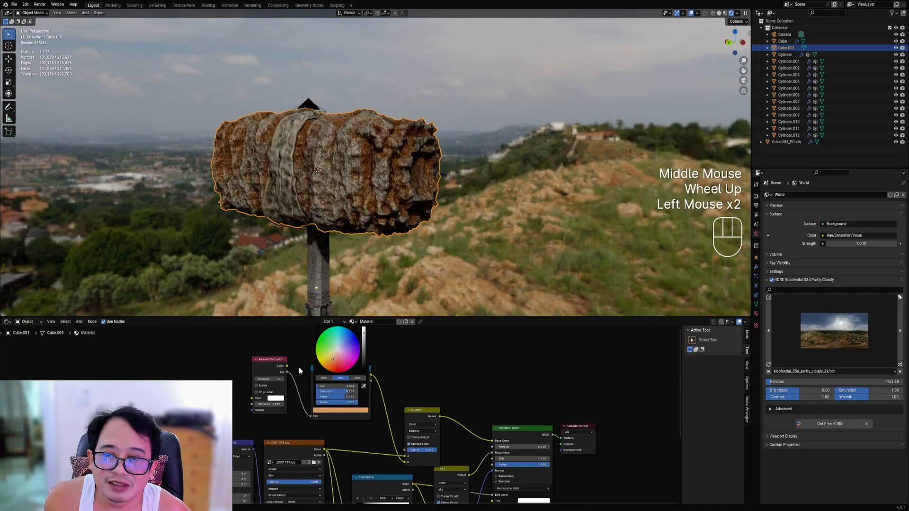
click(347, 402)
drag(348, 391, 335, 391)
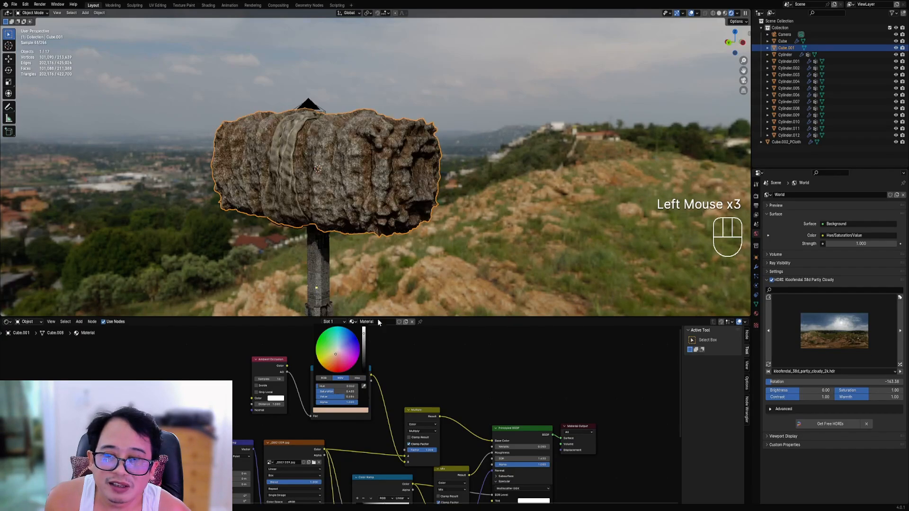
Step: View the whole hammer in solid shading with overlays hidden and save the file
scroll(406, 224, down, 3)
middle_drag(393, 223, 438, 223)
key(shift+alt+z)
key(ctrl+space)
scroll(466, 344, down, 1)
mouse_move(467, 344)
shift+middle_down()
mouse_move(479, 194)
mouse_move(495, 211)
mouse_move(490, 223)
shift+middle_up()
scroll(479, 195, down, 1)
key(z)
key(ctrl+s)
scroll(492, 258, up, 2)
key(ctrl+space)
scroll(781, 274, up, 1)
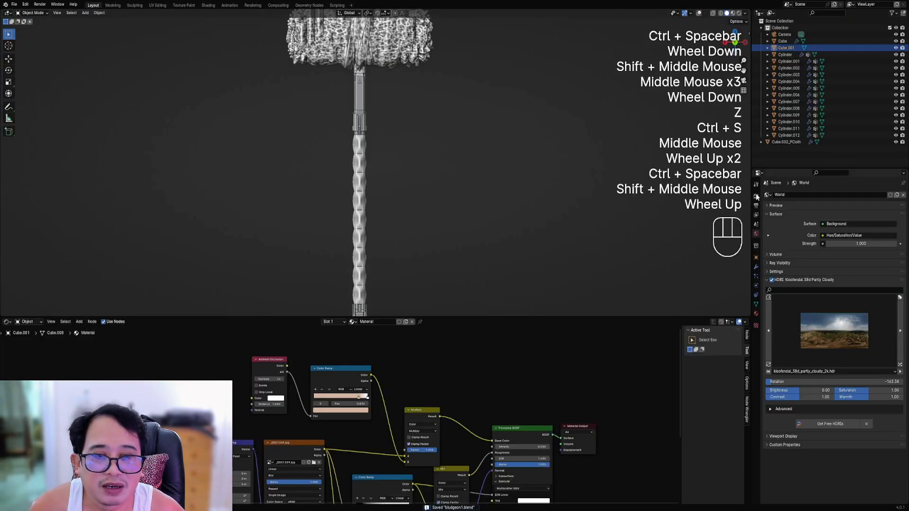
Step: Enable the transparent film background in the scene's Cycles render settings
click(755, 196)
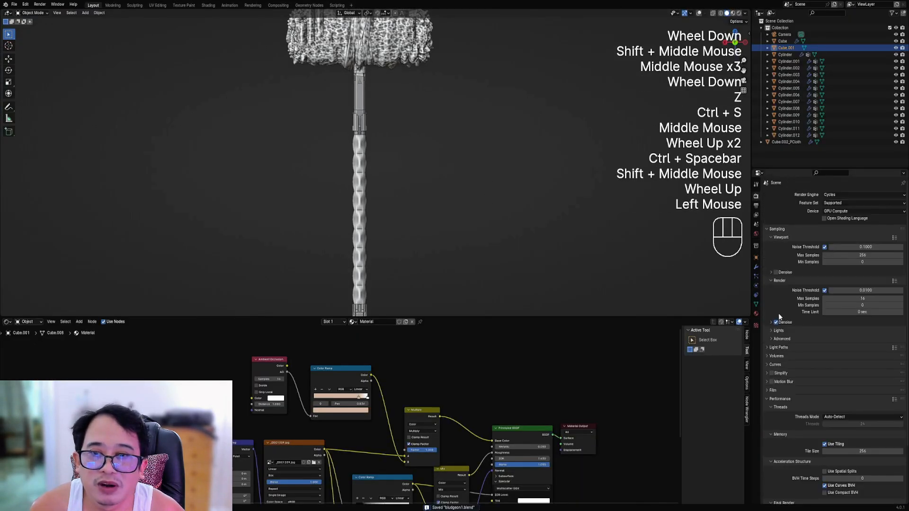
click(788, 387)
scroll(790, 383, down, 2)
click(777, 385)
scroll(366, 214, down, 2)
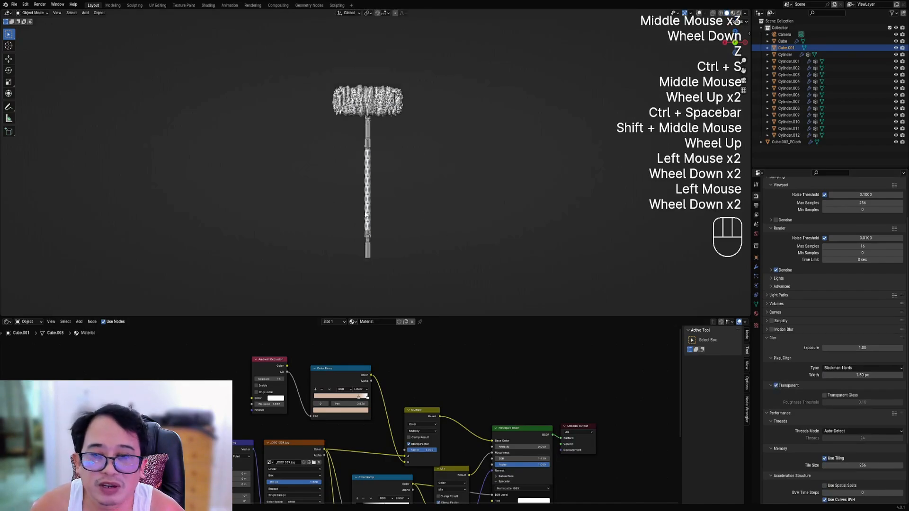
Step: Examine the hammer head's rock and cloth materials up close in rendered shading with overlays hidden
key(ctrl+space)
scroll(419, 211, up, 2)
shift+middle_drag(465, 211, 462, 183)
shift+scroll(462, 184, down, 1)
key(ctrl+space)
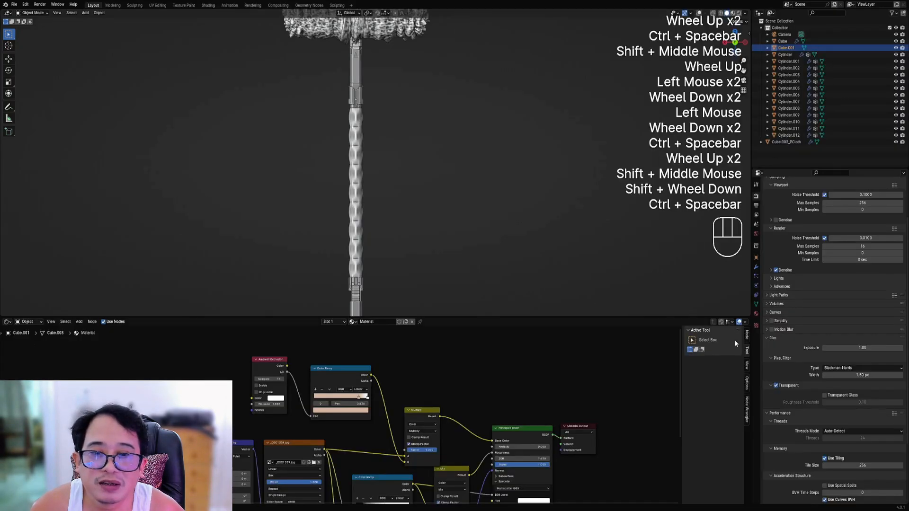
shift+scroll(402, 97, down, 1)
shift+middle_drag(402, 98, 401, 157)
key(ctrl+space)
key(z)
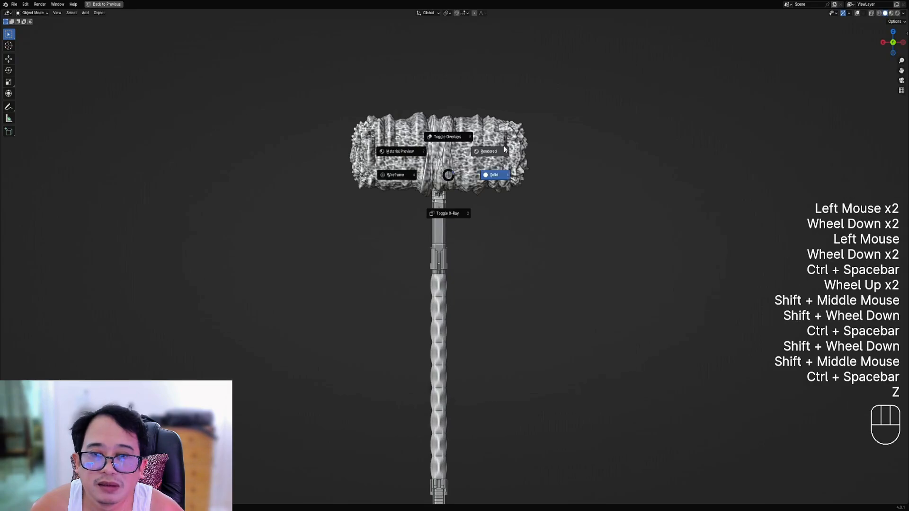
mouse_move(503, 151)
middle_down()
mouse_move(530, 282)
mouse_move(510, 217)
mouse_move(505, 302)
mouse_move(532, 320)
middle_up()
scroll(509, 289, up, 2)
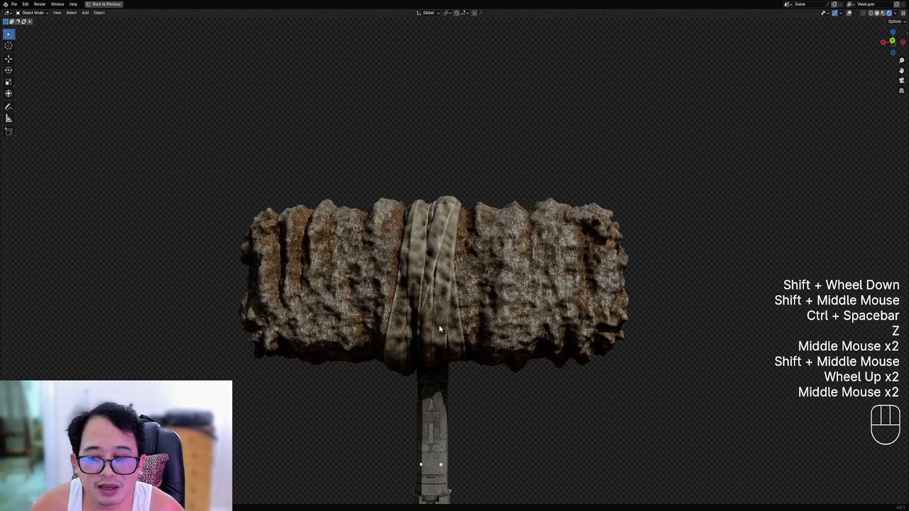
shift+middle_drag(439, 325, 498, 291)
scroll(498, 292, up, 3)
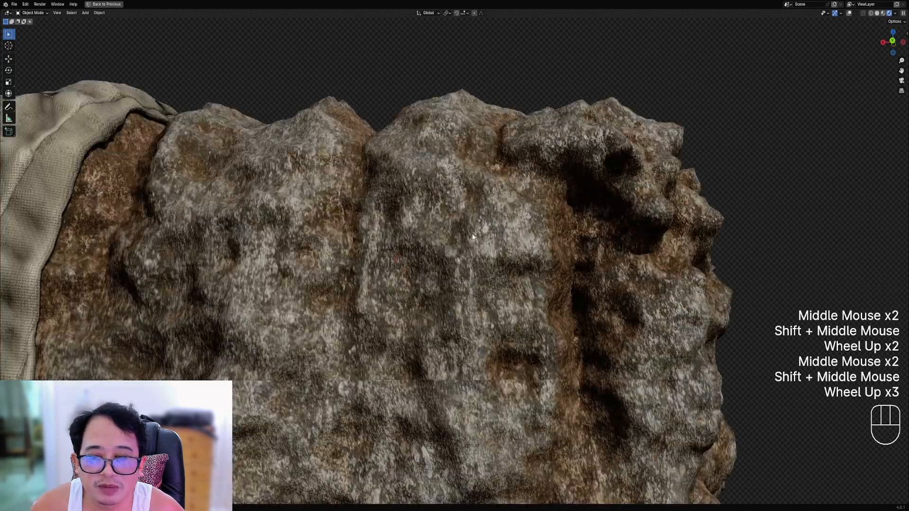
scroll(473, 236, down, 2)
scroll(410, 295, down, 2)
middle_drag(409, 294, 454, 308)
scroll(454, 308, down, 1)
mouse_move(454, 308)
shift+middle_down()
mouse_move(468, 339)
mouse_move(444, 284)
mouse_move(451, 298)
mouse_move(487, 211)
mouse_move(471, 262)
mouse_move(459, 235)
shift+middle_up()
scroll(450, 298, down, 1)
Step: Save the file in solid shading and turn the viewport overlays back on
key(z)
scroll(481, 231, down, 1)
scroll(459, 236, up, 1)
key(ctrl+s)
key(shift+alt+z)
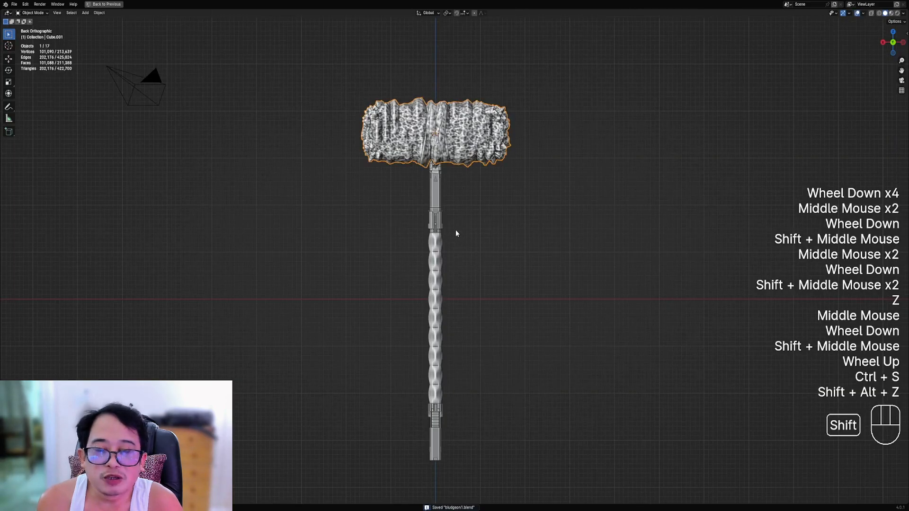
Step: Check the 3D cursor's location and rotation in the viewport's view settings
mouse_move(580, 241)
middle_down()
mouse_move(570, 253)
mouse_move(546, 246)
mouse_move(572, 229)
middle_up()
key(n)
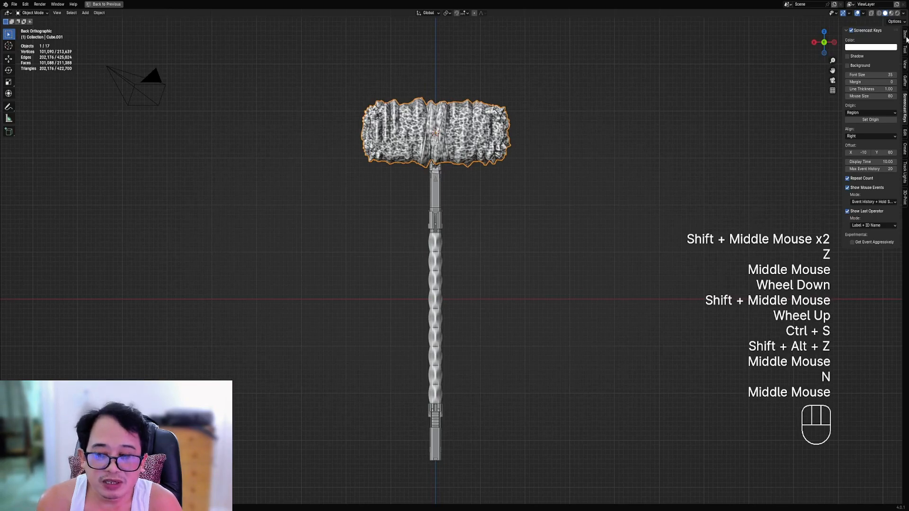
click(906, 38)
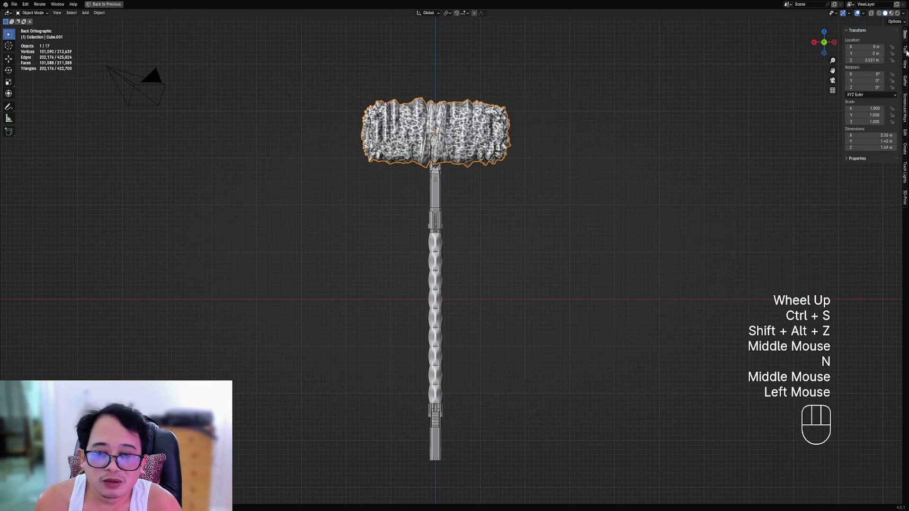
click(905, 52)
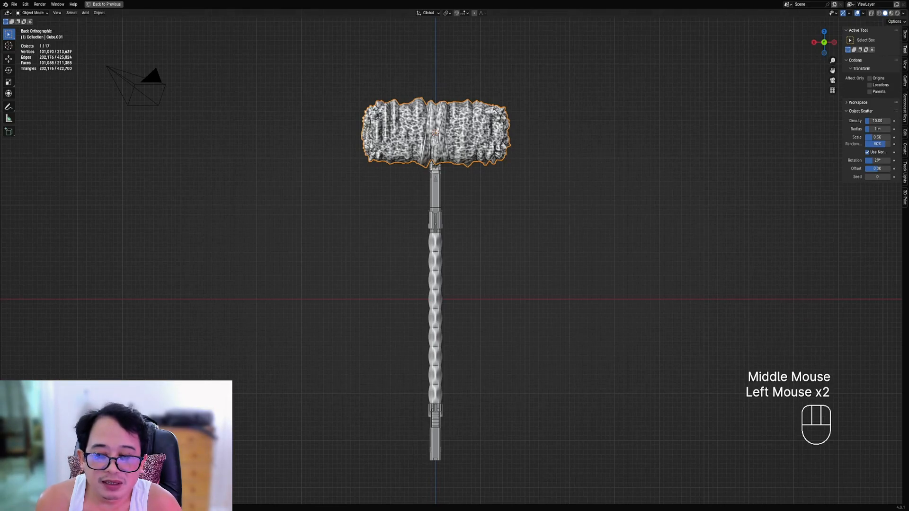
click(905, 63)
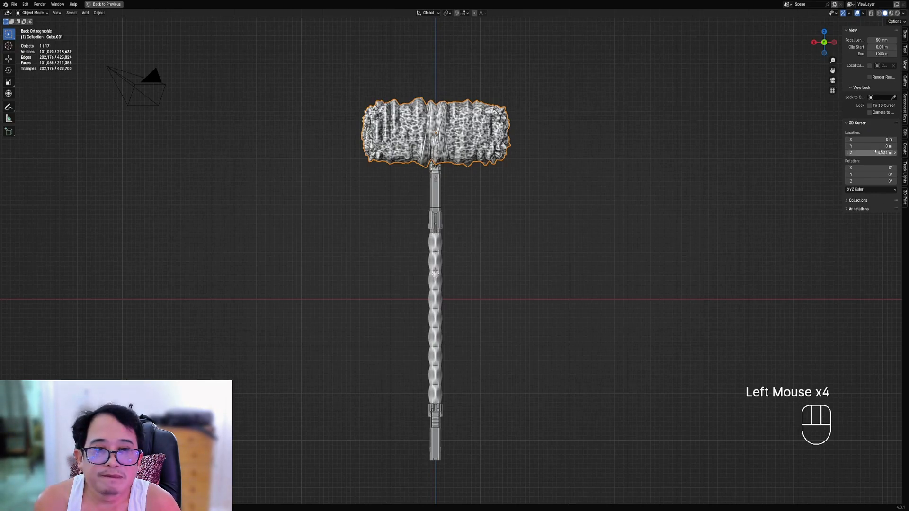
Step: Add a plain axes empty at the 3D cursor on the hammer's handle and scale it
scroll(462, 246, up, 1)
key(shift+a)
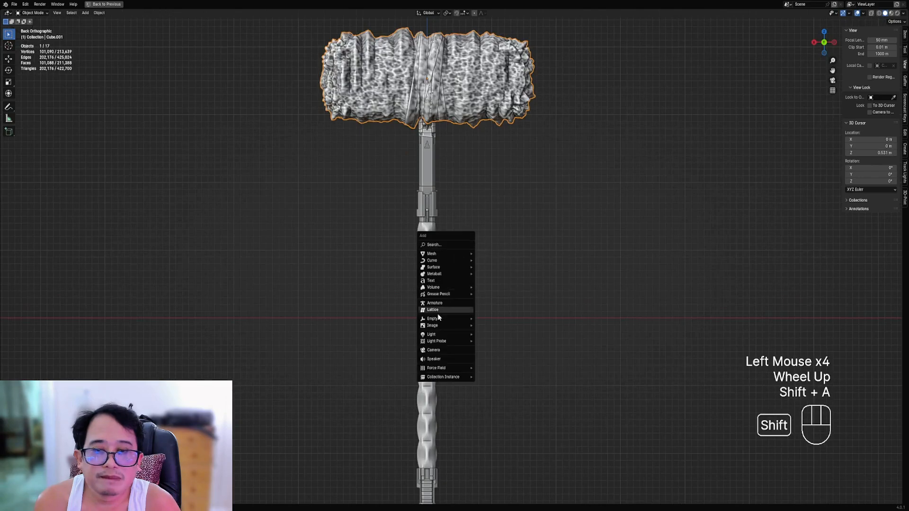
mouse_move(439, 318)
click(492, 319)
key(s)
Step: Select all of the hammer's mesh parts with the empty as the active object and parent them to it
right_click(436, 235)
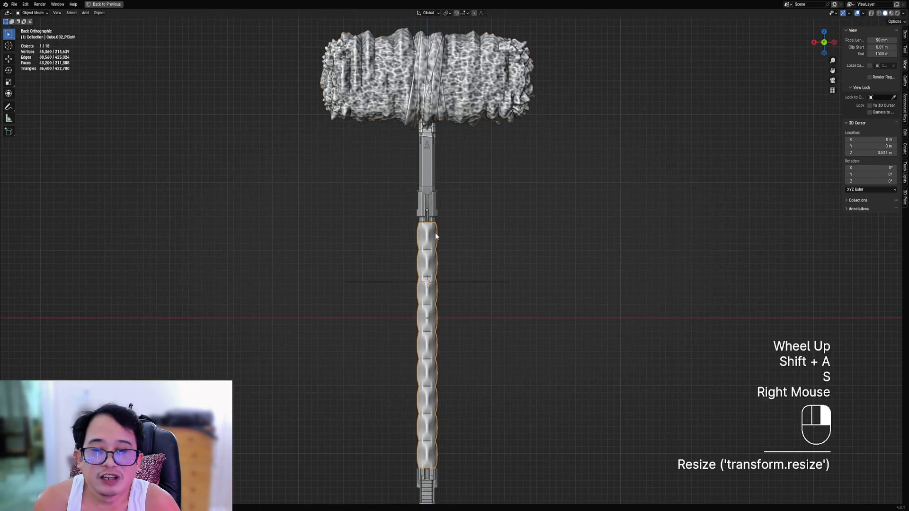
key(shift+g)
click(470, 274)
shift+right_click(480, 281)
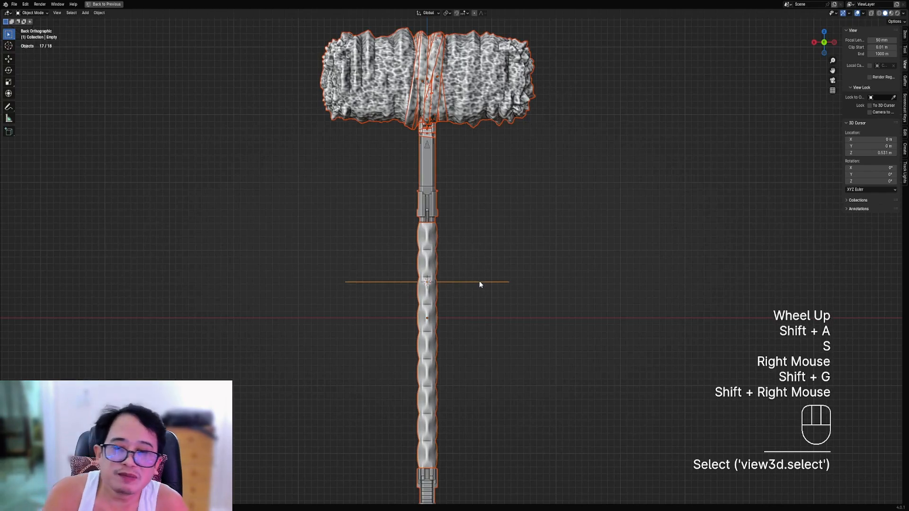
key(ctrl+p)
click(479, 281)
key(alt+a)
Step: Rotate the parent empty so the hammer tilts diagonally with its head pointing down
right_click(492, 280)
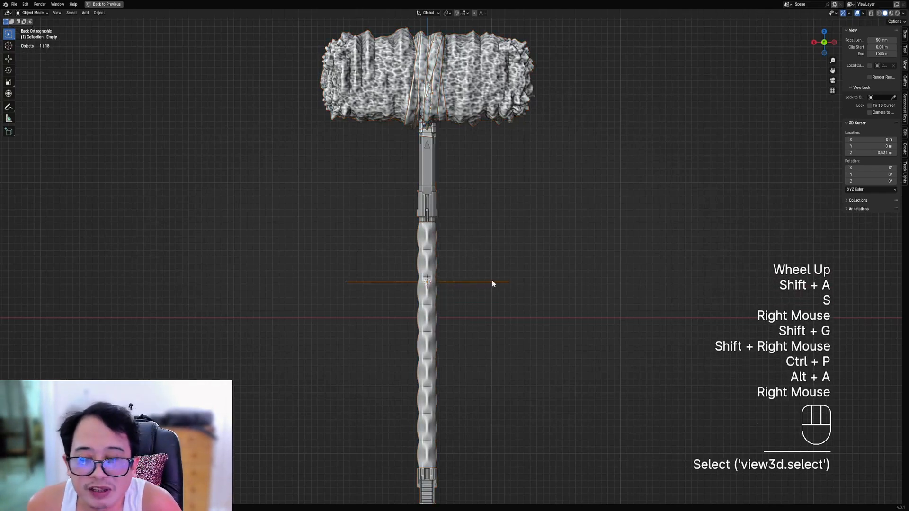
scroll(492, 280, down, 2)
key(r)
click(362, 148)
Step: Check the tilted hammer in rendered shading, return to solid shading and save the file
scroll(439, 227, down, 2)
key(z)
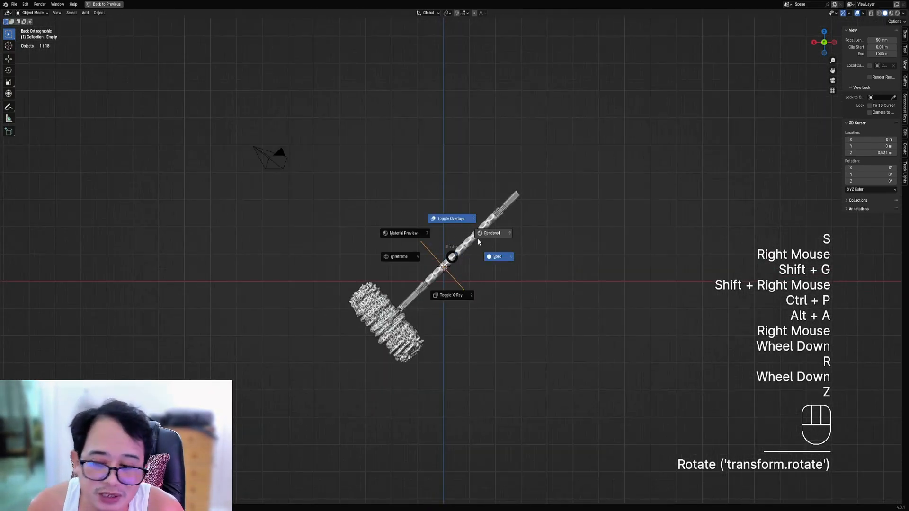
click(483, 235)
mouse_move(469, 244)
middle_down()
mouse_move(469, 266)
mouse_move(499, 233)
mouse_move(566, 246)
mouse_move(465, 252)
mouse_move(437, 279)
mouse_move(468, 277)
mouse_move(457, 270)
mouse_move(456, 284)
middle_up()
scroll(476, 260, up, 2)
scroll(466, 260, up, 1)
key(z)
key(ctrl+s)
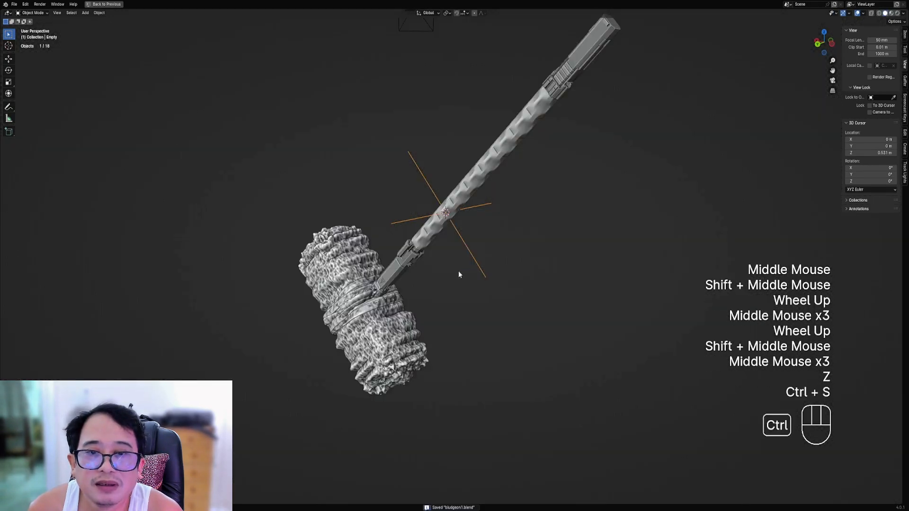
Step: Add a plane and move it down along Z to the lower end of the hammer head
scroll(458, 271, down, 2)
key(shift+a)
mouse_move(429, 268)
mouse_move(419, 201)
click(468, 202)
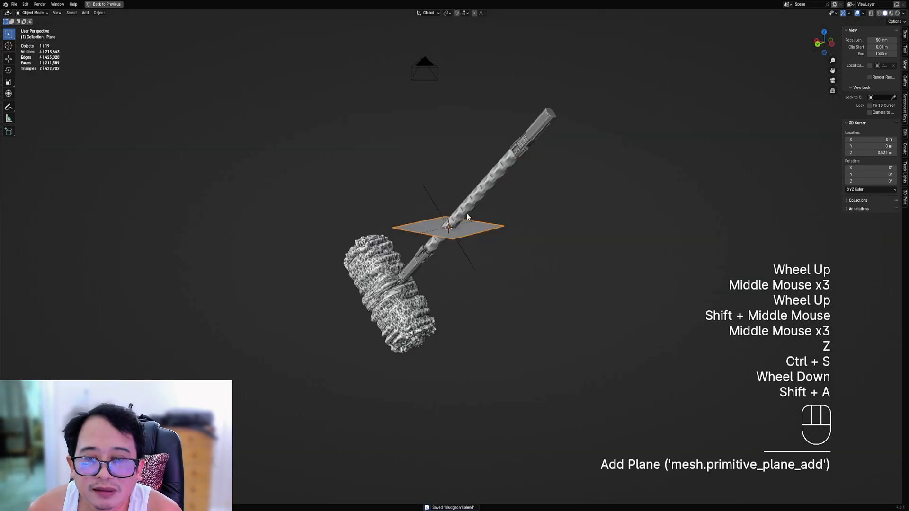
key(g)
key(z)
click(465, 341)
Step: Enlarge the plane's mesh in Edit Mode, then move the plane along X to center it better under the hammer head
key(Tab)
middle_drag(465, 341, 480, 335)
scroll(480, 336, down, 1)
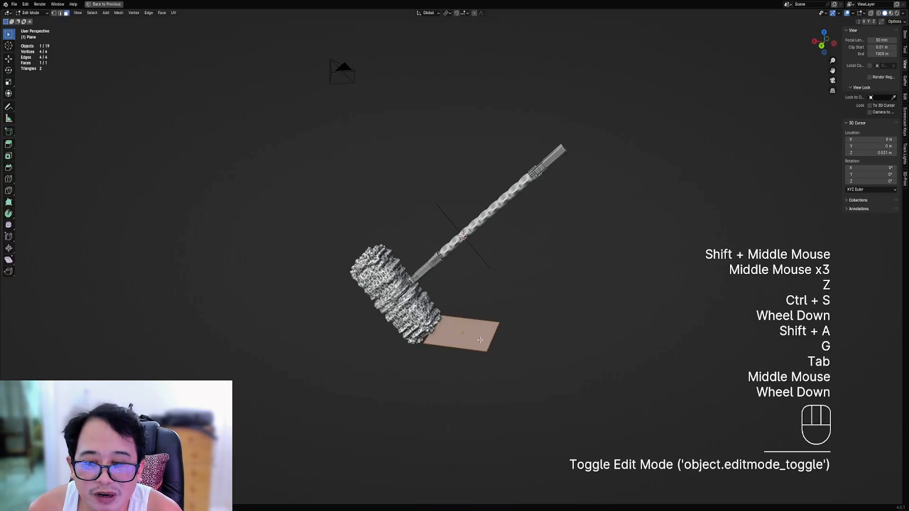
key(s)
click(584, 336)
alt+middle_drag(584, 336, 514, 320)
key(Tab)
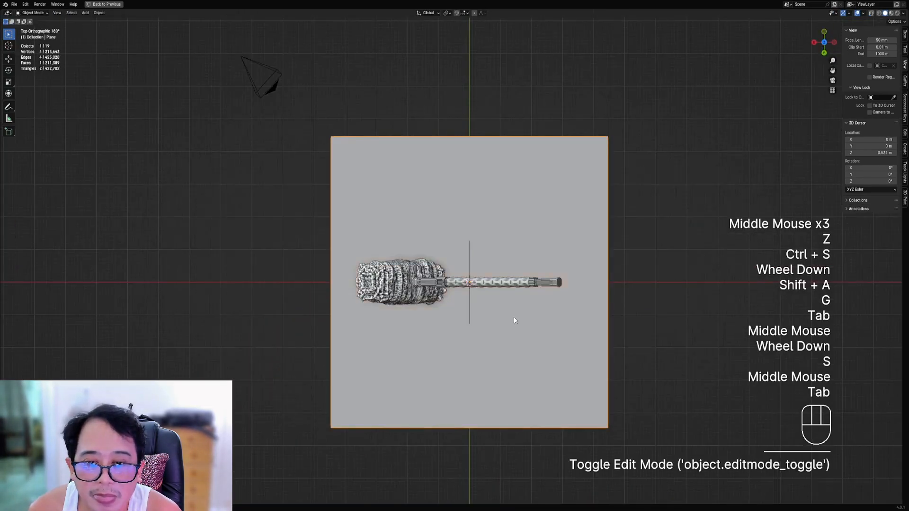
key(g)
key(x)
click(473, 315)
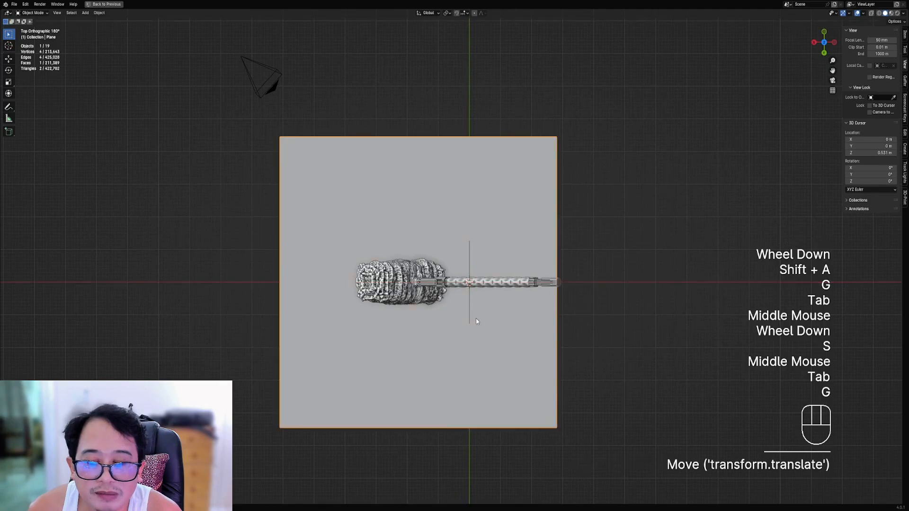
Step: Scale the ground plane's mesh up further, subdivide it three times and save the file
key(Tab)
scroll(480, 290, down, 1)
key(s)
middle_drag(476, 318, 444, 268)
click(499, 289)
key(w)
click(500, 290)
key(w)
click(500, 290)
key(w)
click(499, 290)
key(Tab)
key(ctrl+s)
Step: Run the Random Flow Quick Displacement operator on the subdivided ground plane
key(shift+q)
mouse_move(437, 344)
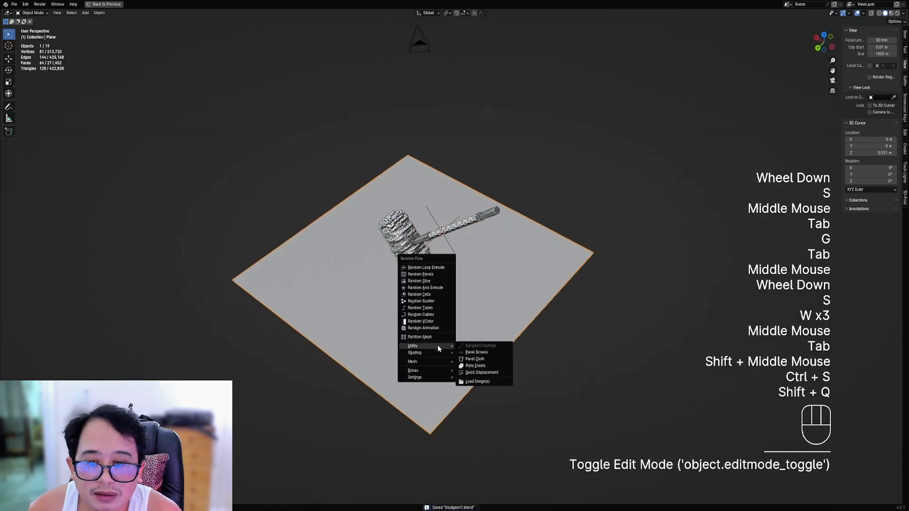
click(481, 372)
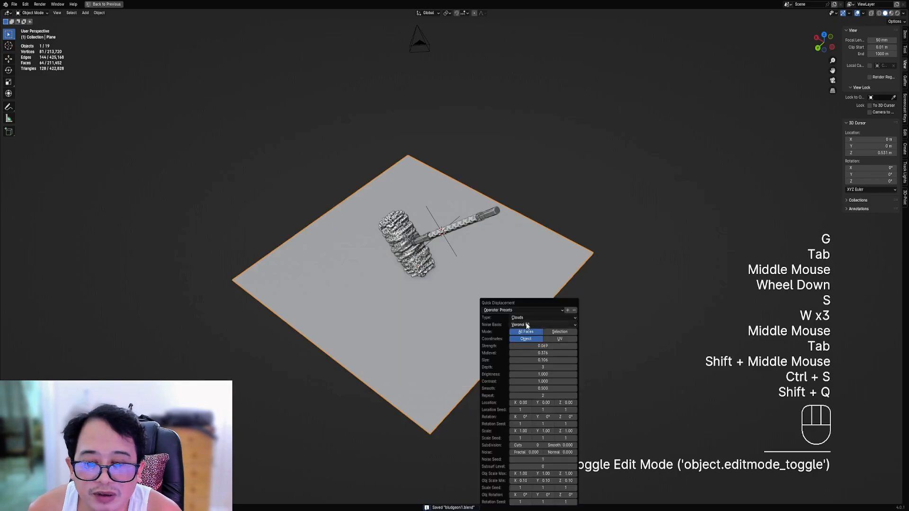
Step: Try 22 subdivision cuts and a size of 0.091 for the ground displacement
ctrl+scroll(531, 445, up, 2)
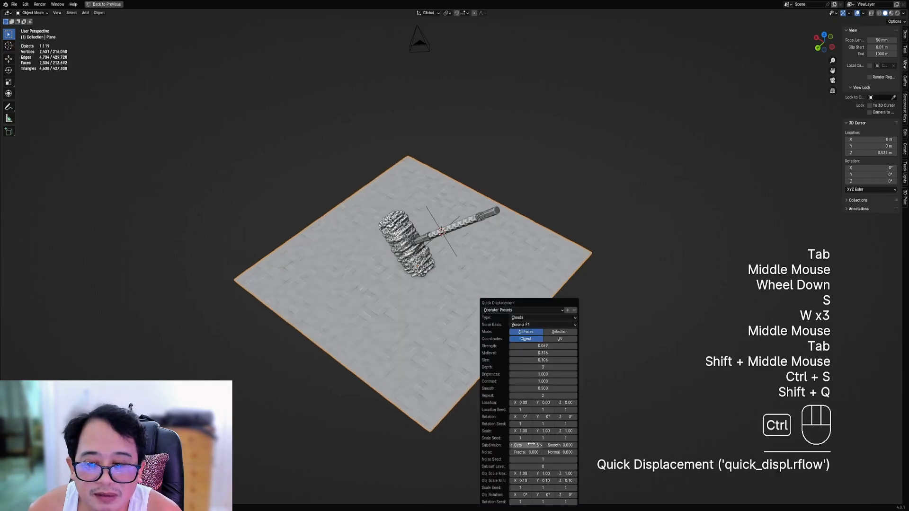
ctrl+scroll(532, 445, up, 11)
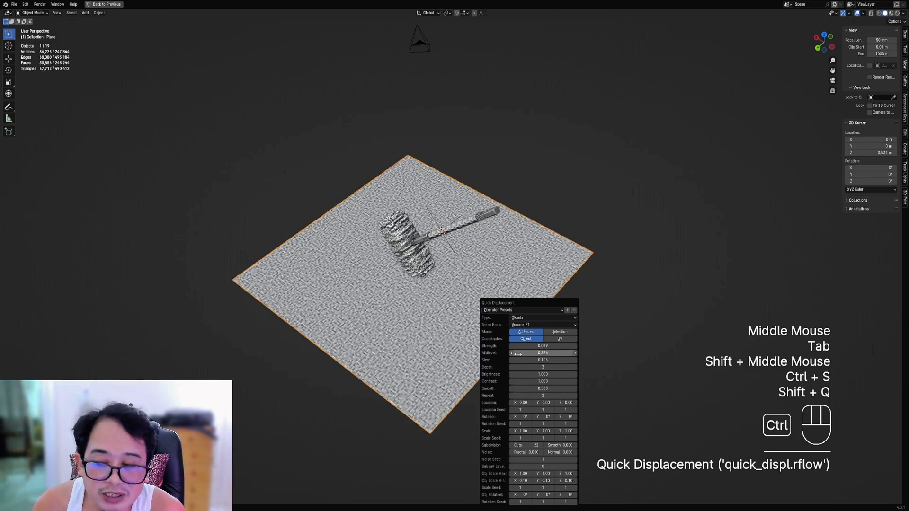
drag(548, 346, 566, 358)
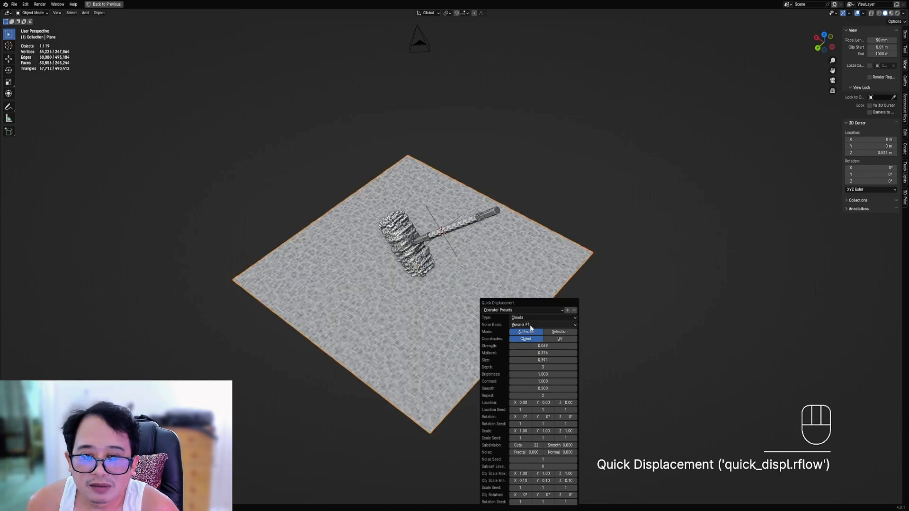
Step: Restore the displacement's default preset, then set its repeat to 0 and its subdivision cuts to 13
click(526, 311)
click(521, 323)
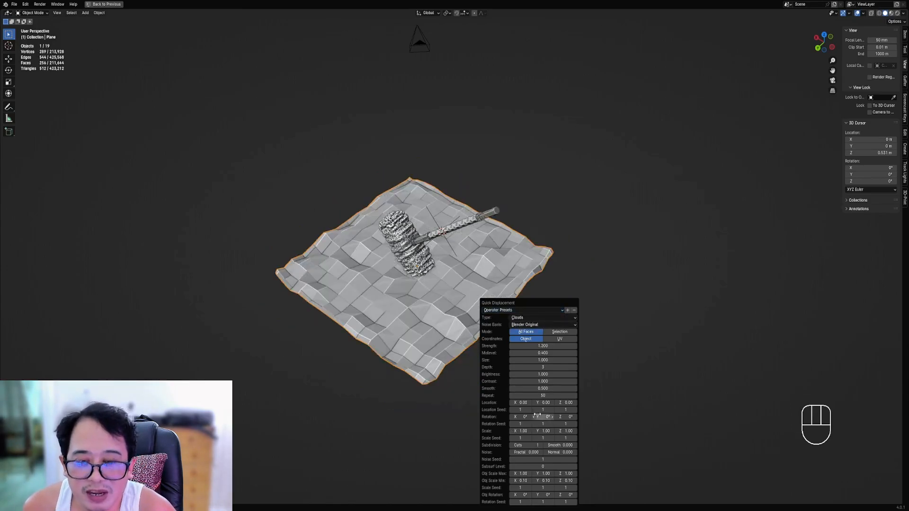
drag(543, 395, 516, 395)
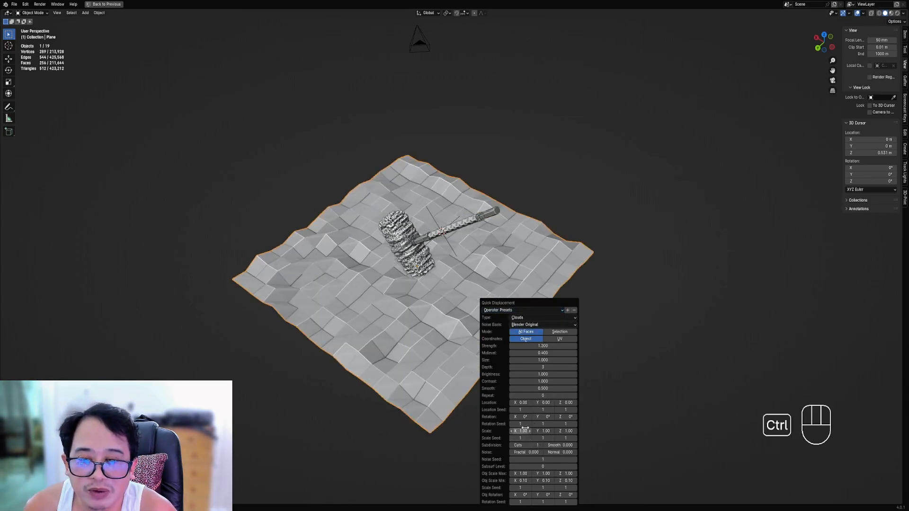
ctrl+drag(528, 447, 531, 446)
Step: Lower the ground displacement's strength, and set its midlevel to 0.190 and its size to 2.389
middle_drag(530, 446, 539, 360)
scroll(534, 407, up, 2)
key(F9)
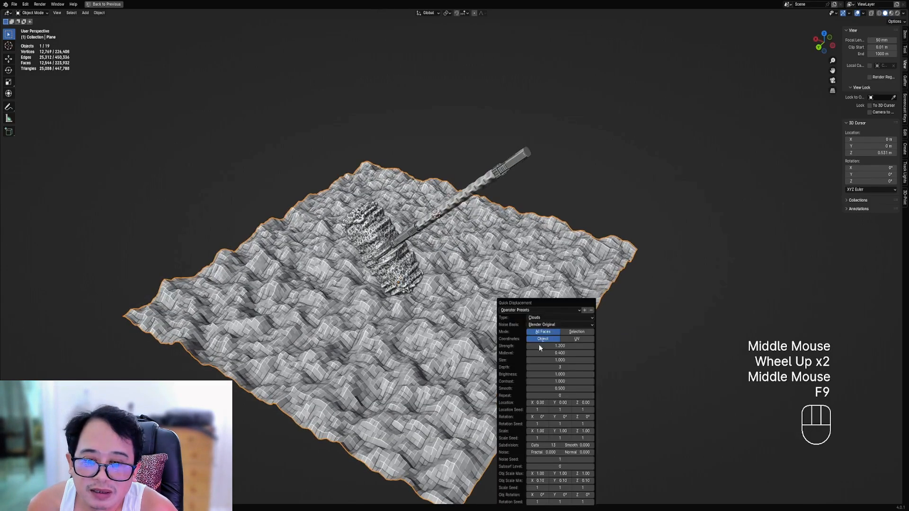
drag(560, 346, 540, 353)
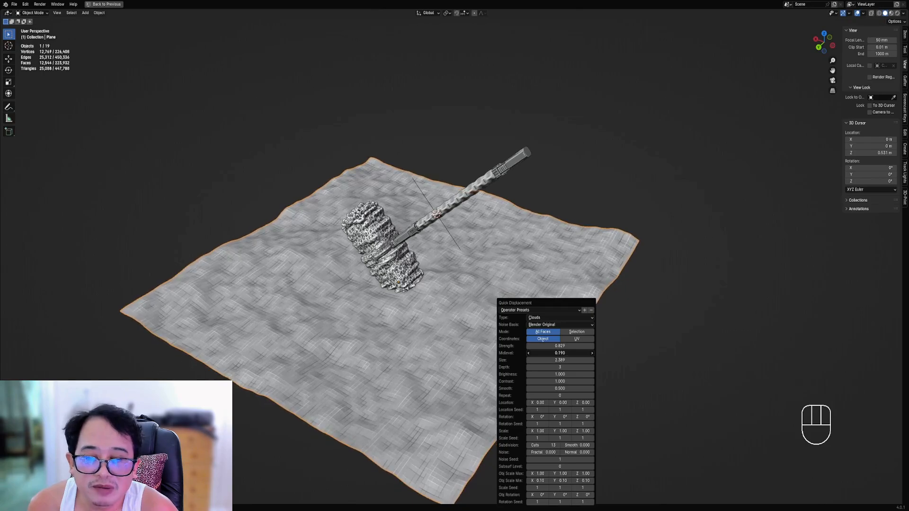
Step: Compare several noise bases for the ground displacement and settle on Voronoi F4
ctrl+scroll(555, 326, down, 2)
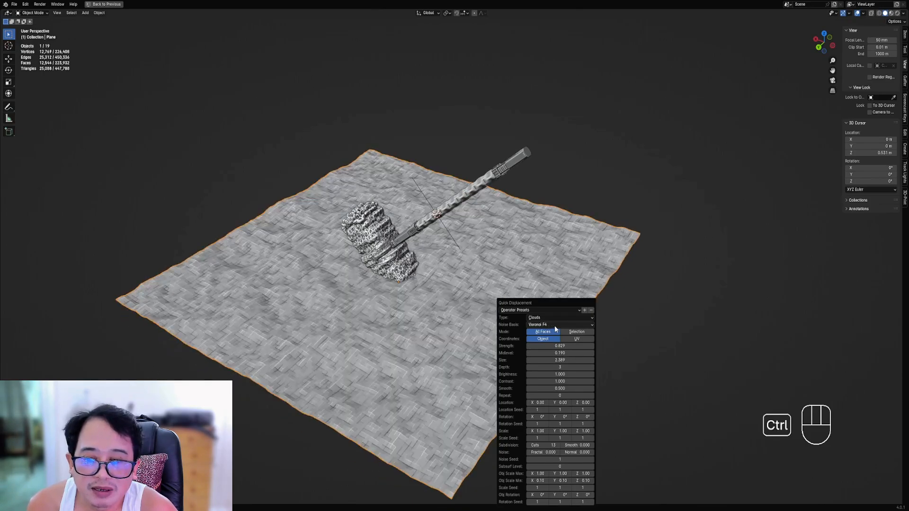
ctrl+scroll(555, 326, down, 4)
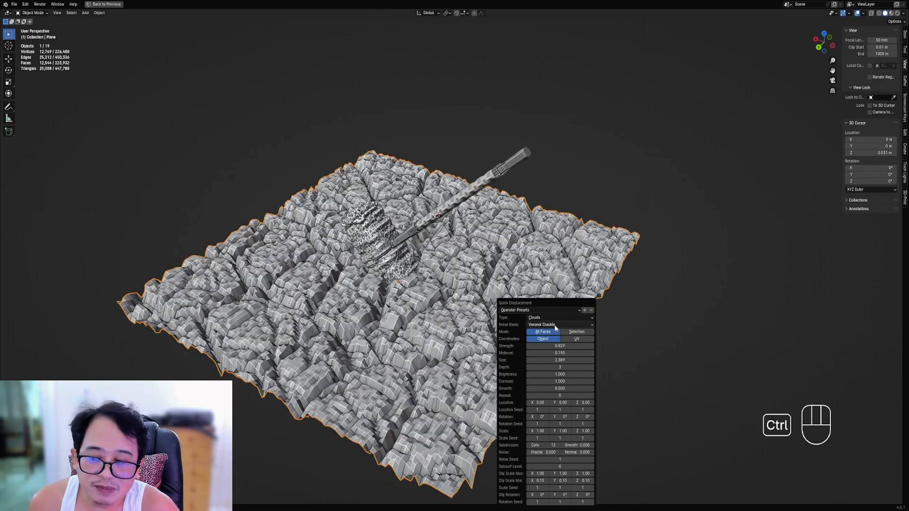
ctrl+scroll(555, 325, up, 1)
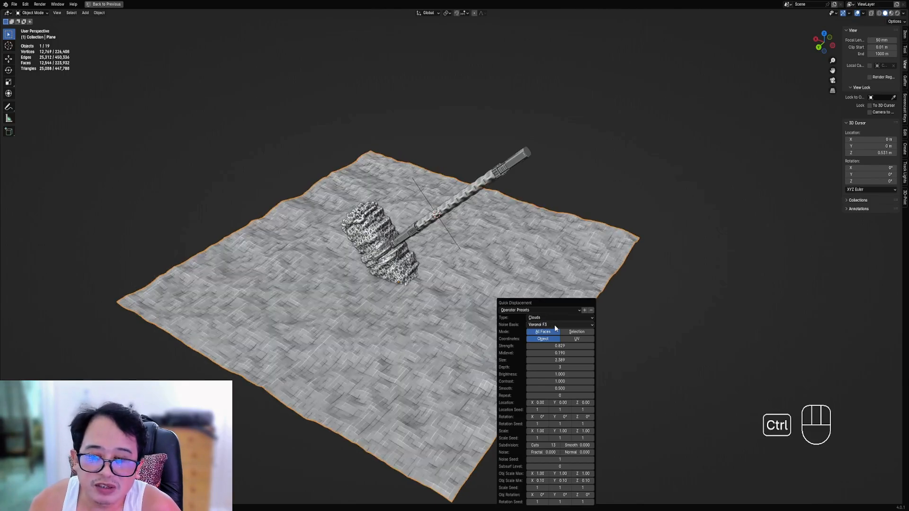
ctrl+scroll(555, 324, down, 1)
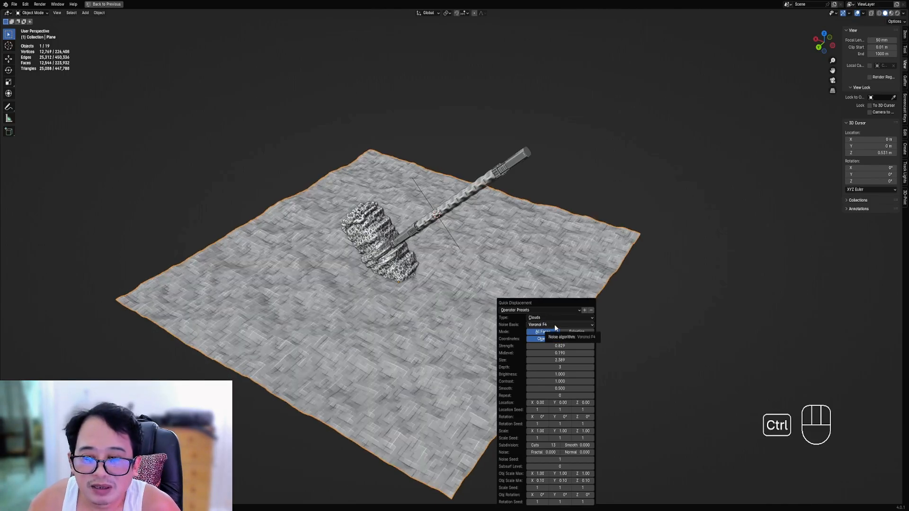
Step: Apply smooth shading to the displaced ground plane and save the file
scroll(229, 359, down, 2)
middle_drag(229, 359, 428, 209)
key(w)
click(431, 314)
scroll(477, 308, up, 1)
key(ctrl+s)
Step: Restore the full layout, select the hammer head, save the file, and rename the head's material "rock"
key(ctrl+space)
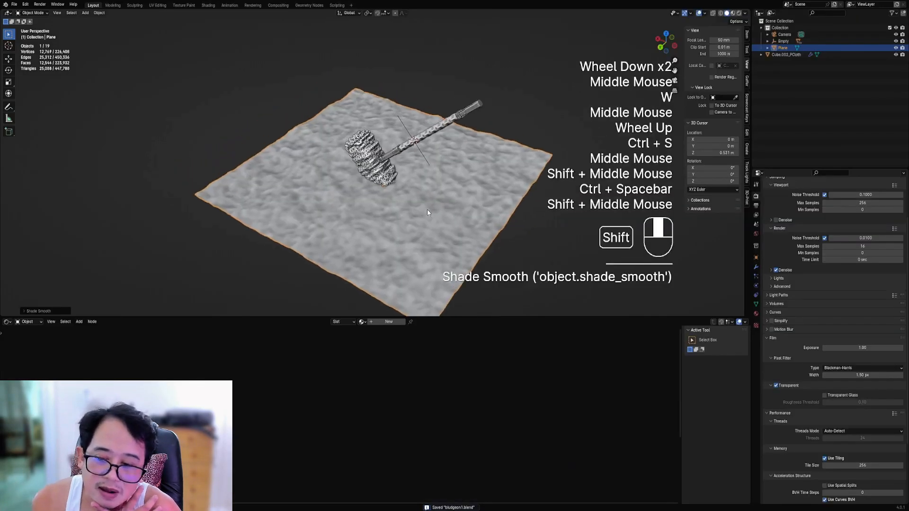
scroll(428, 209, up, 1)
right_click(398, 182)
key(ctrl+s)
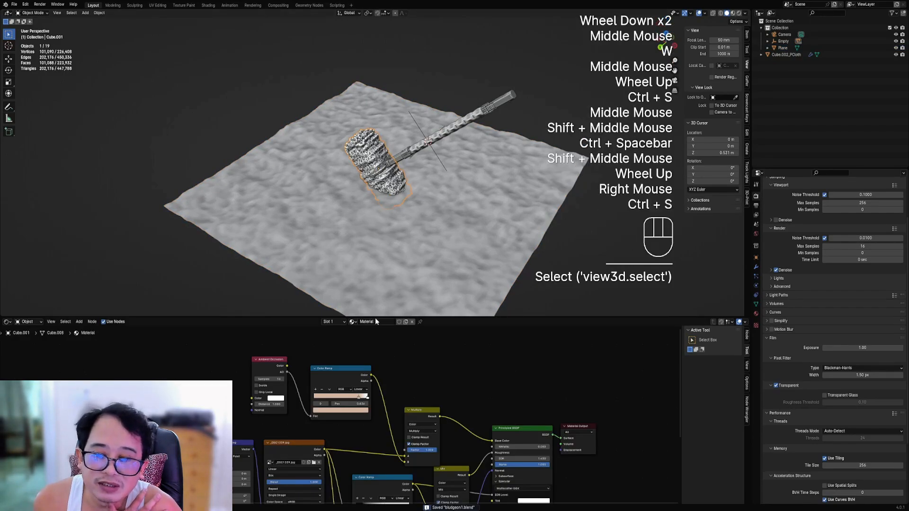
click(376, 321)
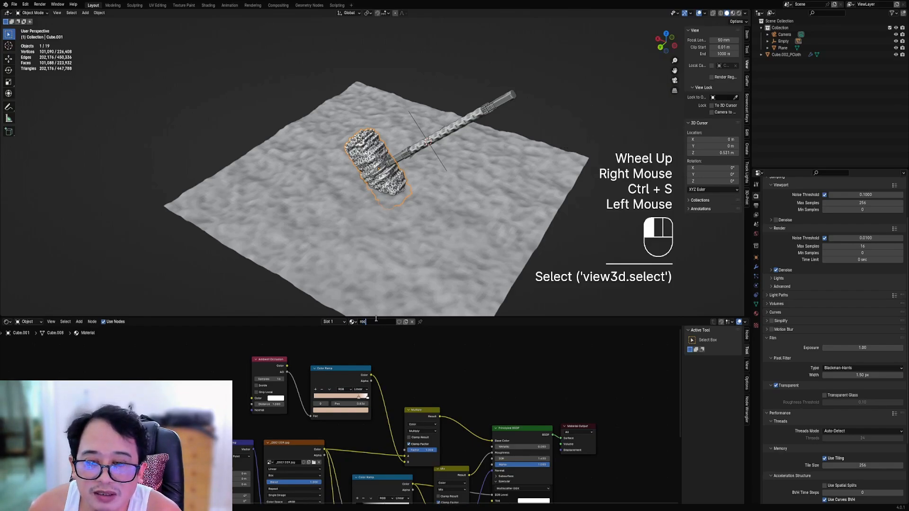
text(rock)
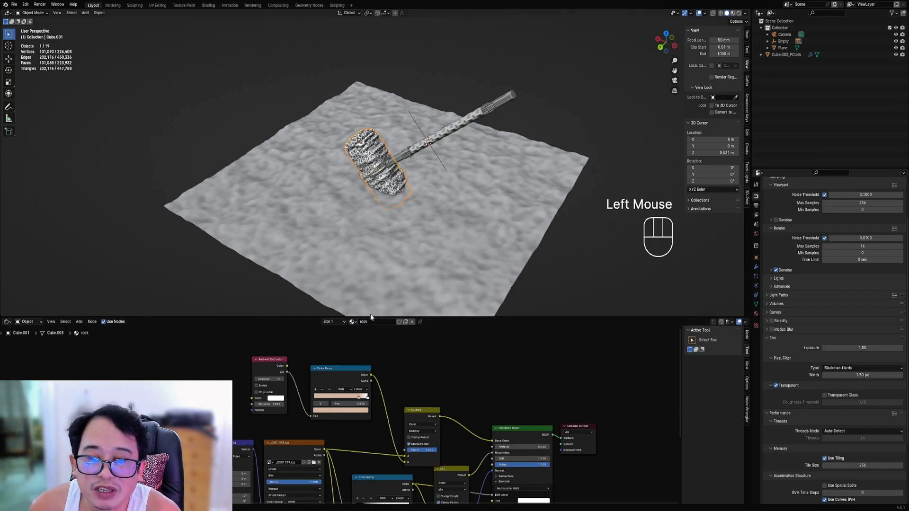
Step: Assign the rock material to the ground plane and switch the viewport to rendered shading
right_click(407, 268)
click(361, 321)
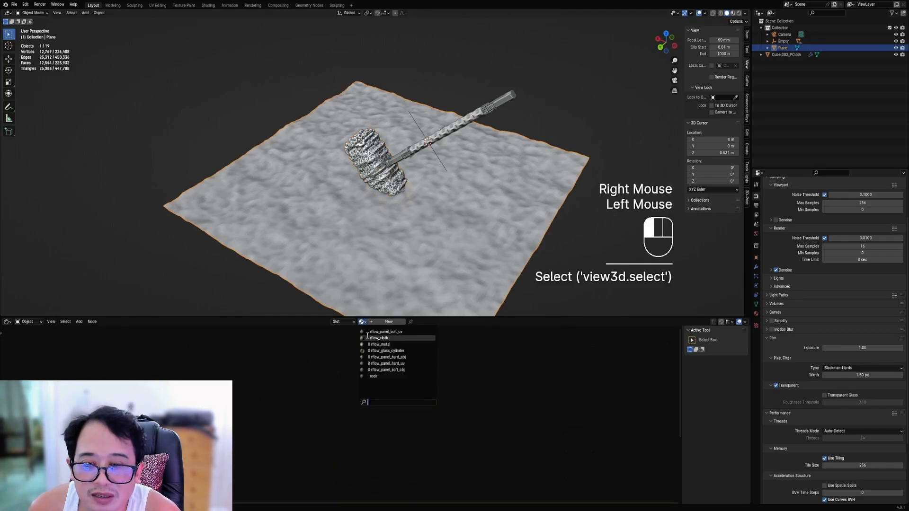
click(374, 376)
key(z)
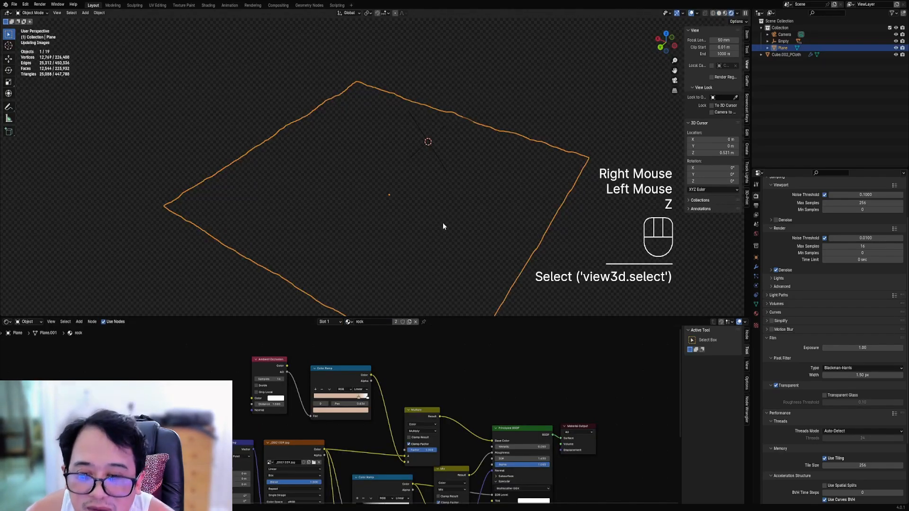
scroll(420, 223, up, 2)
middle_drag(434, 239, 421, 288)
scroll(410, 269, down, 1)
Step: Duplicate the ground plane's rock material as an independent copy and rename it "floor"
key(shift+ctrl+x)
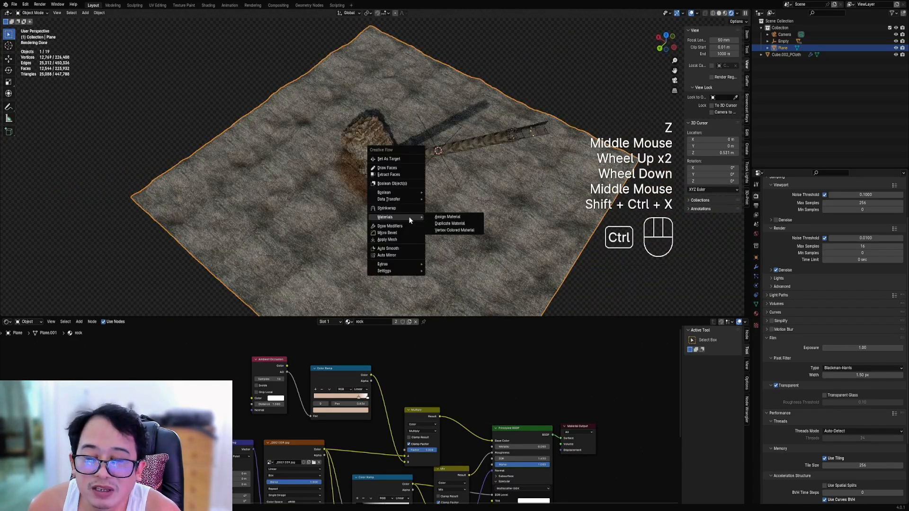
click(443, 222)
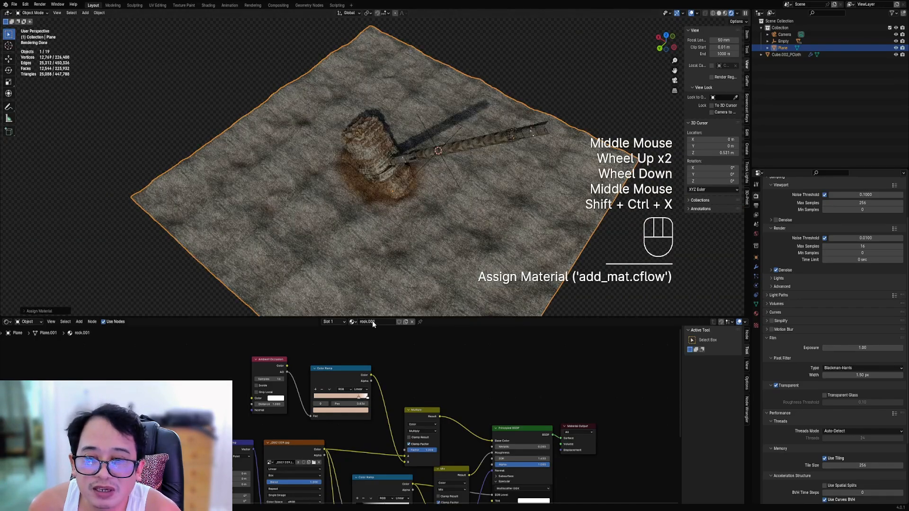
click(372, 322)
text(floor)
key(Return)
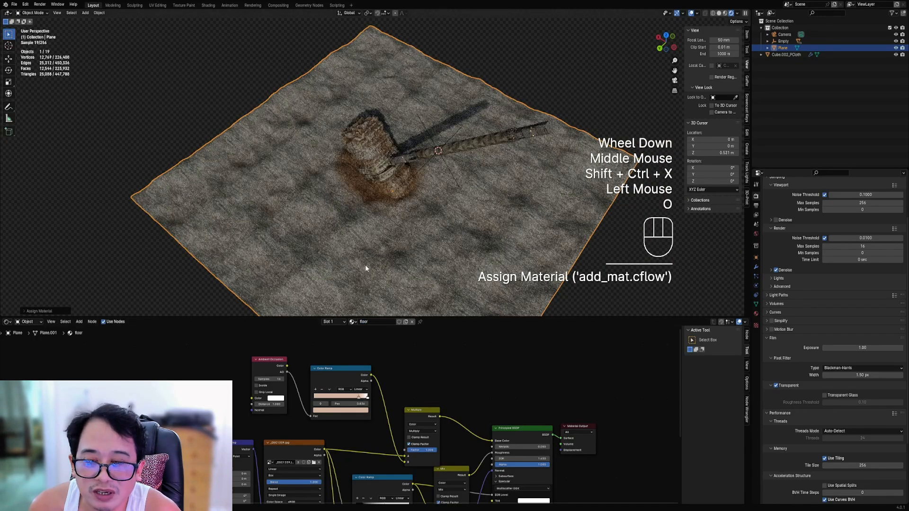
Step: Replace the floor material's image texture with _DSC1328.jpg and adjust its mapping
middle_drag(311, 463, 314, 399)
scroll(314, 399, up, 2)
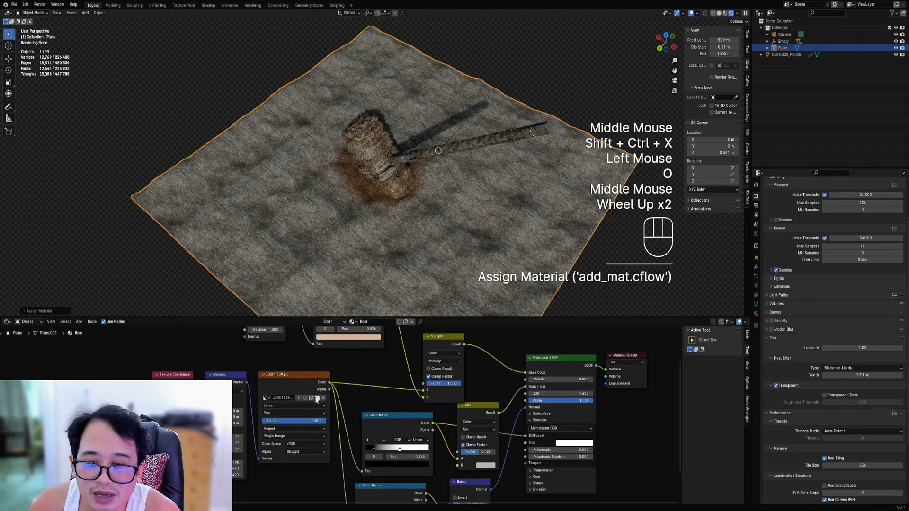
drag(236, 463, 198, 474)
middle_drag(480, 267, 488, 210)
scroll(489, 246, up, 1)
scroll(473, 198, up, 1)
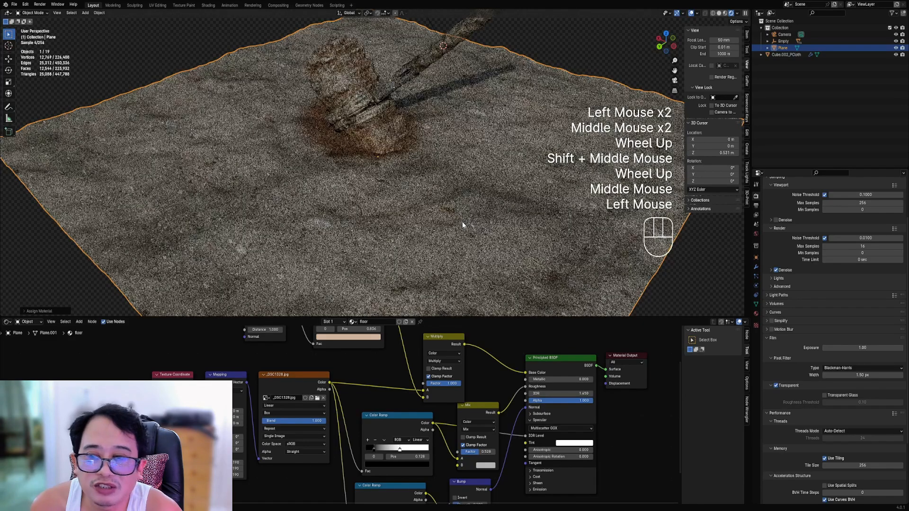
Step: Lower the floor's Multiply factor, reset the ambient occlusion color ramp, and move its dark stop to 0.277
scroll(459, 221, down, 1)
scroll(442, 339, down, 2)
middle_drag(441, 338, 394, 363)
scroll(394, 362, up, 1)
mouse_move(409, 400)
mouse_down()
mouse_move(373, 401)
mouse_move(419, 401)
mouse_move(405, 402)
mouse_up()
middle_drag(324, 368, 348, 421)
right_click(339, 379)
key(BackSpace)
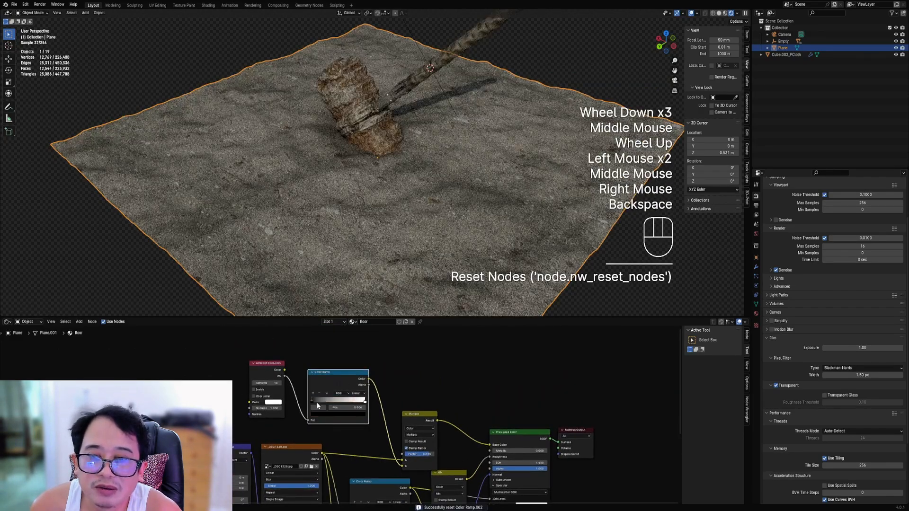
drag(337, 402, 327, 401)
Step: Hide the viewport overlays and fine-tune the Mix factor feeding the floor material's roughness
scroll(426, 227, up, 1)
middle_drag(426, 227, 445, 230)
scroll(431, 228, down, 2)
key(shift+alt+z)
shift+scroll(451, 235, up, 1)
middle_drag(440, 484, 440, 430)
scroll(440, 430, up, 2)
mouse_move(456, 463)
mouse_down()
mouse_move(429, 463)
mouse_move(444, 463)
mouse_up()
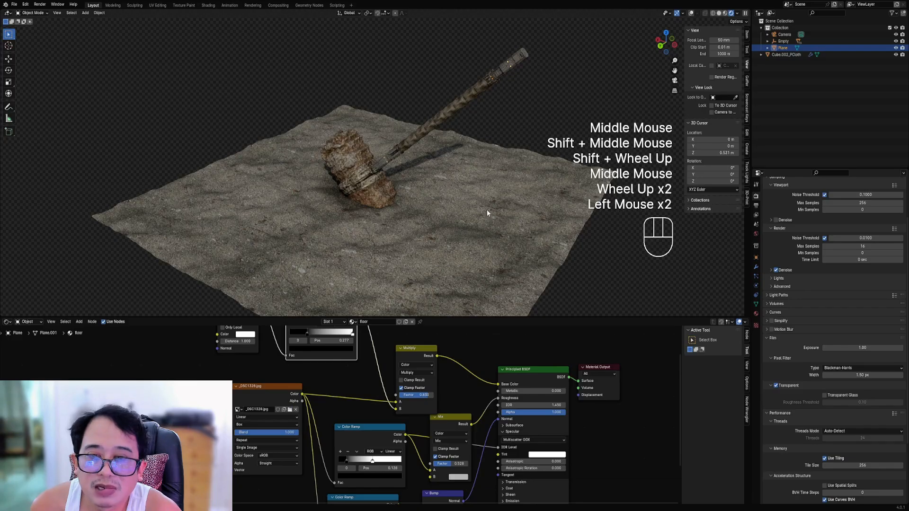
Step: Try other photos, such as _DSC1374.jpg, as the floor material's image texture and view them on the ground
middle_drag(439, 172, 360, 284)
scroll(455, 151, down, 1)
scroll(469, 138, up, 1)
scroll(467, 134, up, 1)
scroll(426, 169, down, 2)
middle_drag(332, 343, 335, 388)
middle_drag(284, 456, 301, 422)
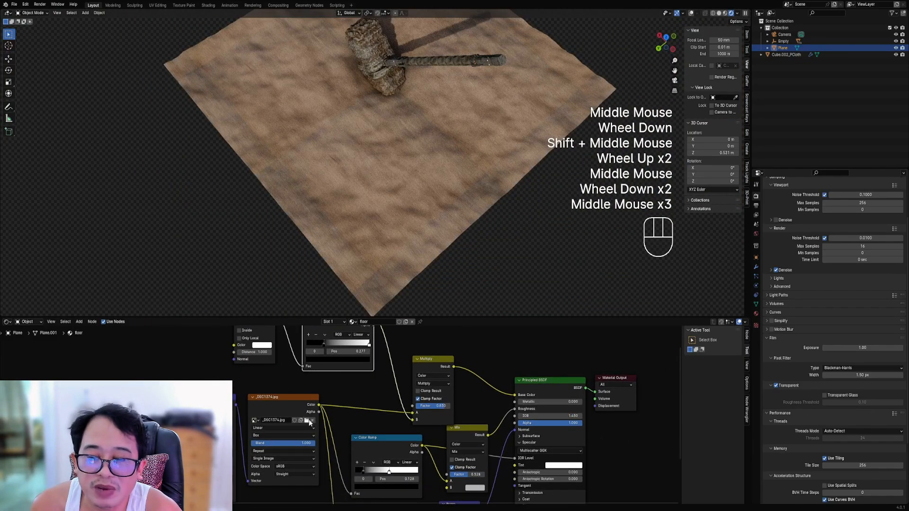
click(308, 421)
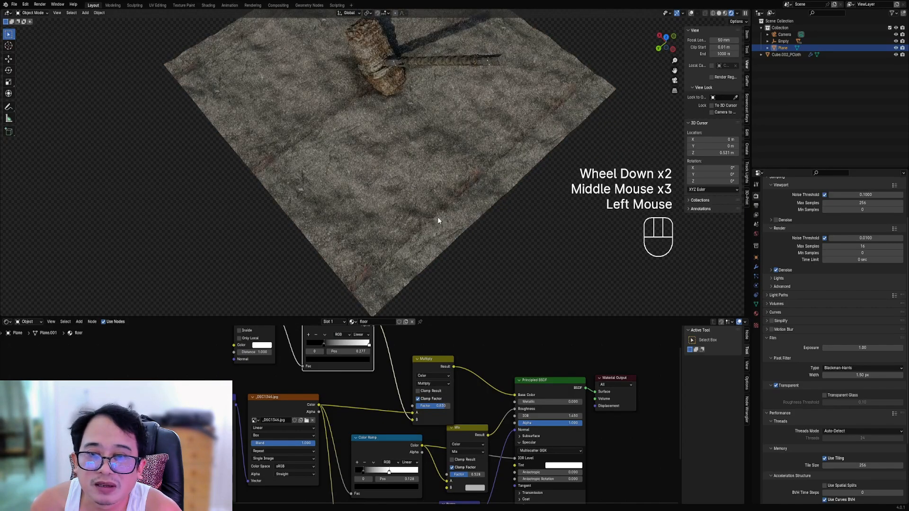
middle_drag(437, 216, 470, 219)
scroll(470, 219, up, 1)
scroll(376, 346, down, 1)
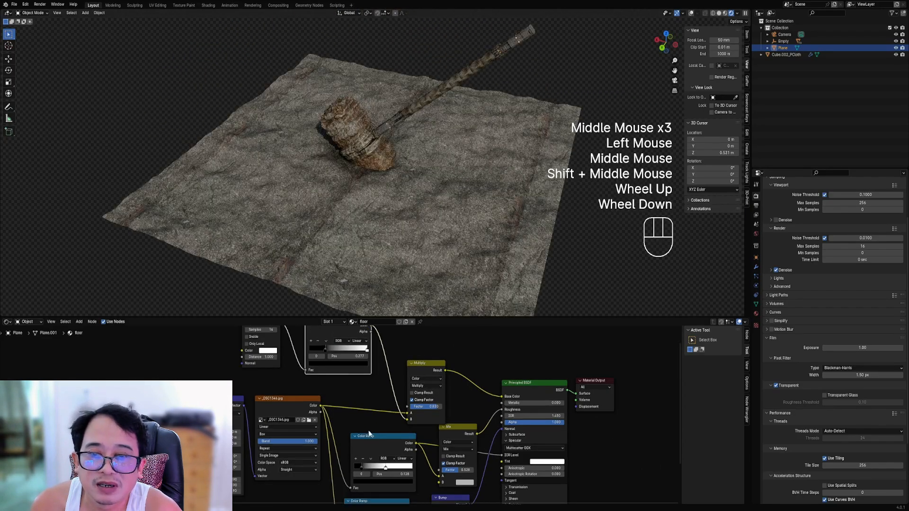
Step: Replace the floor's image texture with _DSC1331.jpg and adjust the texture's mapping values
middle_drag(376, 345, 356, 381)
scroll(356, 380, up, 2)
drag(189, 432, 157, 447)
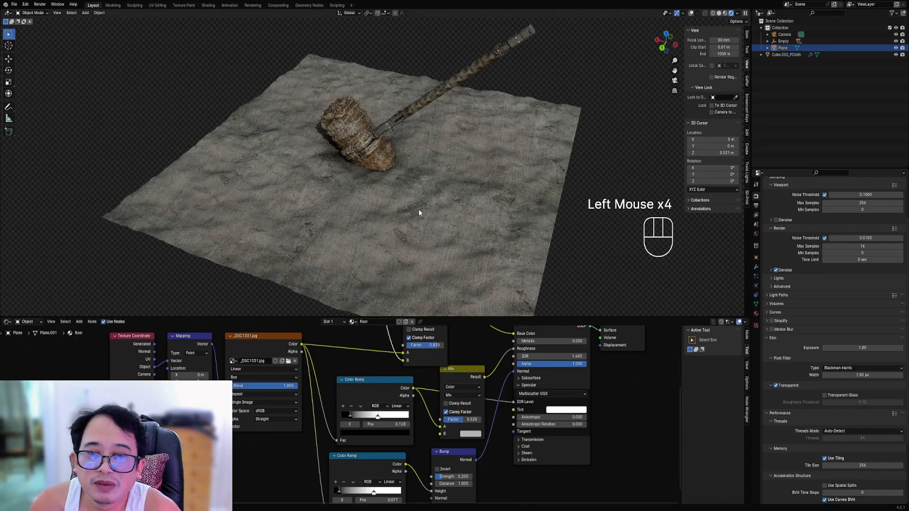
shift+drag(189, 433, 175, 448)
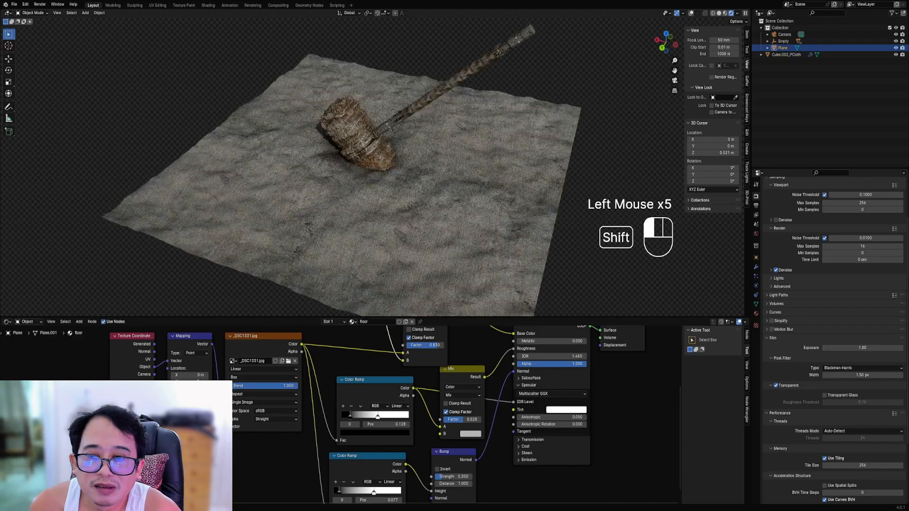
Step: Maximize the 3D viewport and examine the textured ground and hammer from above and from the side
middle_drag(432, 231, 607, 251)
scroll(399, 229, up, 1)
key(ctrl+space)
scroll(454, 228, down, 2)
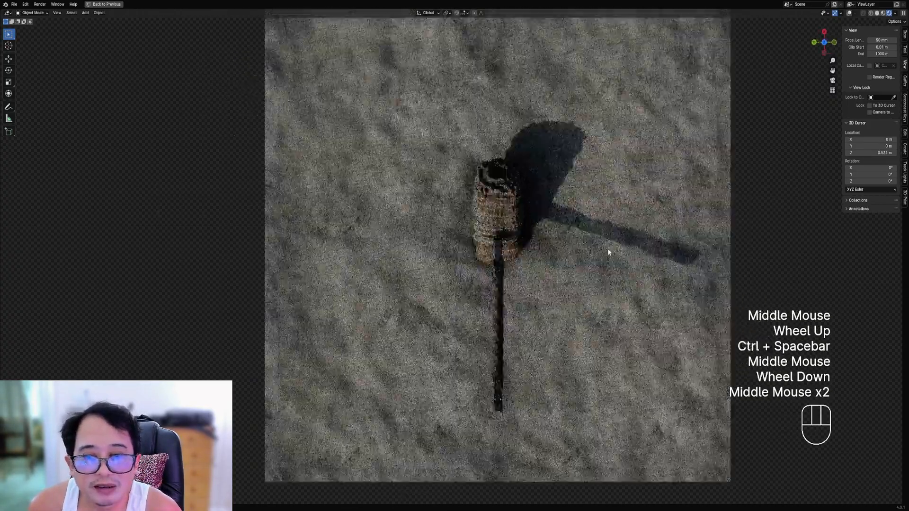
middle_drag(522, 301, 565, 243)
scroll(564, 242, up, 2)
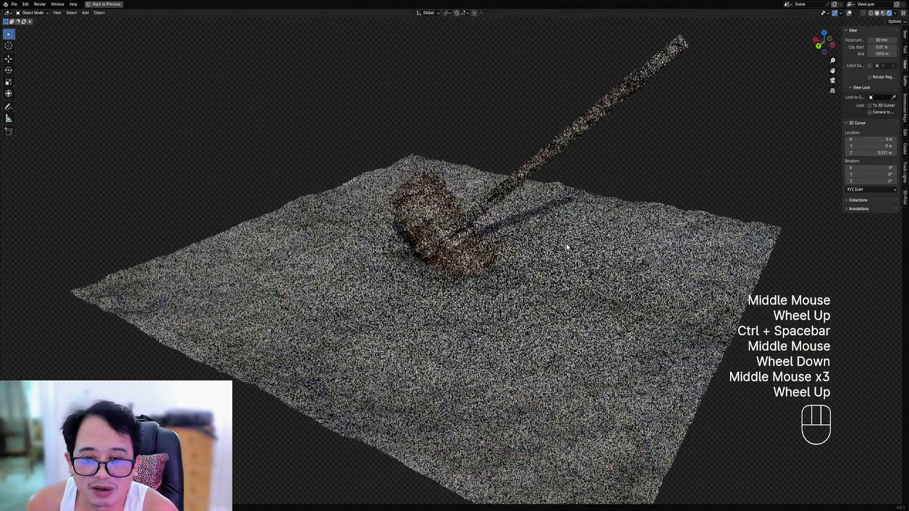
scroll(539, 252, down, 2)
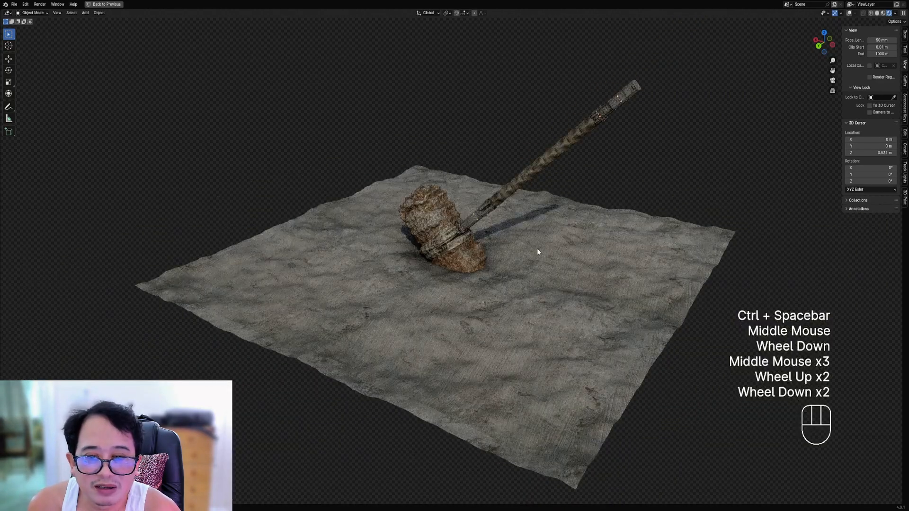
Step: Lower the ground plane along the global Z axis beneath the hammer
right_click(536, 249)
middle_drag(537, 248, 542, 236)
scroll(542, 236, up, 1)
key(g)
key(z)
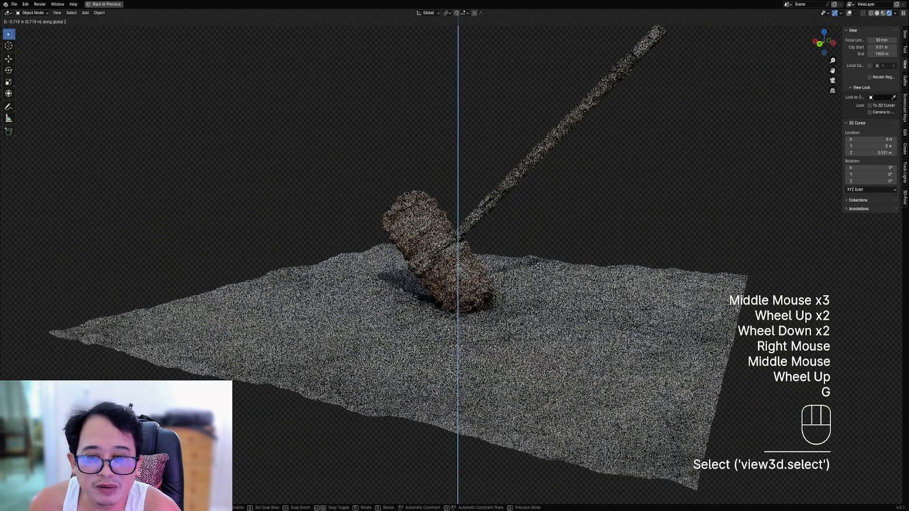
click(538, 257)
scroll(535, 256, down, 1)
middle_drag(535, 256, 540, 251)
Step: Rotate the parent empty by about 45° to stand the hammer upright, and raise it so the head rests on the ground
key(shift+alt+z)
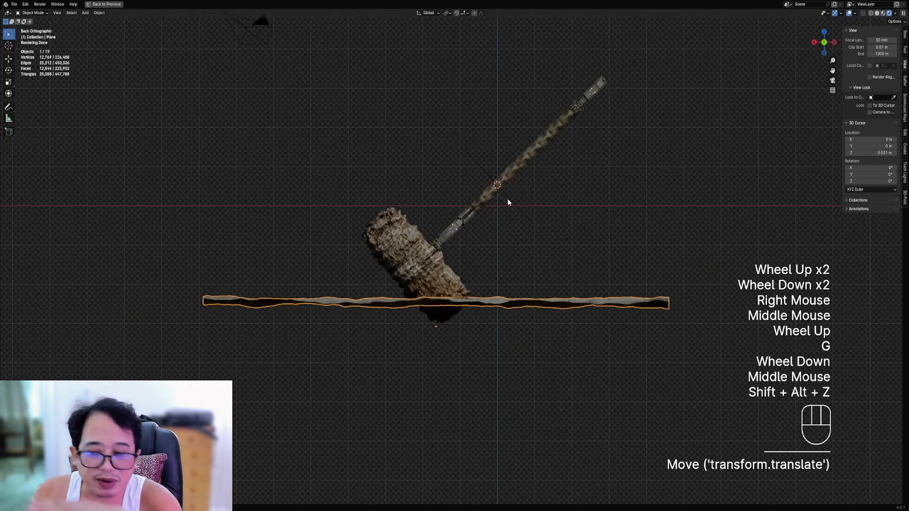
right_click(499, 187)
key(r)
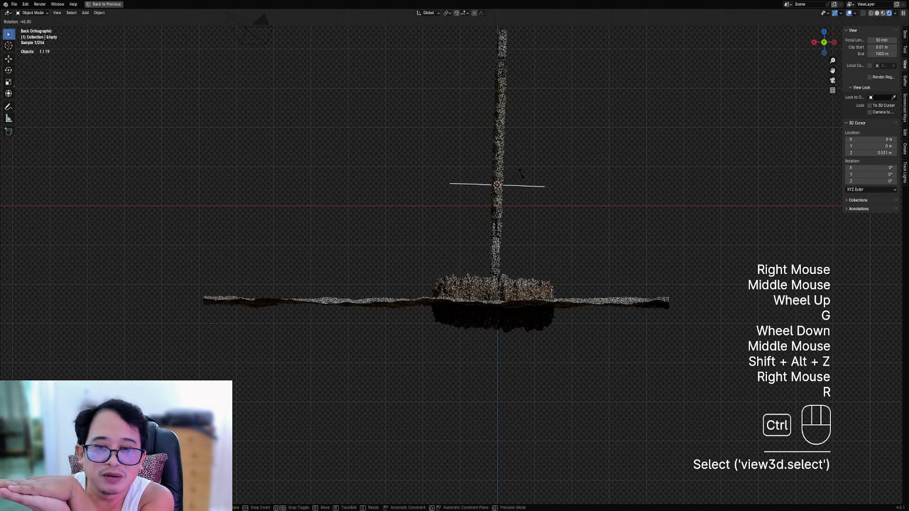
ctrl+click(522, 177)
key(g)
key(g)
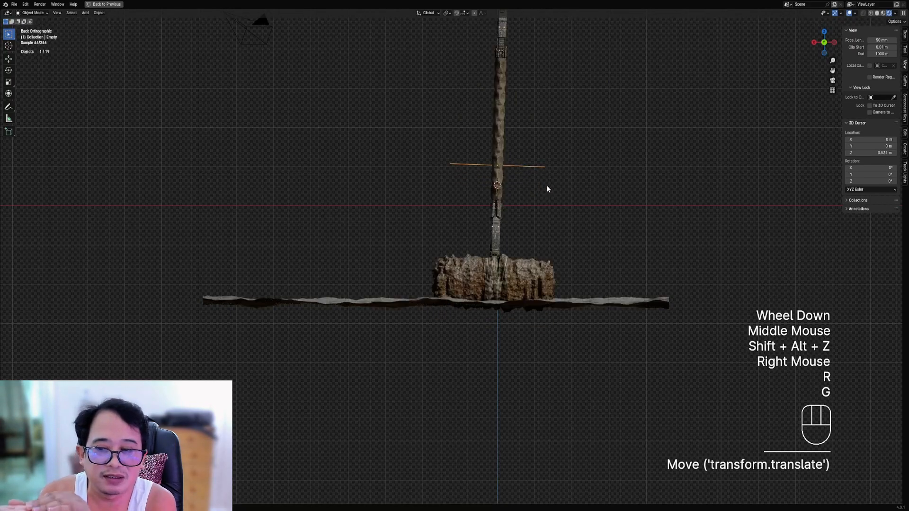
click(496, 187)
Step: Hide the overlays, restore the full layout, and shrink the node editor to enlarge the 3D viewport
mouse_move(496, 186)
middle_down()
mouse_move(492, 318)
mouse_move(501, 296)
mouse_move(540, 290)
mouse_move(505, 194)
middle_up()
key(shift+alt+z)
scroll(484, 317, up, 2)
shift+scroll(501, 296, up, 1)
scroll(512, 197, down, 2)
scroll(506, 194, down, 1)
shift+middle_drag(504, 193, 504, 194)
key(ctrl+space)
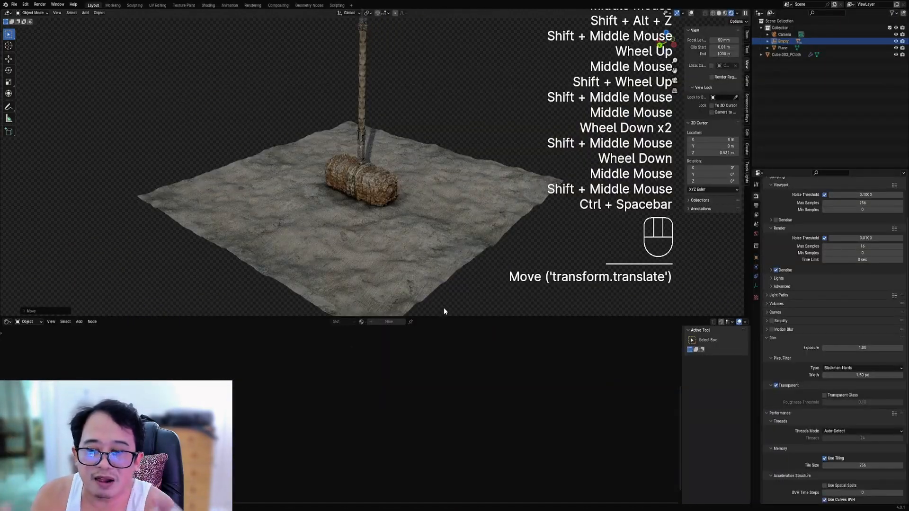
drag(443, 316, 444, 496)
scroll(447, 324, up, 2)
shift+middle_drag(459, 308, 467, 287)
shift+middle_drag(426, 199, 430, 256)
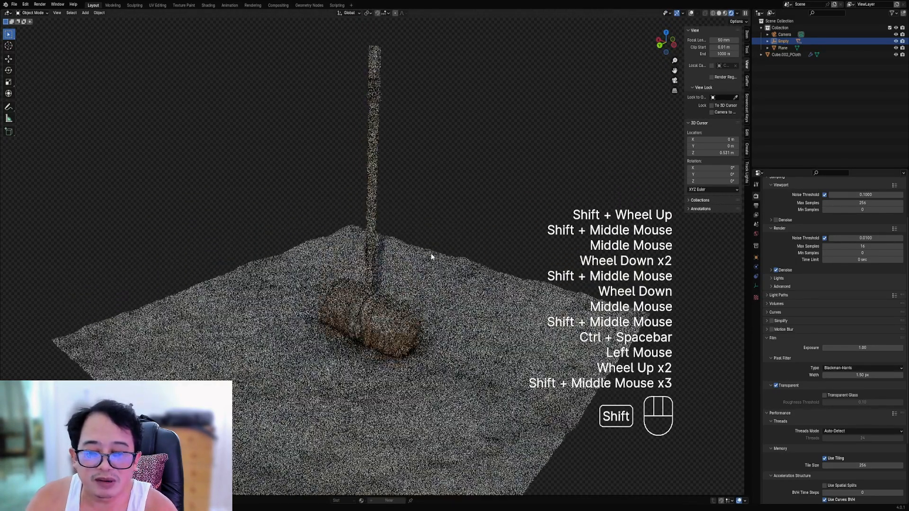
Step: Rotate the world's Kloofendal Partly Cloudy HDRI and check the lighting on the hammer head
click(757, 233)
mouse_move(786, 382)
mouse_down()
mouse_move(886, 382)
mouse_move(786, 382)
mouse_move(802, 382)
mouse_up()
shift+scroll(418, 303, up, 6)
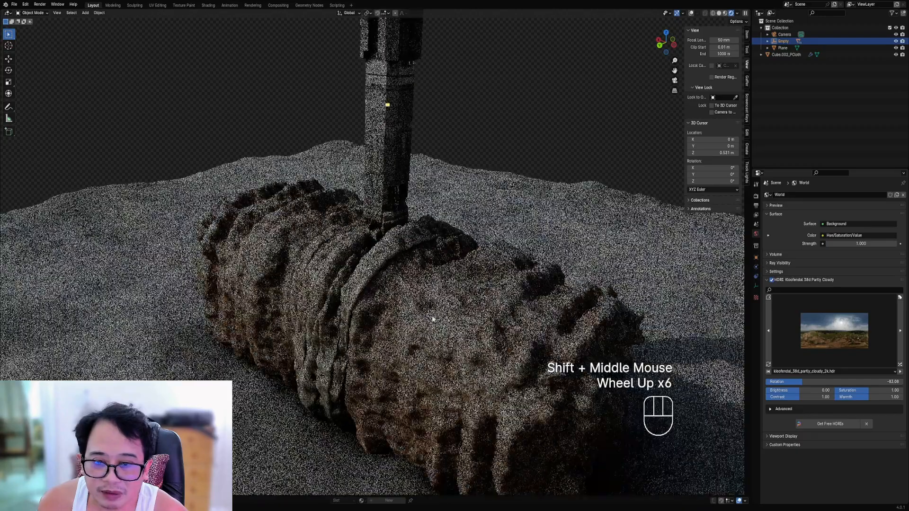
scroll(469, 356, down, 4)
mouse_move(470, 349)
middle_down()
mouse_move(494, 334)
mouse_move(473, 312)
mouse_move(470, 335)
mouse_move(507, 337)
mouse_move(487, 308)
mouse_move(482, 335)
middle_up()
scroll(471, 335, up, 1)
scroll(507, 336, up, 1)
scroll(482, 335, down, 1)
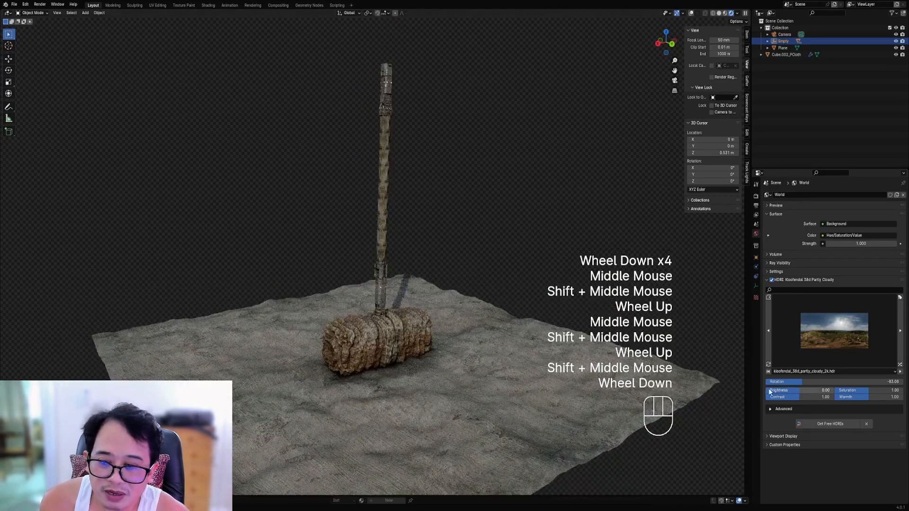
Step: Try the Empty Warehouse 01 HDRI as world lighting and switch back to Kloofendal Partly Cloudy
click(824, 347)
click(879, 386)
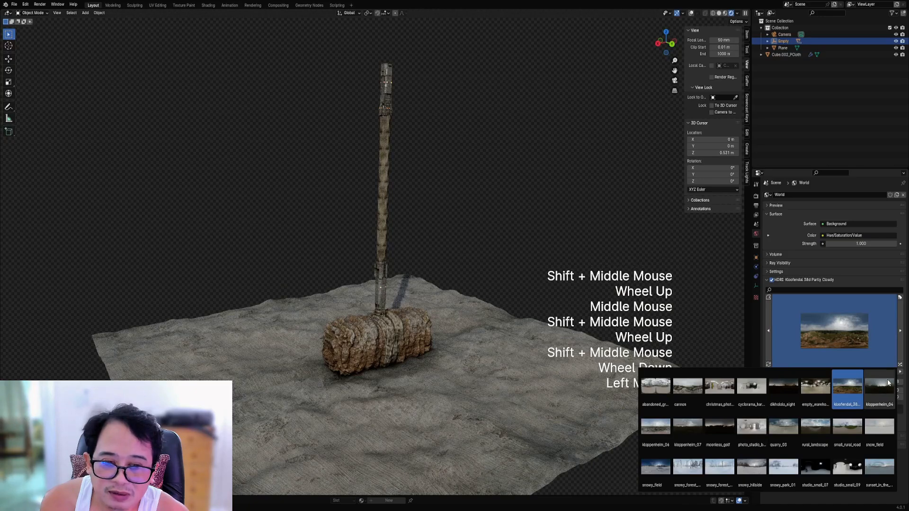
click(853, 360)
click(827, 383)
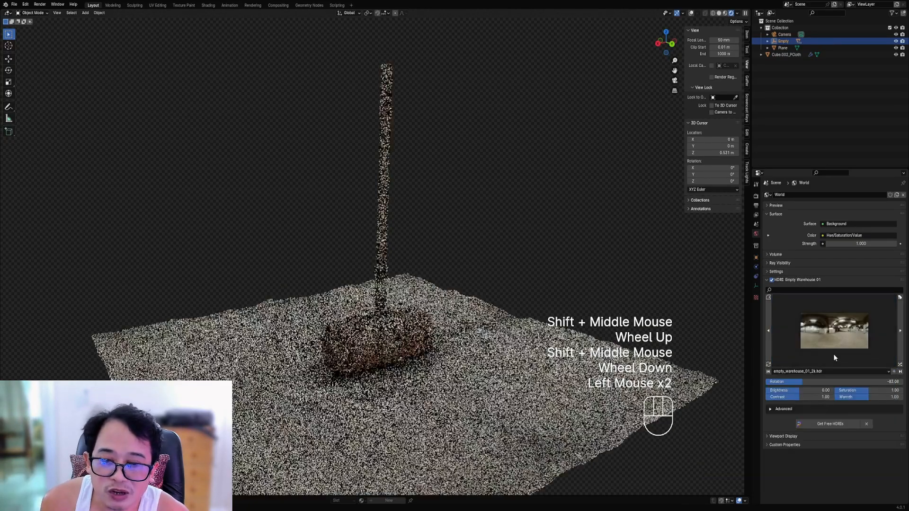
click(835, 348)
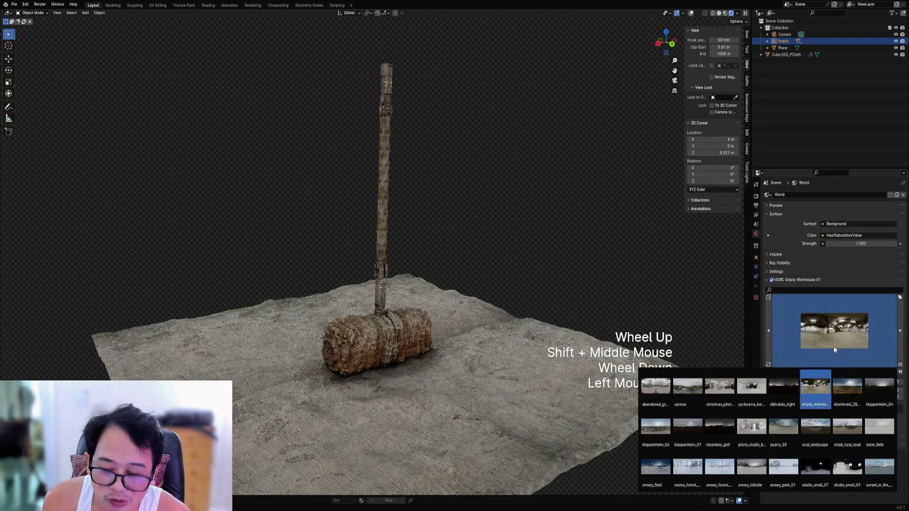
click(845, 377)
Step: Try the Small Rural Road, Rural Landscape and Snow Field HDRIs as world lighting
click(837, 337)
click(837, 335)
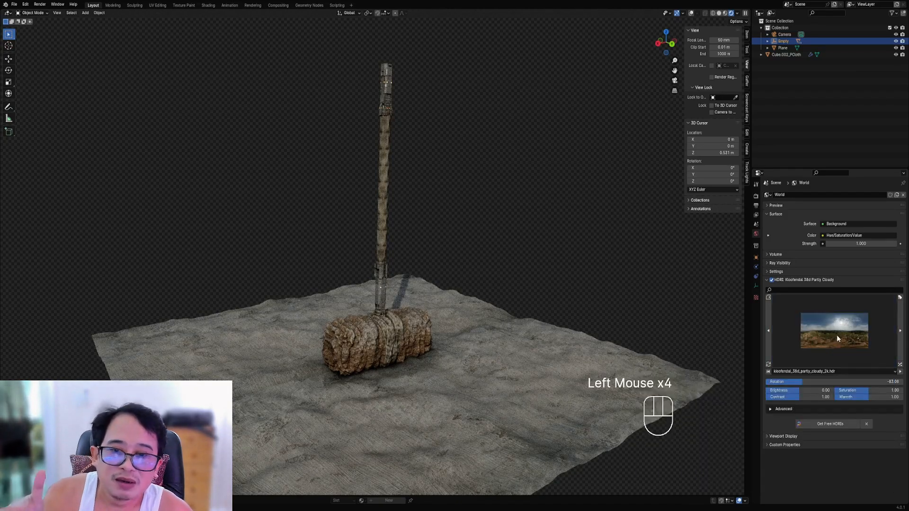
click(837, 335)
click(841, 410)
click(832, 340)
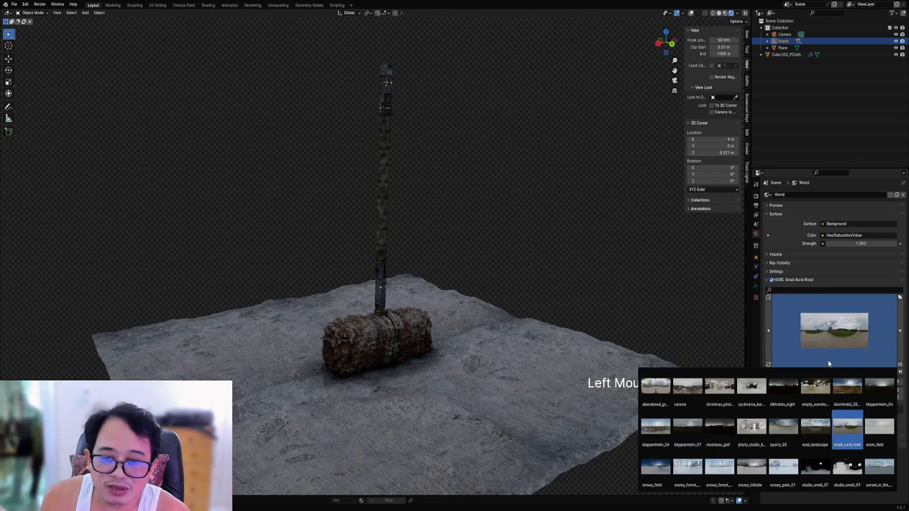
click(823, 368)
click(822, 352)
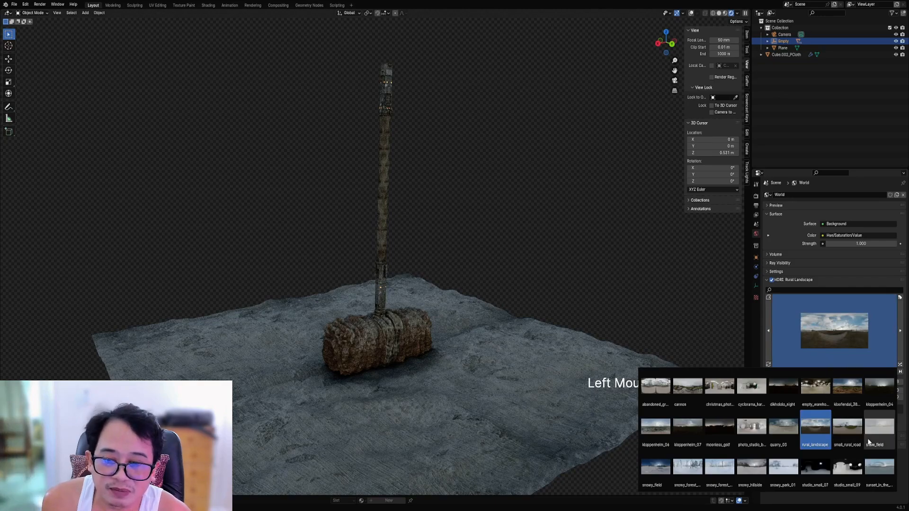
click(879, 430)
Step: Try the Dikhololo Night and Cyclorama Hard Light HDRIs as world lighting
click(832, 337)
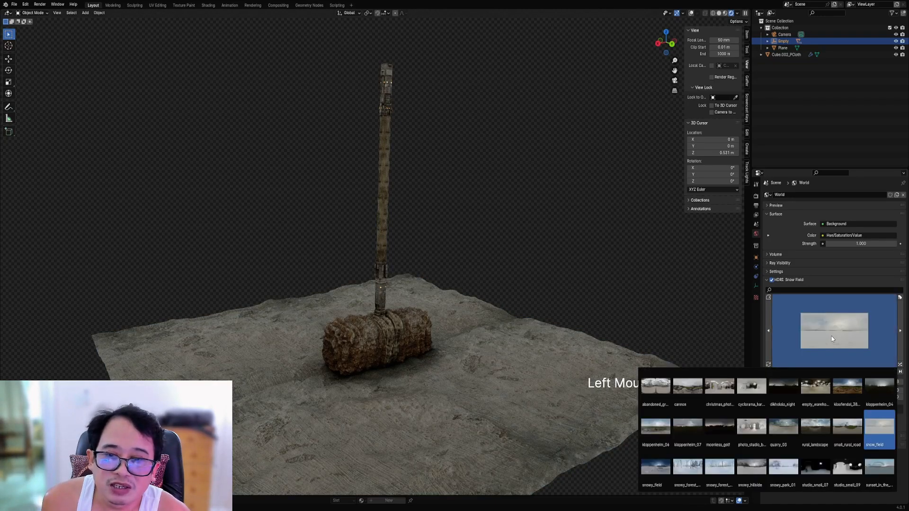
click(784, 388)
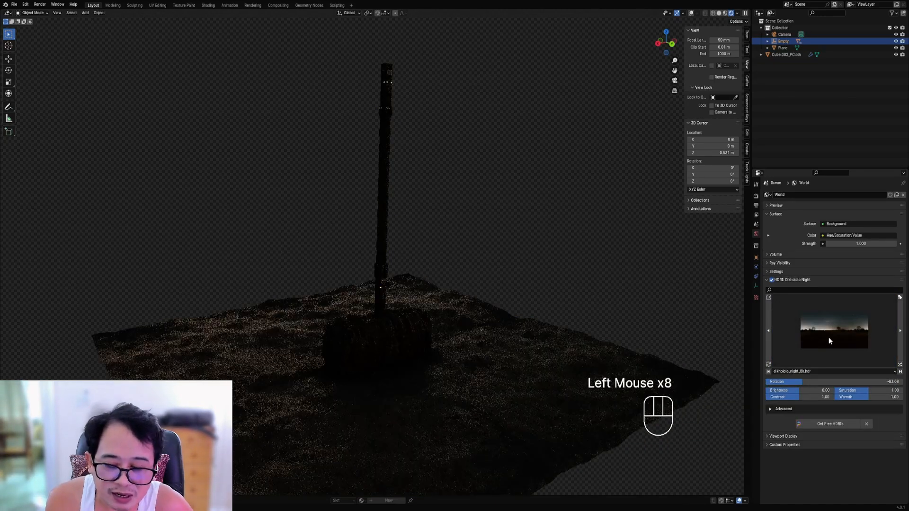
click(828, 337)
click(755, 394)
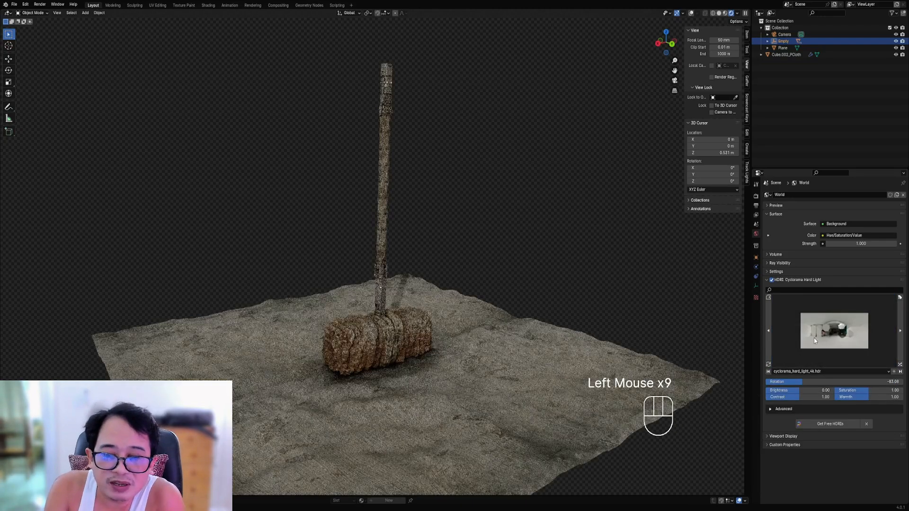
click(817, 335)
click(740, 389)
click(842, 340)
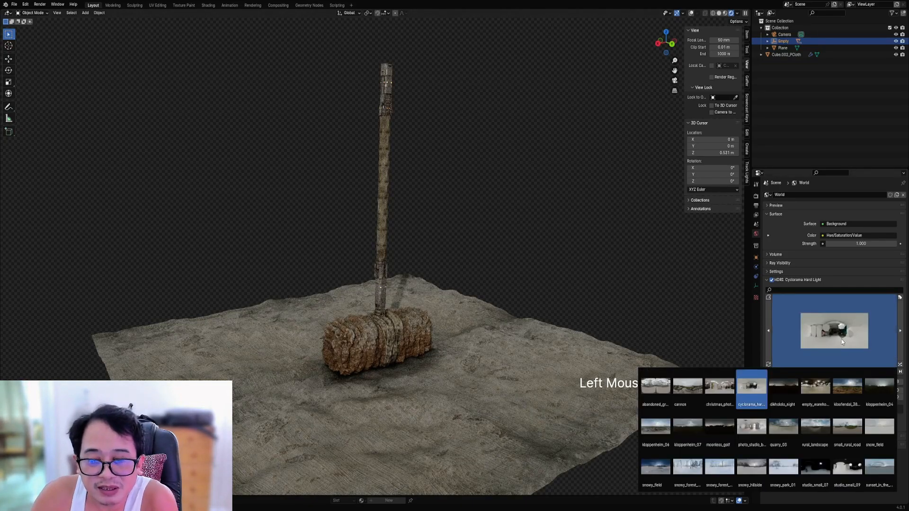
Step: Try the Cannon HDRI as world lighting and check how it lights the hammer from different angles
click(716, 399)
click(691, 387)
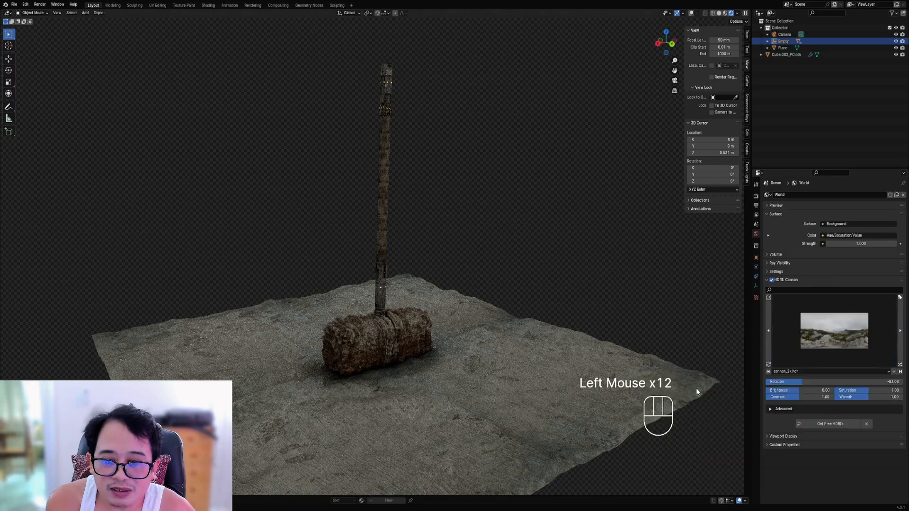
scroll(621, 349, down, 1)
middle_drag(621, 349, 526, 378)
scroll(439, 366, up, 1)
scroll(446, 369, up, 2)
scroll(478, 353, down, 1)
click(784, 344)
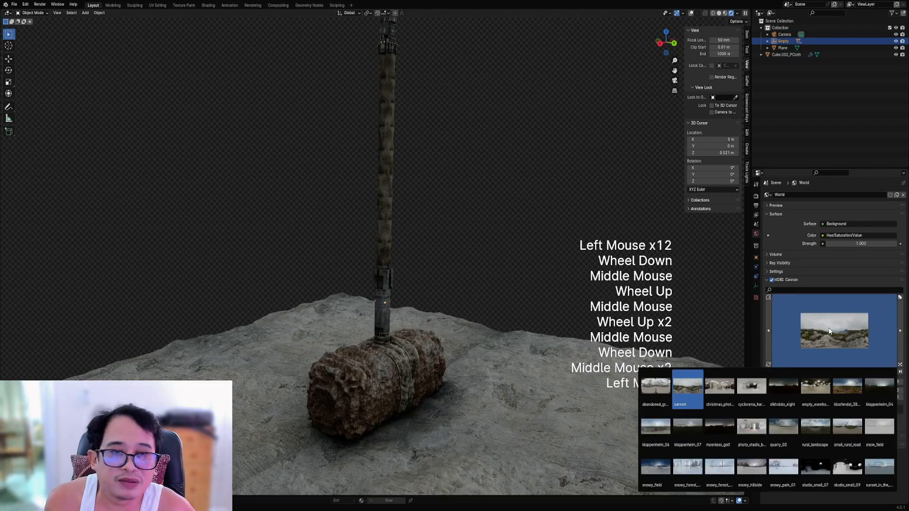
middle_drag(521, 303, 365, 362)
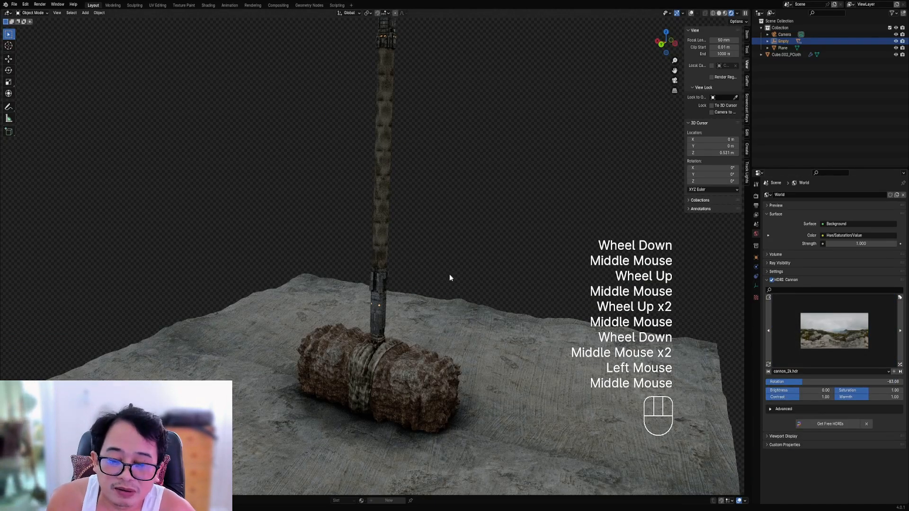
Step: Try the Abandoned Greenhouse and Studio Small 09 HDRIs as world lighting
click(824, 326)
click(666, 395)
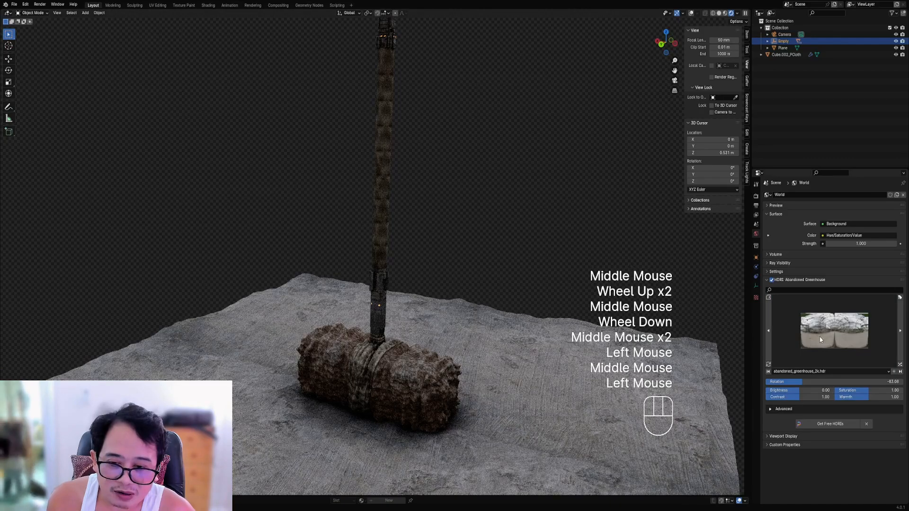
click(820, 340)
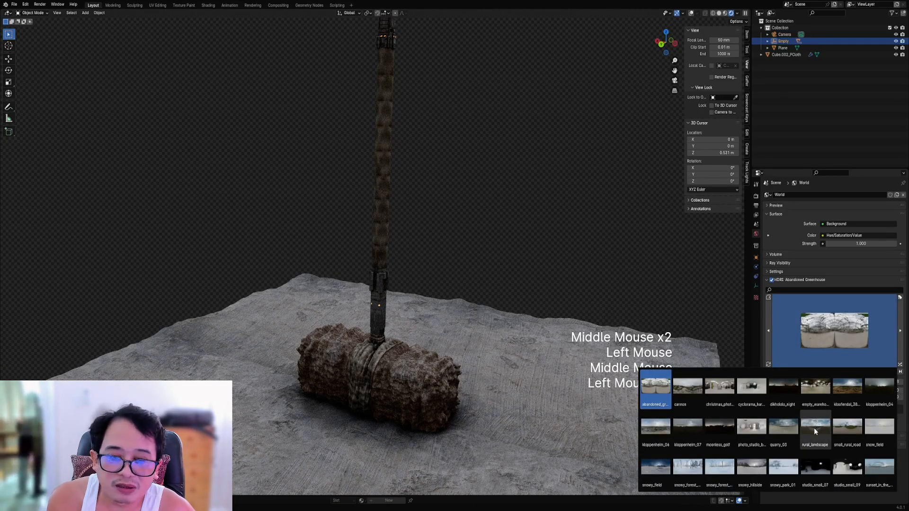
click(847, 468)
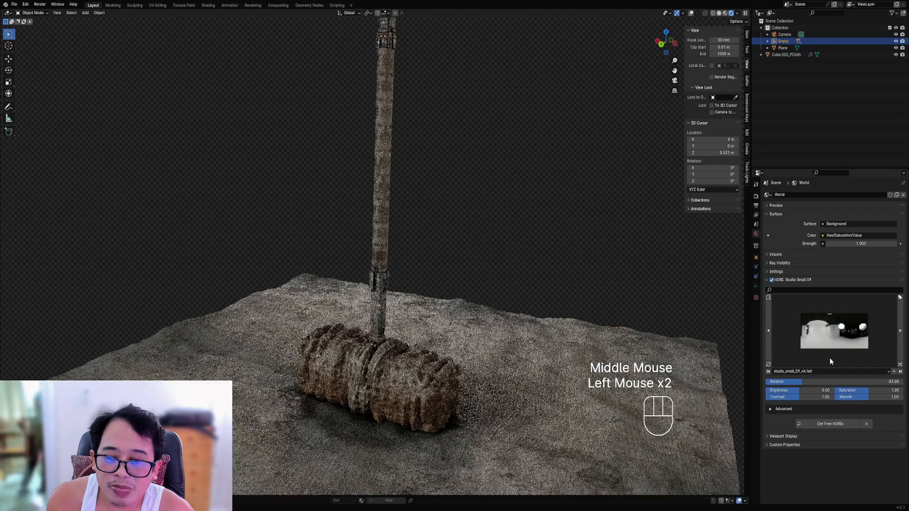
Step: Set the world HDRI to Kloofendal Partly Cloudy and check the lighting on the hammer head up close
click(829, 362)
click(806, 391)
scroll(410, 249, down, 2)
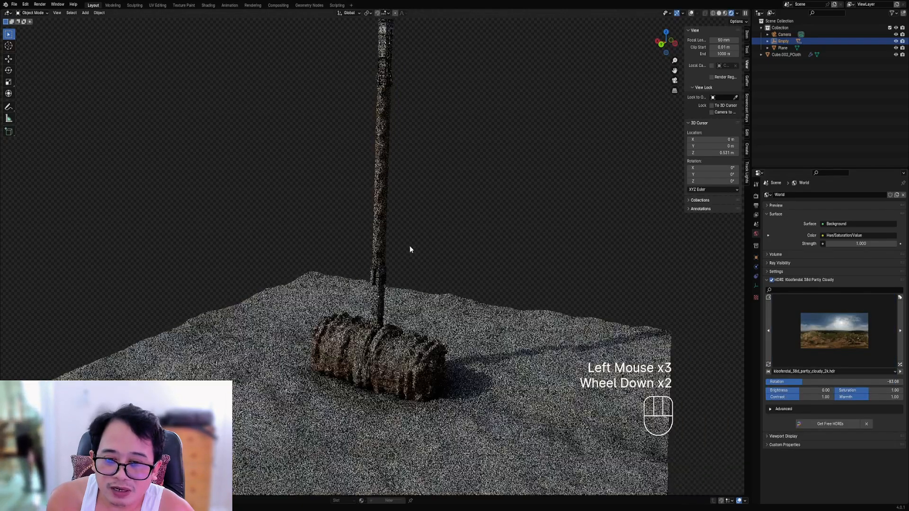
scroll(411, 258, down, 1)
scroll(448, 278, up, 2)
middle_drag(416, 270, 457, 298)
scroll(444, 287, up, 1)
shift+middle_drag(439, 379, 460, 274)
scroll(460, 275, up, 1)
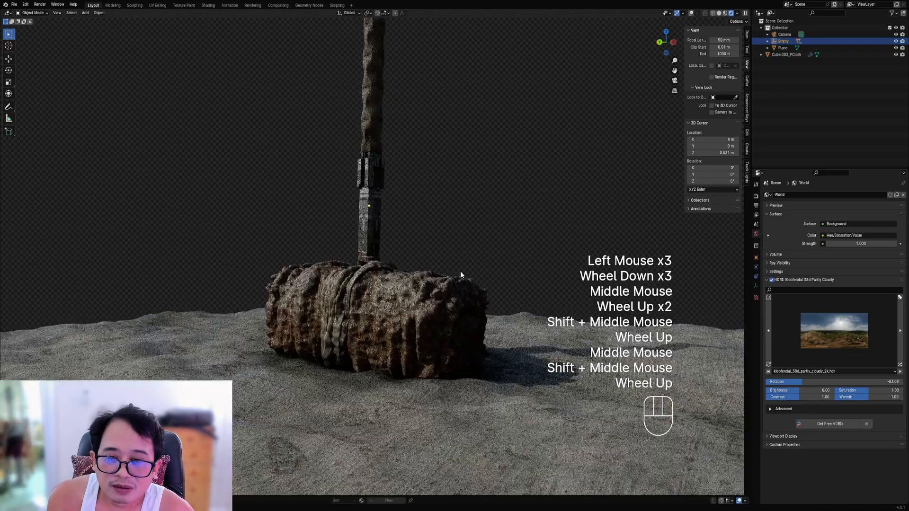
scroll(460, 271, up, 1)
middle_drag(365, 339, 442, 259)
scroll(447, 340, down, 1)
scroll(447, 340, down, 1)
Step: Select the cloth wrap, reveal its rflow_cloth shader nodes, and move the dark stop of the Color Ramp beside the Geometry node to 0.219
right_click(373, 176)
middle_drag(373, 176, 412, 185)
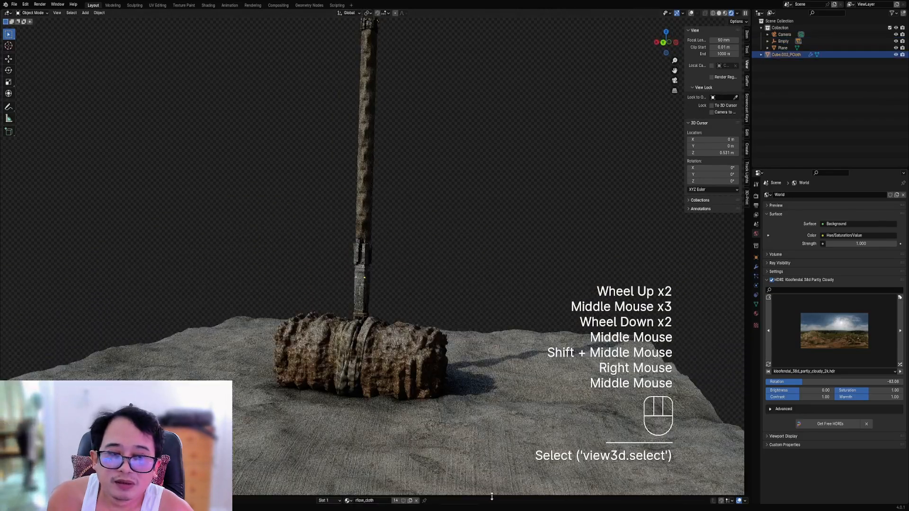
drag(492, 497, 492, 316)
scroll(398, 426, down, 3)
scroll(399, 445, up, 1)
middle_drag(398, 426, 357, 489)
scroll(399, 445, up, 5)
scroll(357, 489, up, 1)
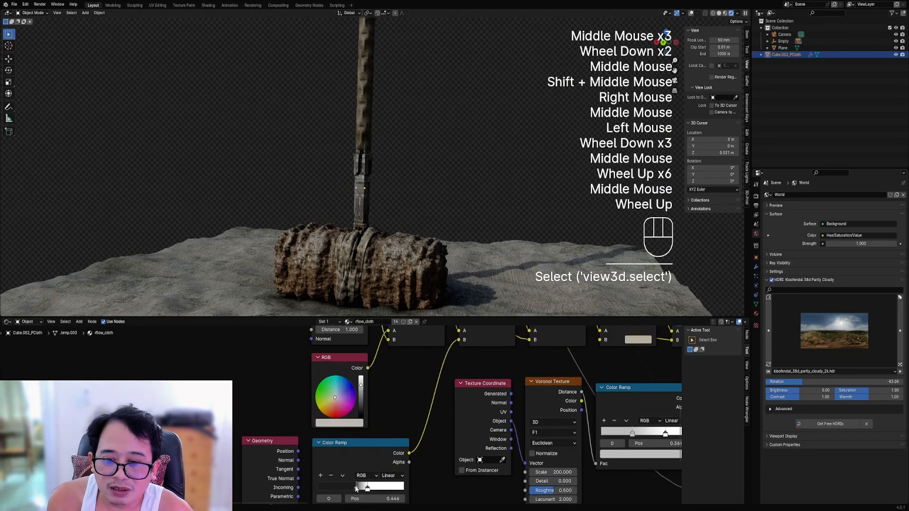
drag(357, 489, 335, 485)
scroll(433, 136, down, 1)
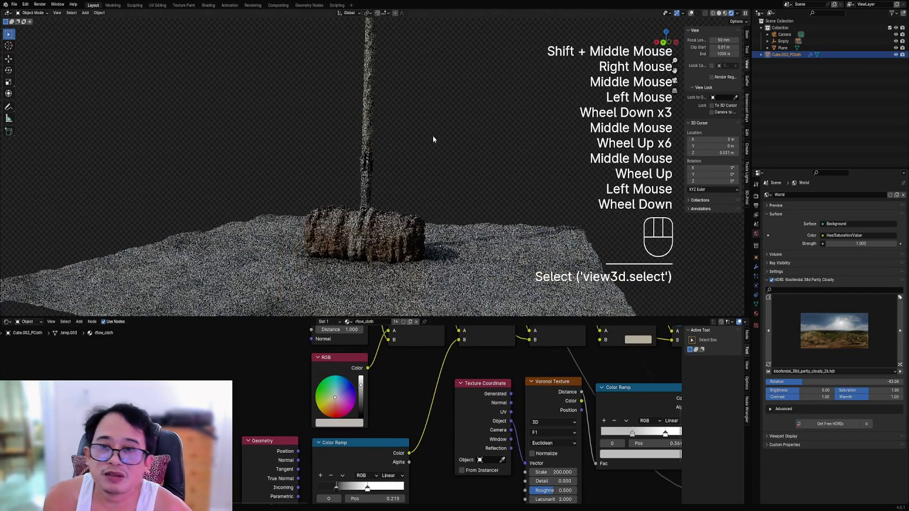
shift+middle_drag(433, 135, 436, 194)
Step: Set the dark stop of the rflow_cloth Color Ramp to about 0.354 and check the cloth on the hammer
drag(337, 487, 354, 492)
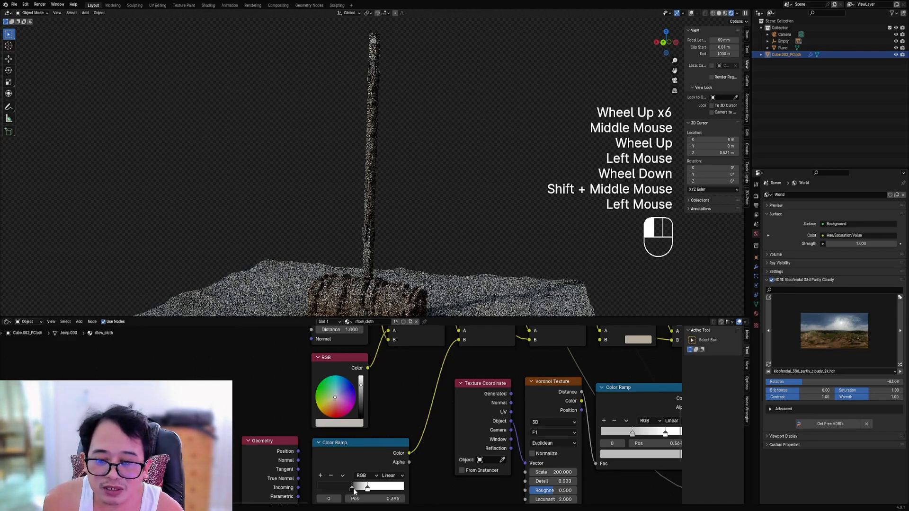
drag(352, 489, 349, 488)
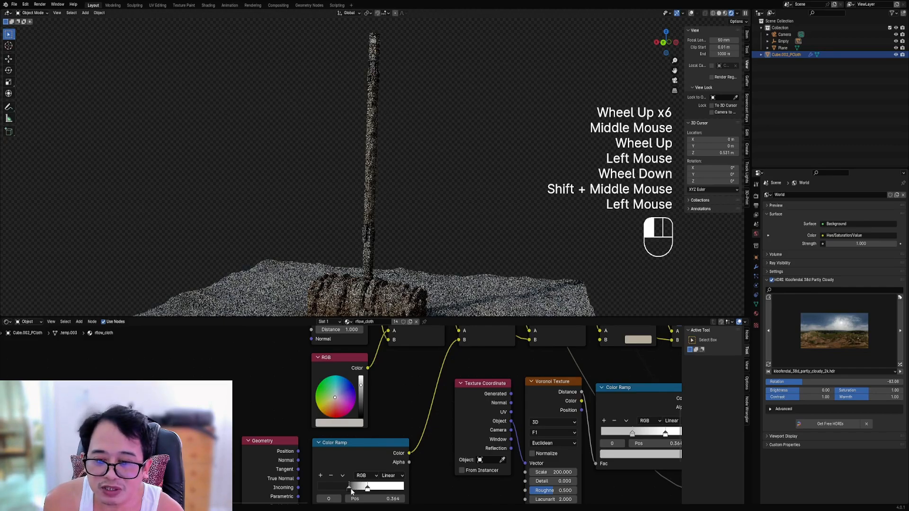
middle_drag(455, 147, 411, 172)
scroll(459, 141, up, 2)
scroll(459, 141, down, 1)
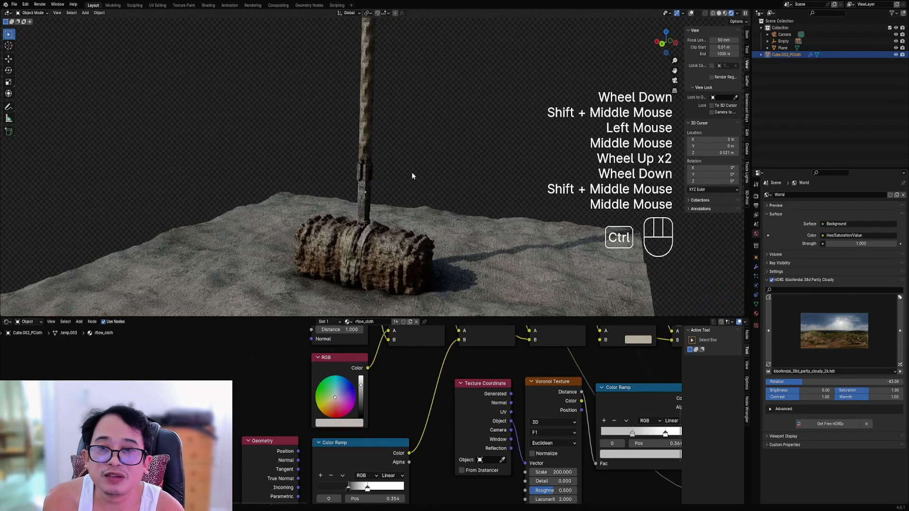
Step: Maximize the 3D viewport, frame the whole hammer, and set the view's focal length to 35 mm
key(ctrl+space)
scroll(513, 255, down, 2)
shift+middle_drag(514, 256, 515, 319)
scroll(521, 301, up, 2)
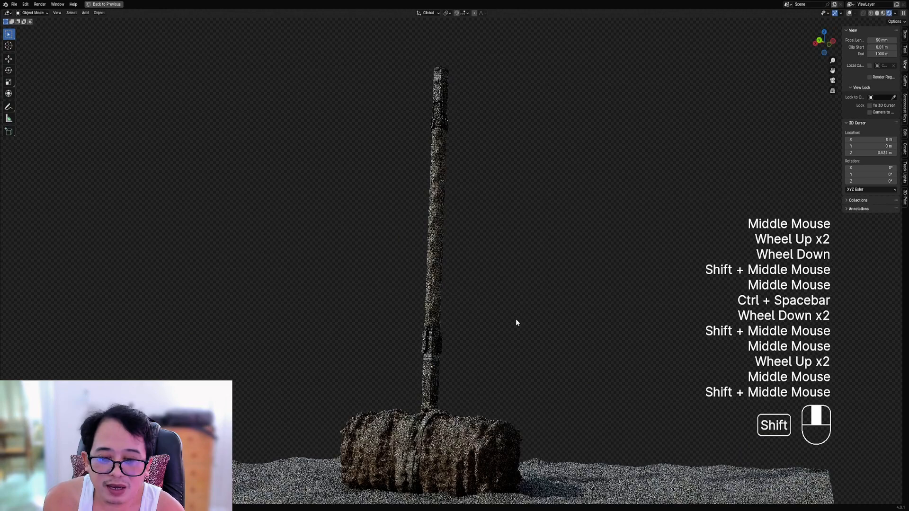
click(878, 40)
text(35)
key(Return)
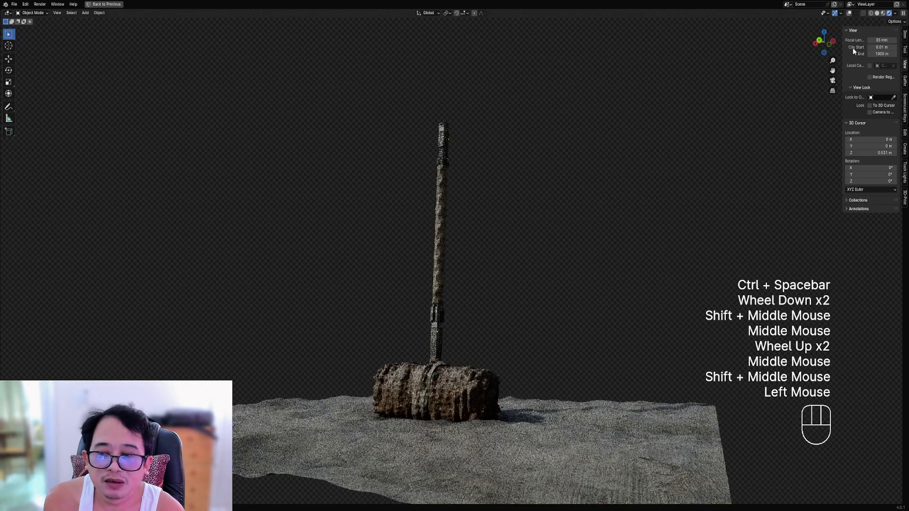
Step: Try a 16 mm focal length for the viewport and view the hammer closer
scroll(530, 204, up, 1)
shift+middle_drag(529, 204, 511, 255)
click(876, 40)
text(16)
key(Return)
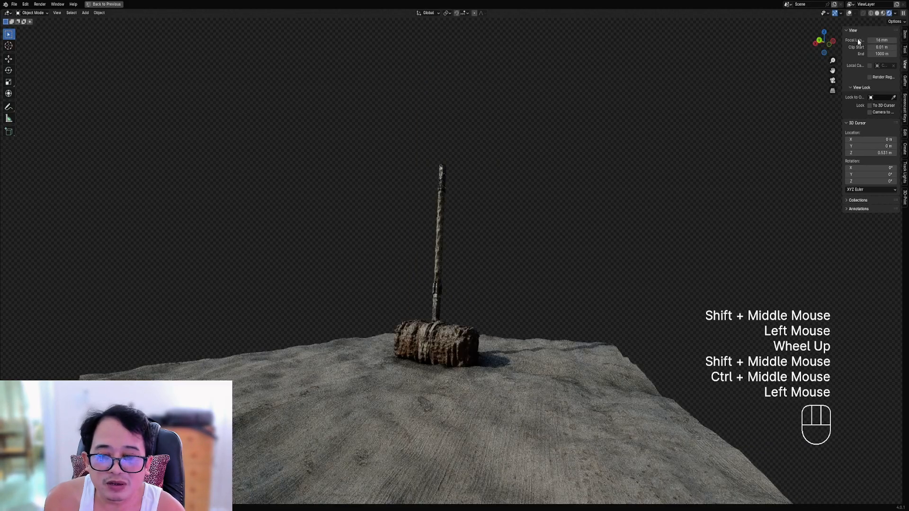
scroll(533, 264, up, 2)
Step: Set the viewport focal length back to 35 mm and frame the hammer from a low angle near the ground
click(874, 41)
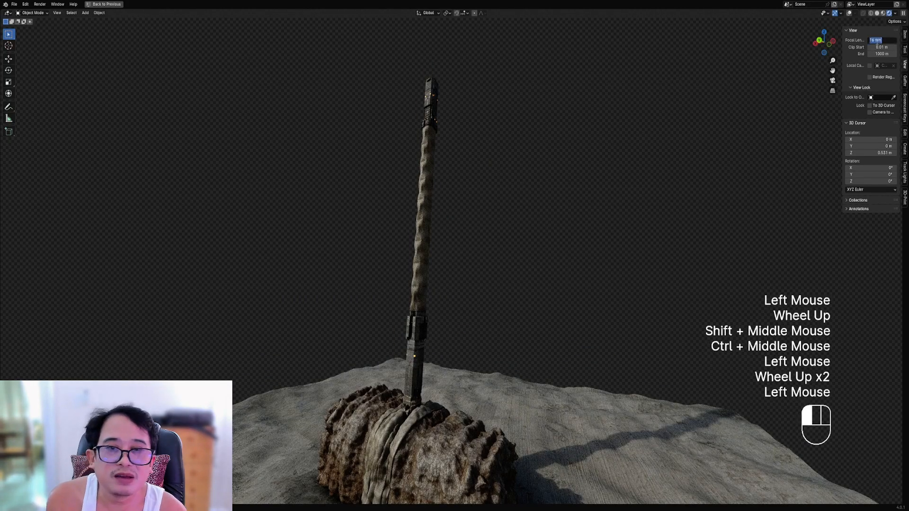
text(35)
key(Return)
scroll(568, 146, down, 2)
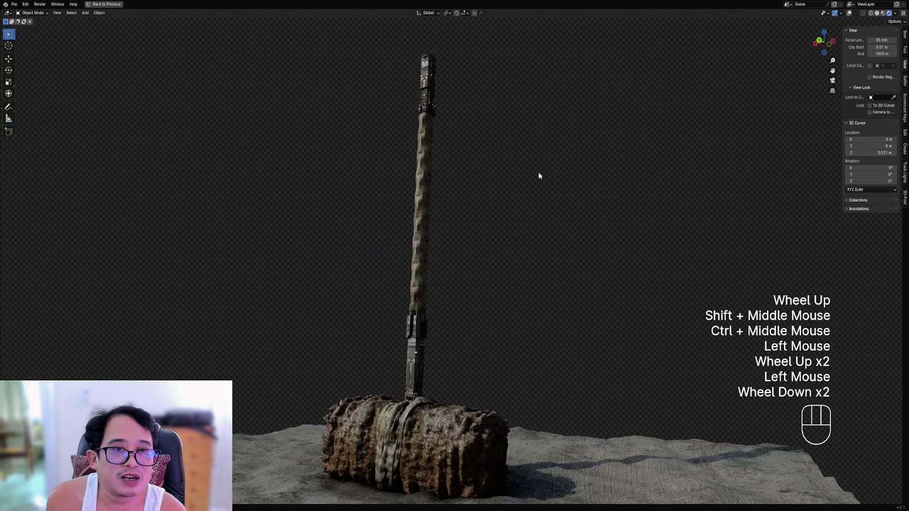
middle_drag(497, 248, 525, 292)
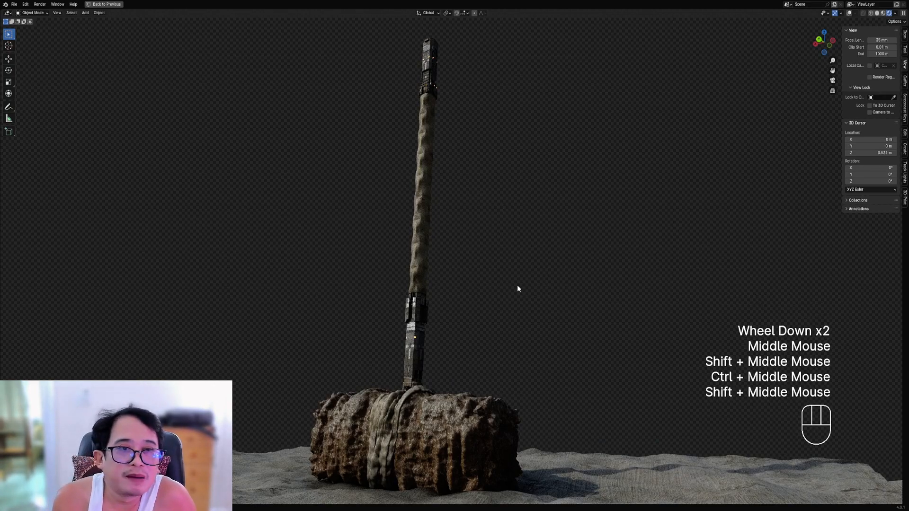
middle_drag(458, 329, 505, 329)
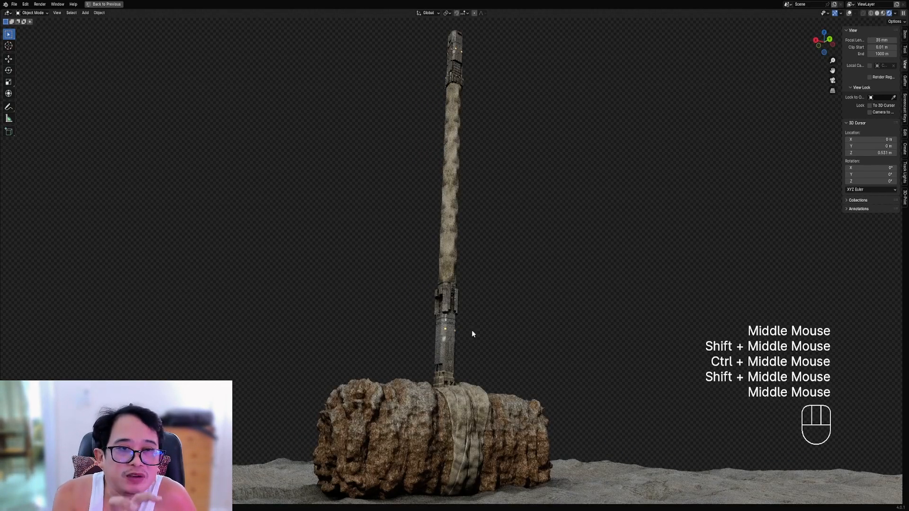
mouse_move(552, 354)
middle_down()
mouse_move(584, 363)
mouse_move(476, 364)
mouse_move(473, 349)
mouse_move(623, 336)
mouse_move(574, 325)
mouse_move(552, 345)
mouse_move(574, 341)
mouse_move(564, 362)
middle_up()
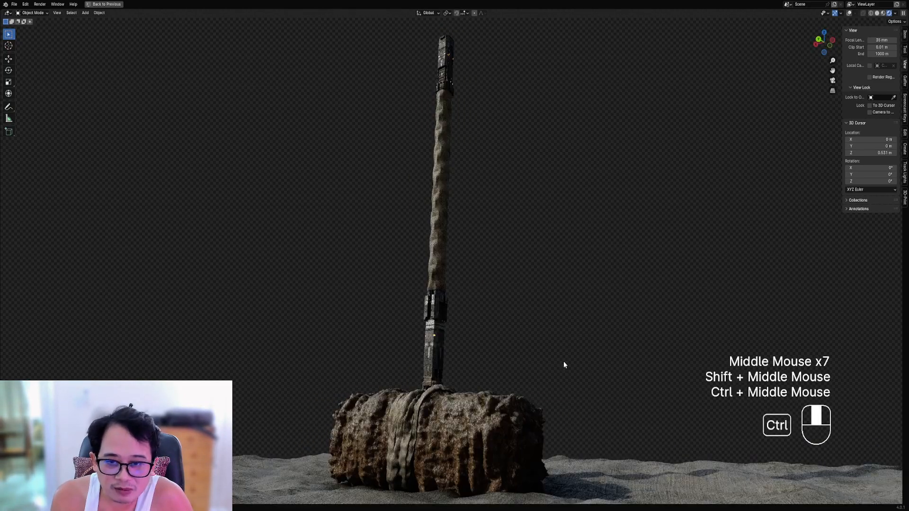